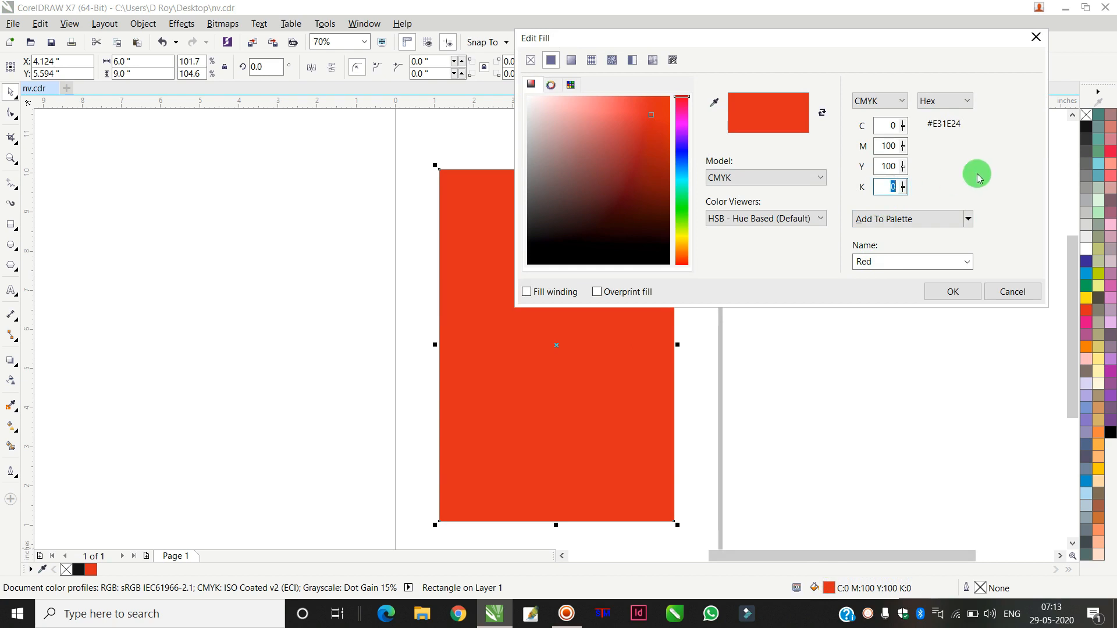
Step: Apply the dark red fill C0 M100 Y100 K40 to the rectangle
key(Return)
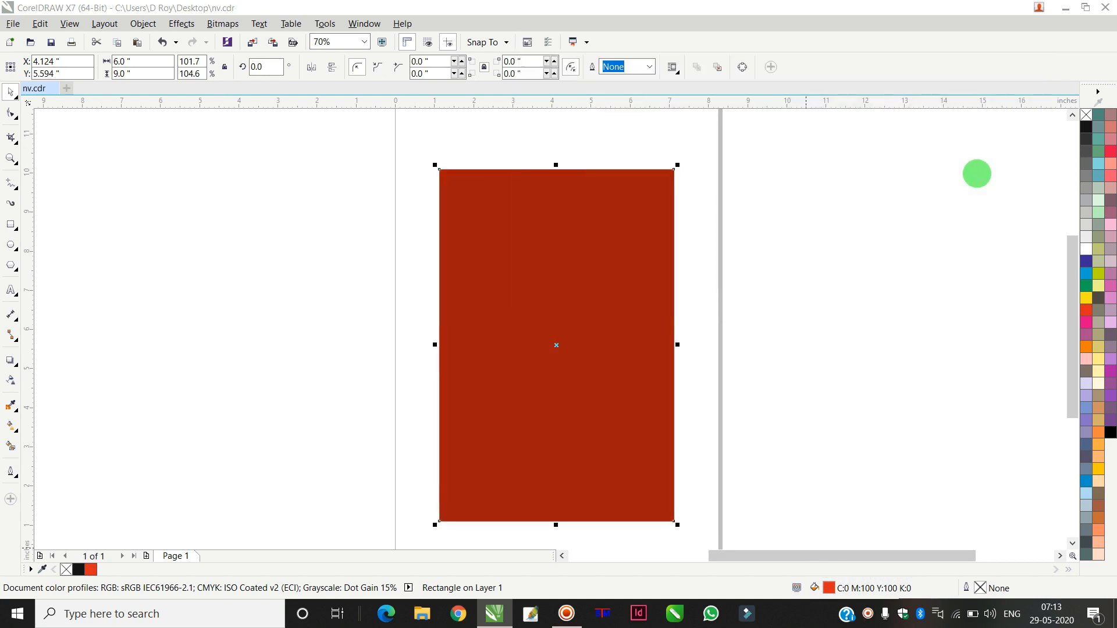
click(587, 304)
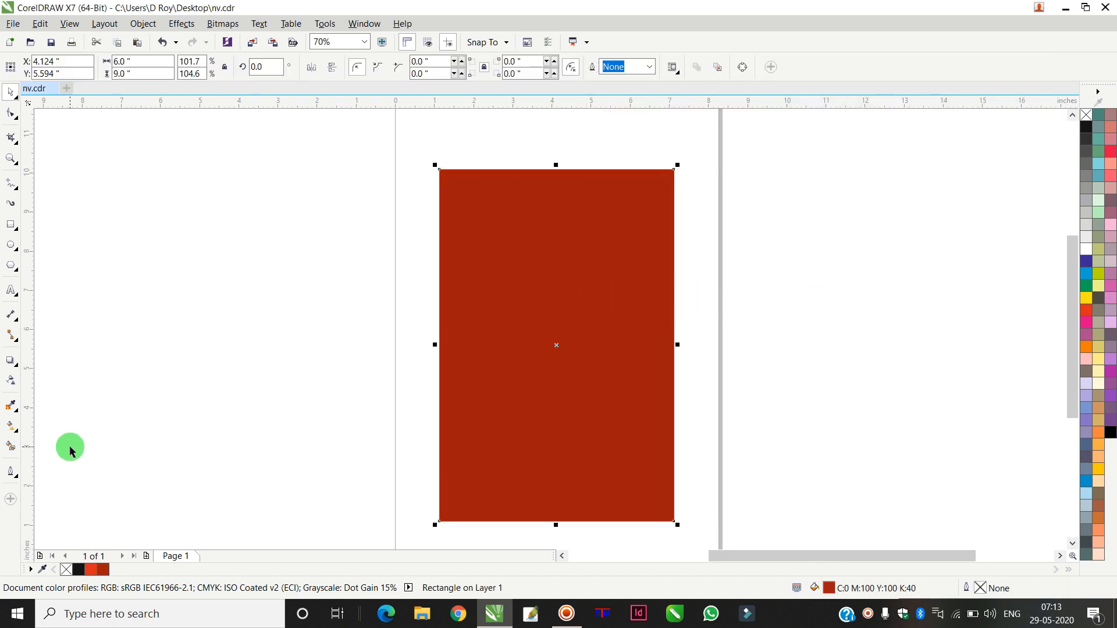
Step: Give the rectangle a top-to-bottom linear fountain fill that ends in pink with the Interactive Fill tool
click(14, 429)
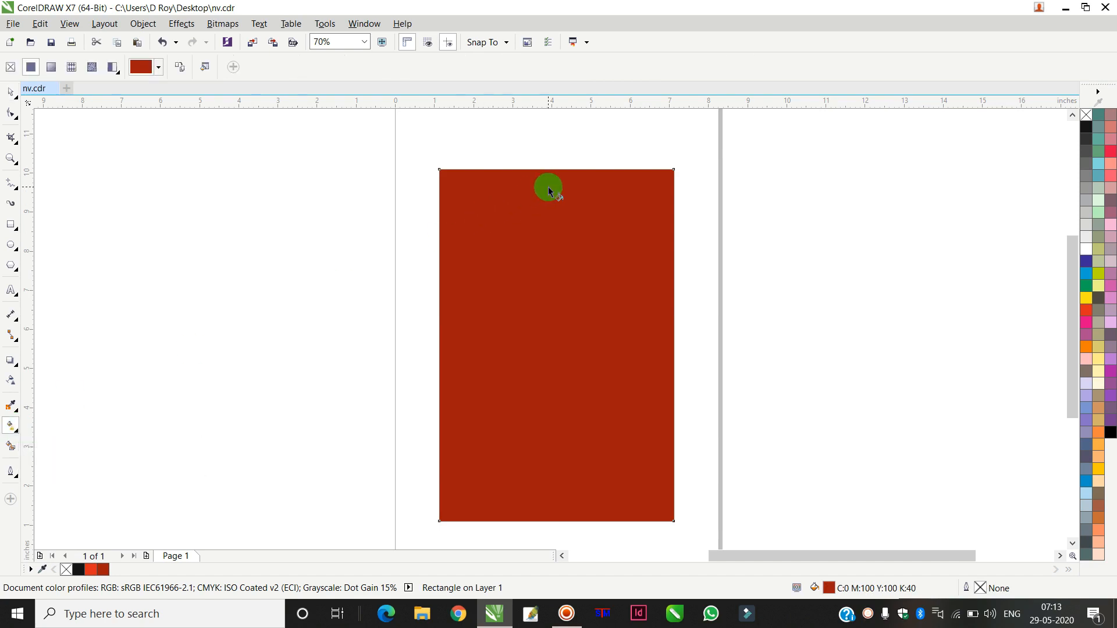
drag(550, 195, 552, 500)
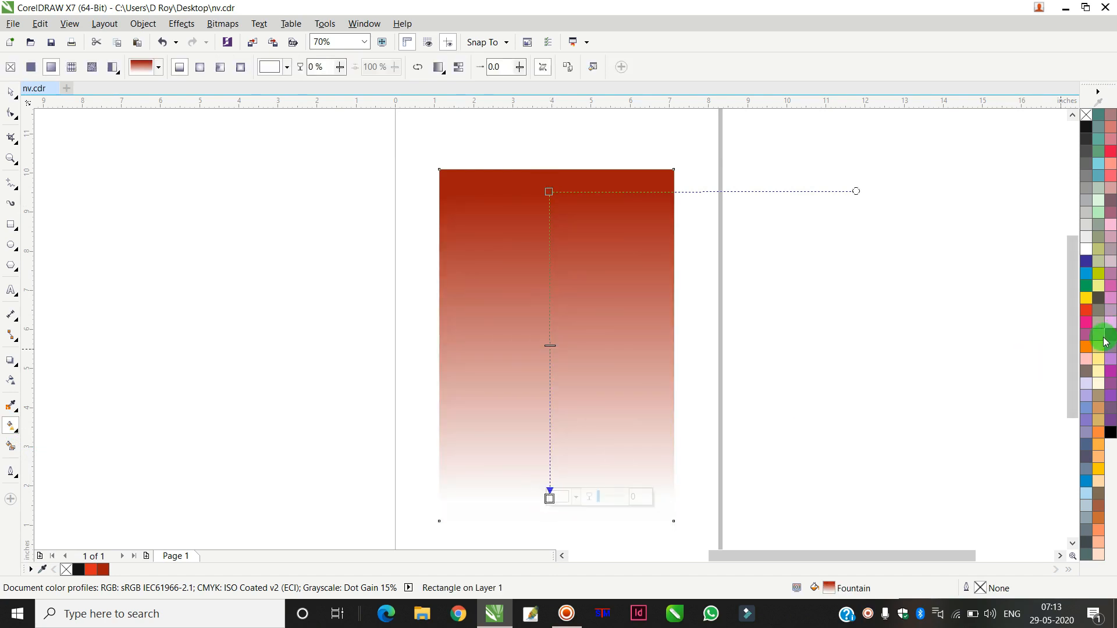
click(1087, 323)
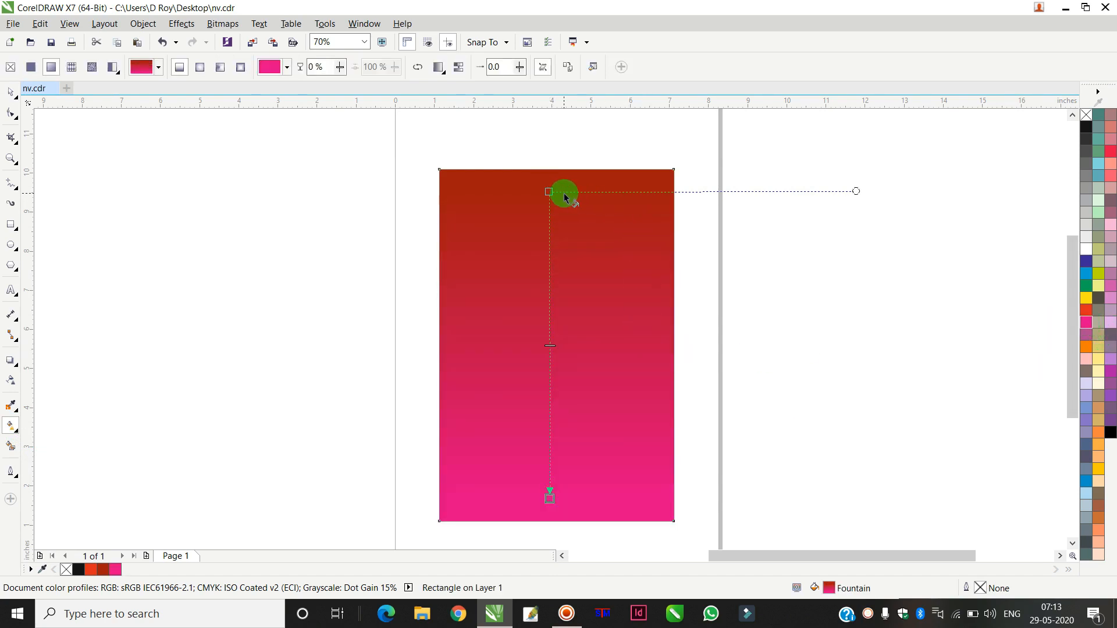
Step: Move the fountain fill's start node slightly down the rectangle, then deselect it
drag(549, 191, 549, 235)
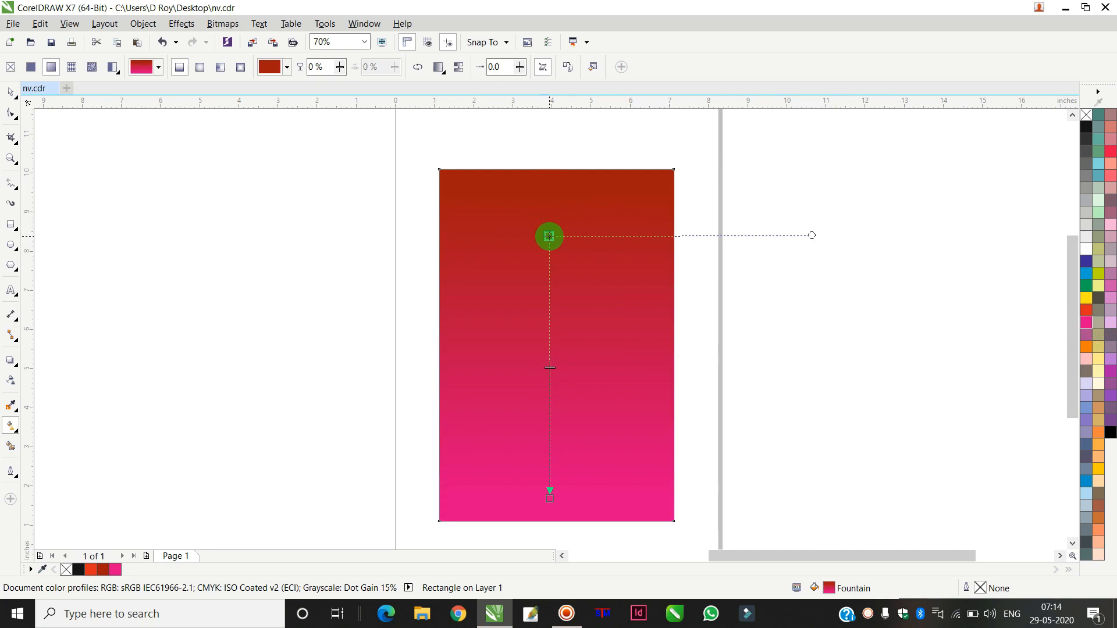
drag(550, 236, 550, 236)
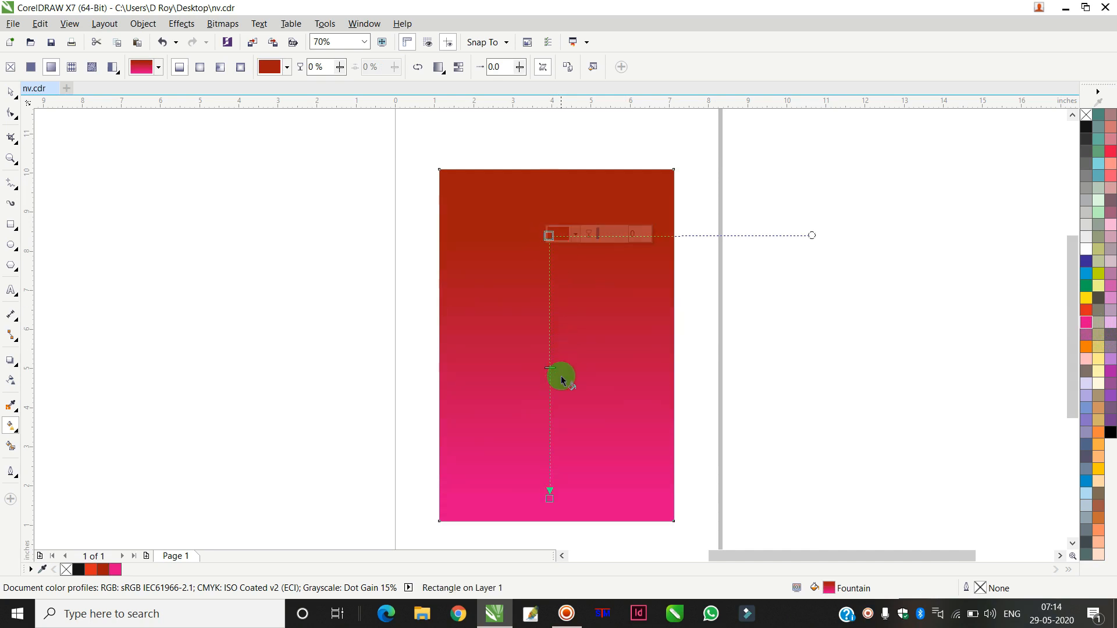
click(551, 499)
click(4, 93)
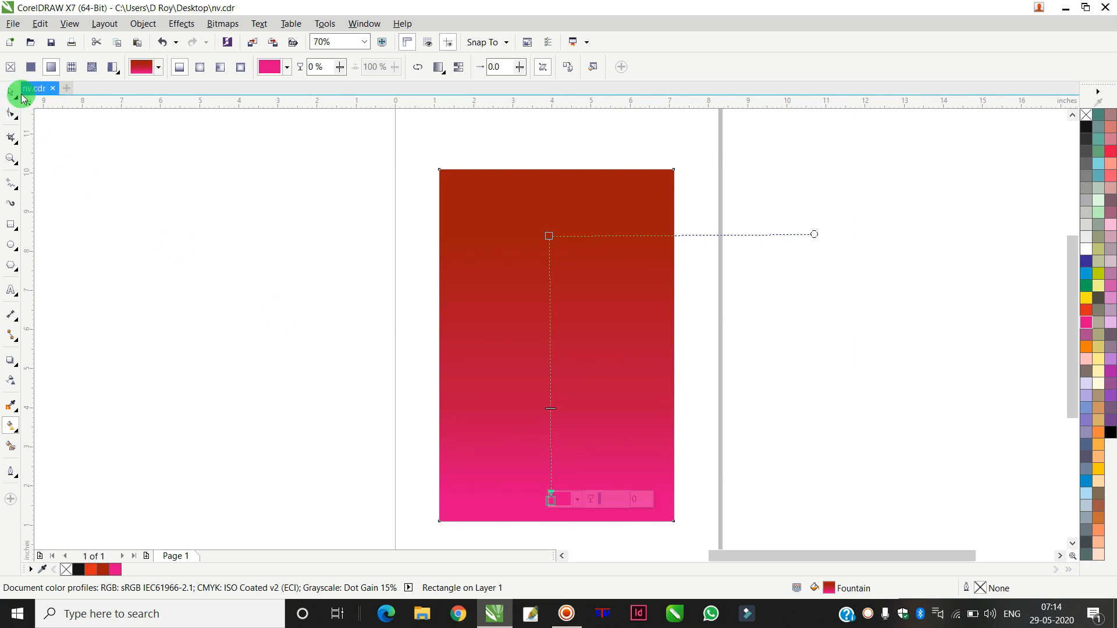
click(11, 92)
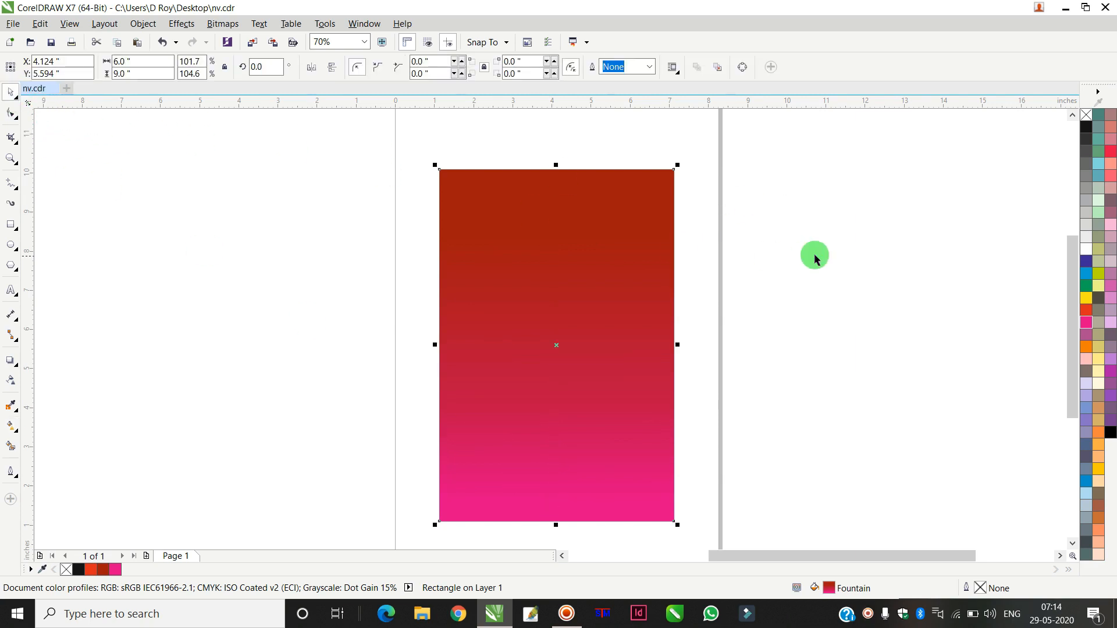
click(814, 258)
Step: Select the pink mosaic image and bring it beside the rectangle
scroll(837, 226, down, 2)
click(984, 231)
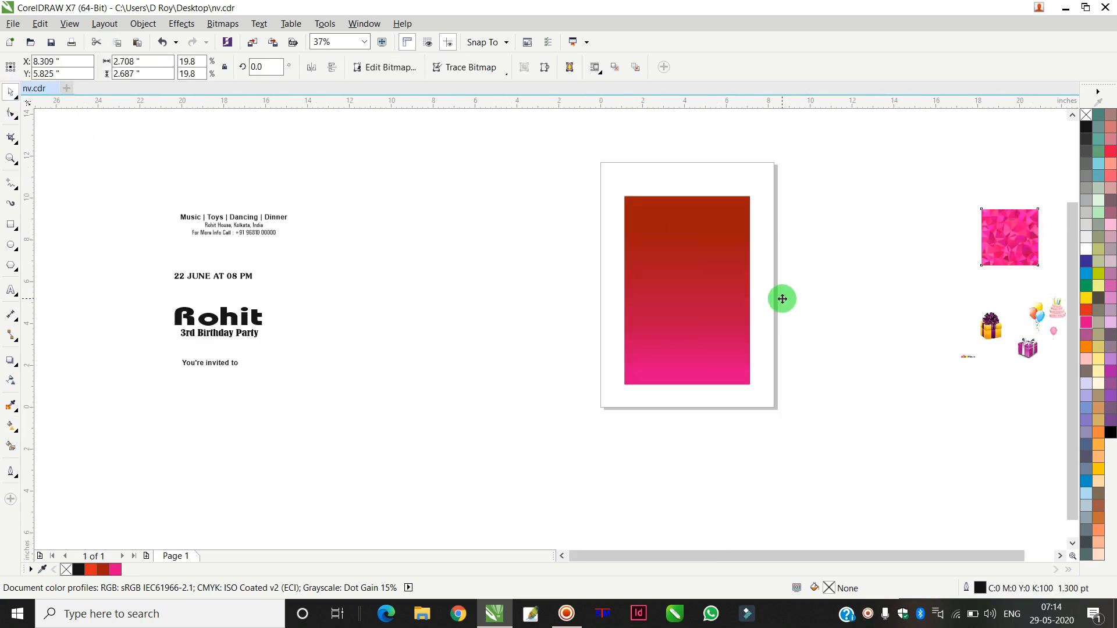
drag(783, 299, 782, 299)
scroll(798, 285, up, 1)
mouse_move(813, 226)
mouse_down()
mouse_move(863, 212)
mouse_move(823, 213)
mouse_up()
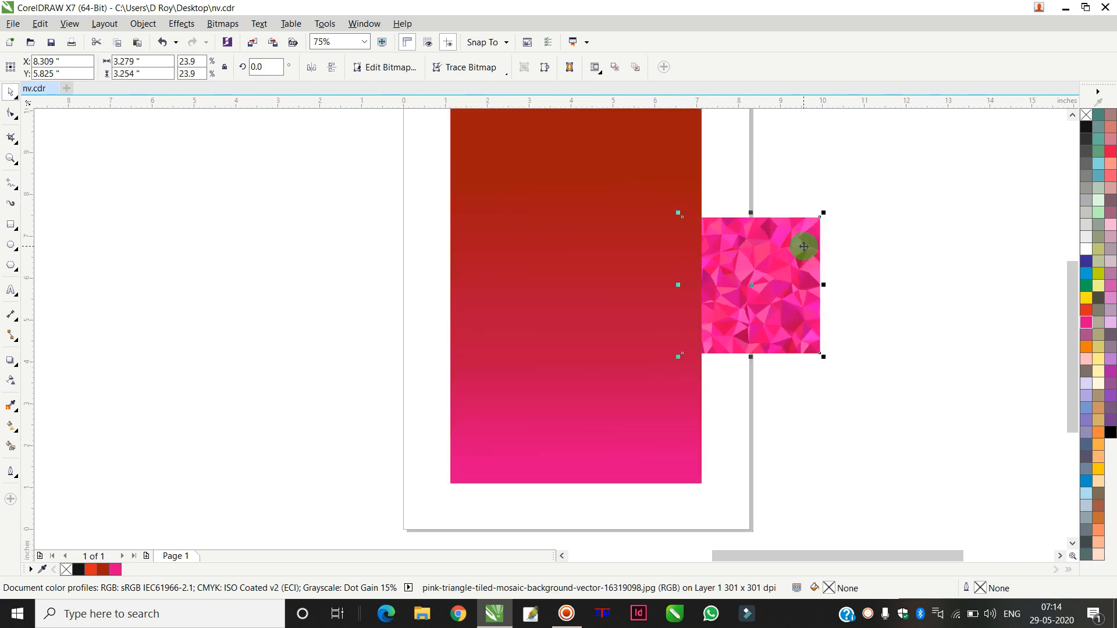
right_click(786, 277)
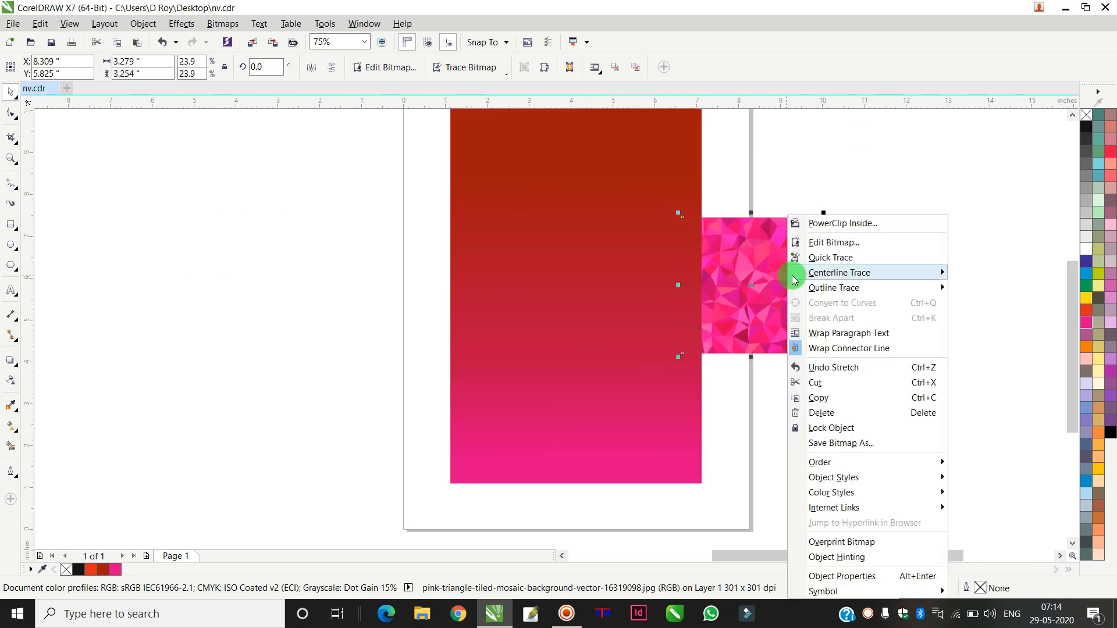
mouse_move(848, 462)
click(974, 461)
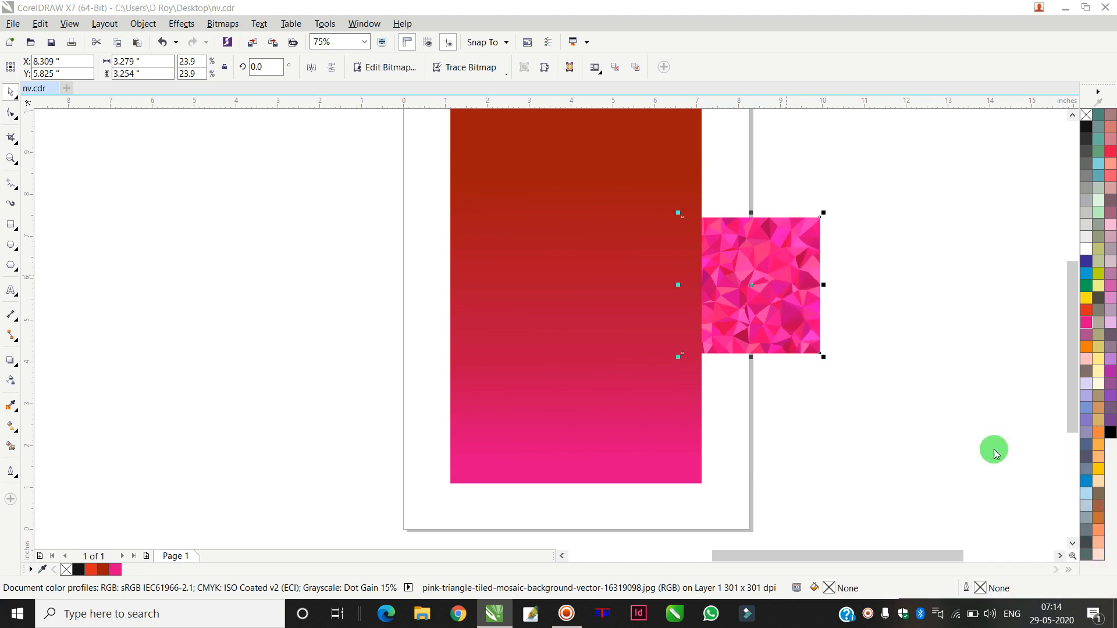
Step: Enlarge the mosaic image to about 6.75 x 4.72 inches over the rectangle's lower part
drag(786, 285, 724, 441)
drag(579, 368, 578, 306)
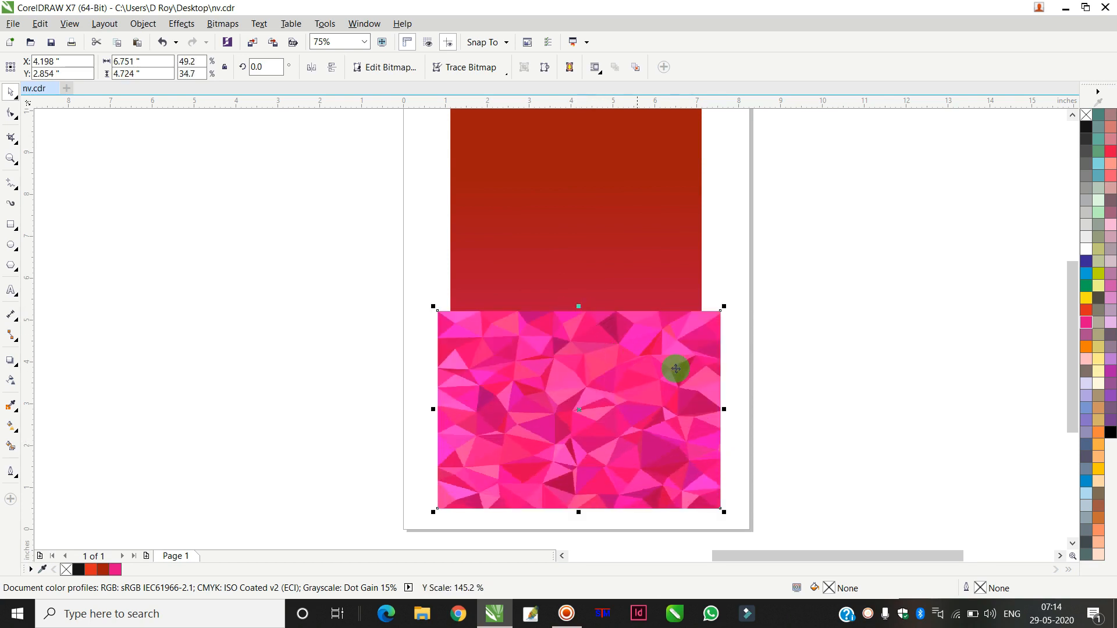
Step: Place the mosaic image inside the rectangle as a PowerClip
click(143, 24)
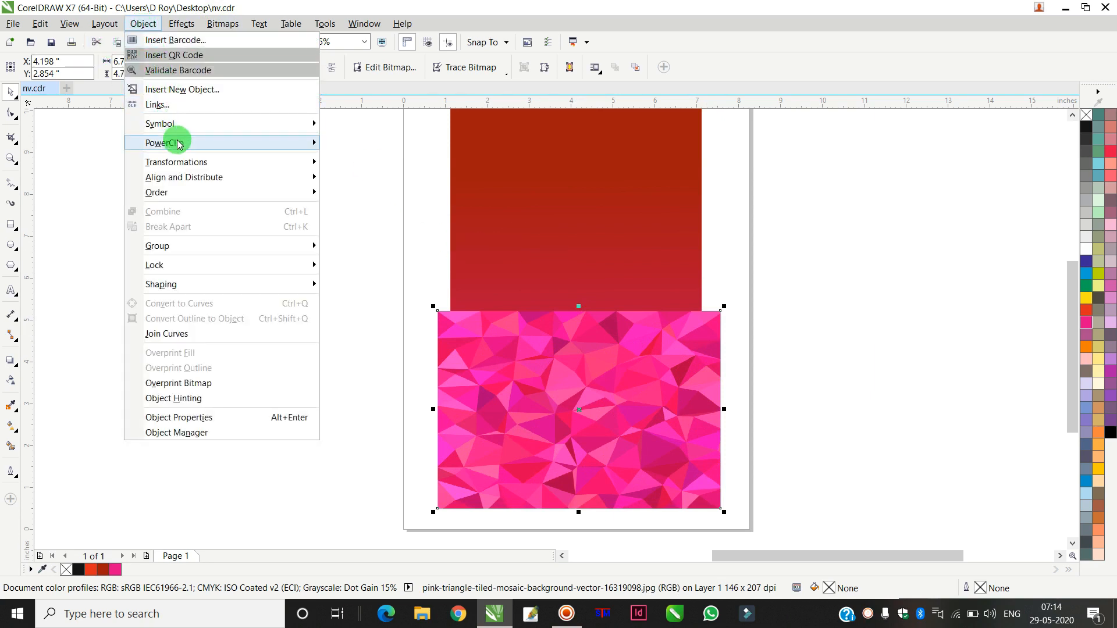
mouse_move(306, 146)
click(372, 144)
click(528, 190)
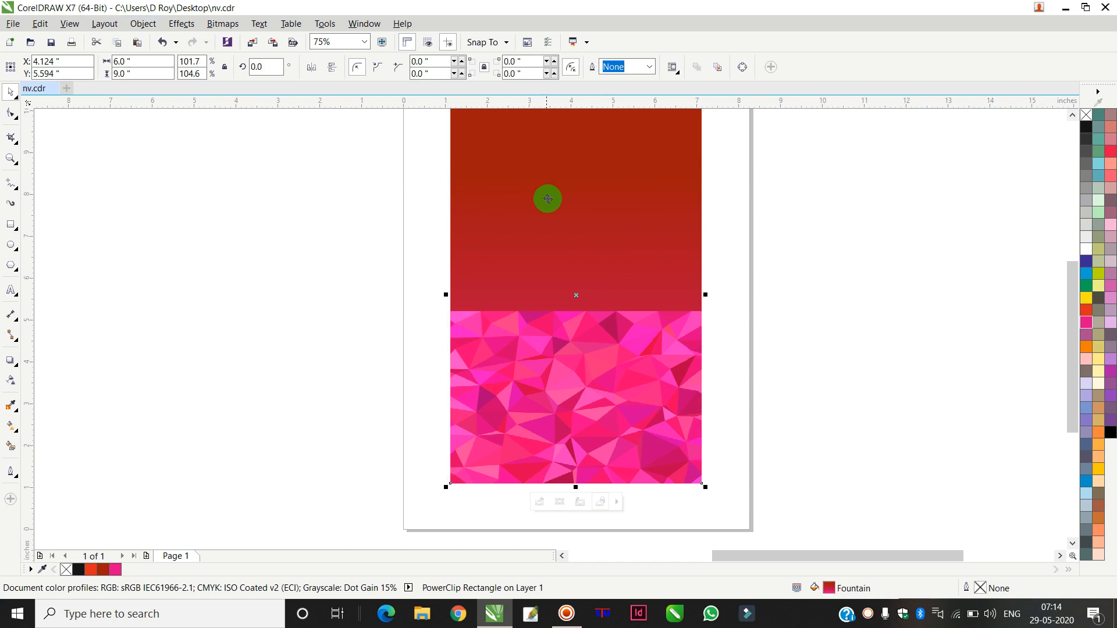
Step: Edit the PowerClip contents, give the mosaic image a linear transparency fading upward, and stretch it to about 5.25 inches tall
double_click(641, 374)
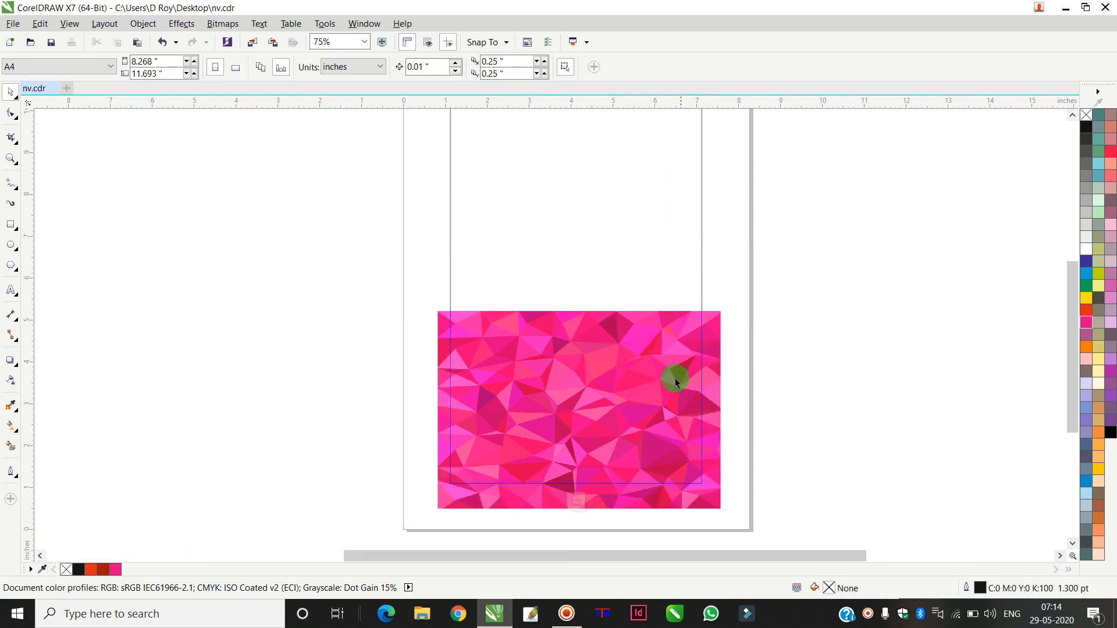
click(12, 382)
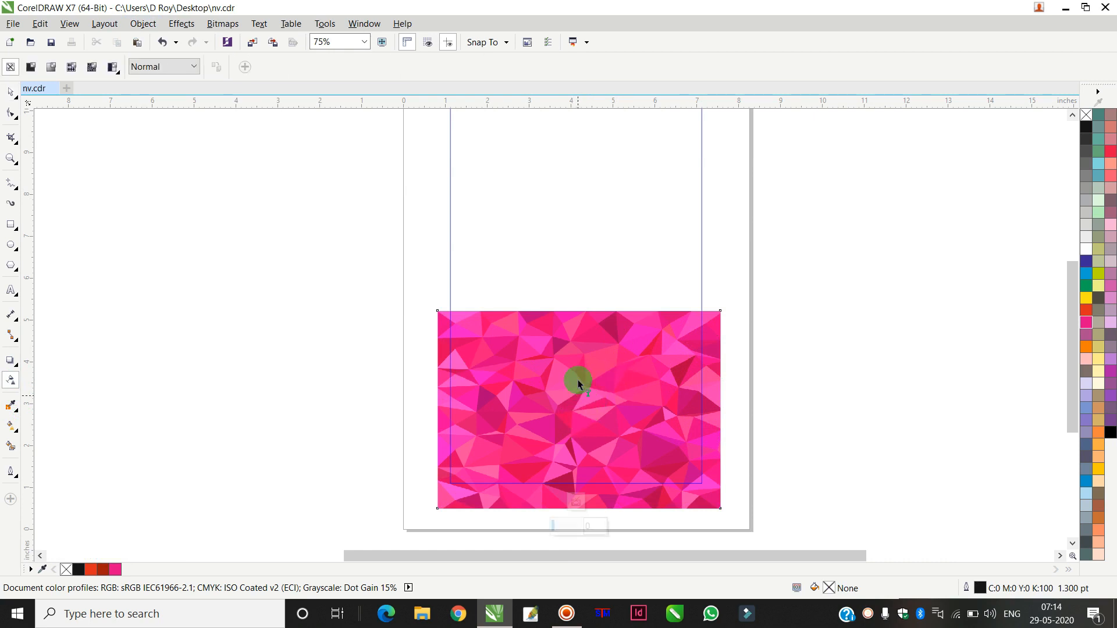
click(580, 313)
click(12, 93)
click(825, 239)
click(716, 317)
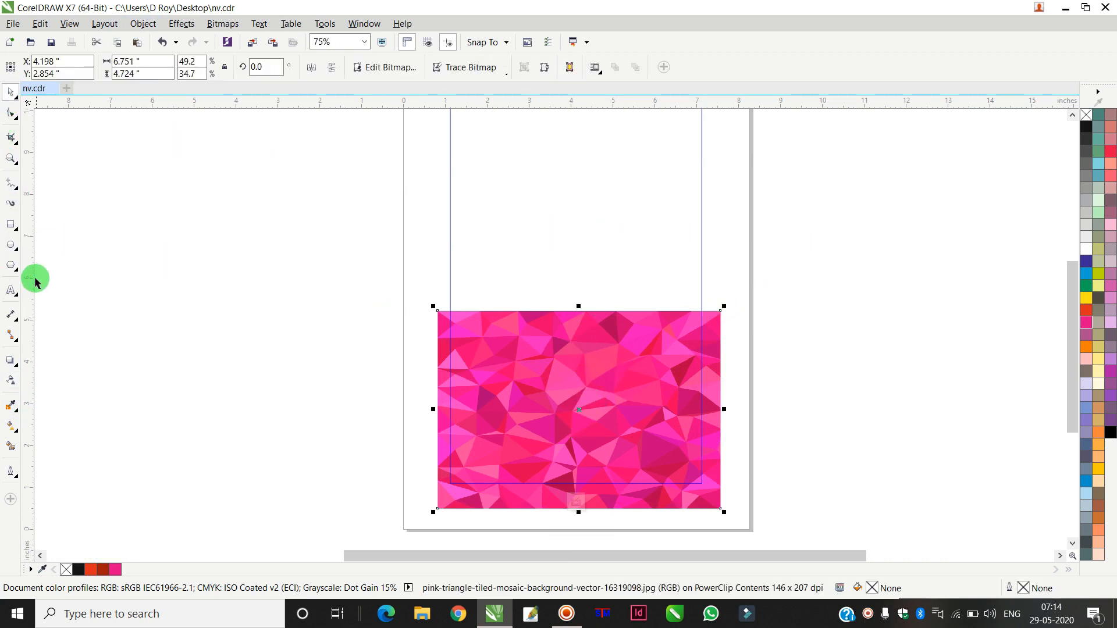
click(13, 382)
click(541, 404)
drag(588, 413, 585, 300)
drag(588, 421, 582, 449)
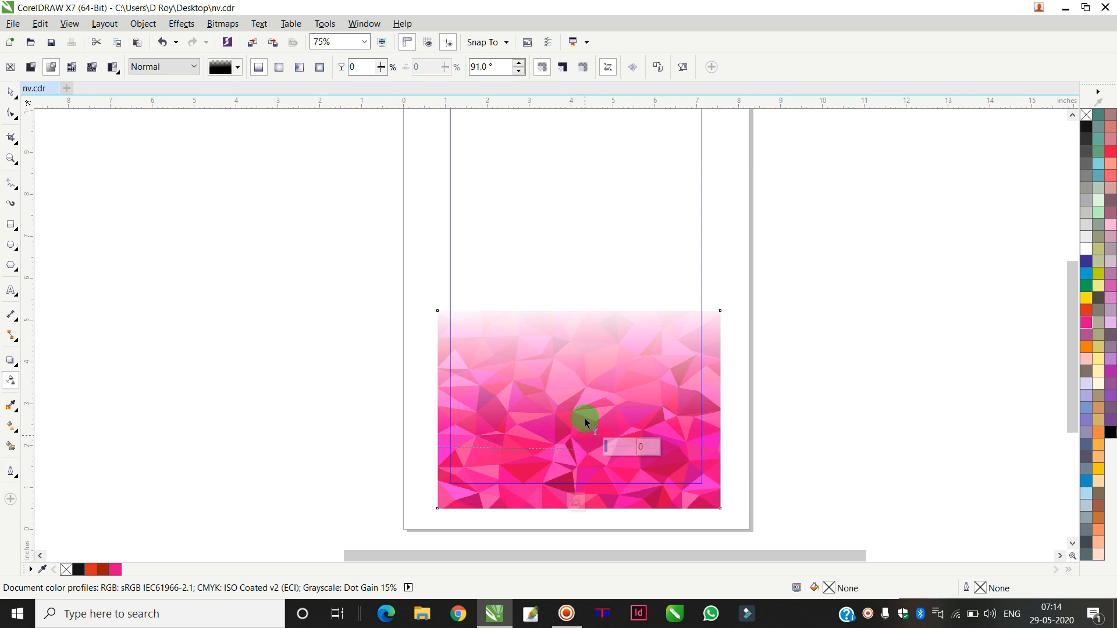
drag(584, 299, 585, 331)
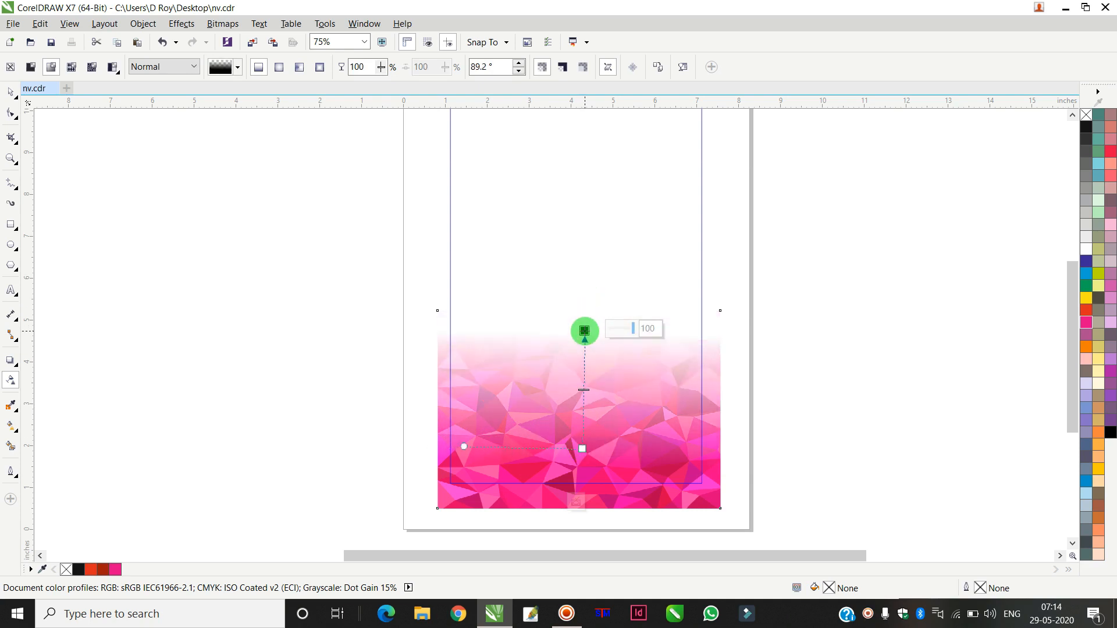
key(space)
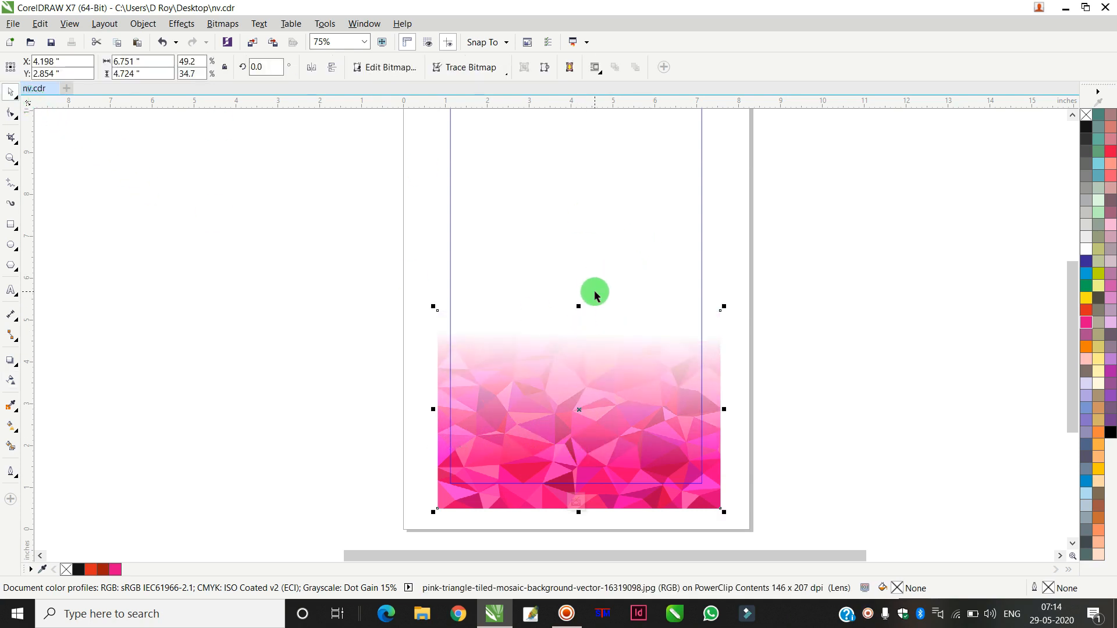
drag(579, 307, 583, 285)
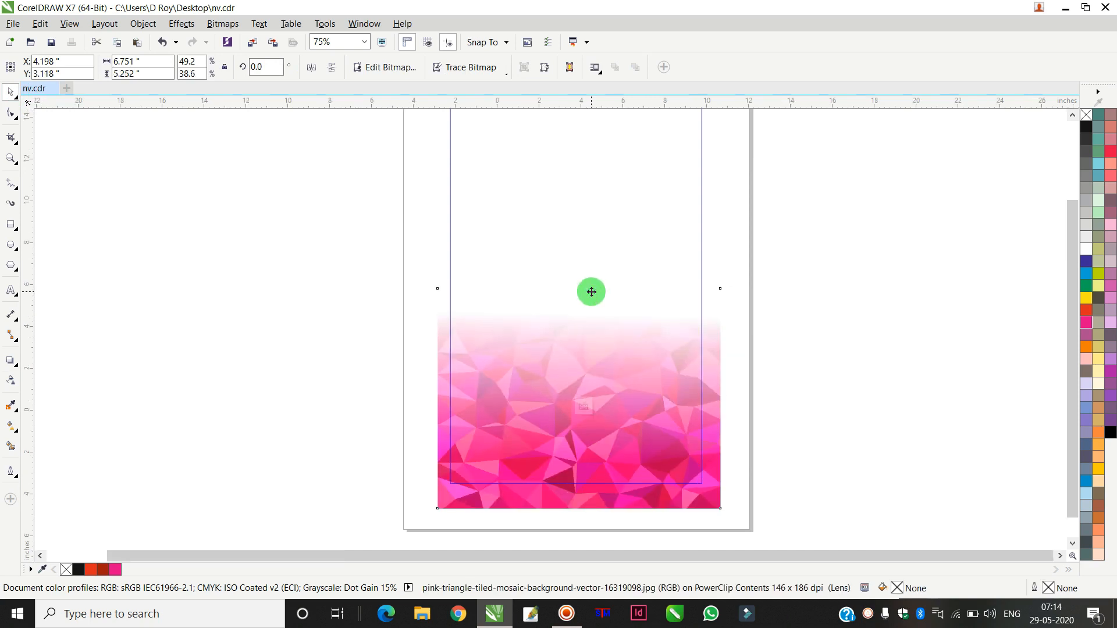
Step: Make a vertically mirrored copy of the mosaic image and place it at the top of the page
scroll(592, 292, down, 1)
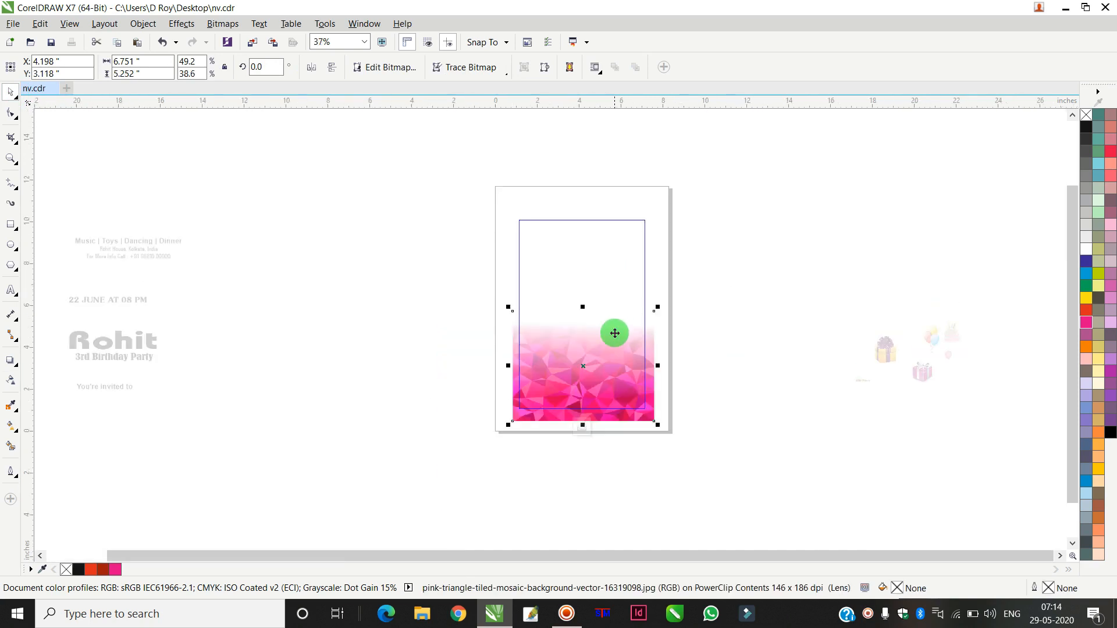
drag(584, 368, 747, 229)
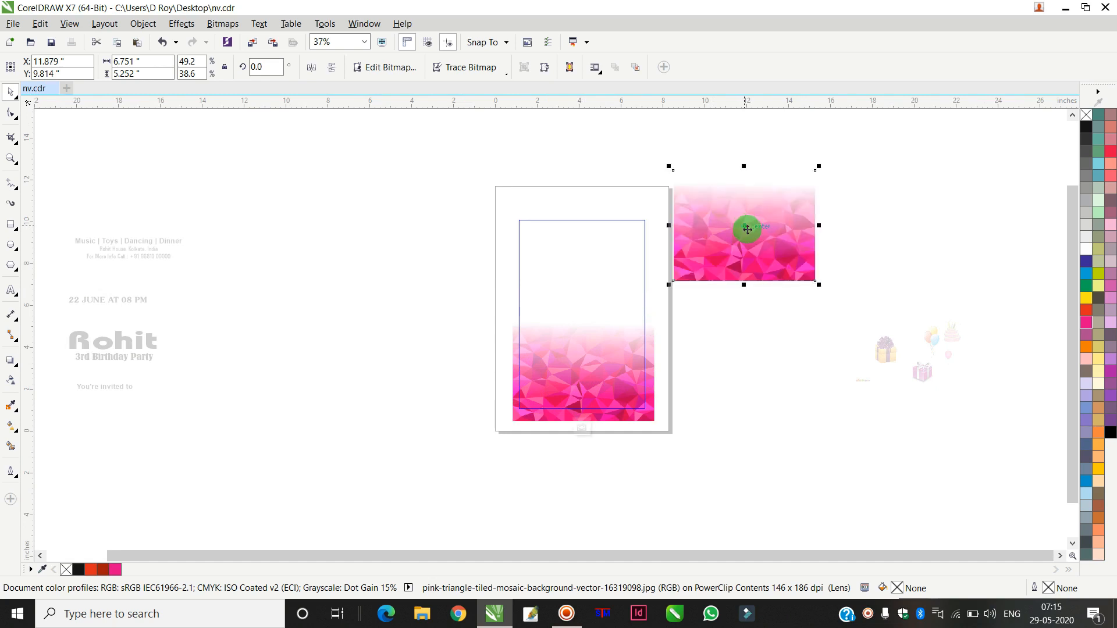
click(332, 69)
drag(698, 169, 596, 210)
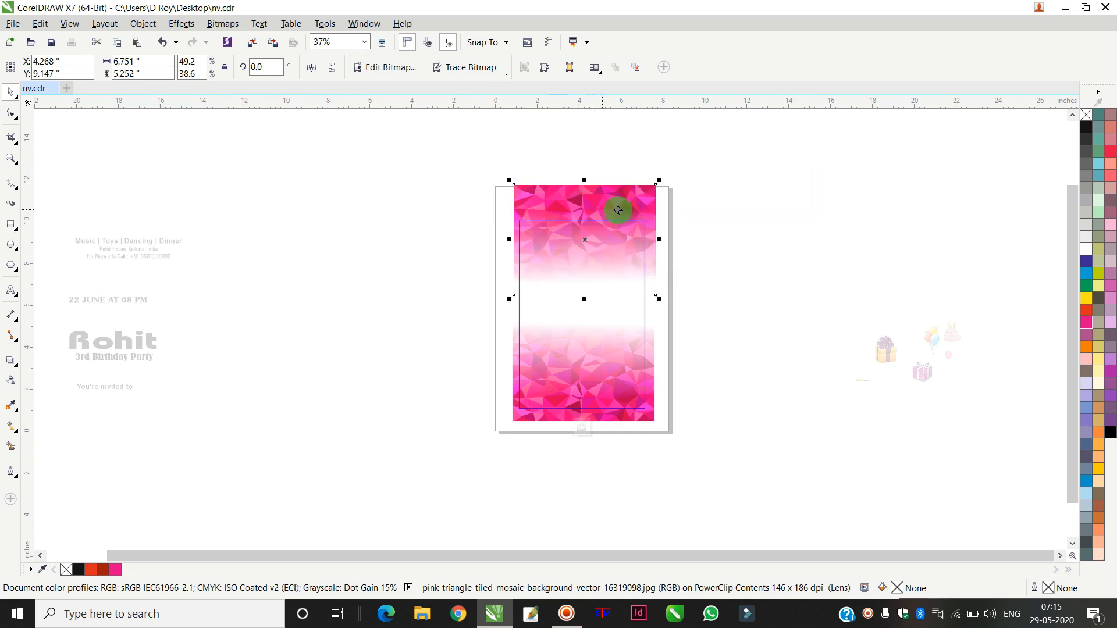
ctrl+click(728, 195)
Step: Move the lower mosaic image slightly down inside the PowerClip frame
scroll(621, 348, up, 2)
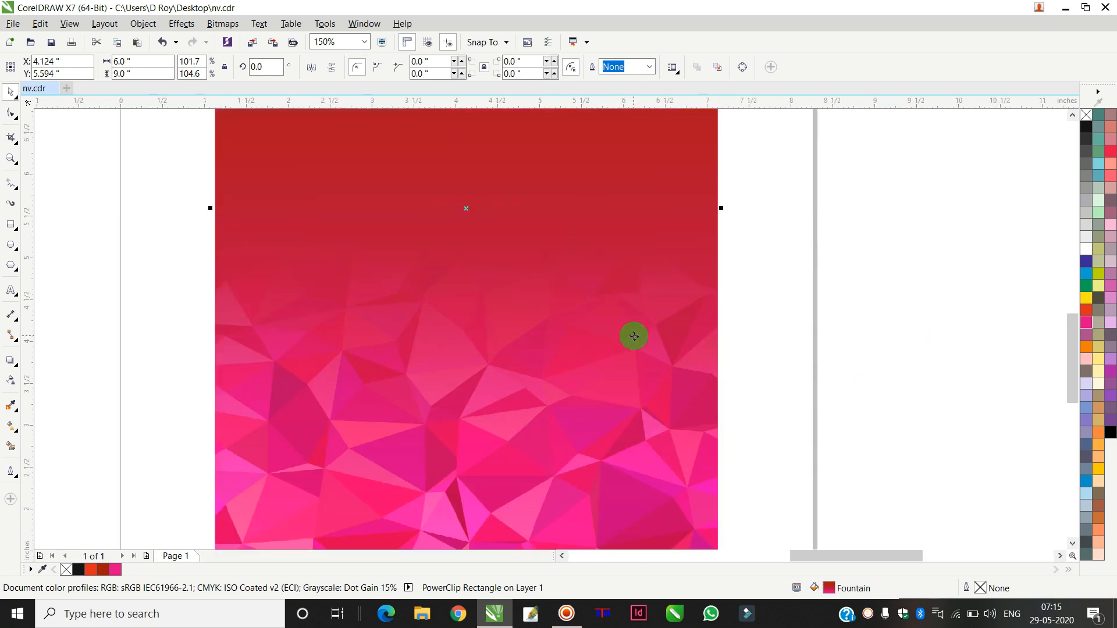
scroll(634, 336, down, 2)
scroll(624, 310, up, 1)
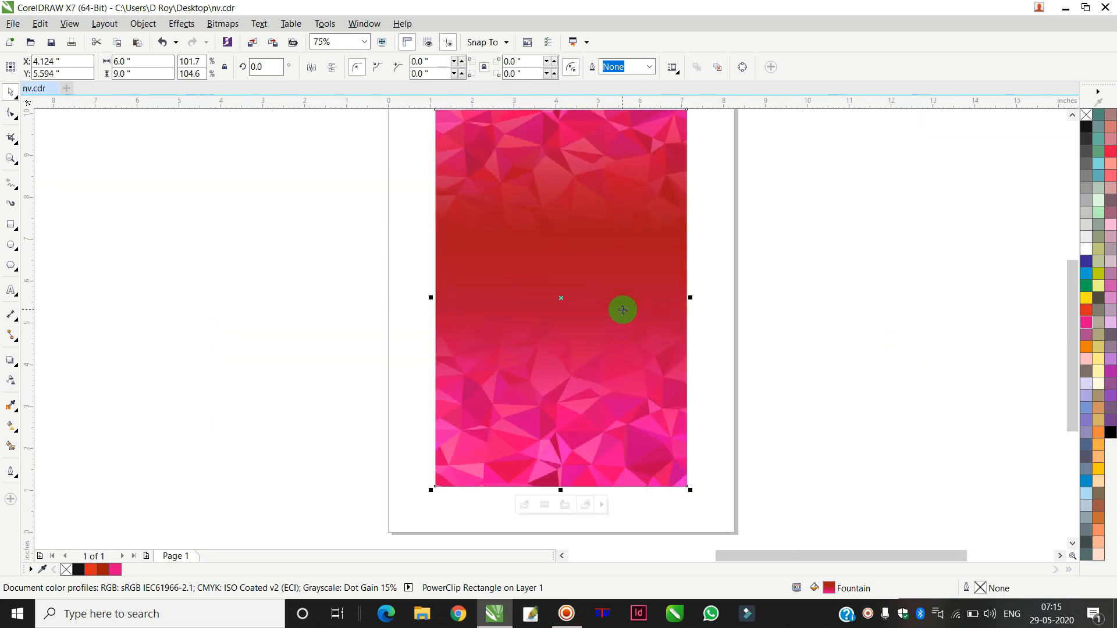
ctrl+click(610, 263)
mouse_move(591, 515)
mouse_down()
mouse_move(591, 531)
mouse_move(609, 528)
mouse_up()
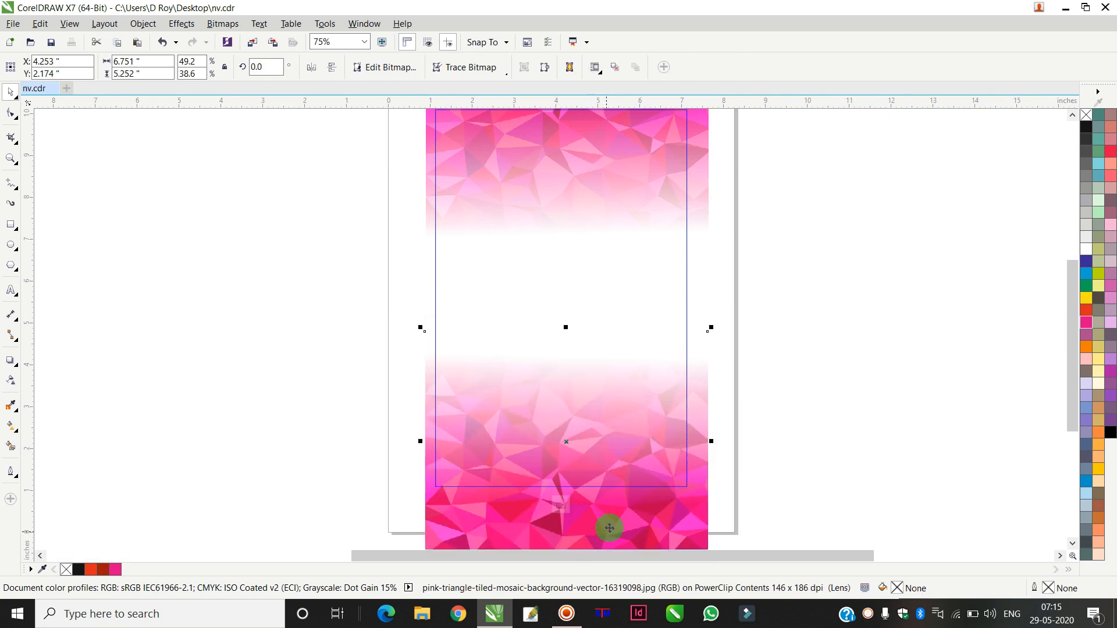
ctrl+click(785, 287)
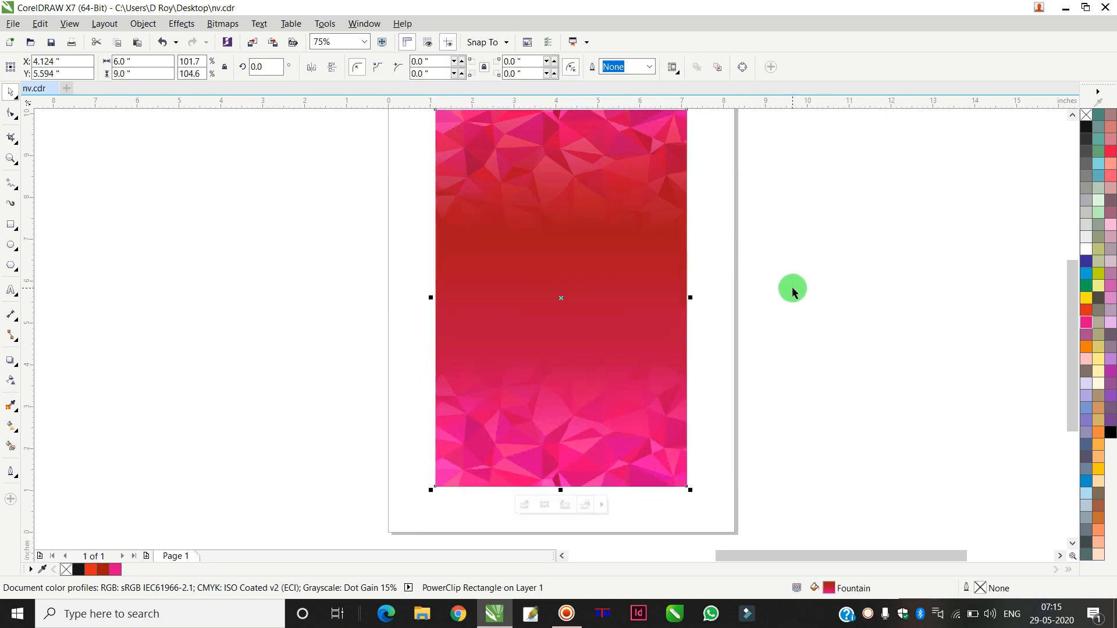
Step: Nudge the upper mirrored mosaic image slightly higher inside the PowerClip frame
scroll(789, 285, down, 1)
scroll(748, 208, up, 1)
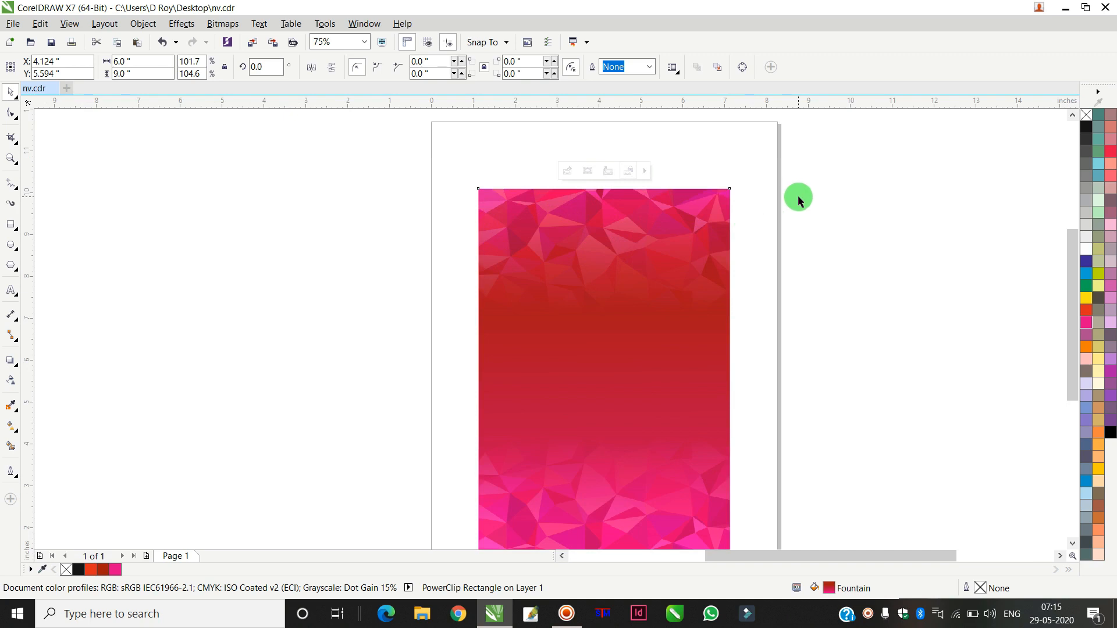
ctrl+click(664, 238)
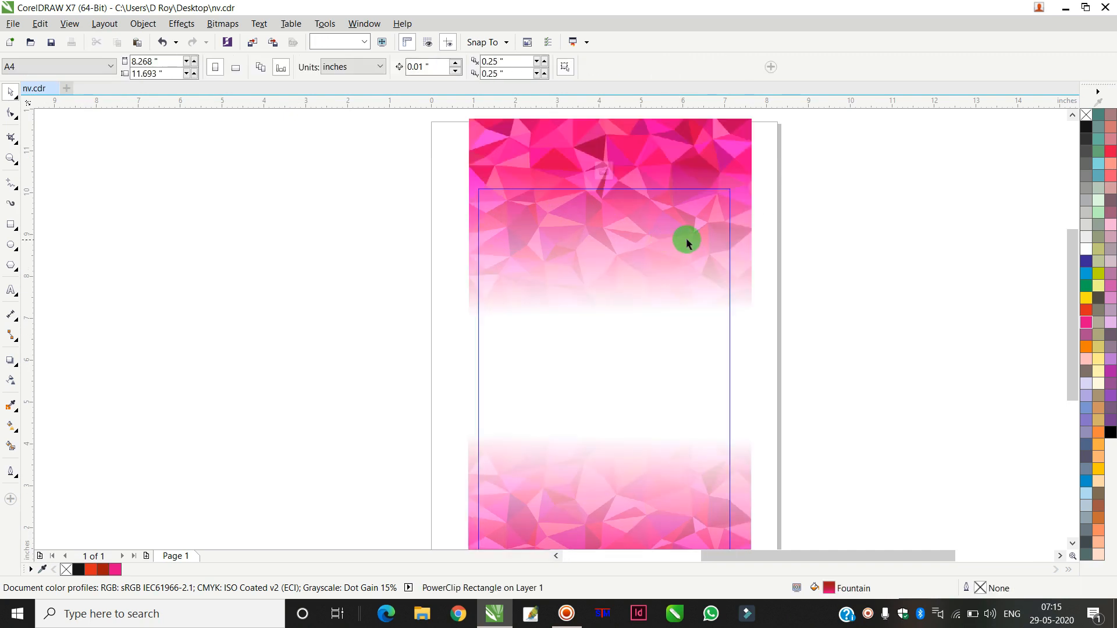
drag(741, 160, 741, 150)
ctrl+click(829, 228)
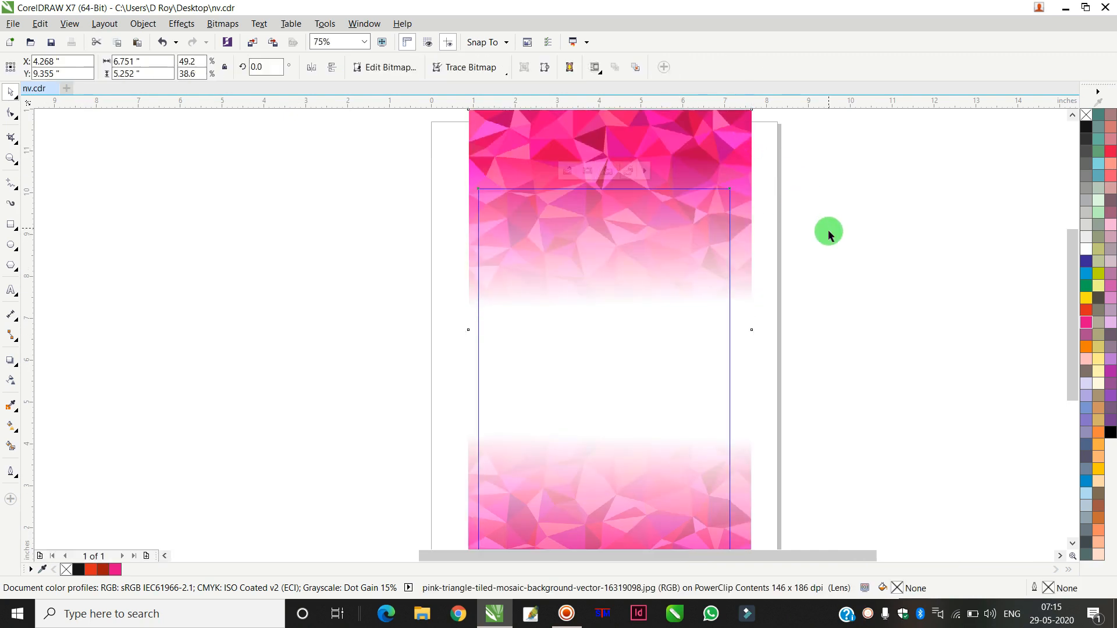
click(690, 394)
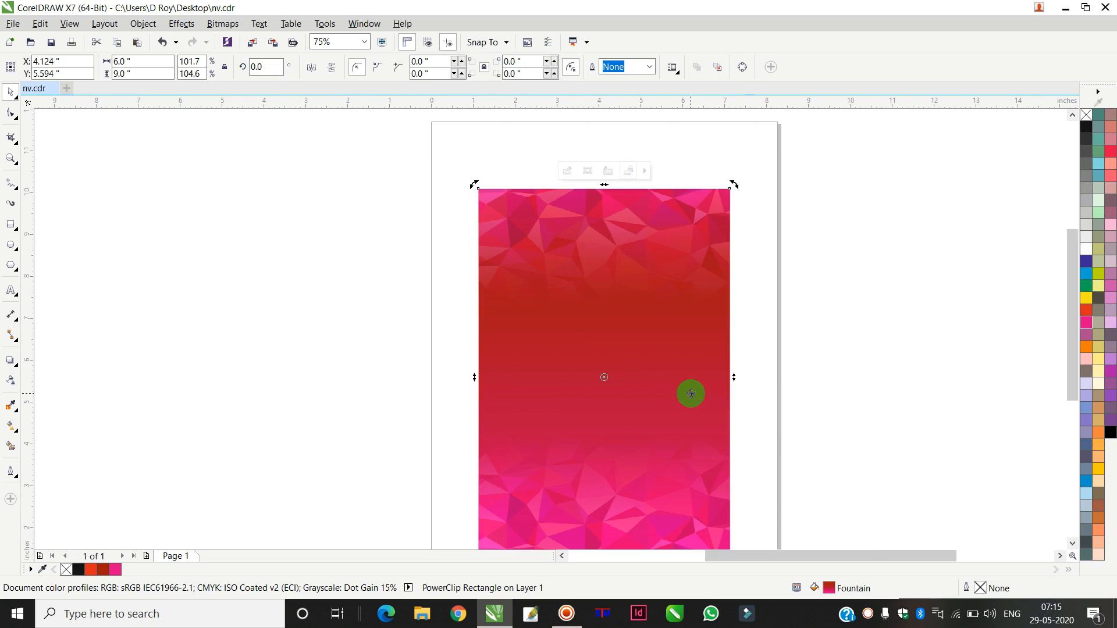
Step: Recolor the upper node of the background's fountain fill to red and move that node slightly higher
click(12, 426)
click(596, 259)
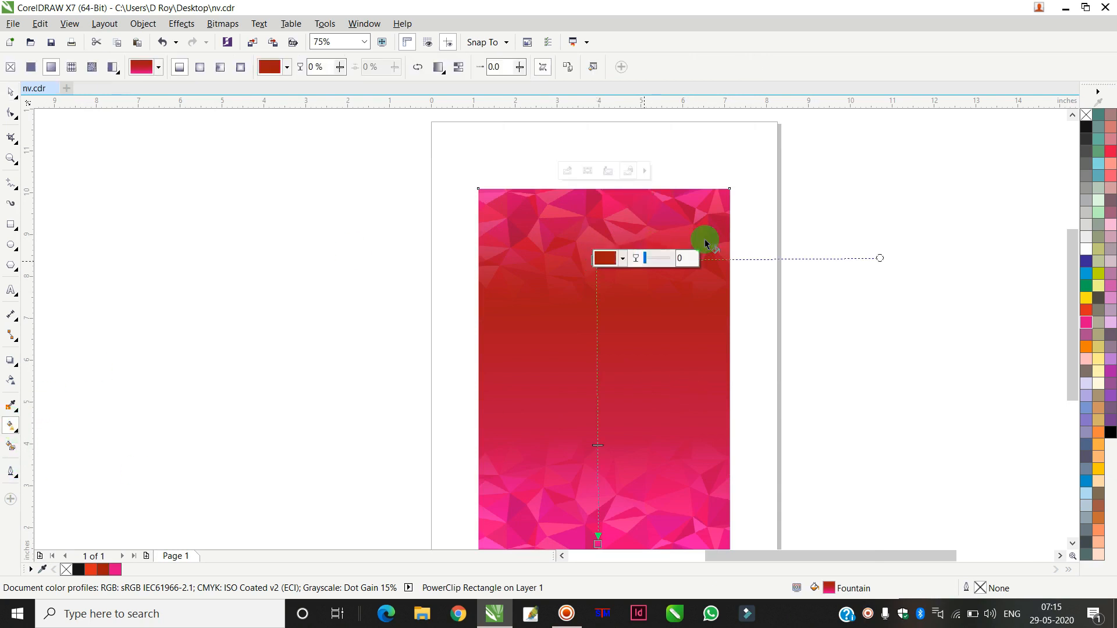
click(1088, 313)
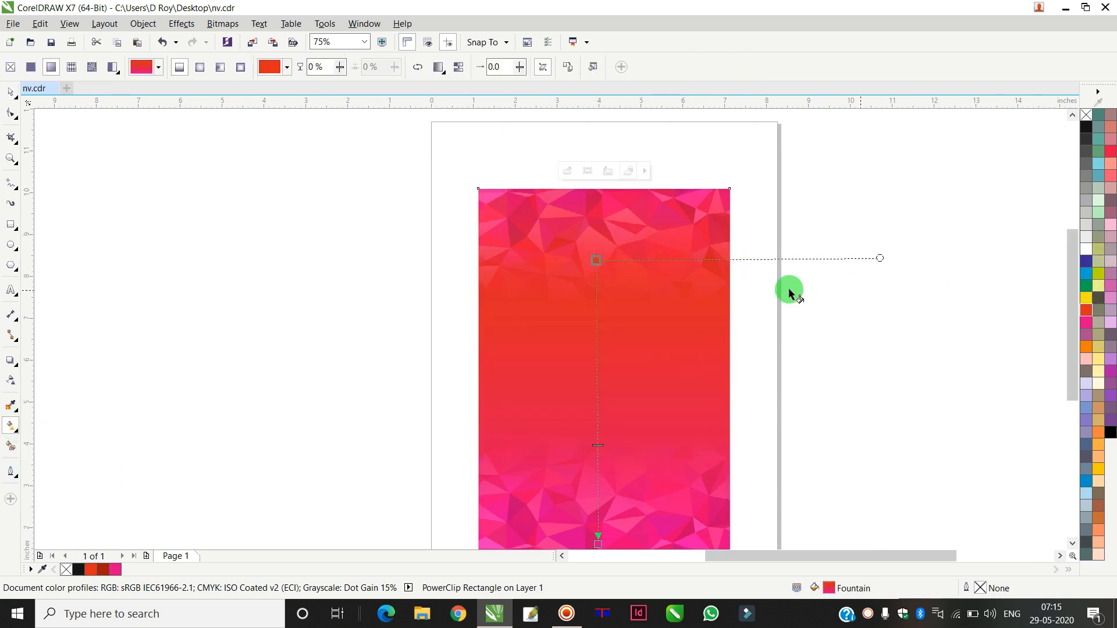
click(597, 240)
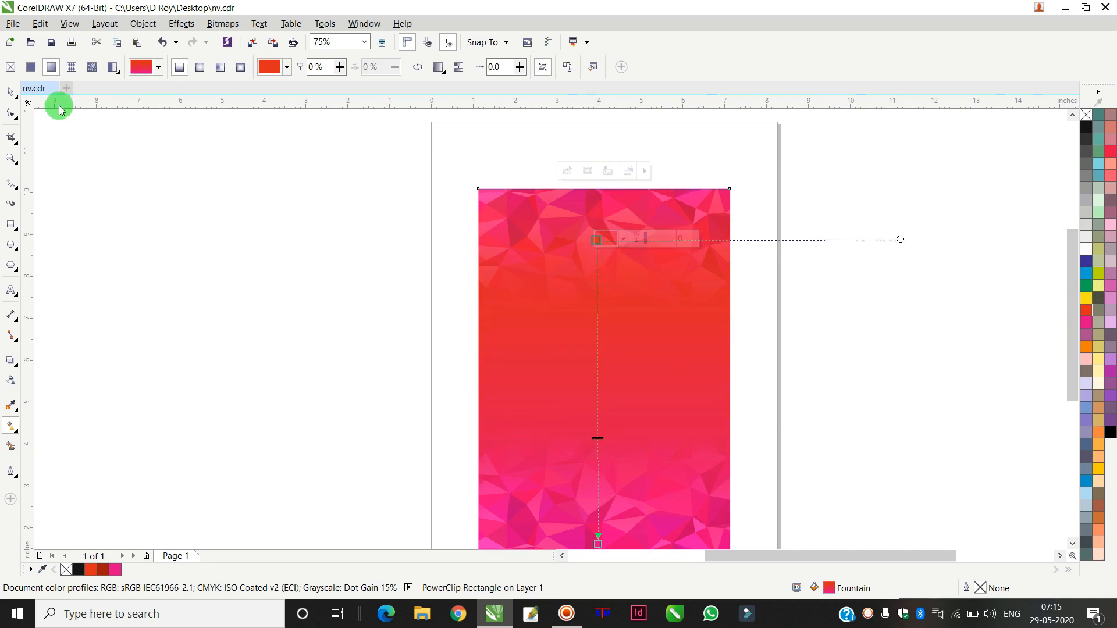
click(12, 93)
click(232, 190)
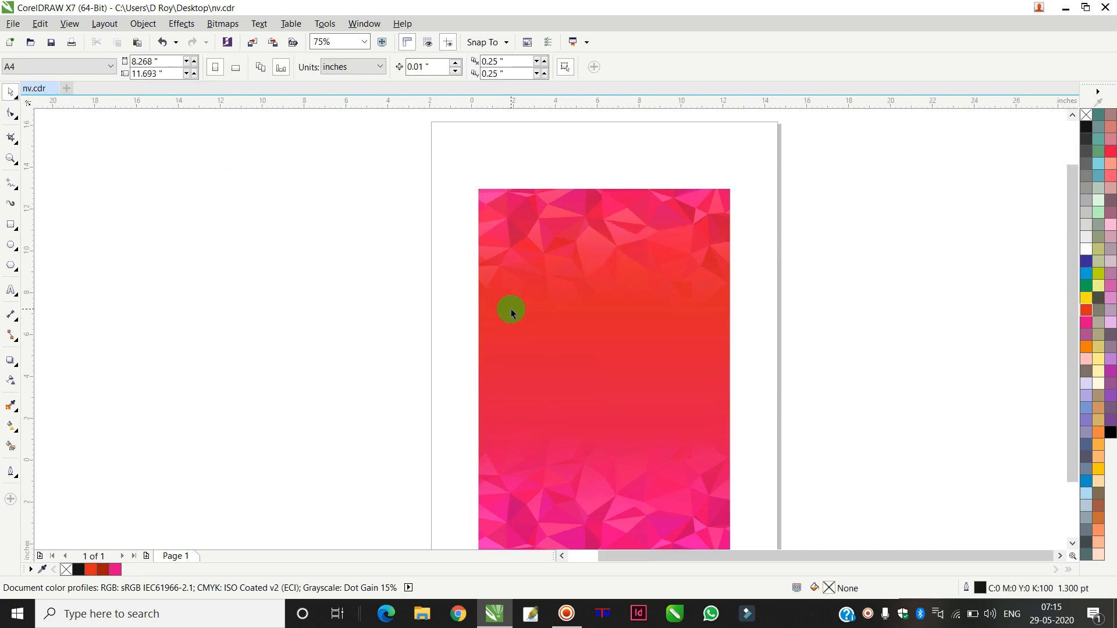
Step: Bring the gift box images beside the page and enlarge the purple gift box to about 1.6 inches wide
scroll(512, 309, down, 4)
scroll(565, 300, up, 2)
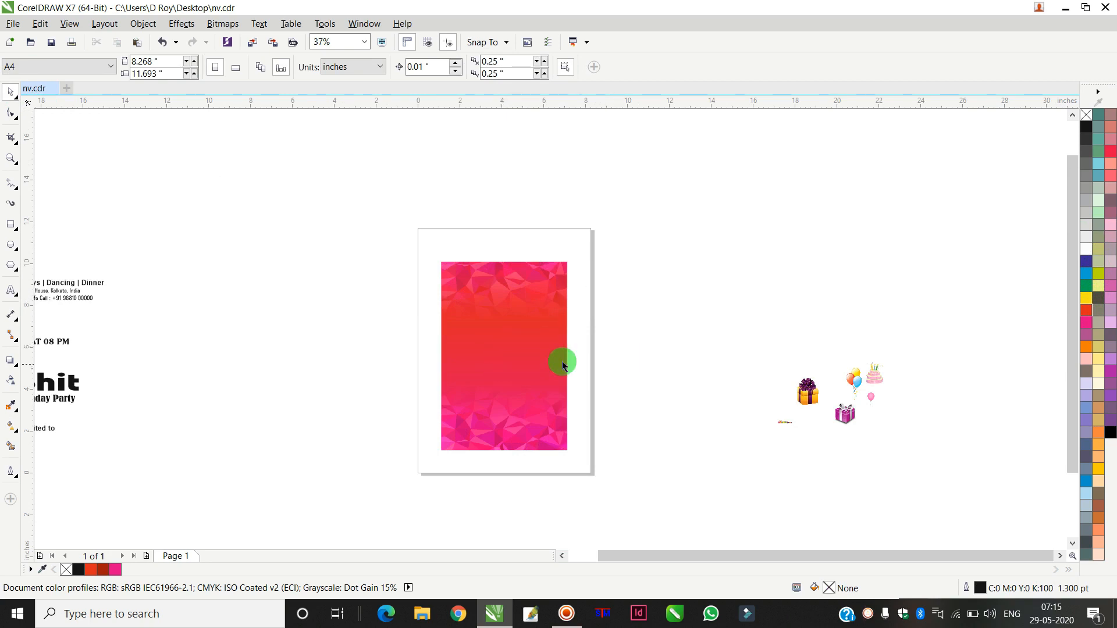
click(798, 387)
click(841, 415)
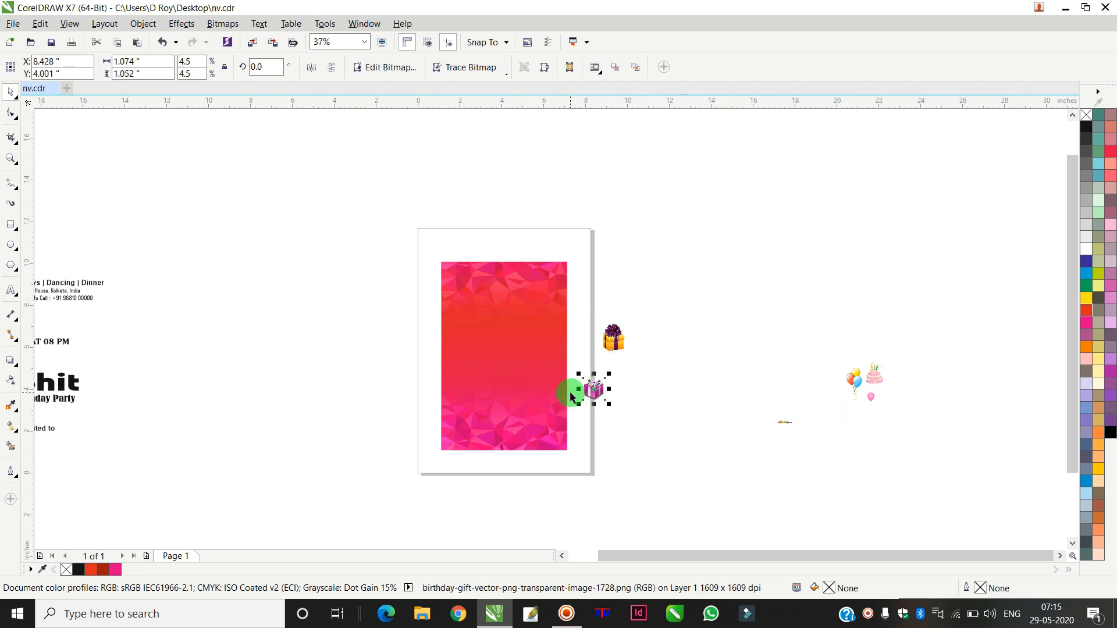
scroll(572, 395, up, 2)
drag(644, 359, 666, 339)
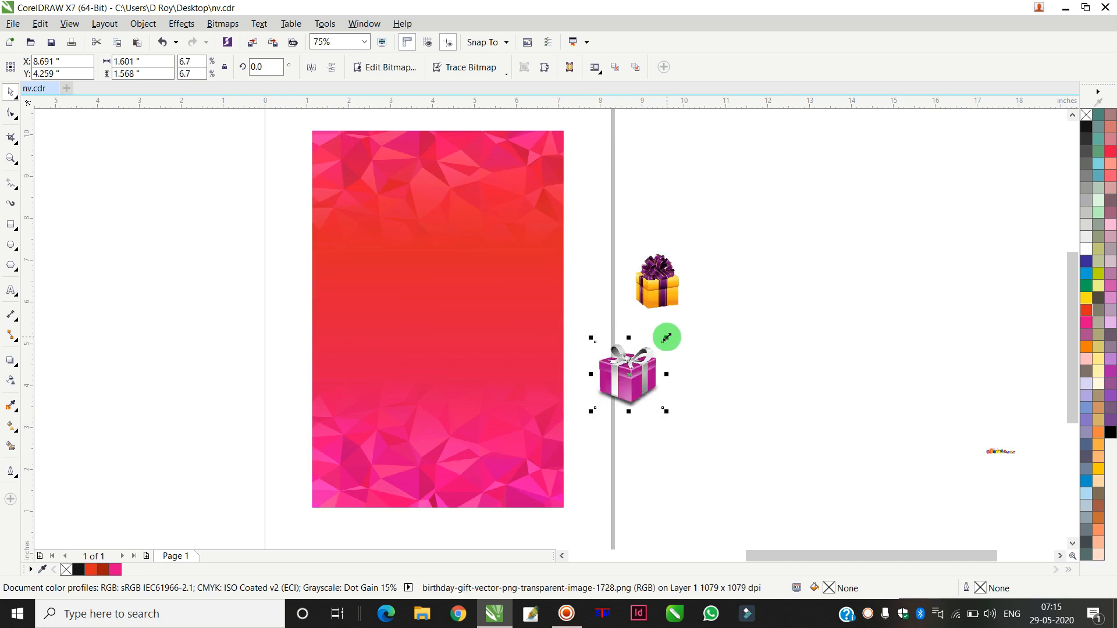
Step: Place the purple gift box inside the background PowerClip frame and open the frame's contents for editing
click(149, 23)
click(170, 192)
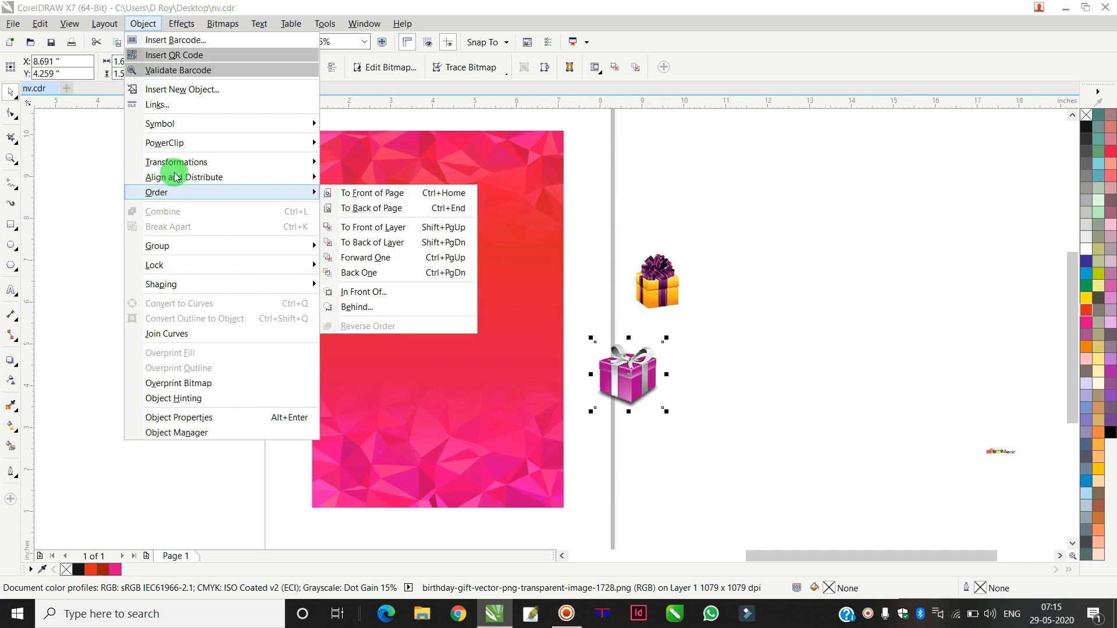
click(379, 211)
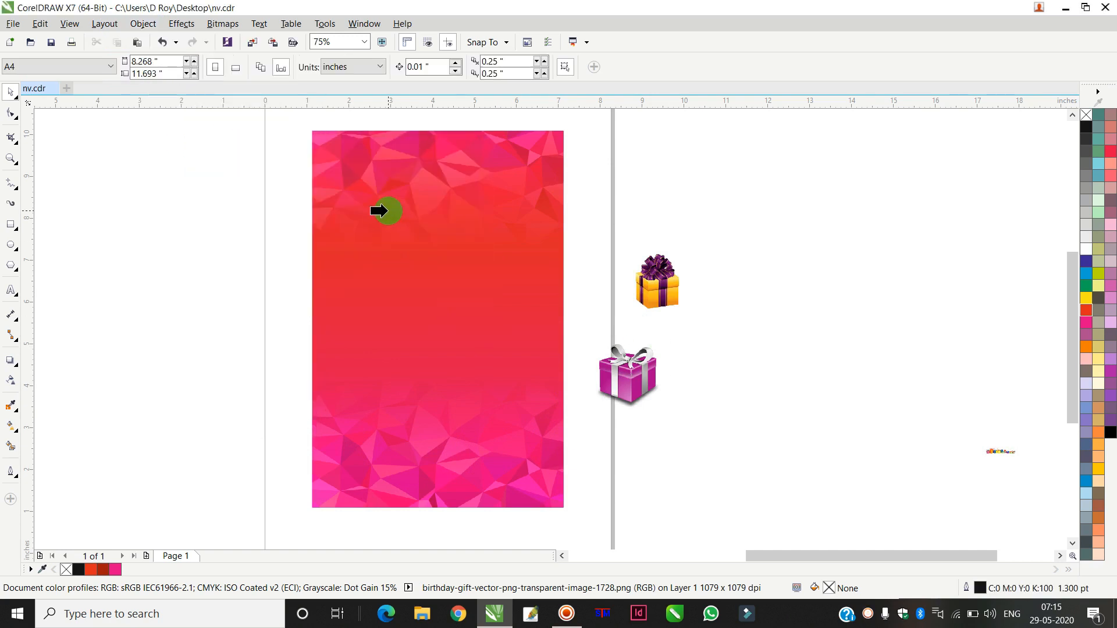
double_click(456, 321)
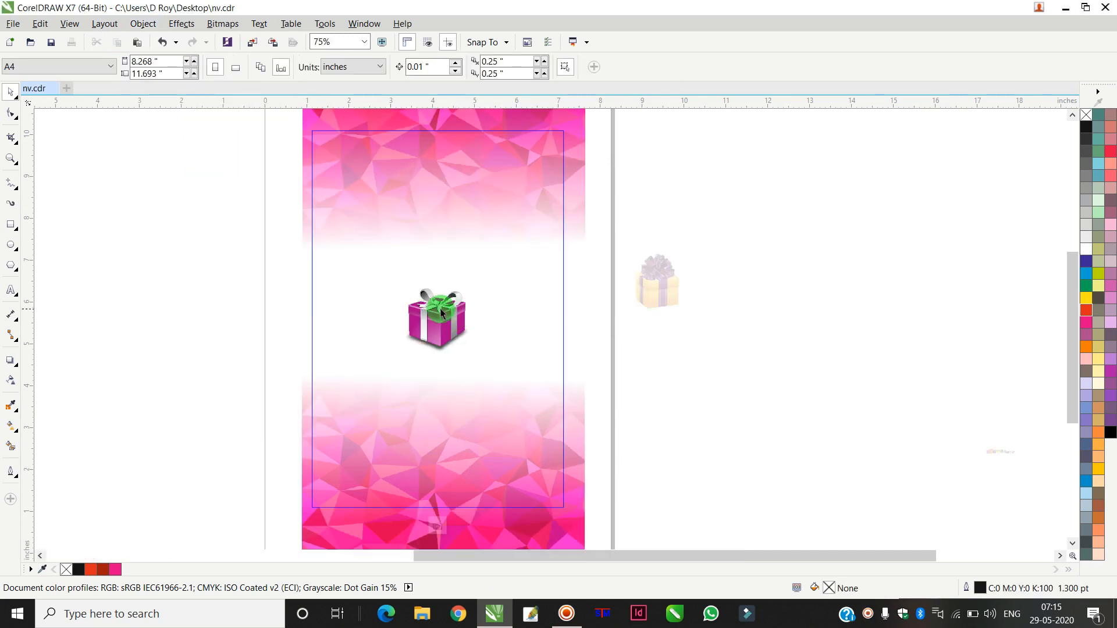
Step: Move the purple gift box to the frame's right edge and enlarge it to about 1.8 inches wide
drag(441, 309, 564, 341)
drag(599, 387, 607, 400)
drag(590, 359, 586, 373)
click(584, 365)
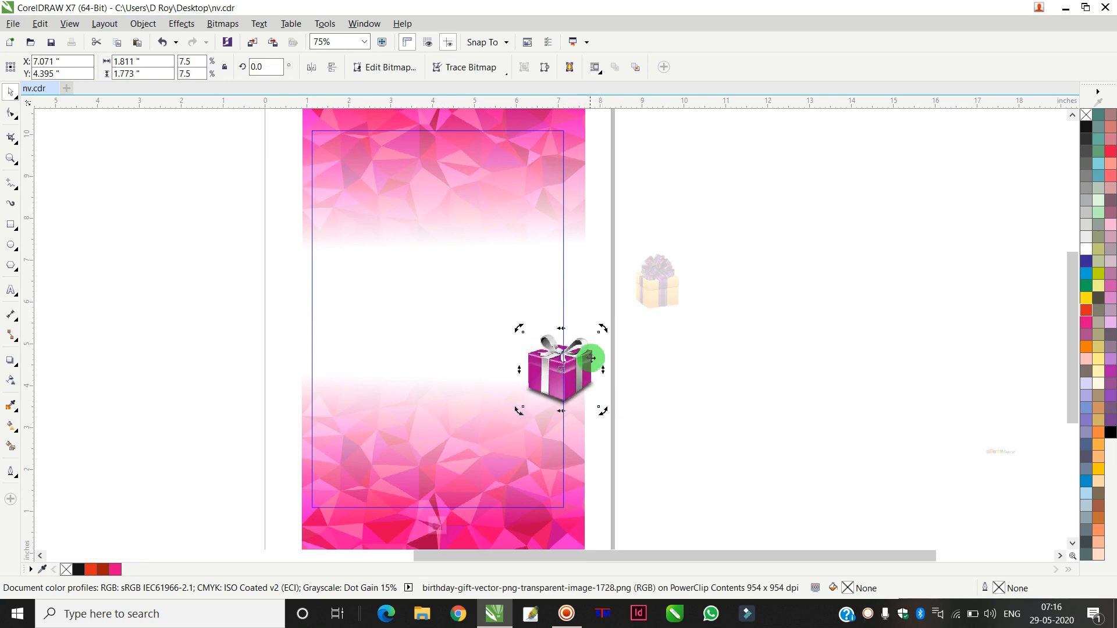
Step: Drop a slightly rotated copy of the purple gift box at the frame's upper-left corner and finish editing the contents
drag(604, 329, 332, 174)
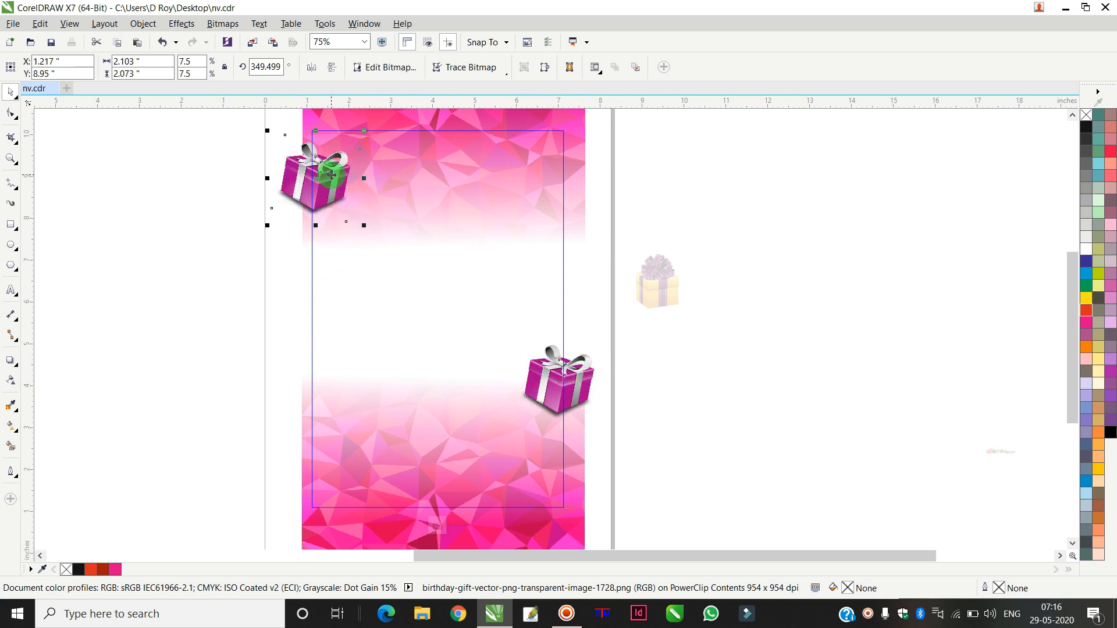
ctrl+click(803, 208)
click(795, 216)
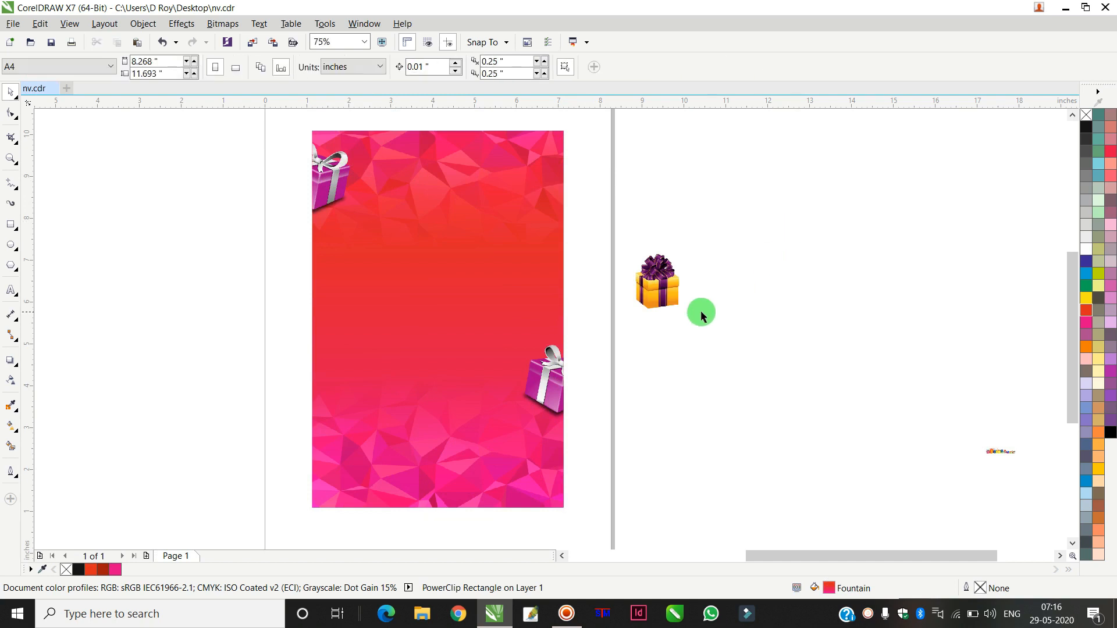
Step: Enlarge the orange gift box to about 1.3 inches wide and place it inside the background PowerClip frame
click(655, 284)
drag(684, 318, 696, 328)
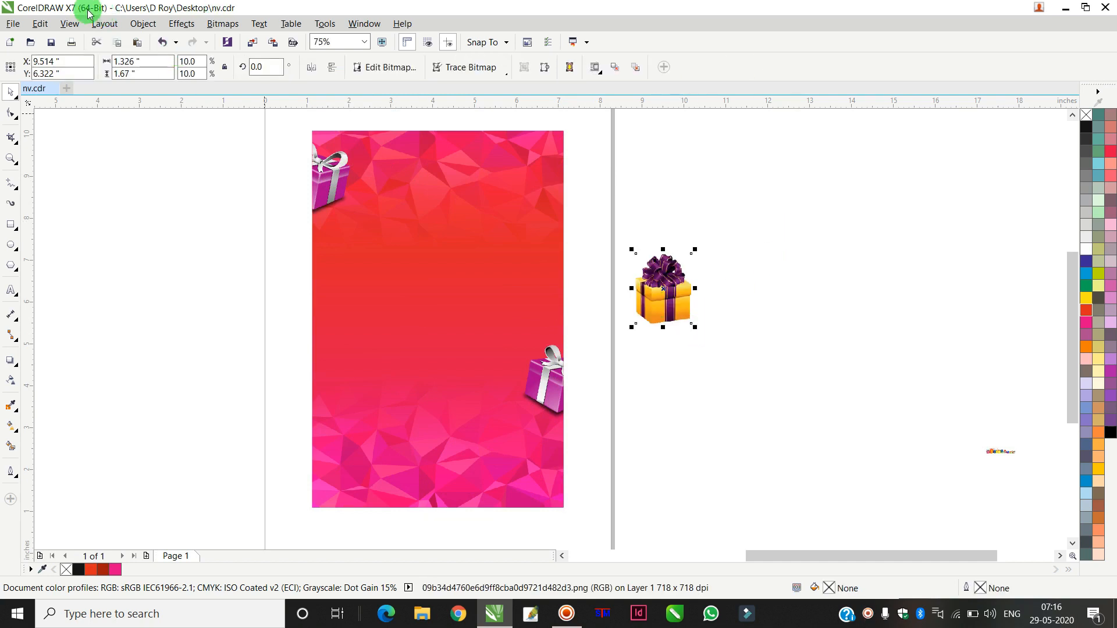
click(141, 24)
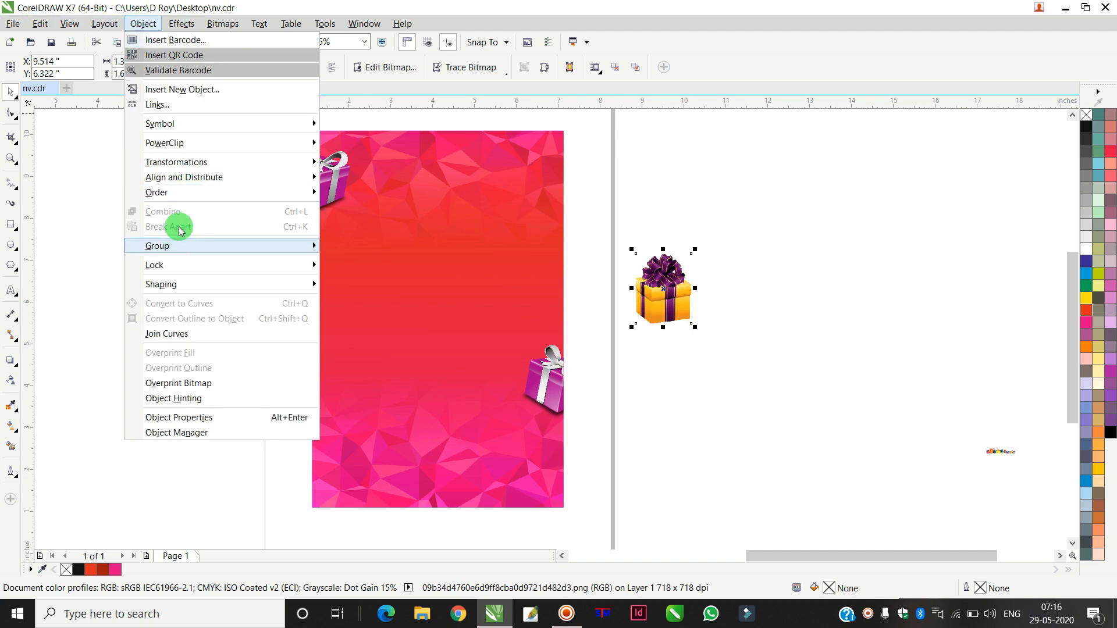
mouse_move(167, 142)
click(344, 145)
click(386, 299)
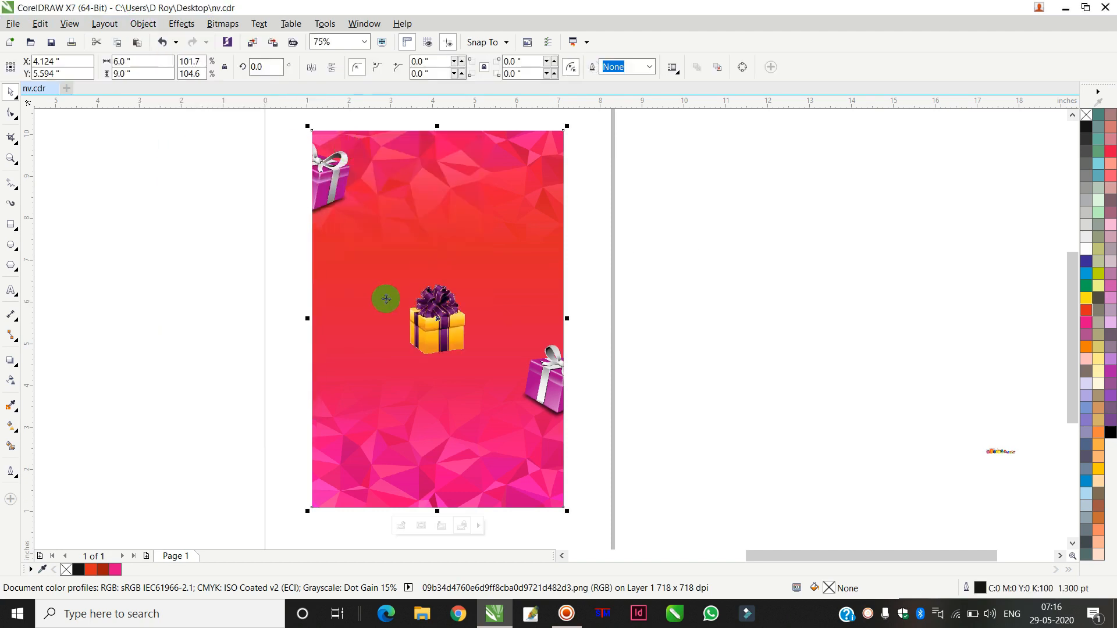
Step: Edit the PowerClip contents and move the orange gift box to the frame's upper-right corner
double_click(399, 300)
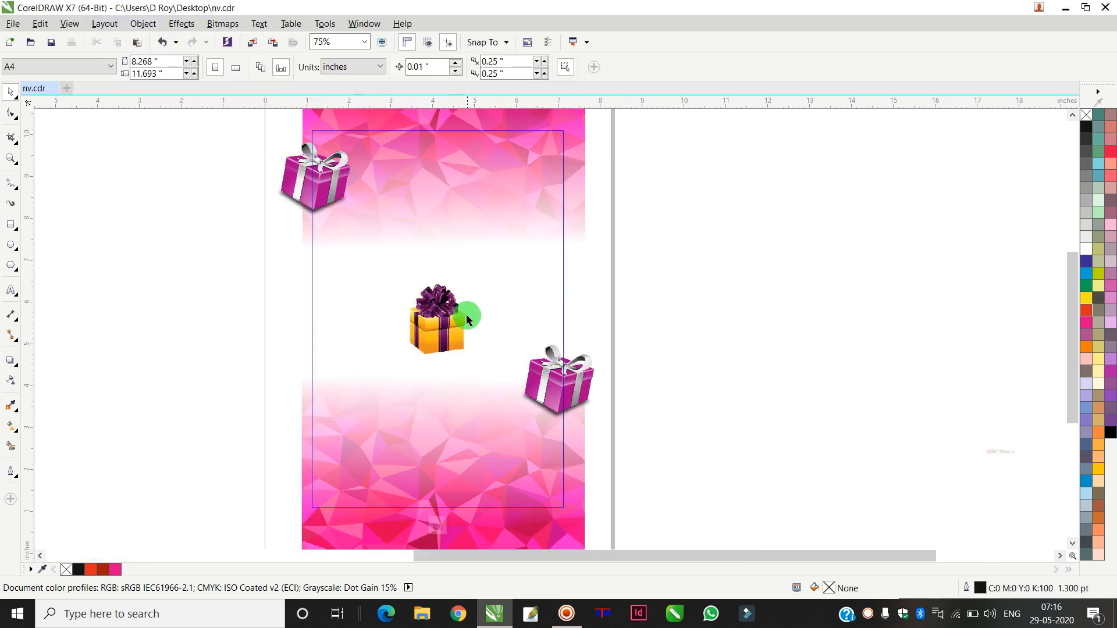
drag(467, 322, 589, 184)
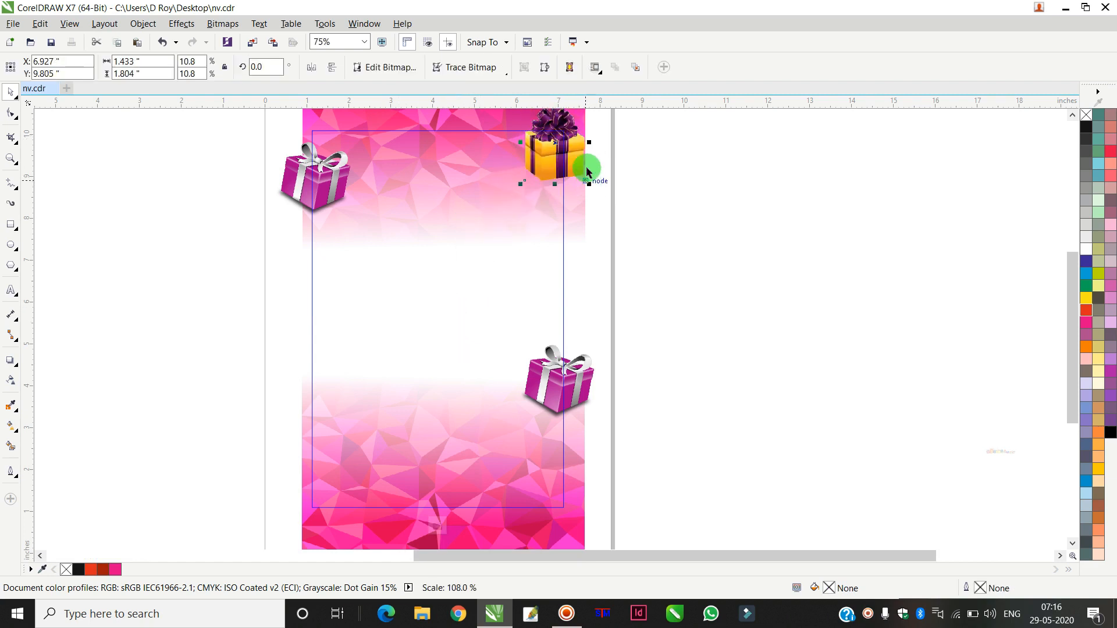
Step: Place a copy of the orange gift box at the lower-left corner, rotate it about 13 degrees, and finish editing
drag(574, 151, 330, 447)
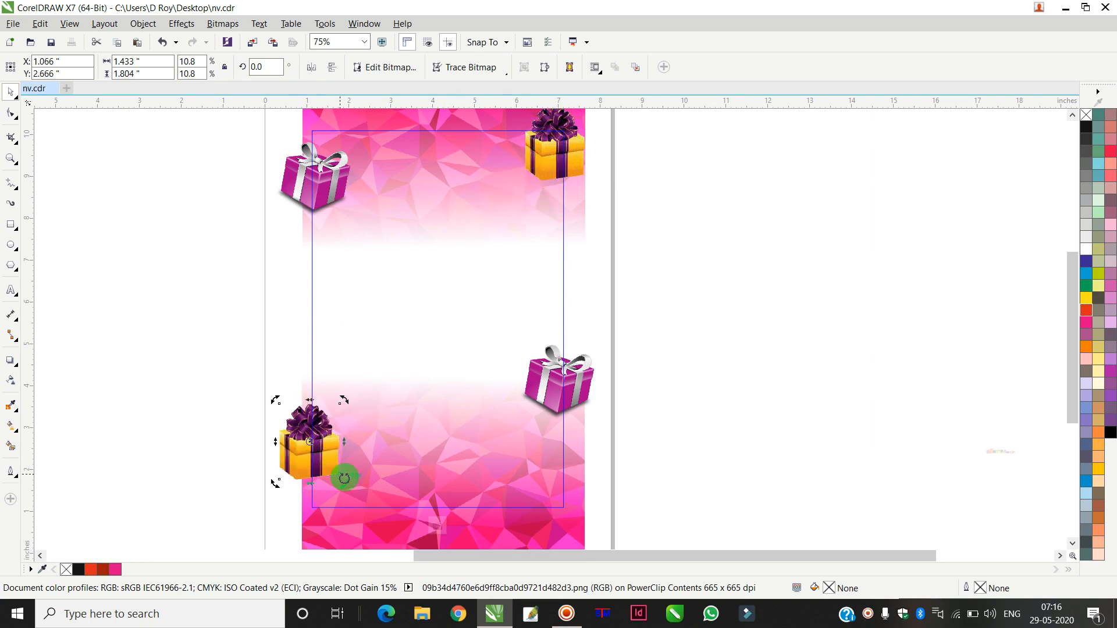
drag(347, 489, 356, 477)
ctrl+click(845, 344)
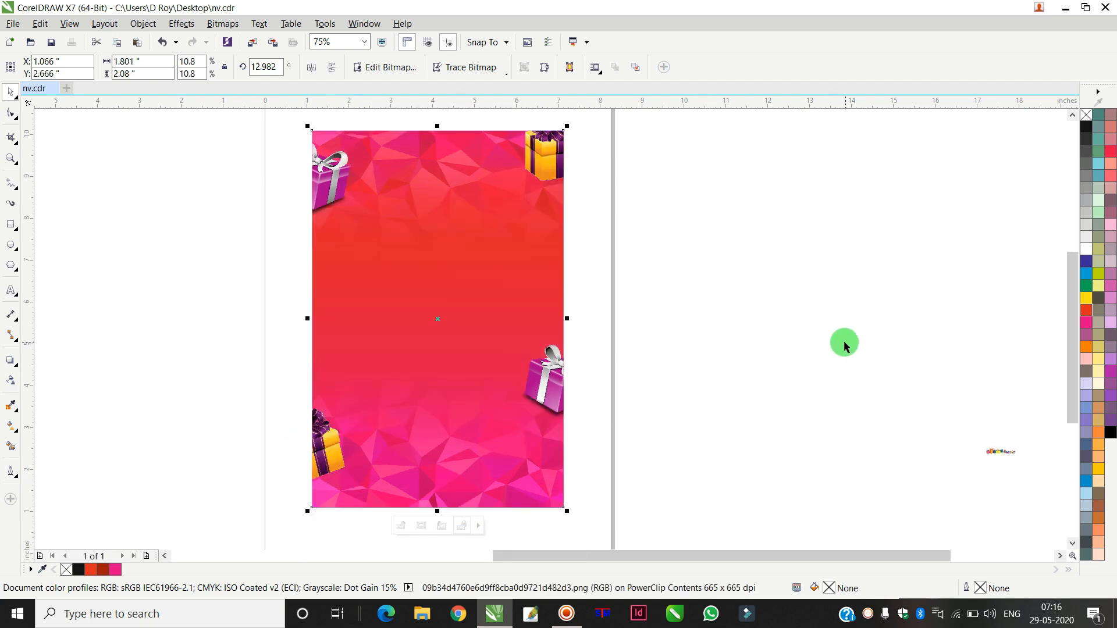
Step: Enlarge the row-of-gifts image to about 5.5 inches wide and position it along the bottom of the background
scroll(728, 306, down, 4)
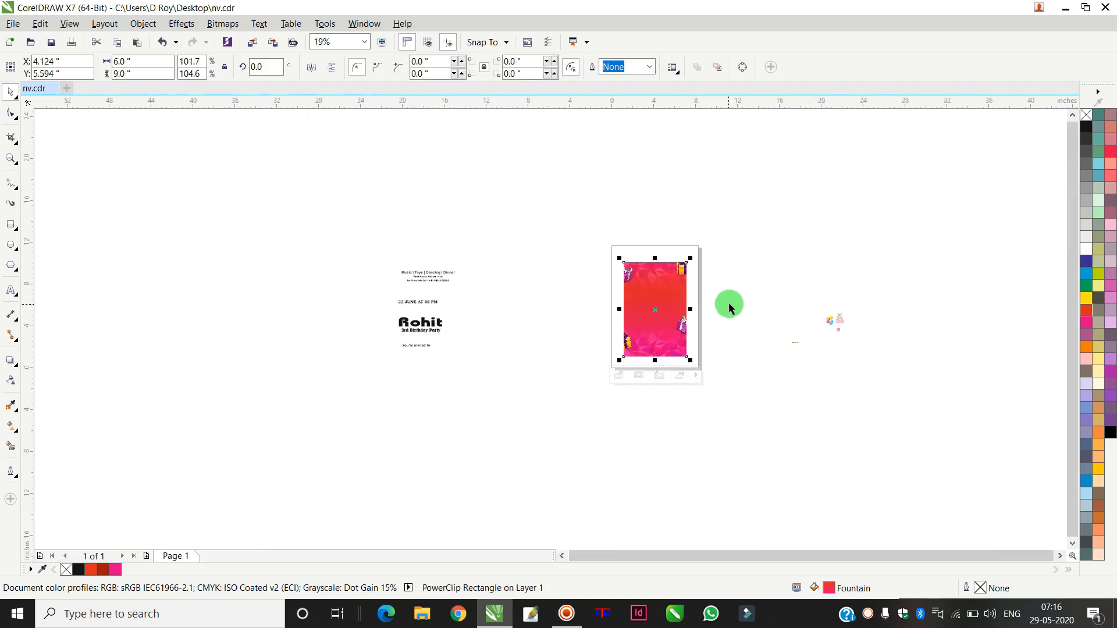
scroll(756, 294, down, 2)
scroll(773, 309, up, 5)
scroll(772, 287, up, 3)
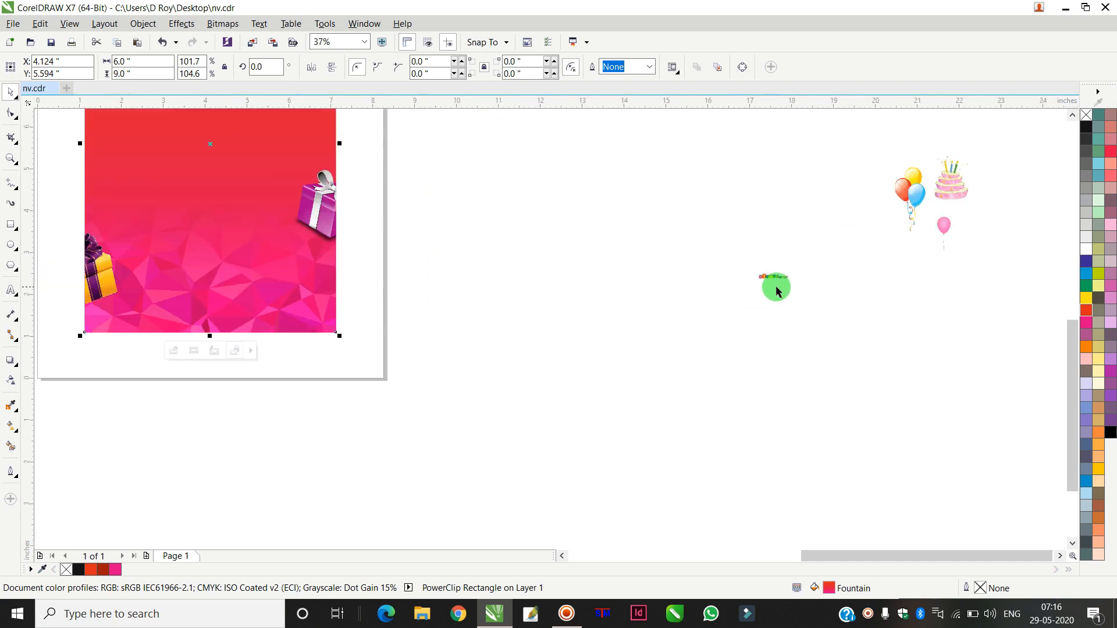
click(773, 275)
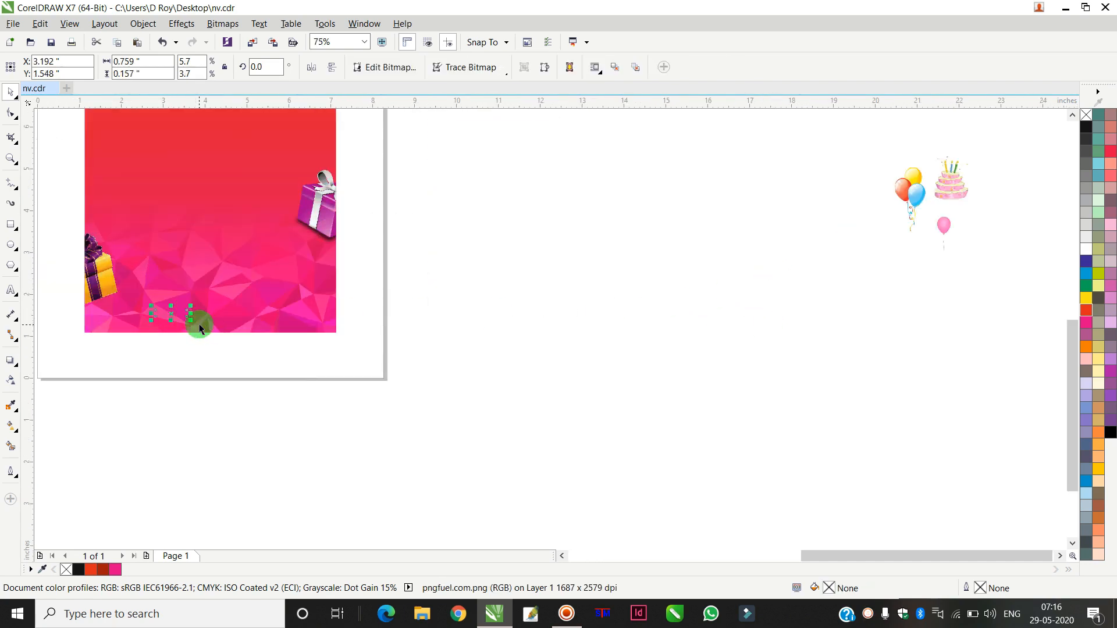
drag(190, 320, 293, 358)
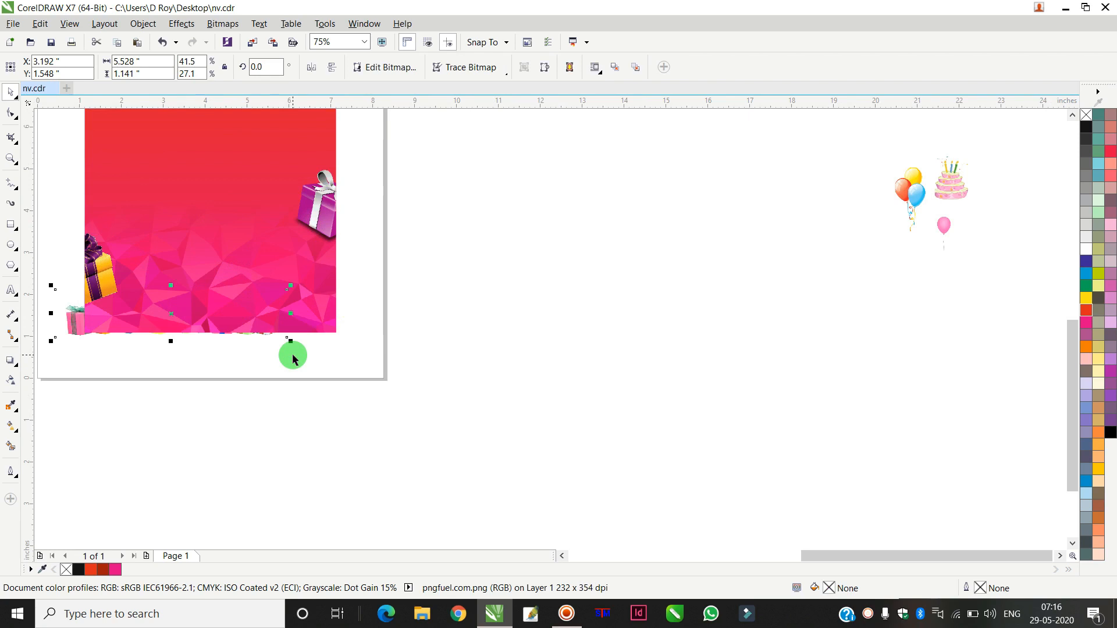
drag(179, 326, 219, 318)
shift+click(215, 225)
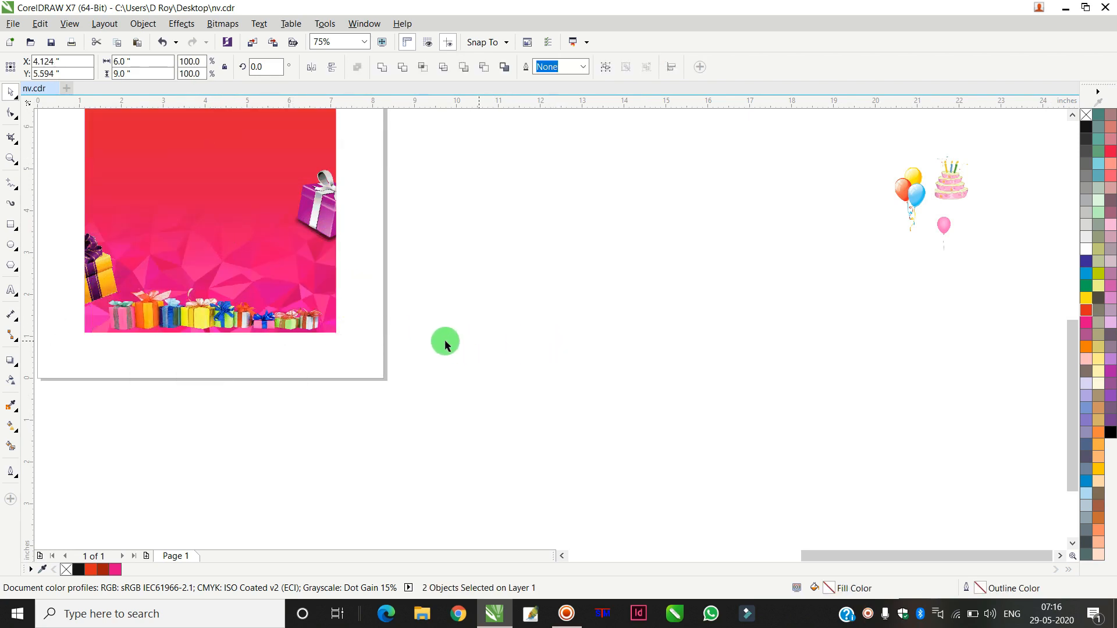
click(460, 339)
Step: Zoom in to inspect the gift row along the bottom of the background
scroll(459, 340, down, 2)
scroll(306, 324, up, 2)
scroll(324, 329, up, 2)
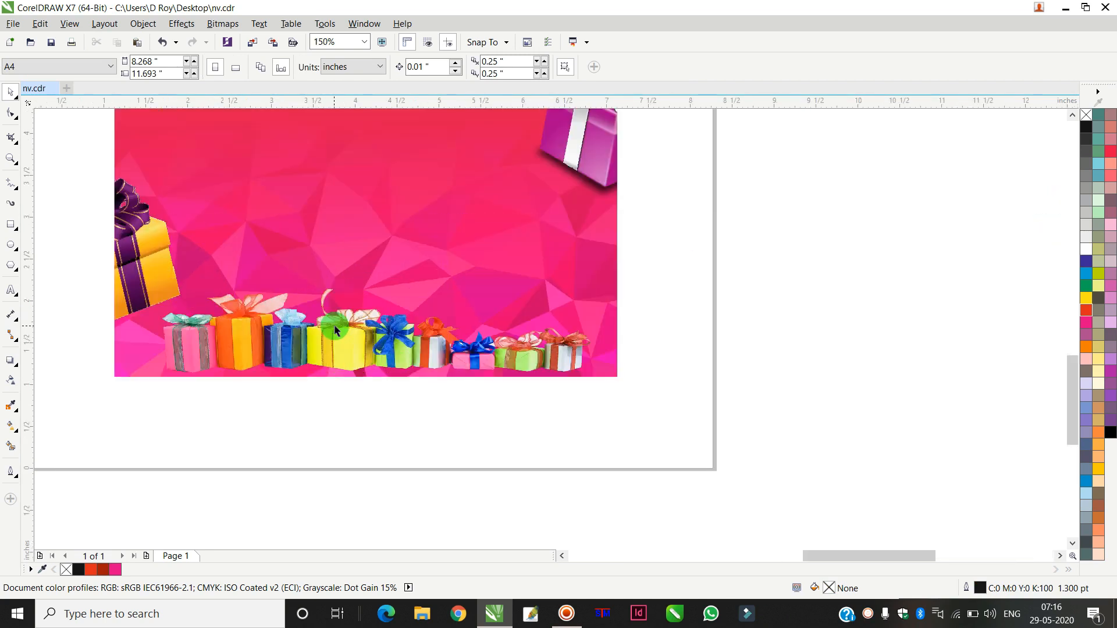
click(361, 366)
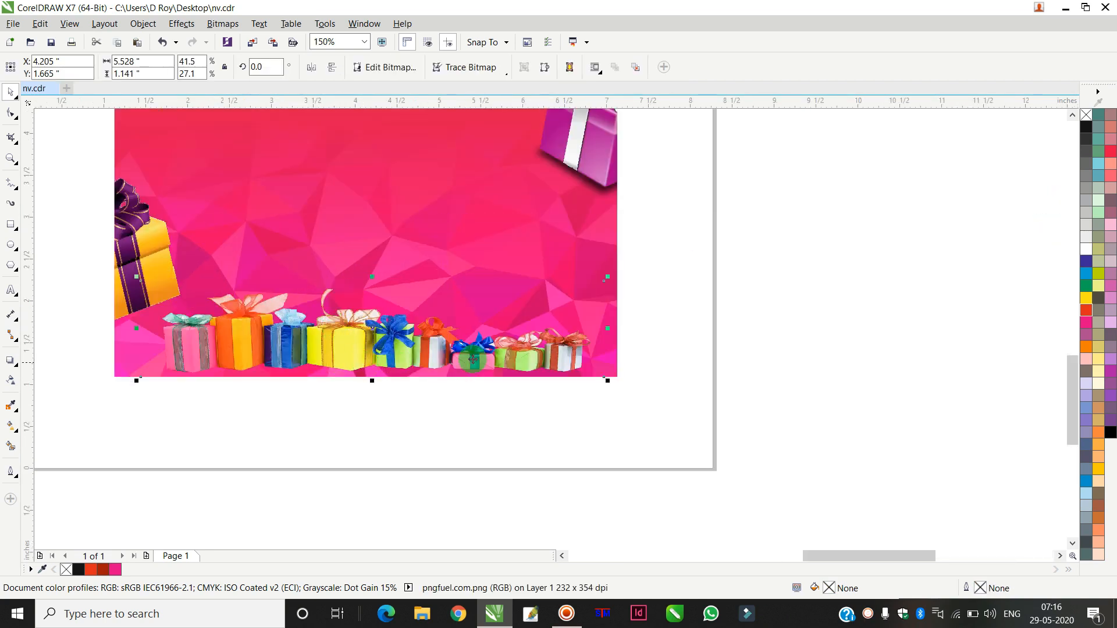
click(779, 304)
scroll(780, 304, down, 4)
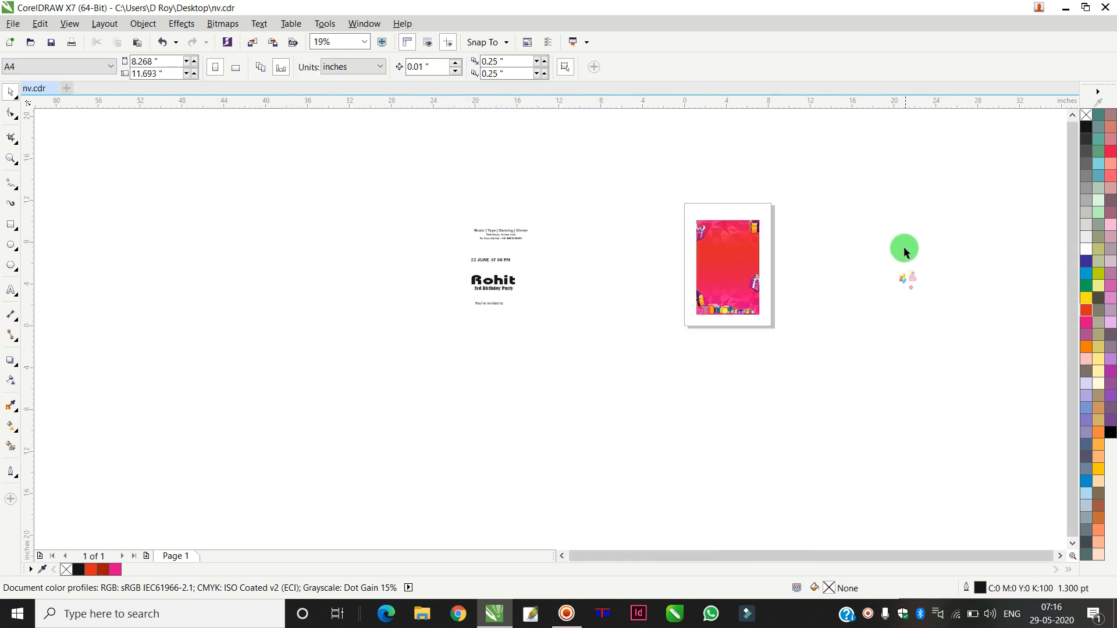
scroll(905, 249, up, 2)
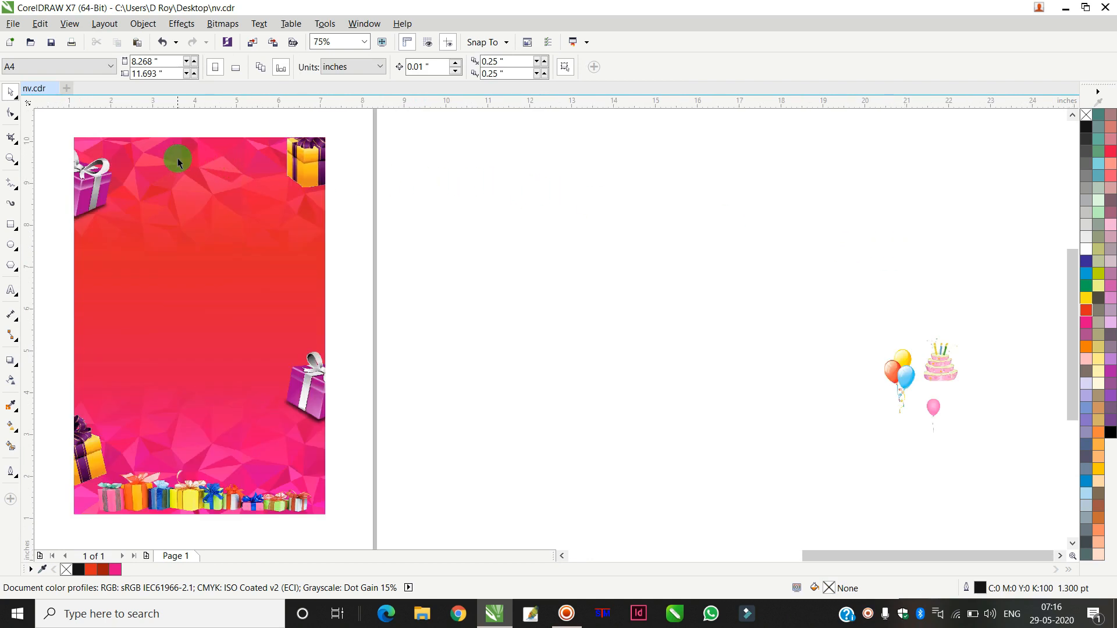
Step: Draw a rectangle about 2.75 by 3.65 inches beside the page and round its corners fully into a capsule
click(12, 227)
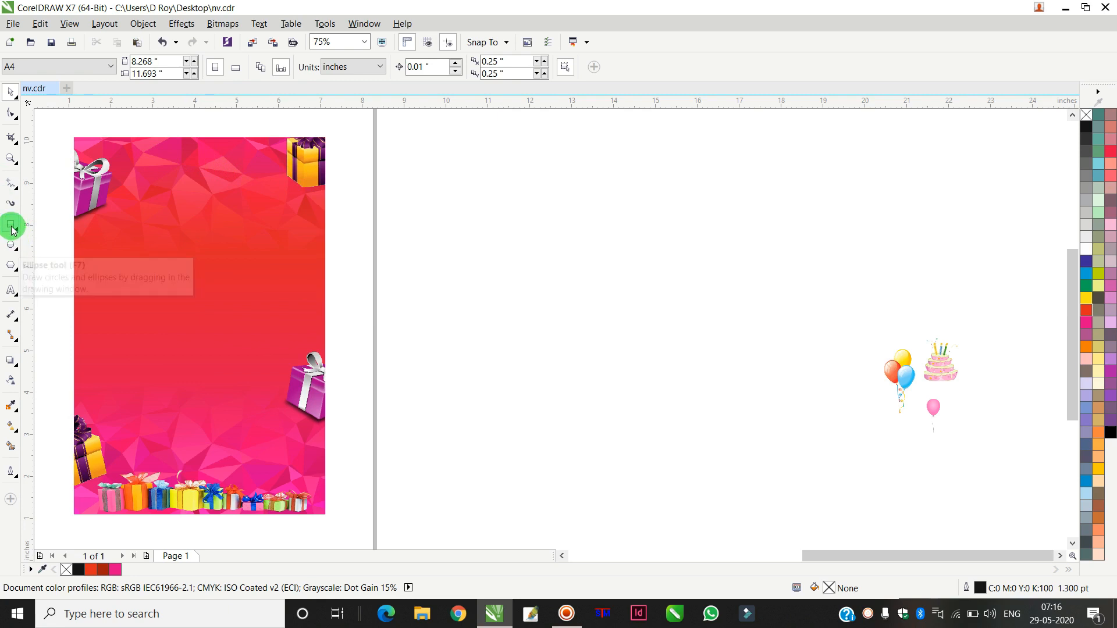
mouse_move(443, 210)
mouse_down()
mouse_move(558, 352)
mouse_move(594, 248)
mouse_up()
click(20, 114)
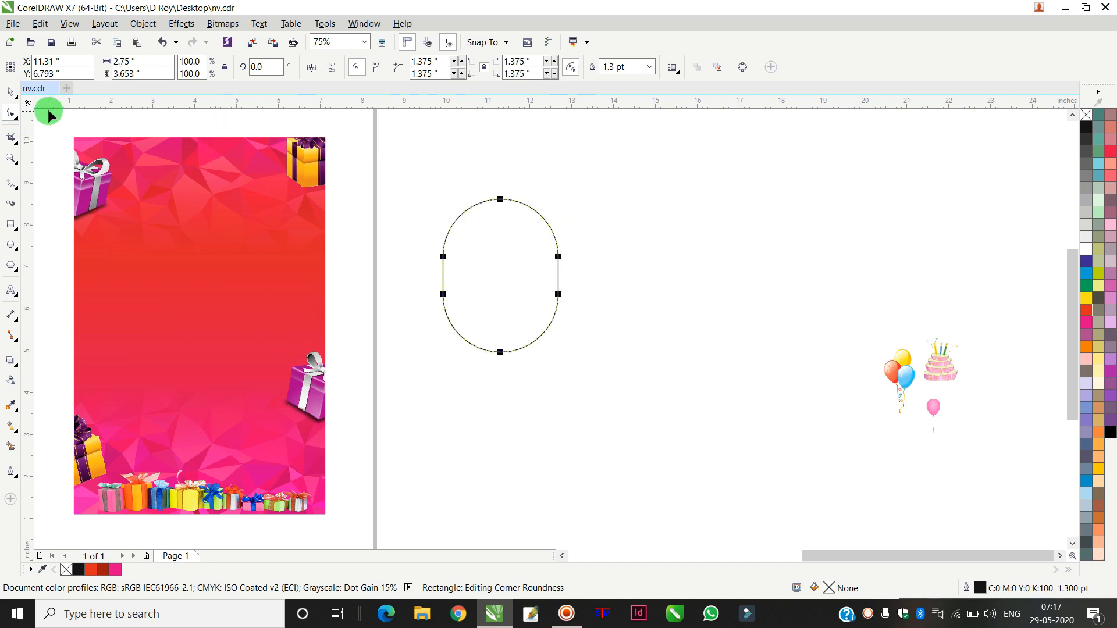
Step: Enlarge the rounded rectangle to about 3.46 by 4.6 inches
click(12, 93)
drag(562, 195, 593, 150)
scroll(579, 190, down, 3)
scroll(492, 172, up, 3)
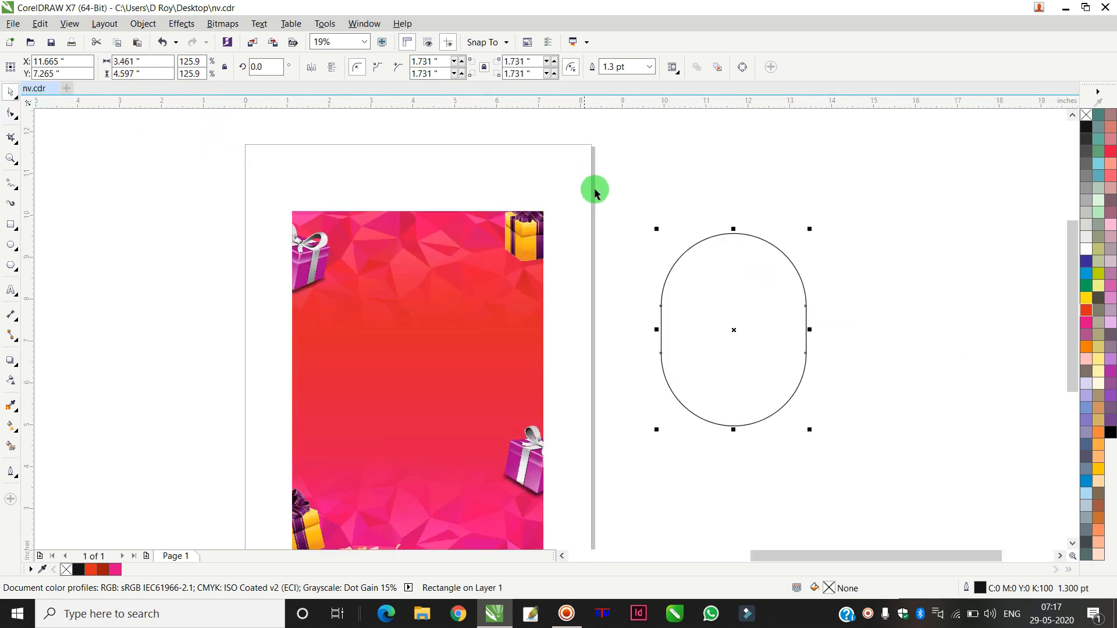
Step: Fill the rounded rectangle pale yellow and remove its outline
click(1101, 289)
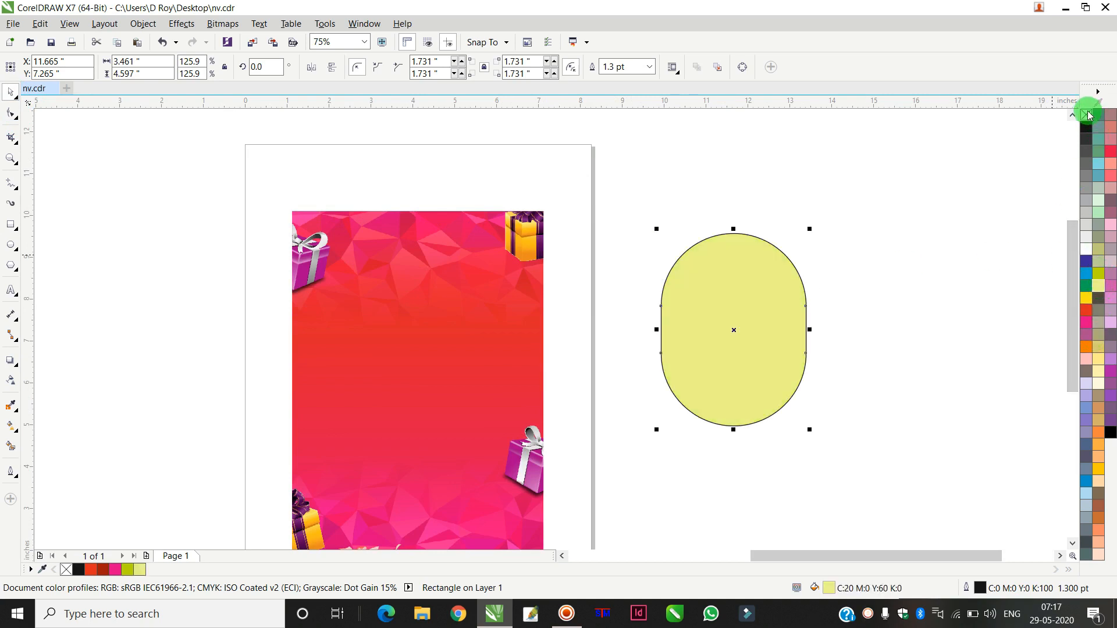
right_click(1089, 114)
Step: Position the rounded rectangle at the top centre of the invitation and fill it lime green
drag(740, 314, 424, 219)
click(1099, 274)
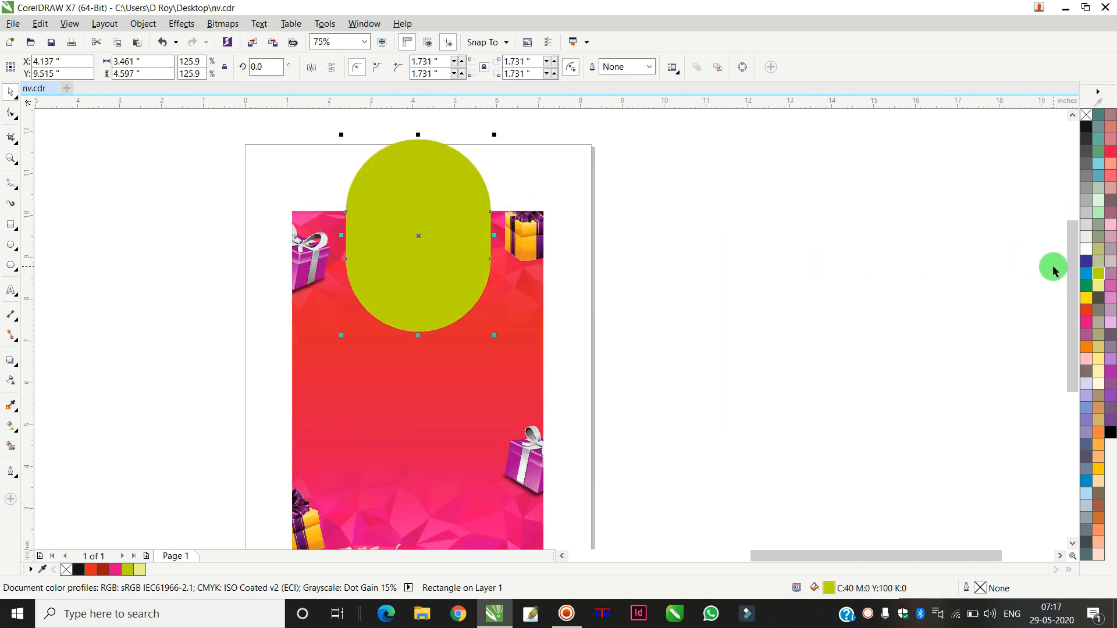
drag(414, 245, 422, 226)
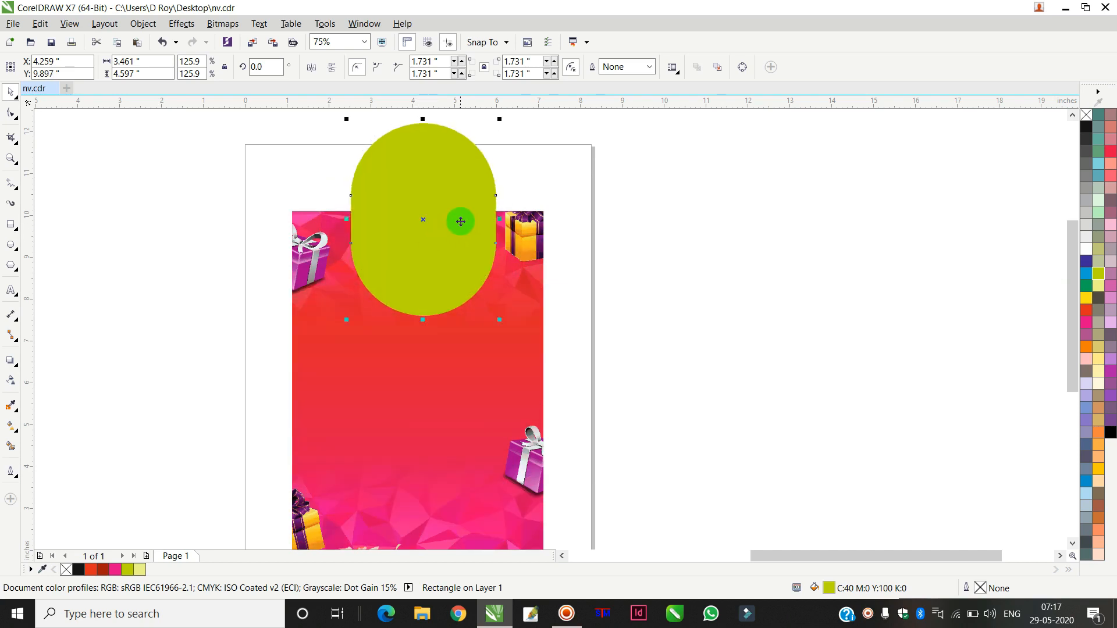
Step: Narrow the lime rounded rectangle to about 3.17 inches wide
scroll(461, 222, up, 2)
drag(534, 220, 525, 220)
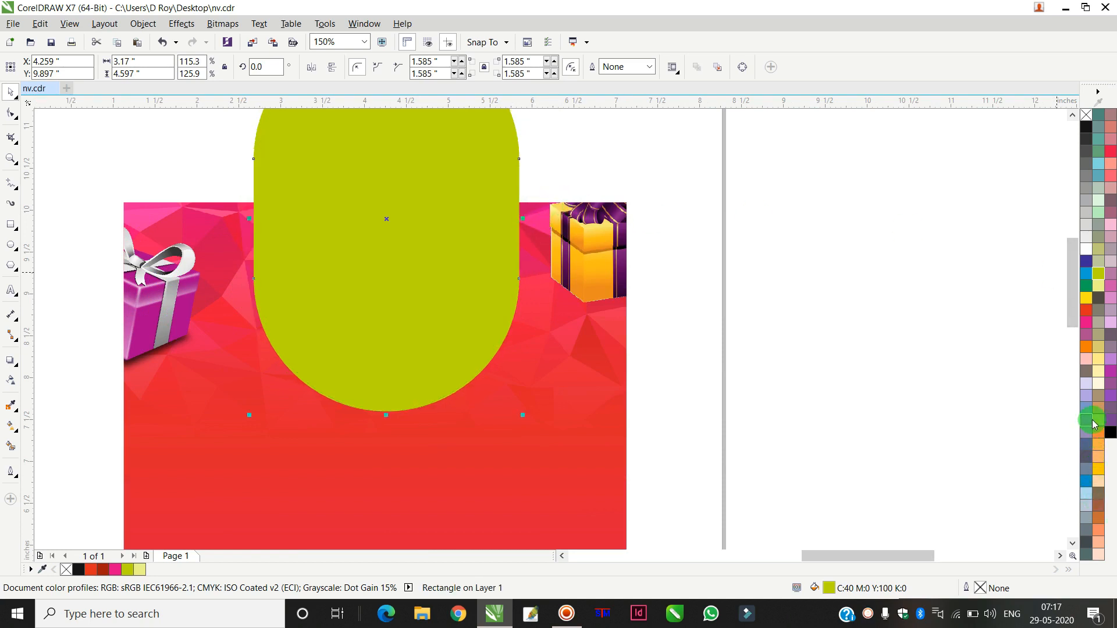
key(ctrl+z)
Step: Intersect the rounded rectangle with the background image and delete the original rounded rectangle
drag(470, 291, 466, 298)
shift+click(589, 403)
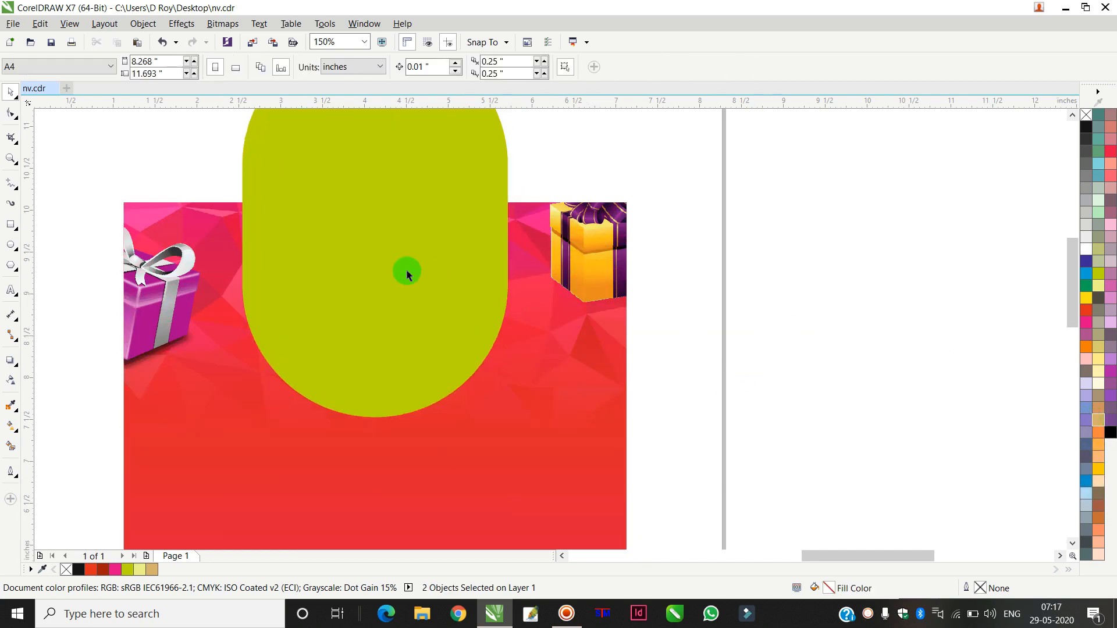
click(409, 273)
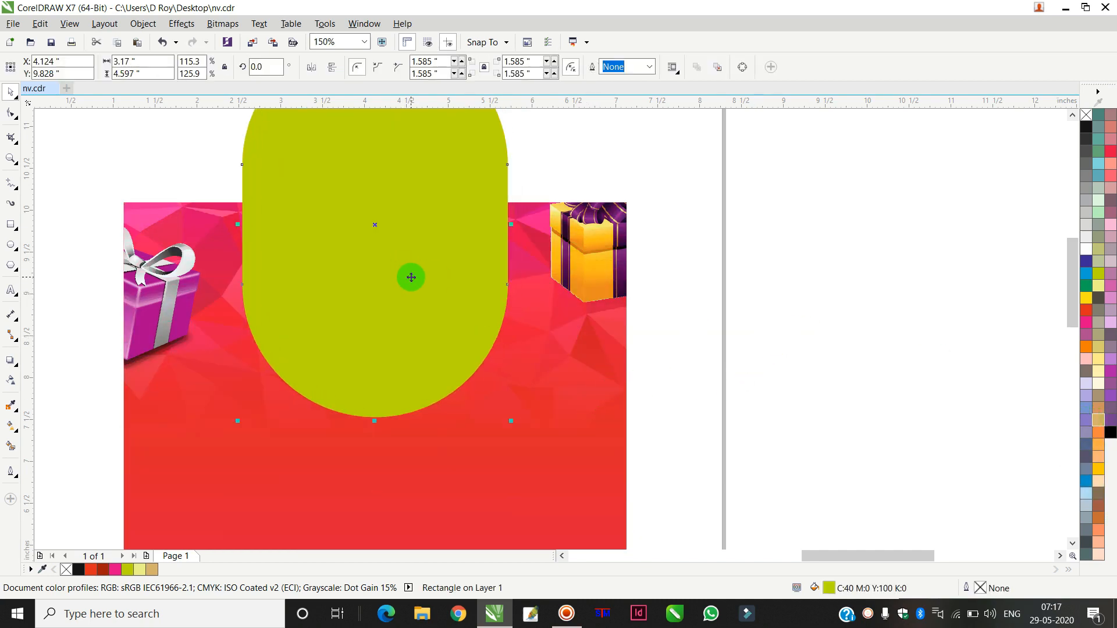
shift+click(547, 455)
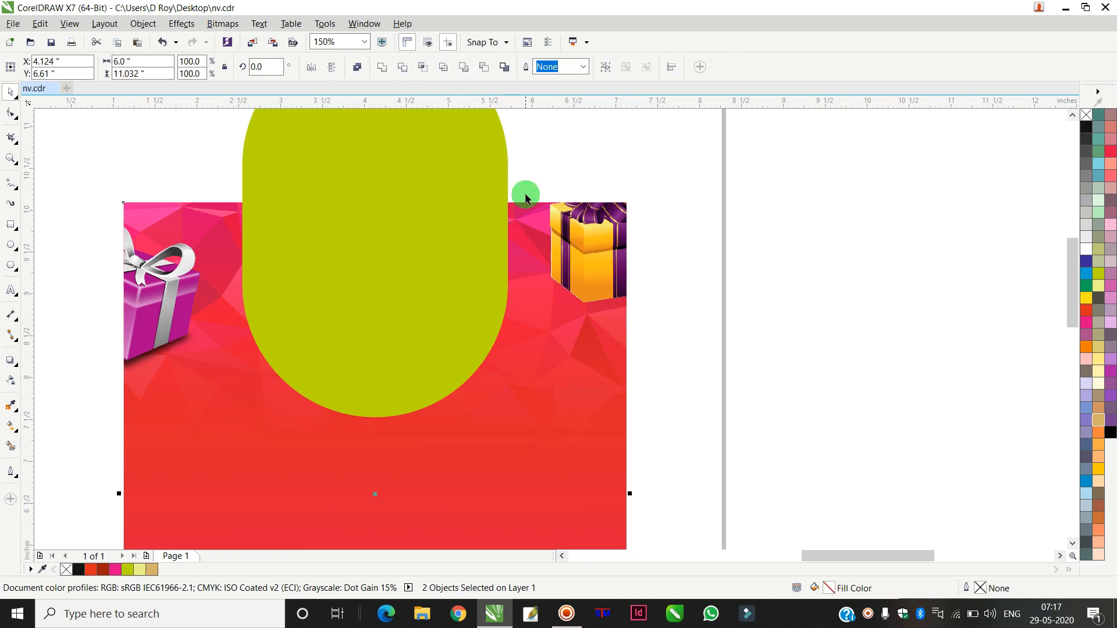
click(428, 66)
click(439, 190)
drag(439, 190, 740, 180)
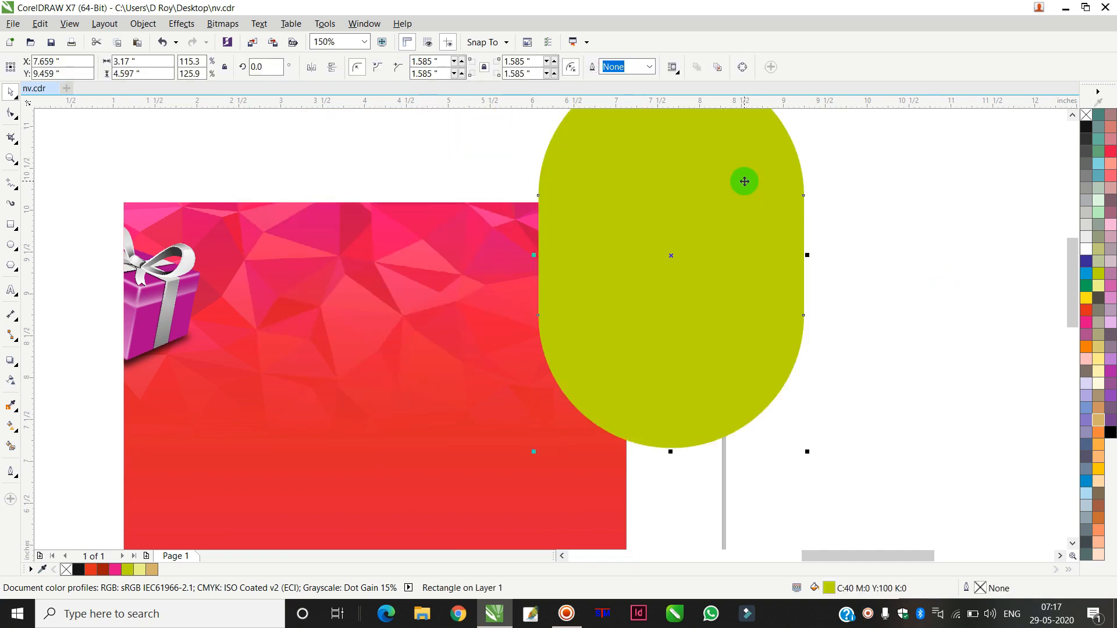
key(Delete)
Step: Fill the intersected shape lime green and narrow it to about 2.86 inches wide
drag(375, 304, 383, 340)
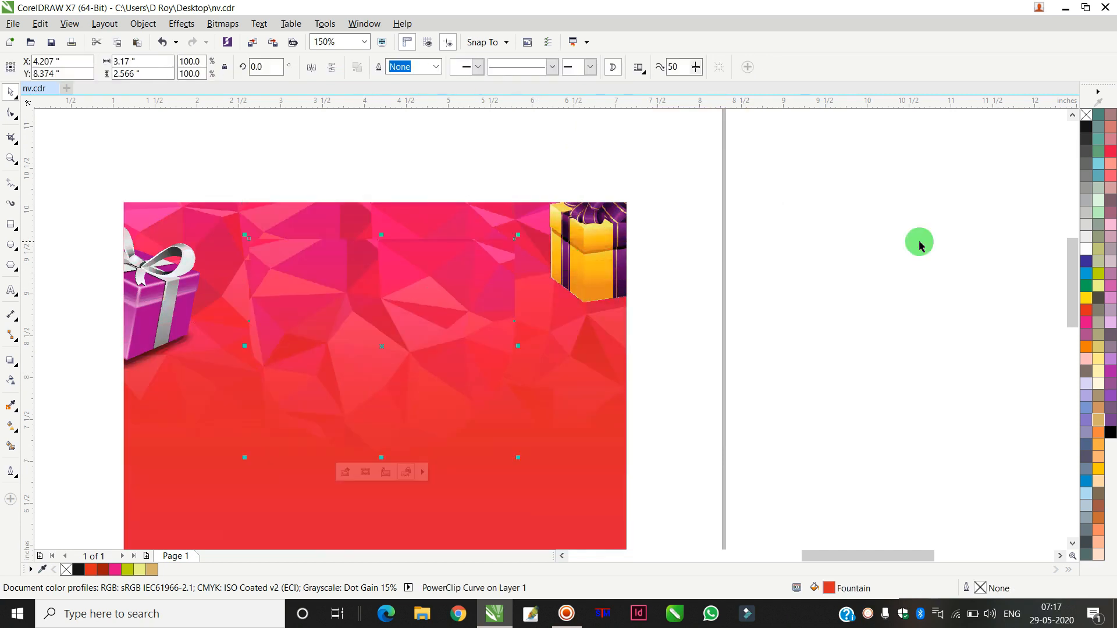
key(ctrl+z)
click(1097, 290)
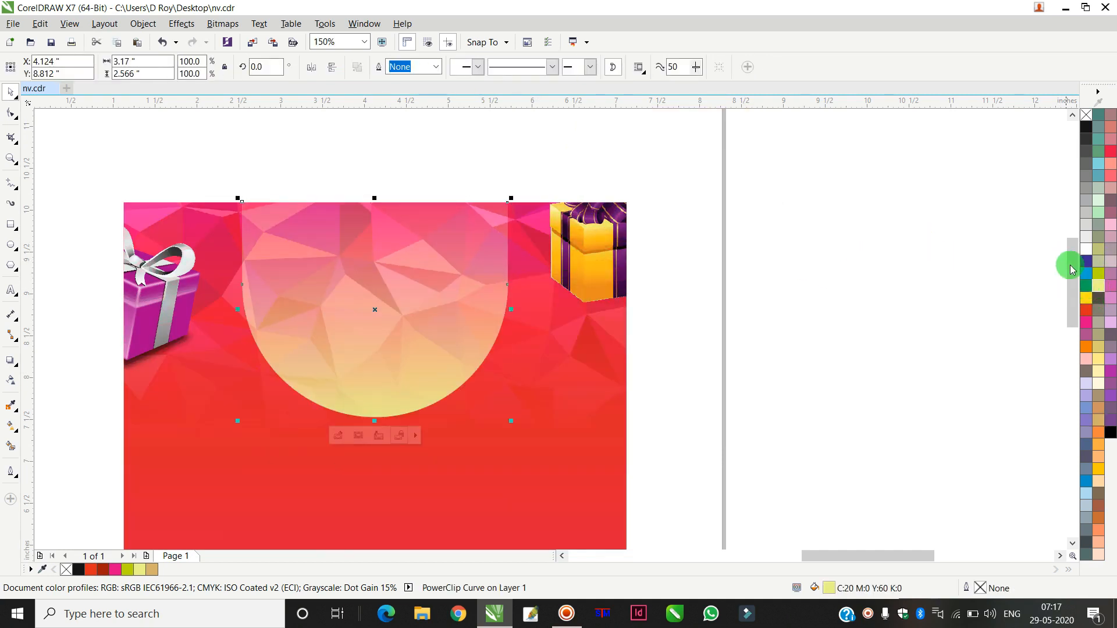
click(1085, 300)
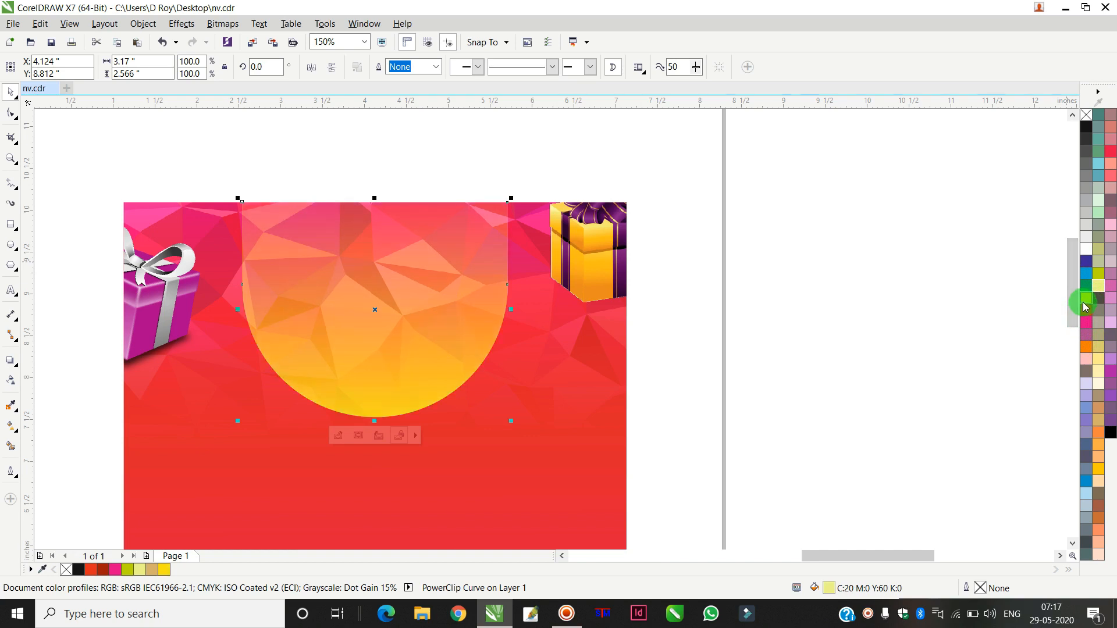
click(1097, 273)
drag(512, 310, 499, 308)
Step: Move the birthday cake illustration from beside the page onto the invitation over the lime shape
scroll(419, 306, down, 1)
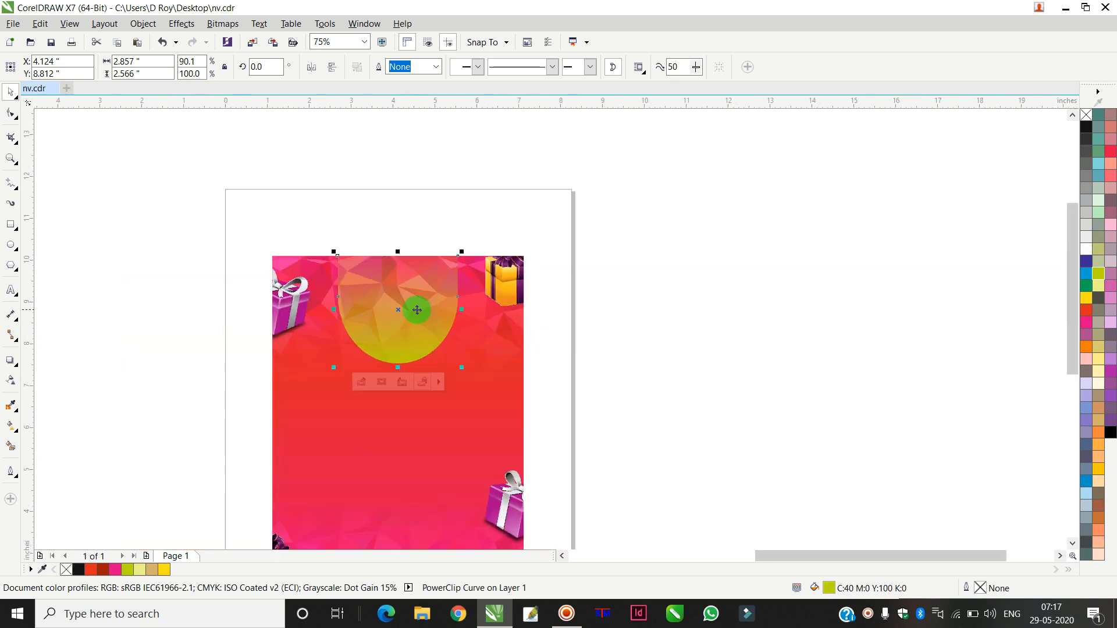
scroll(399, 313, down, 3)
scroll(401, 309, up, 5)
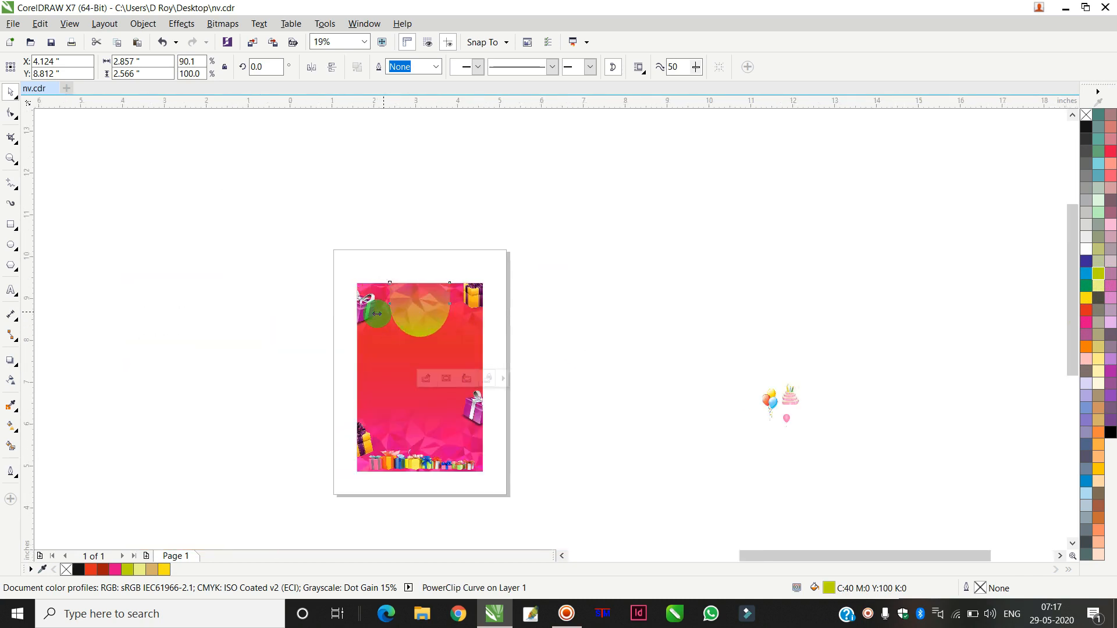
scroll(485, 302, down, 1)
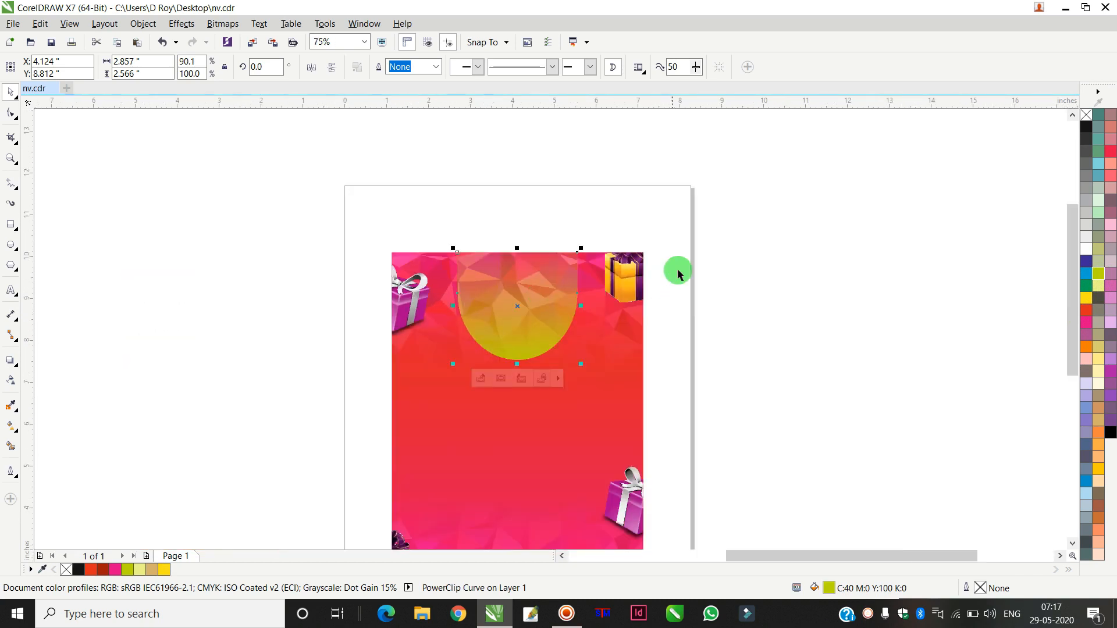
click(706, 309)
scroll(642, 353, down, 1)
scroll(642, 354, down, 1)
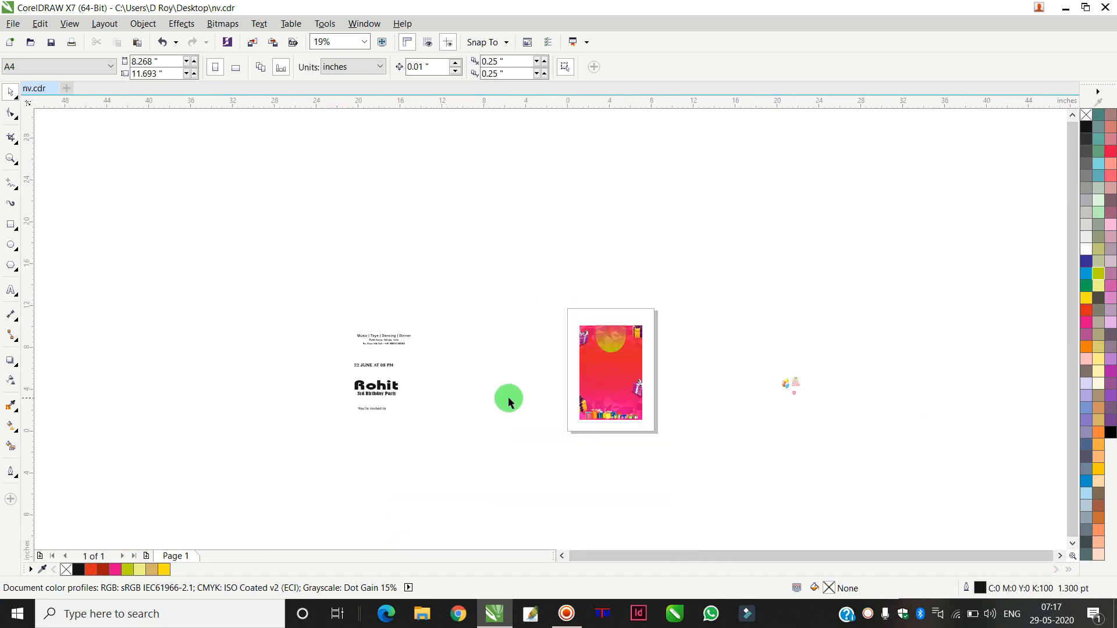
drag(796, 383, 729, 476)
scroll(602, 355, up, 4)
drag(646, 415, 658, 353)
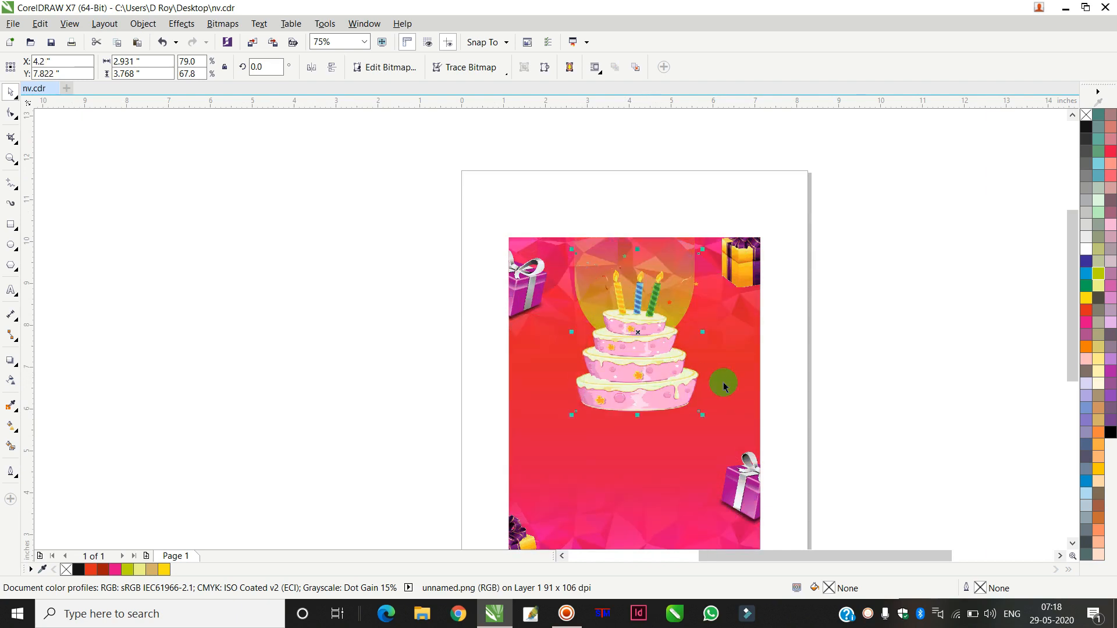
Step: Align the cake's centre with the lime shape
shift+click(746, 361)
key(c)
click(899, 336)
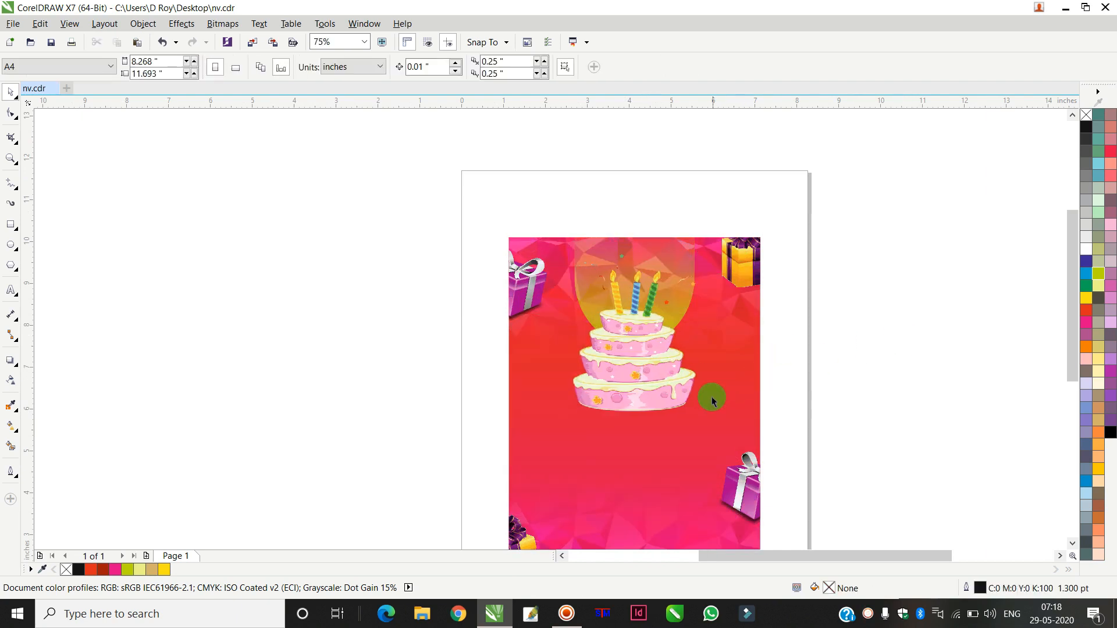
Step: Draw an ellipse about 4.74 by 1.24 inches around the base of the cake
scroll(687, 409, up, 1)
click(11, 244)
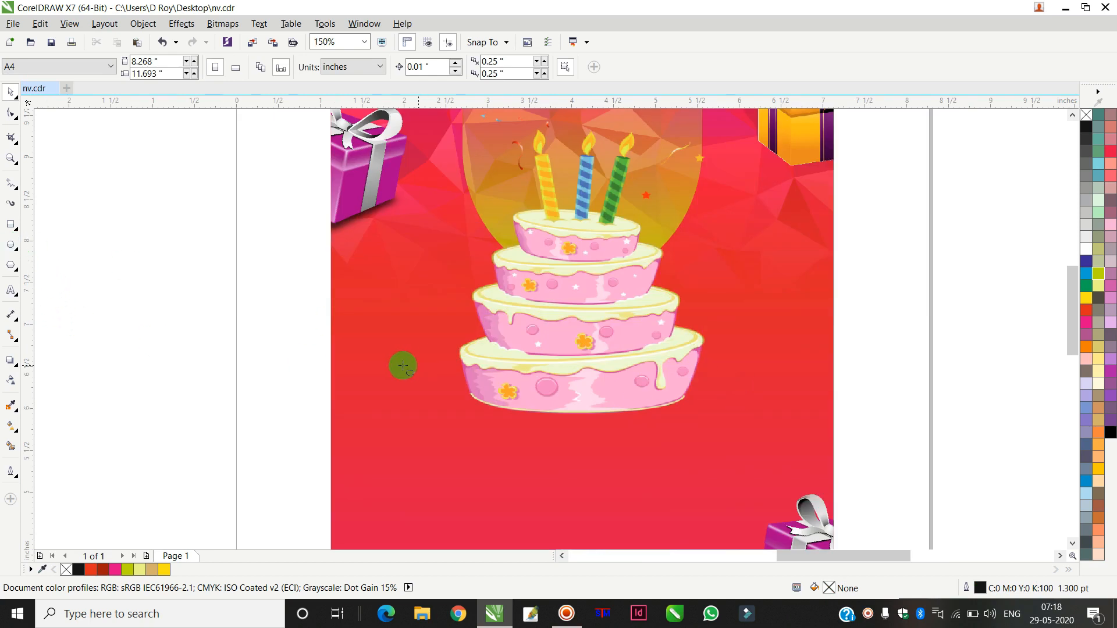
drag(380, 335, 775, 439)
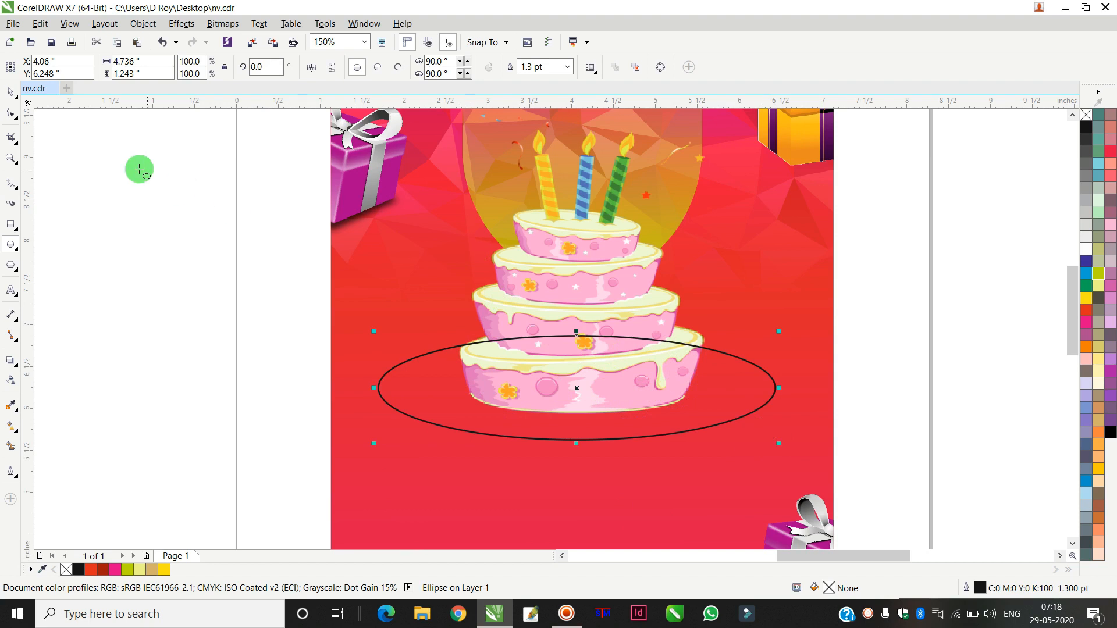
click(11, 92)
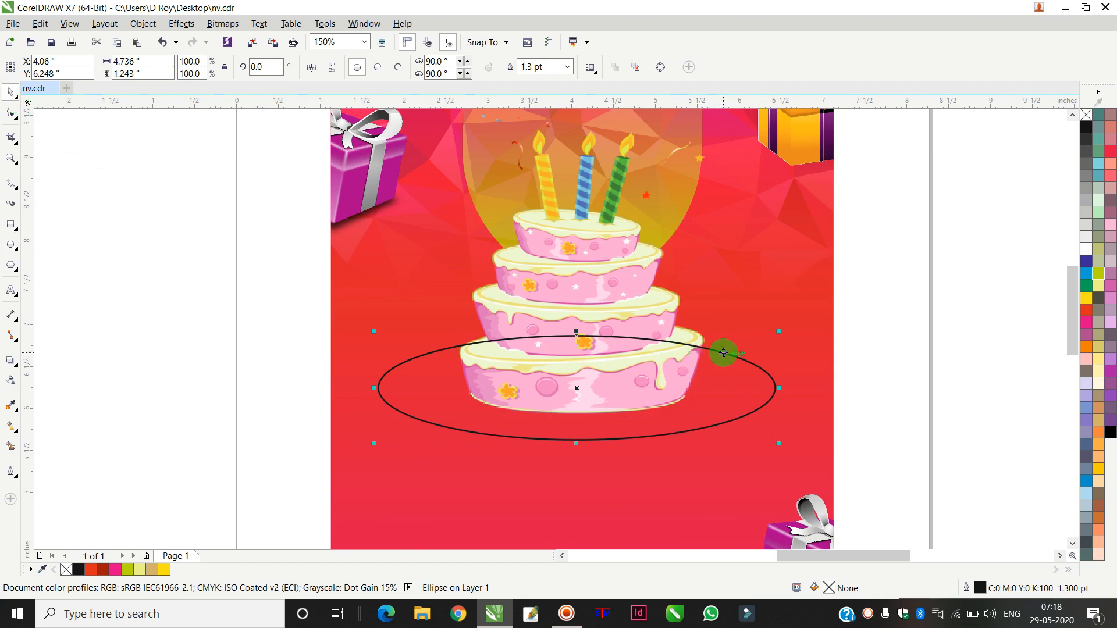
Step: Fill the ellipse magenta pink and remove its outline
click(935, 338)
click(770, 379)
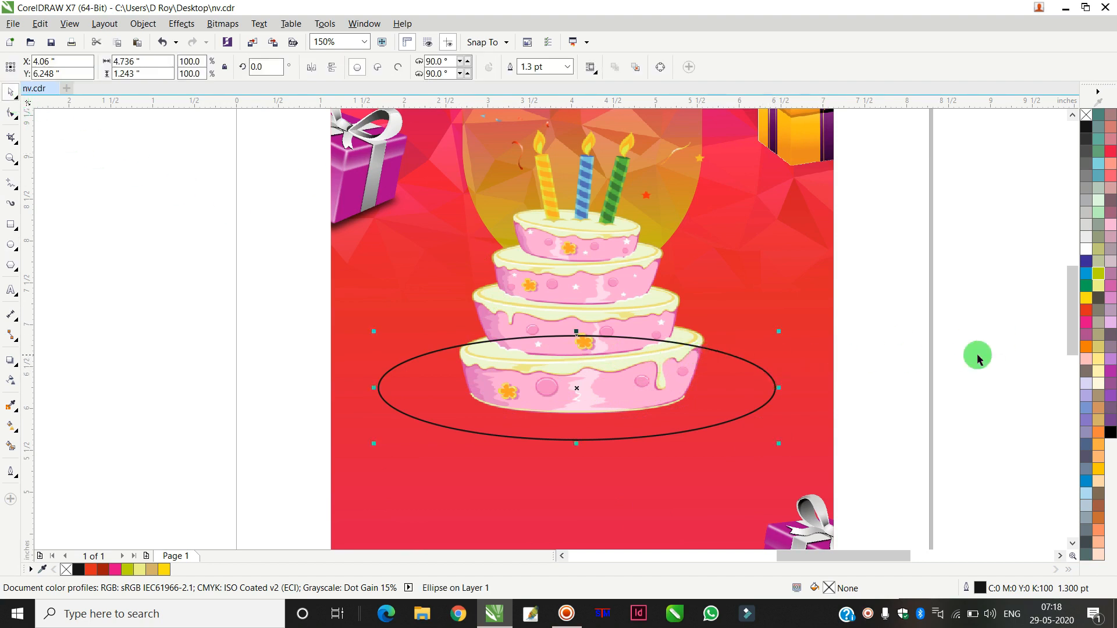
click(1086, 321)
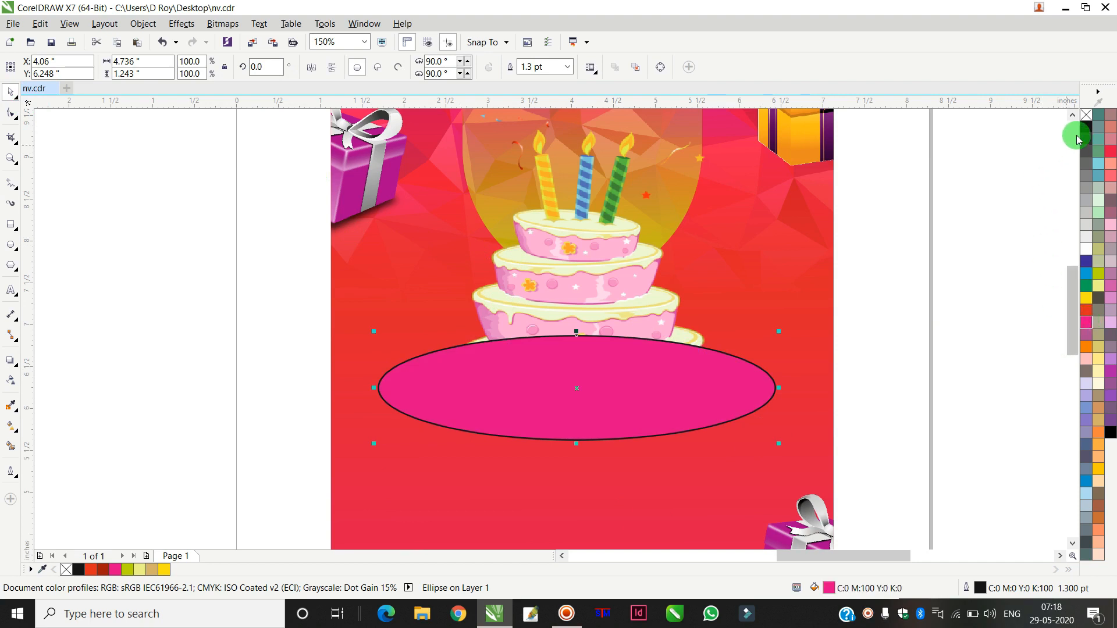
right_click(1087, 115)
Step: Bring the cake illustration in front of the pink ellipse
click(593, 279)
key(shift+Page_Up)
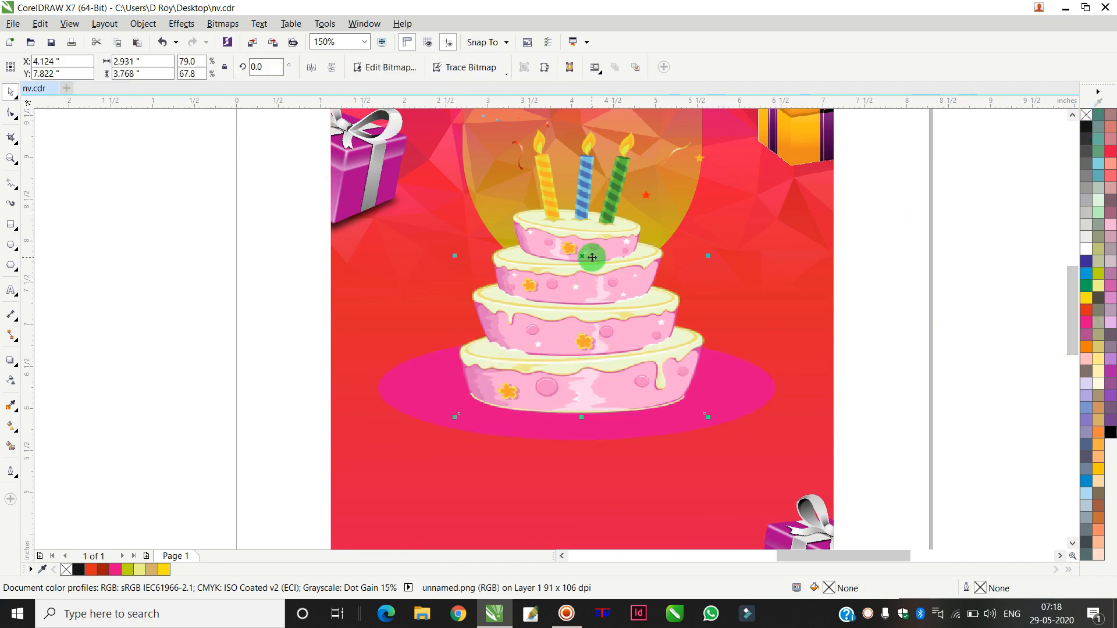
click(923, 334)
Step: Make a slightly larger copy of the ellipse, about 4.86 by 1.28 inches, and remove its fill
click(745, 387)
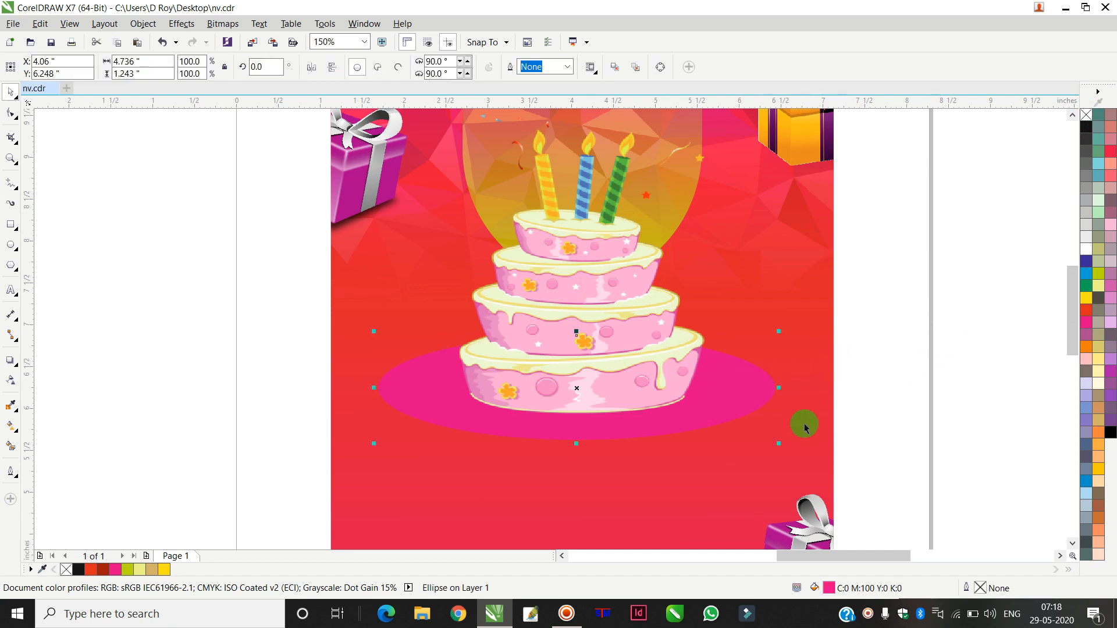
mouse_move(781, 443)
mouse_down()
mouse_move(805, 436)
mouse_move(784, 446)
mouse_up()
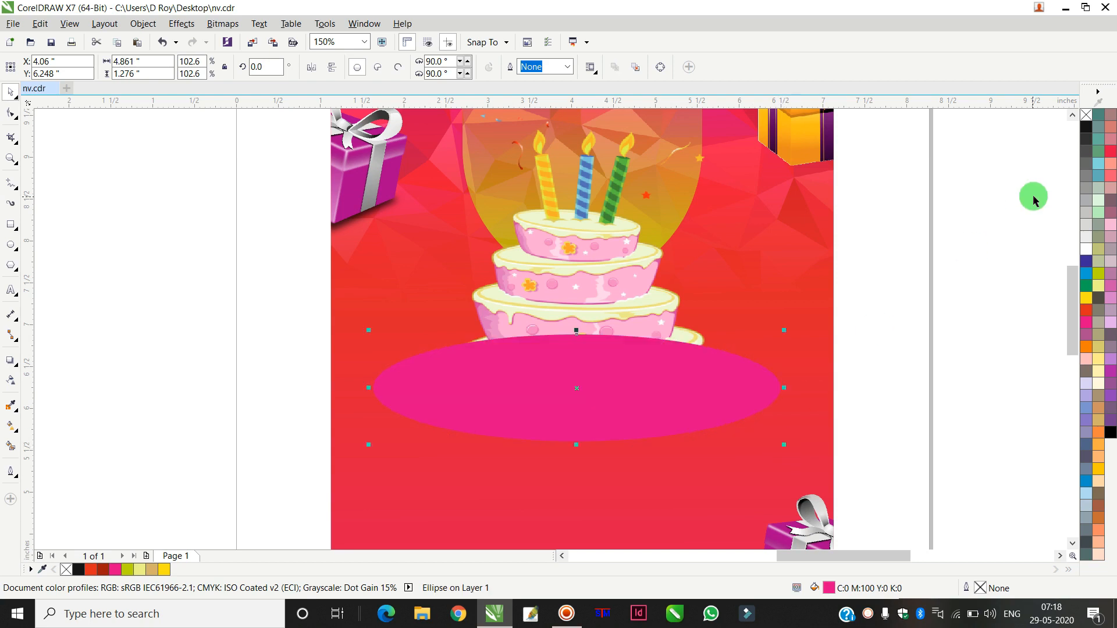
click(1087, 116)
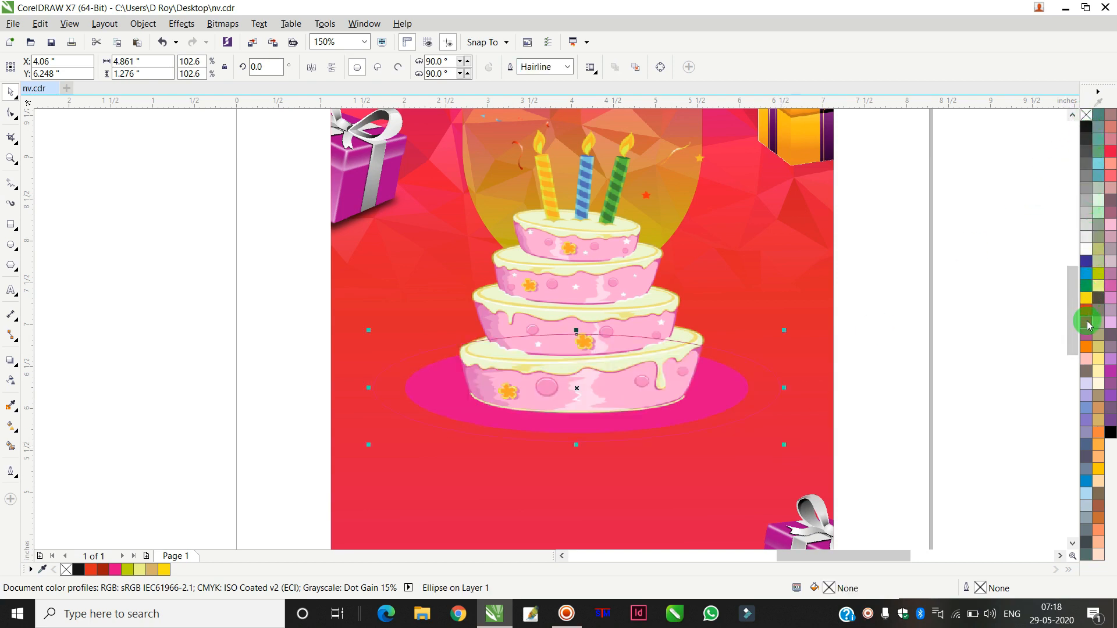
Step: Give the copied ellipse a pink outline 4 pt wide
right_click(1089, 325)
key(F12)
text(4)
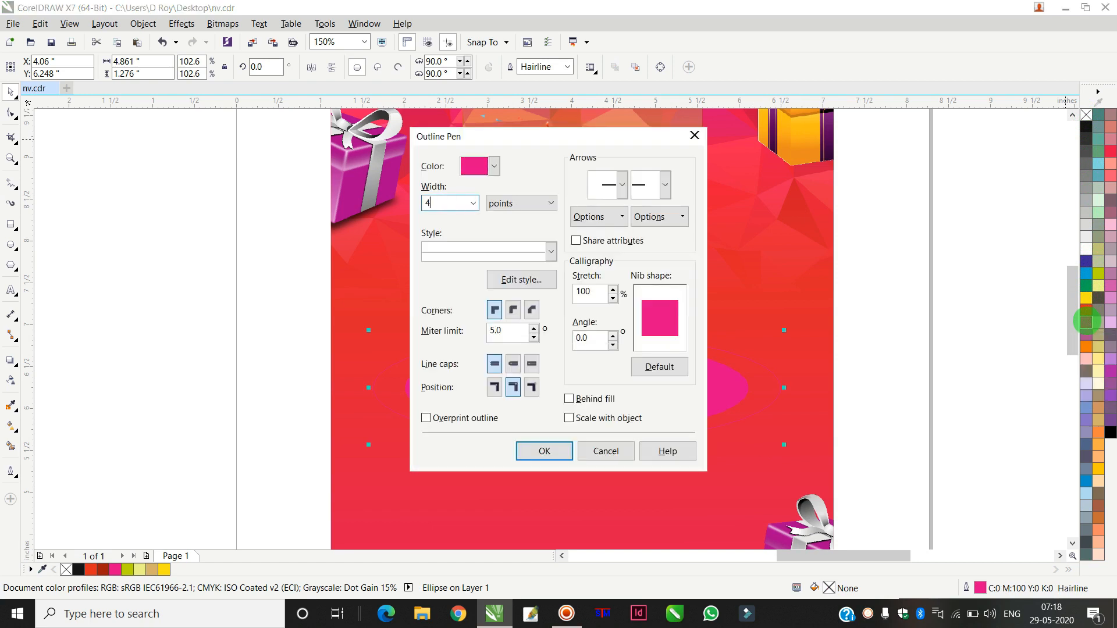
key(Return)
Step: Open the outlined ellipse into an arc running around the front of the cake with the Shape tool
click(621, 235)
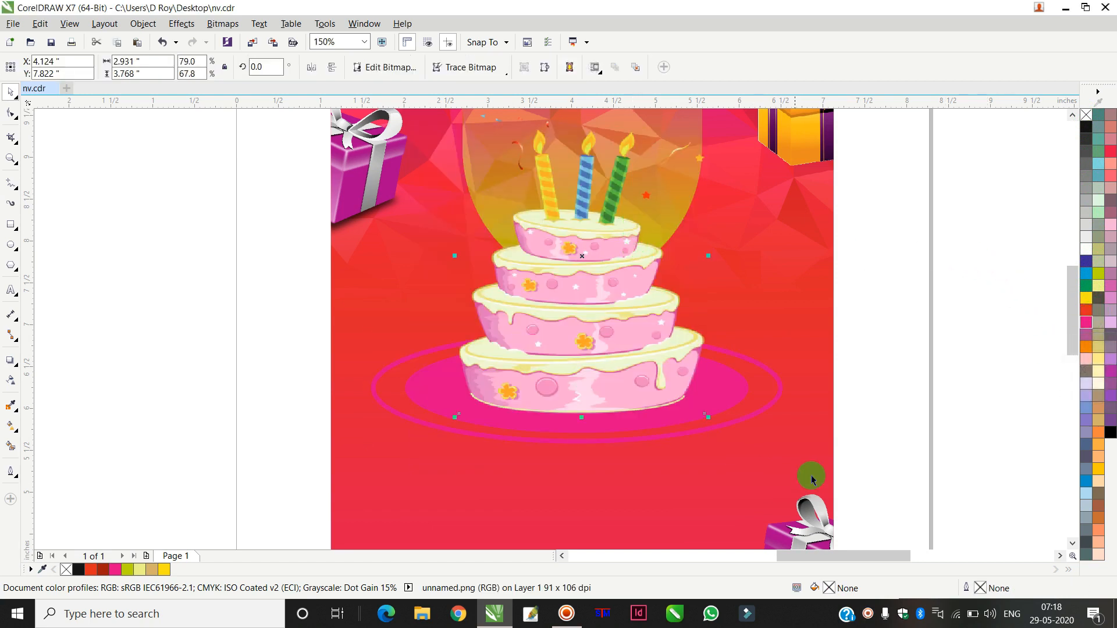
click(997, 361)
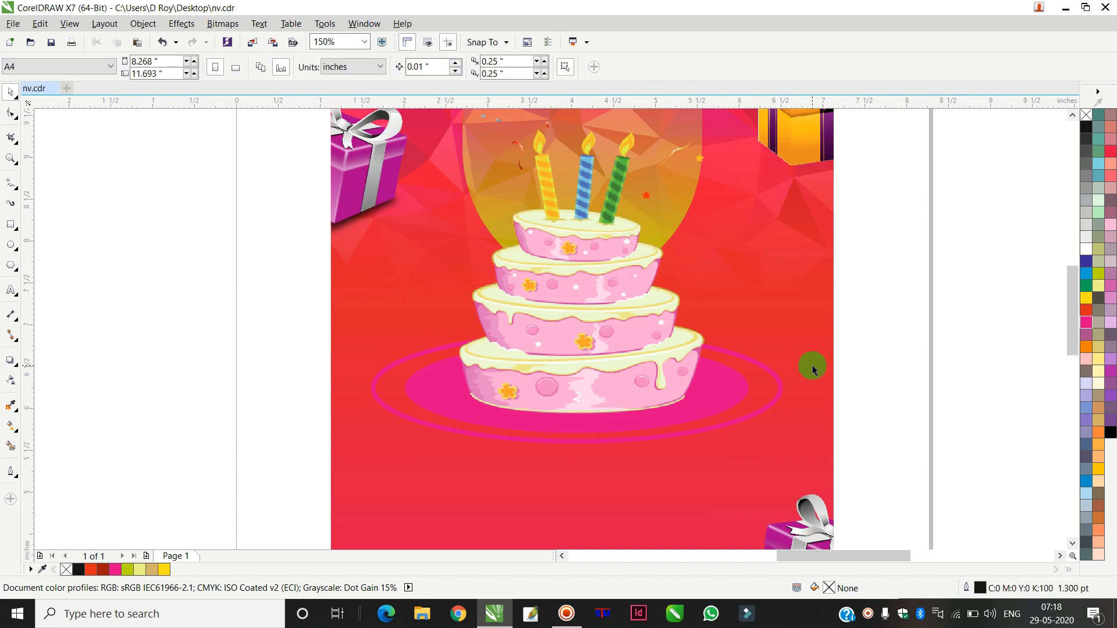
click(761, 371)
click(10, 114)
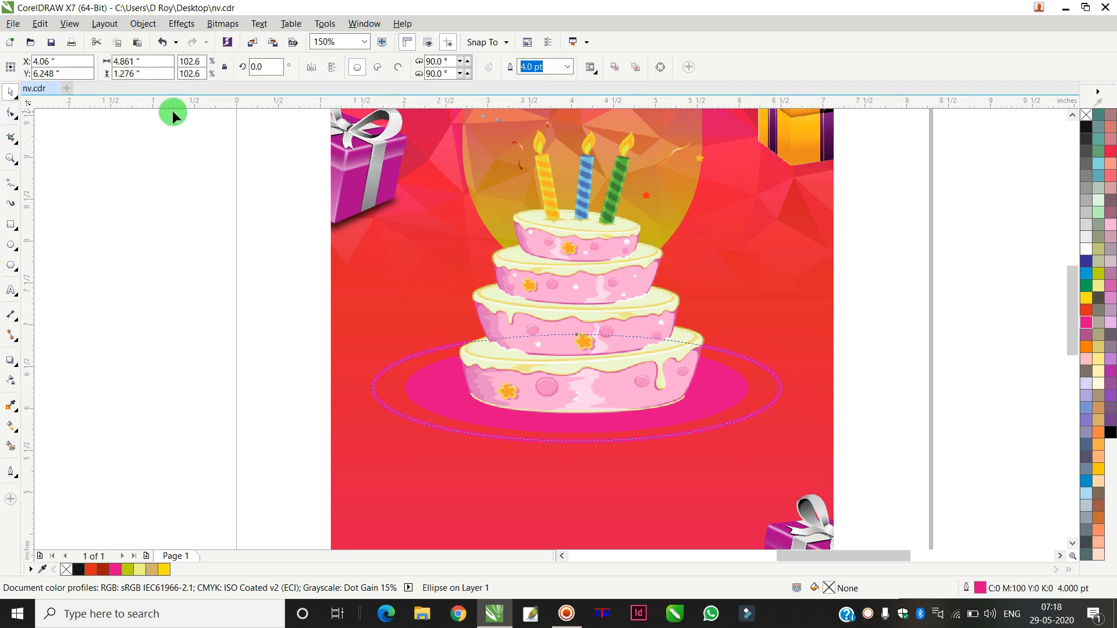
drag(577, 336, 784, 380)
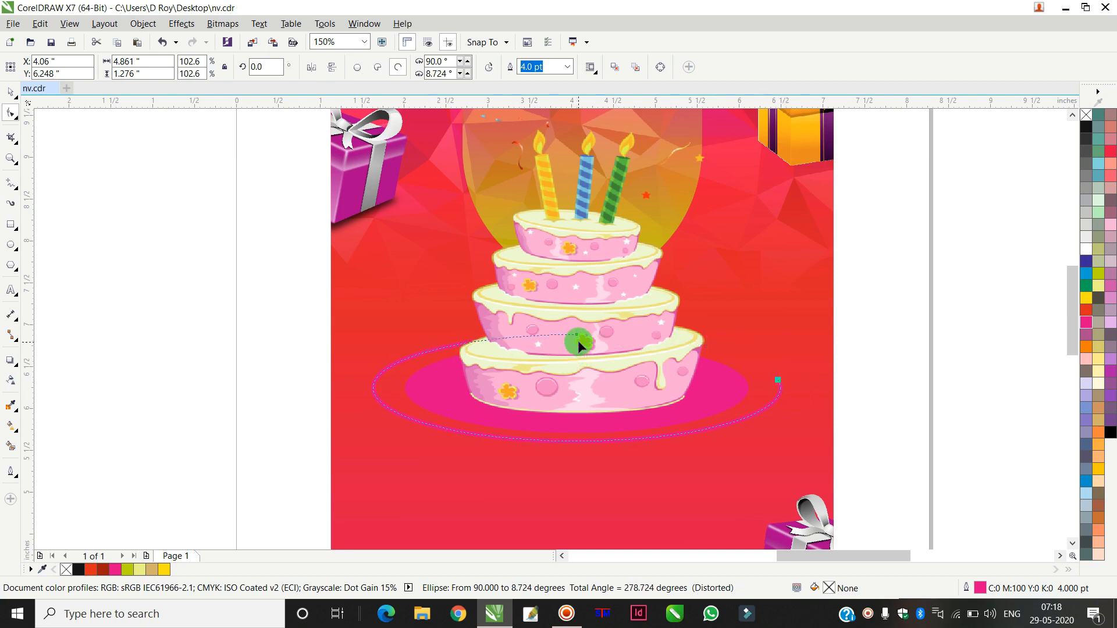
drag(578, 338, 470, 452)
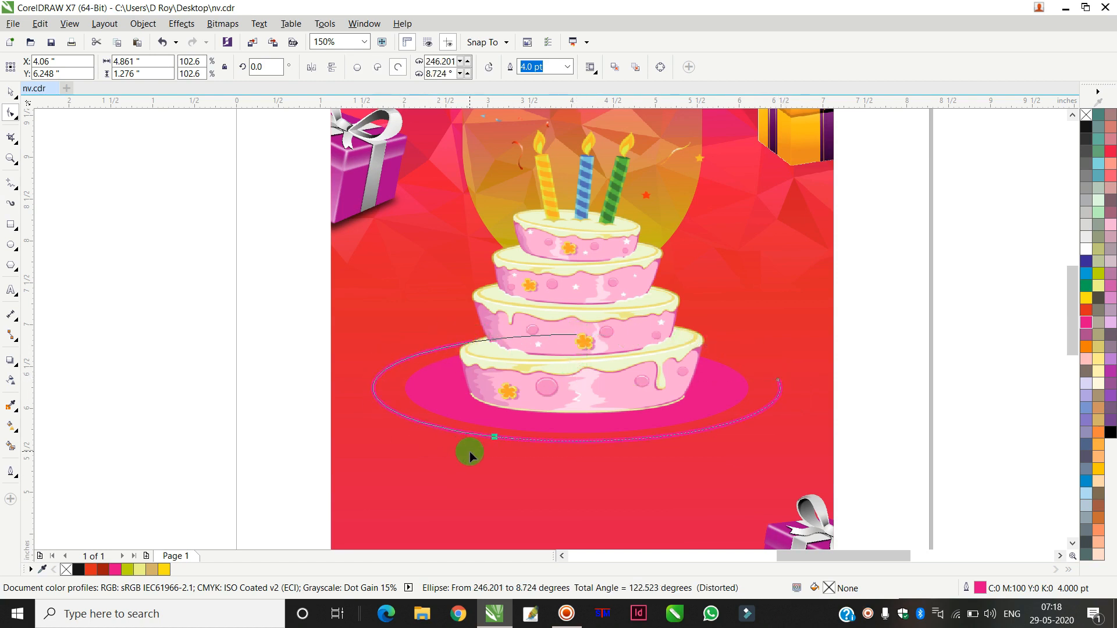
drag(780, 384, 714, 348)
Step: Copy the pink arc and paste a duplicate in place
click(18, 92)
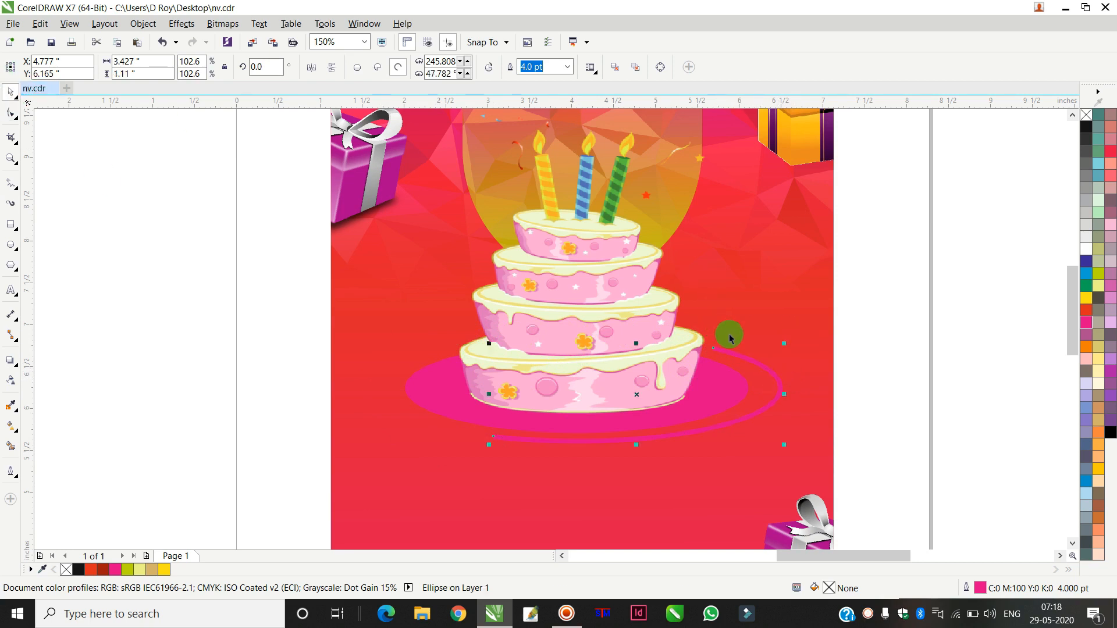
right_click(747, 359)
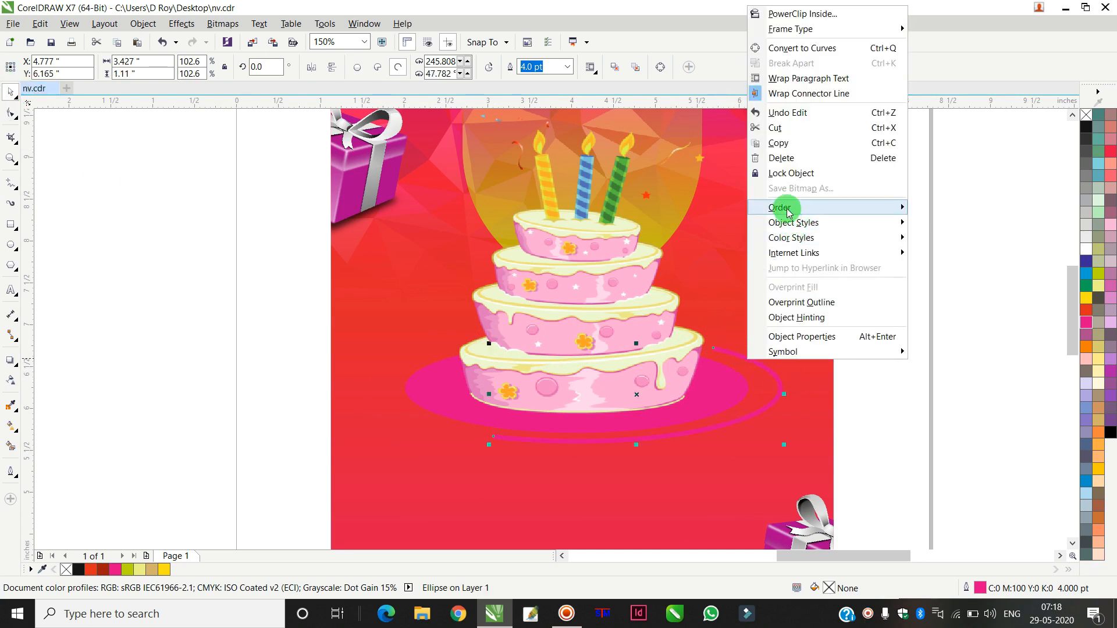
click(783, 143)
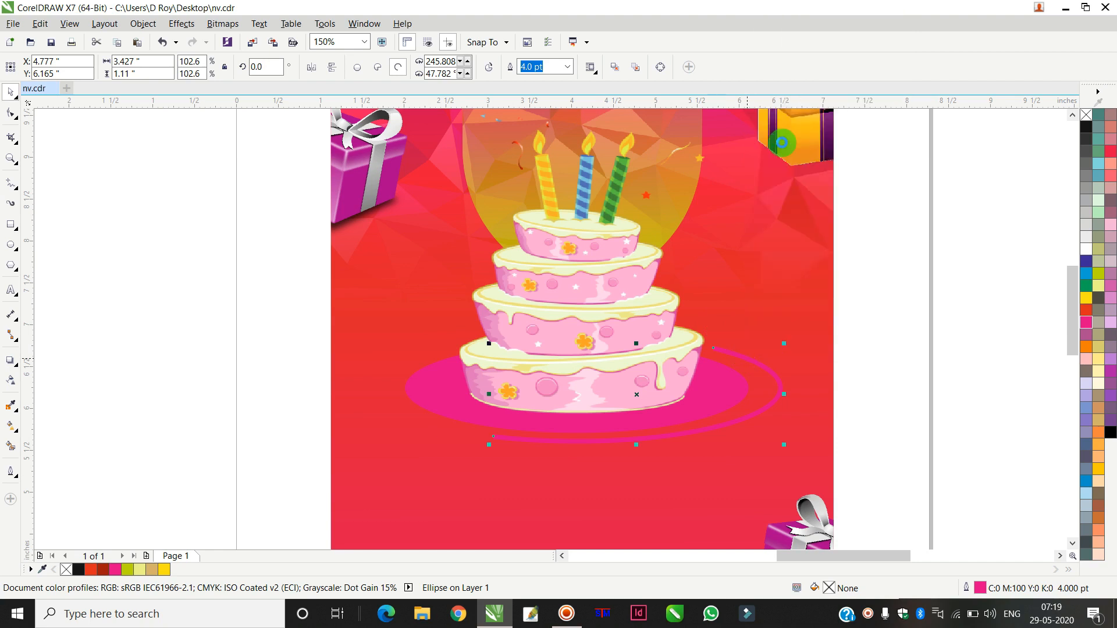
click(897, 197)
right_click(899, 199)
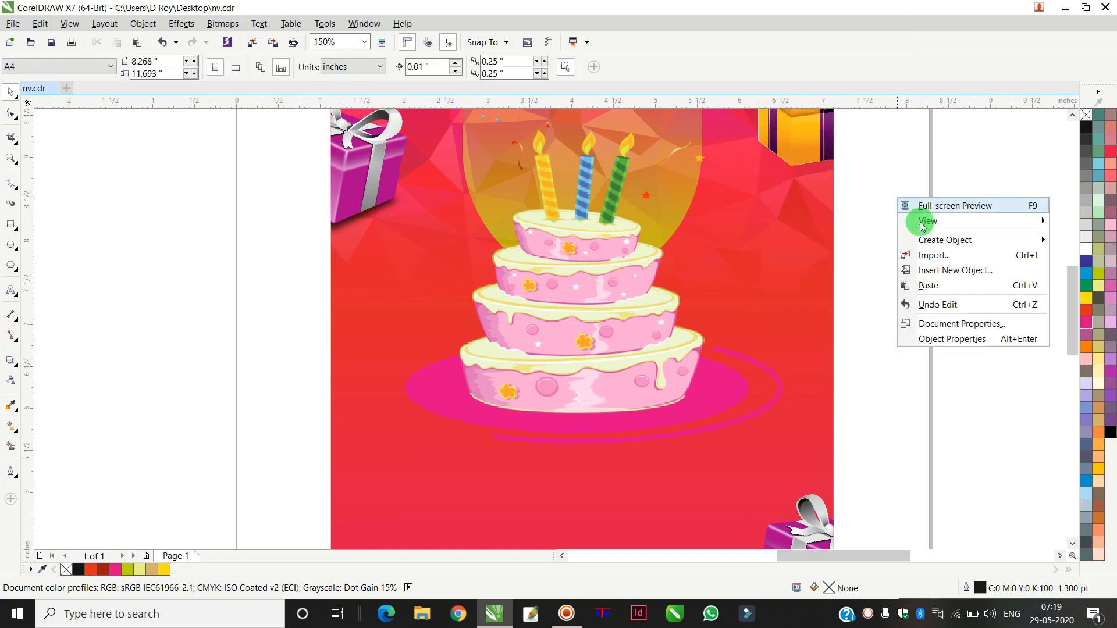
click(929, 286)
Step: Reshape the duplicated pink arc with the Shape tool into a short arc curving around the left side of the cake plate
click(10, 113)
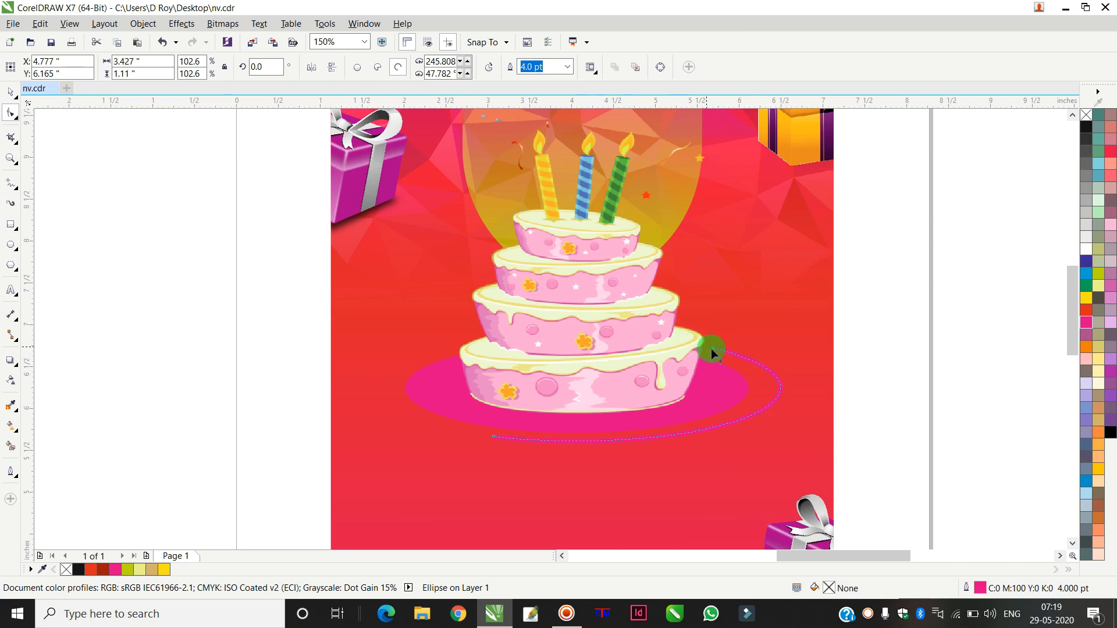
drag(717, 351, 237, 345)
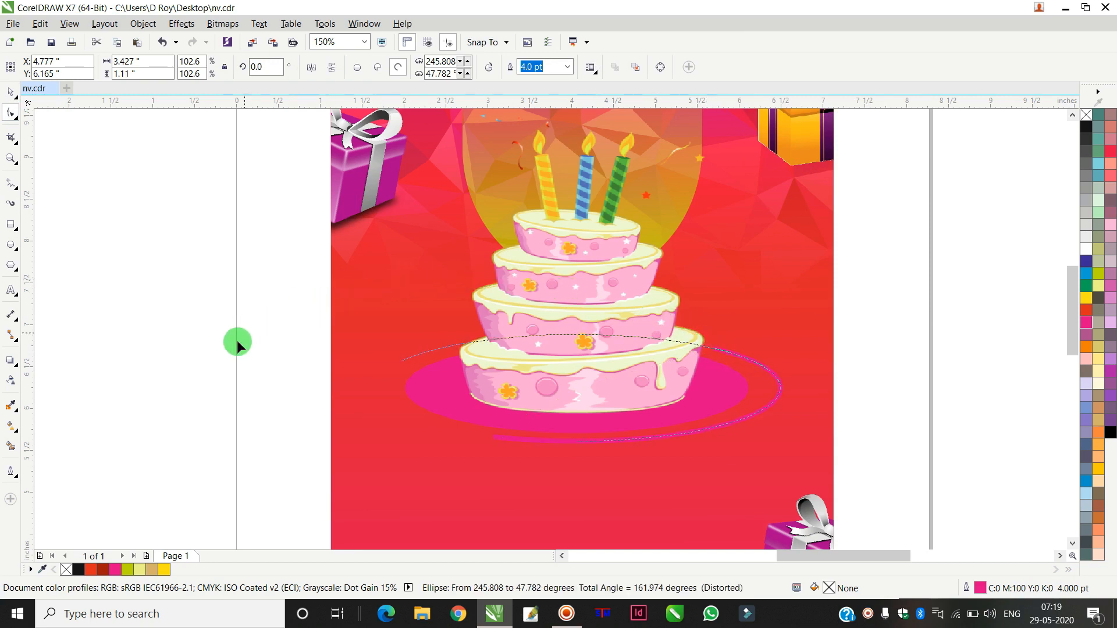
drag(258, 460, 710, 389)
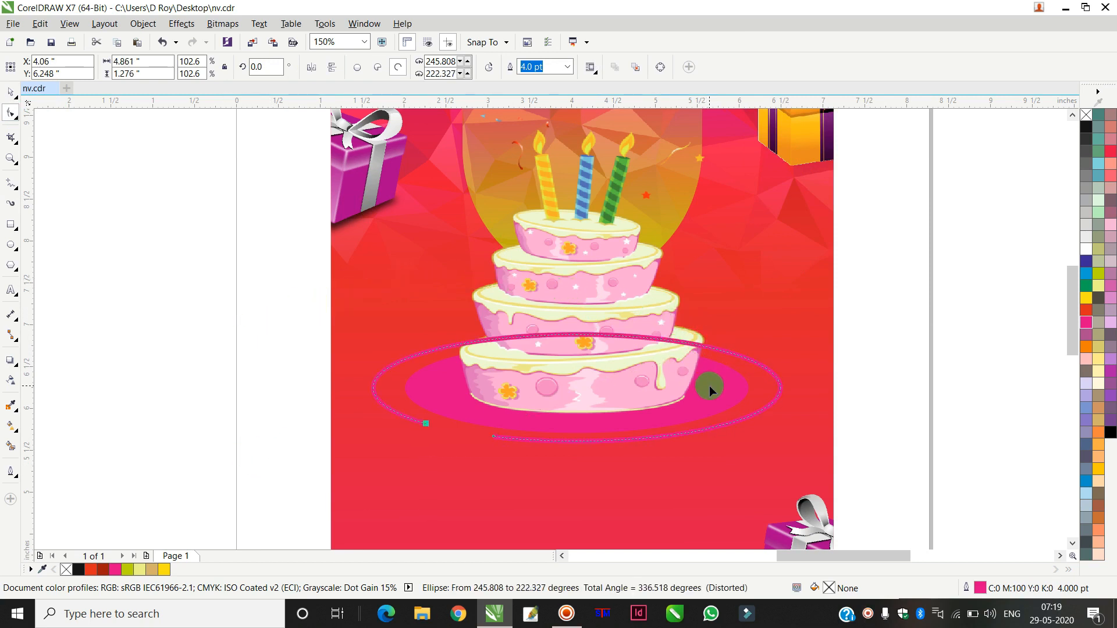
drag(493, 440, 493, 438)
drag(533, 254, 529, 256)
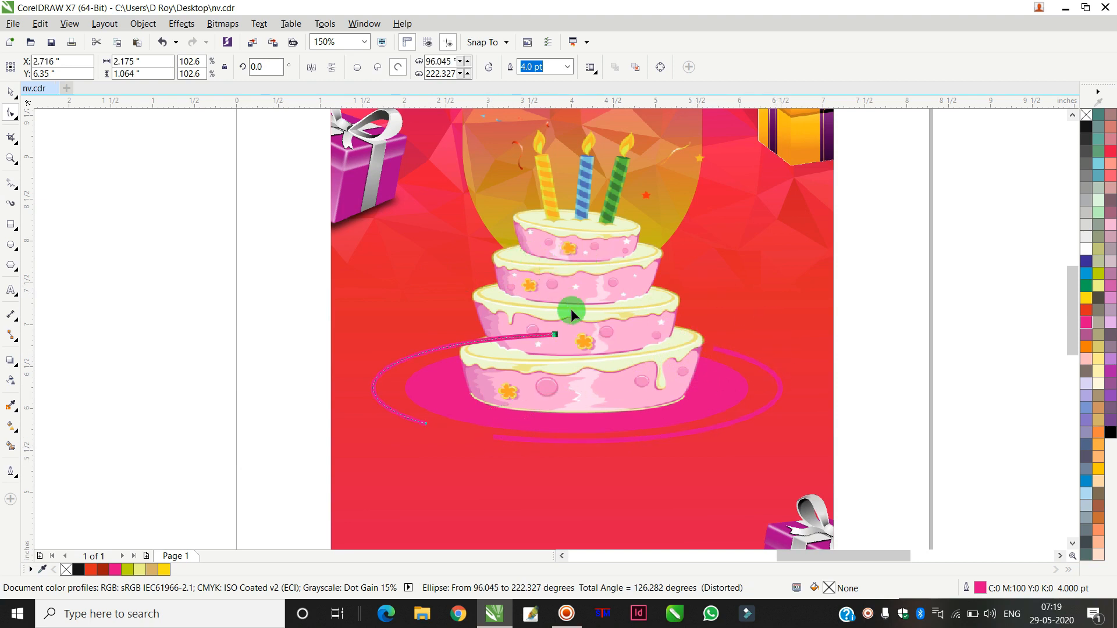
drag(445, 446, 447, 446)
drag(554, 333, 463, 343)
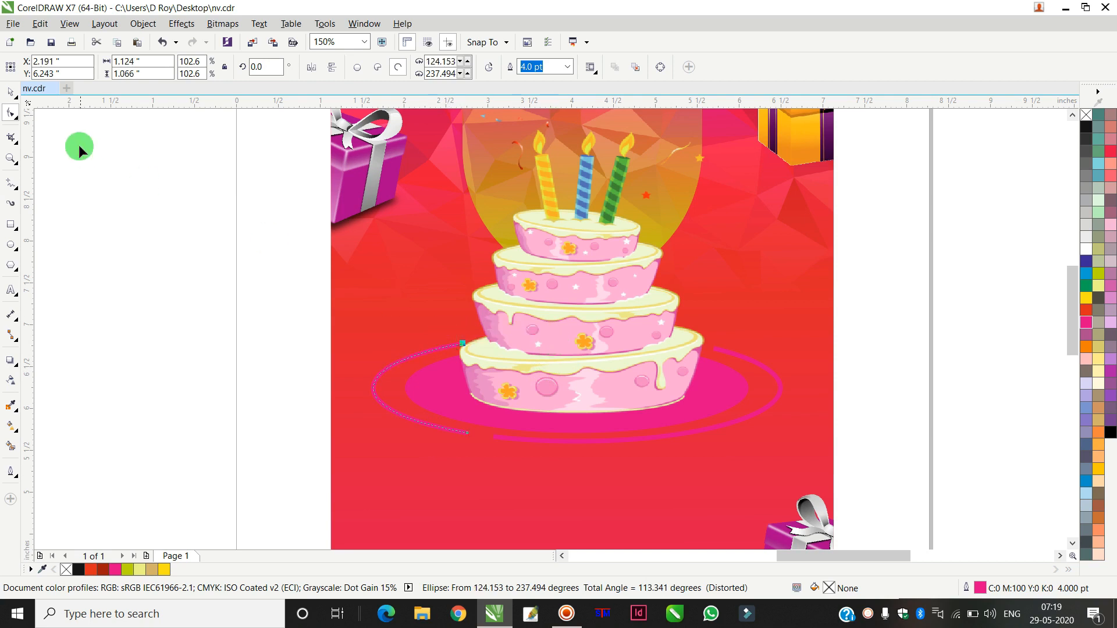
click(13, 92)
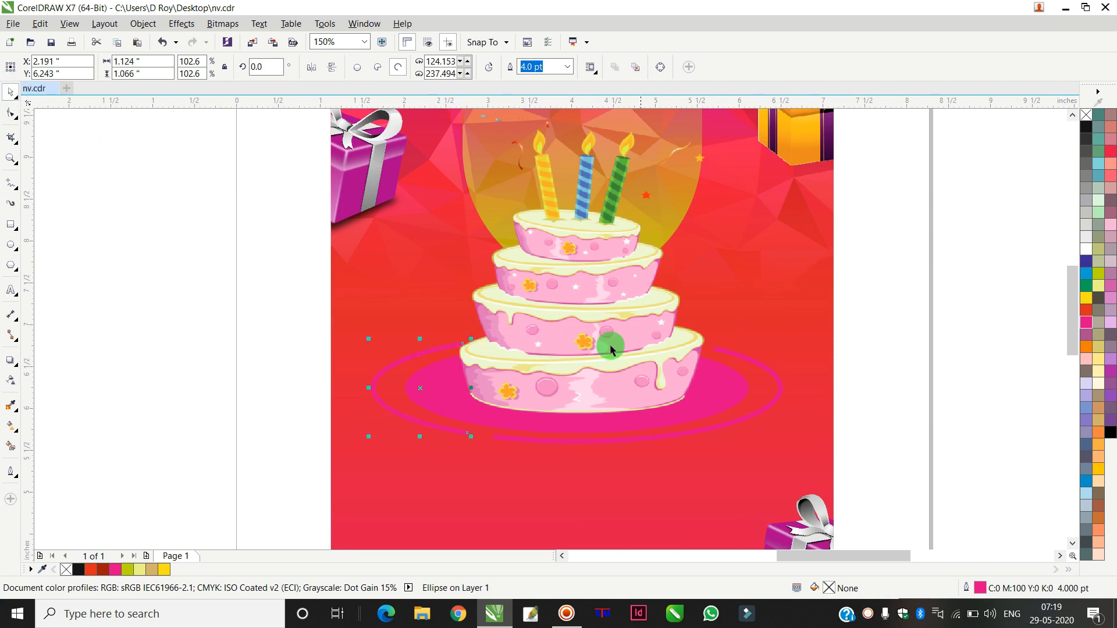
click(10, 114)
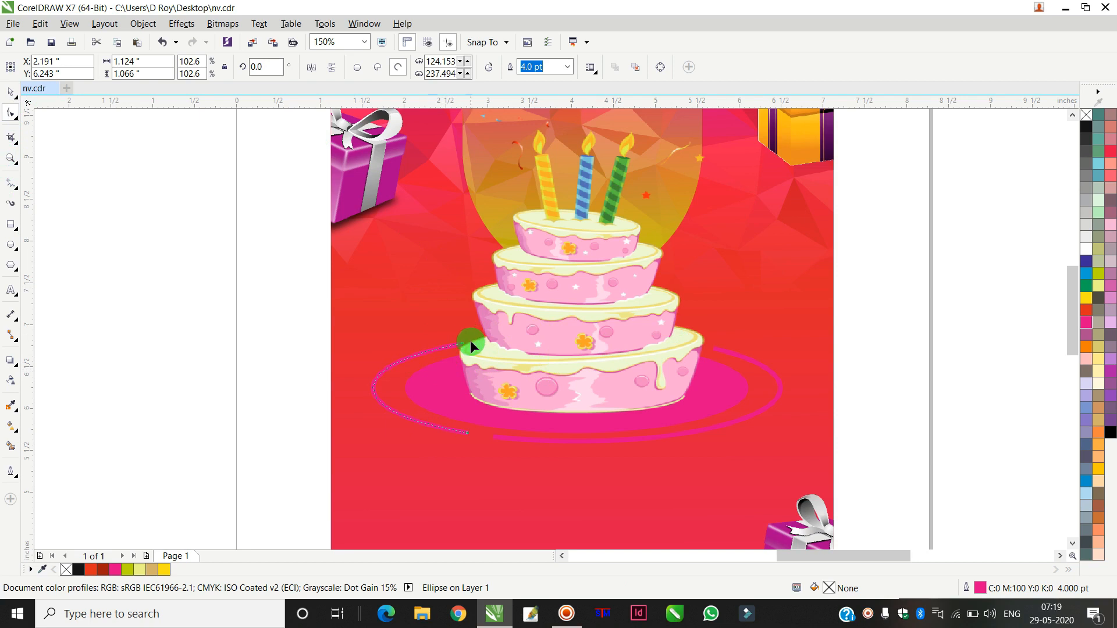
drag(464, 348, 428, 339)
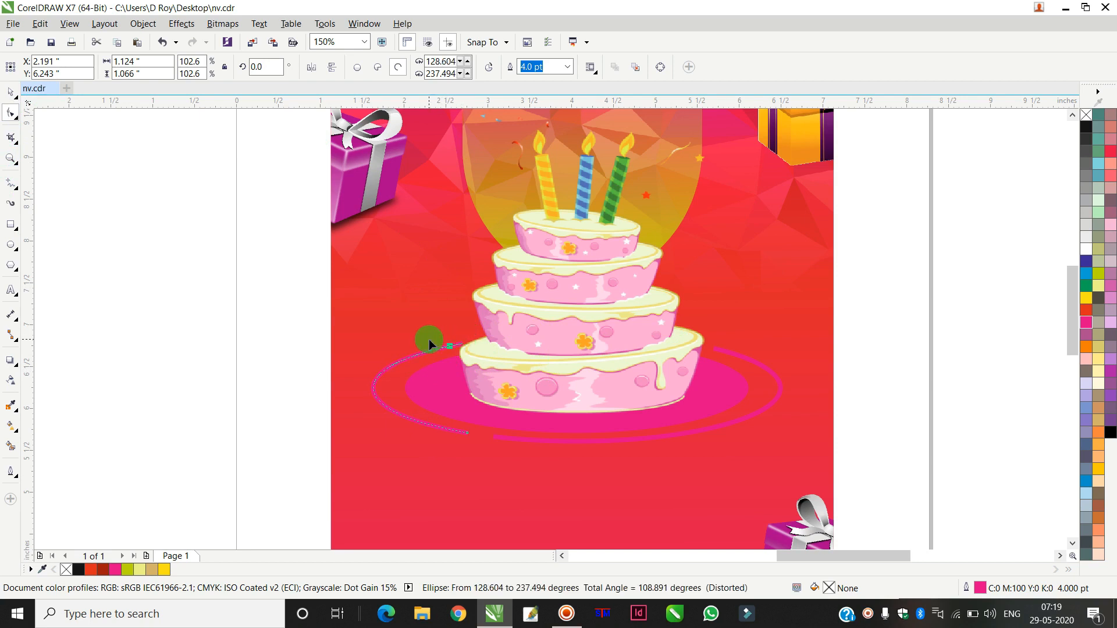
click(11, 93)
click(217, 245)
scroll(553, 365, down, 2)
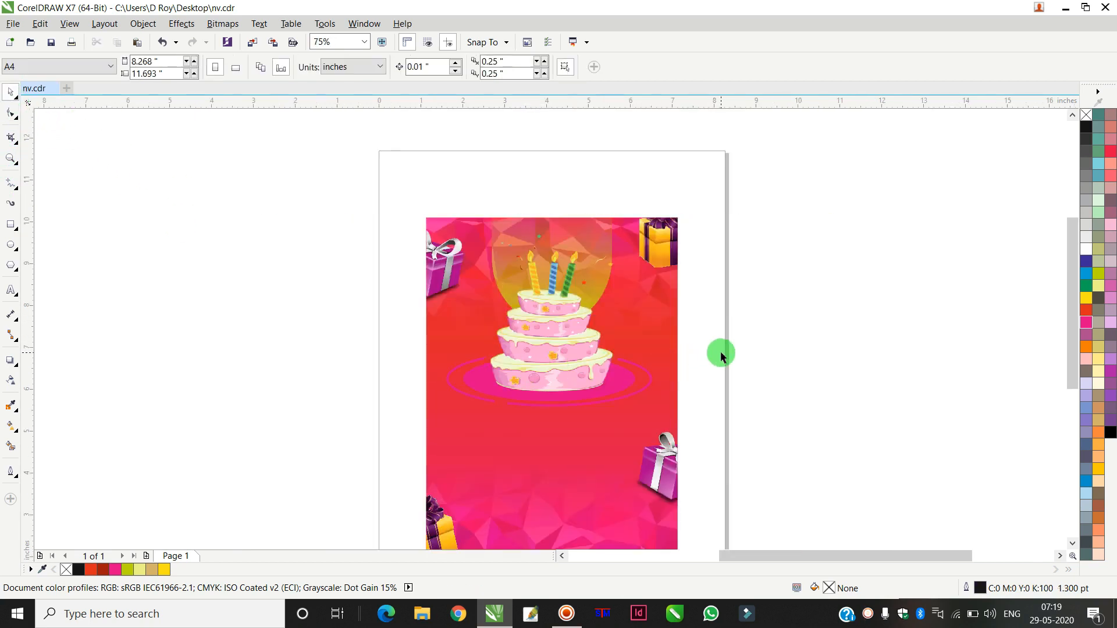
scroll(744, 344, down, 1)
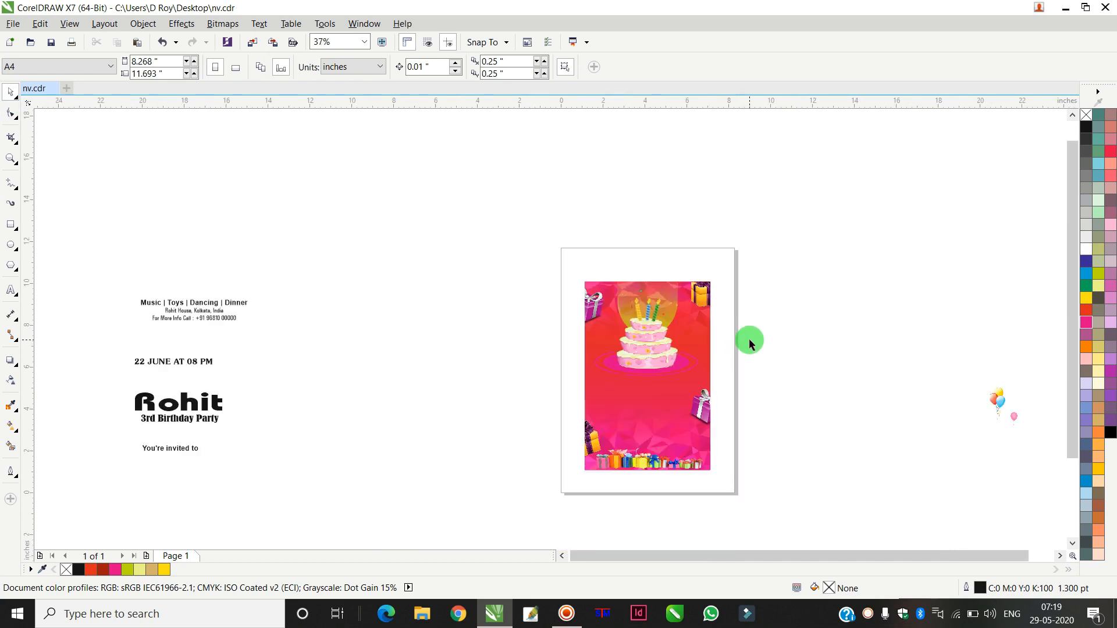
scroll(606, 365, up, 1)
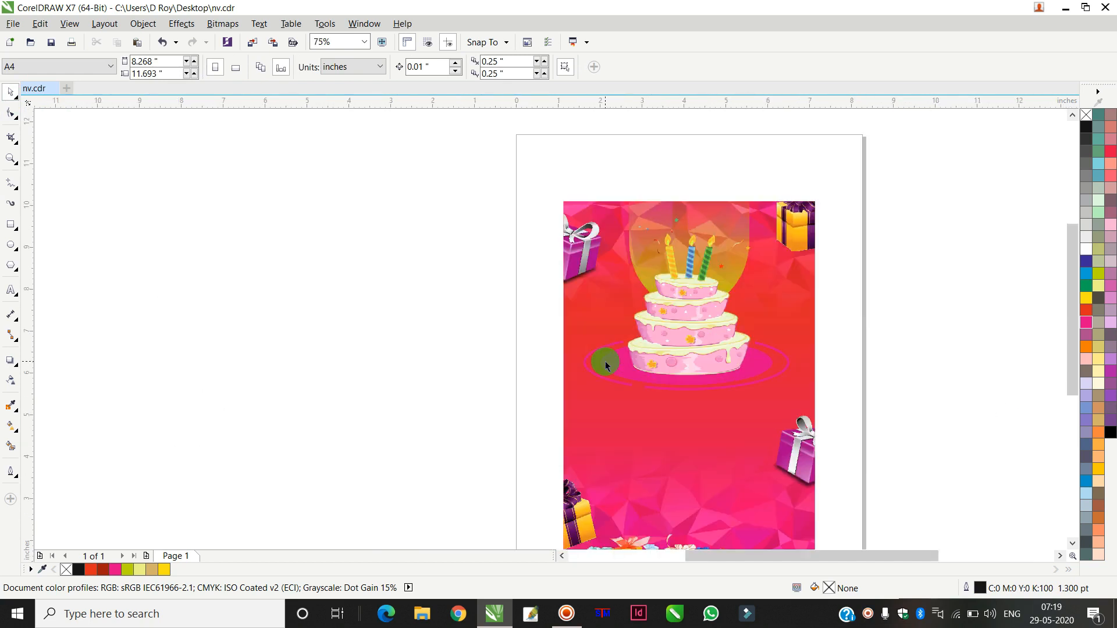
drag(812, 378, 918, 379)
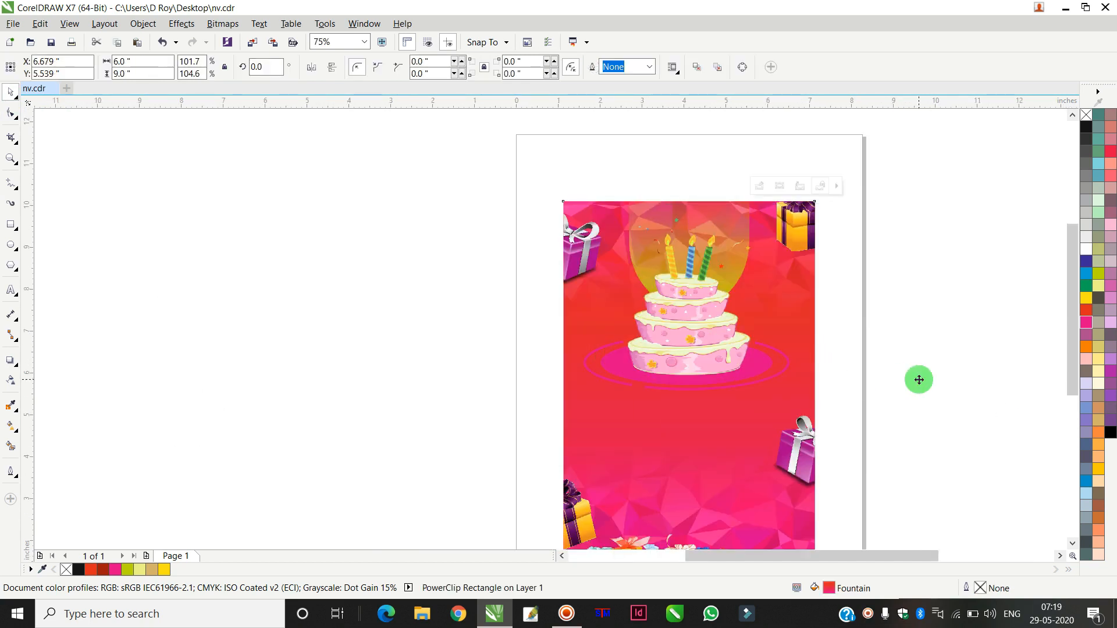
key(ctrl+z)
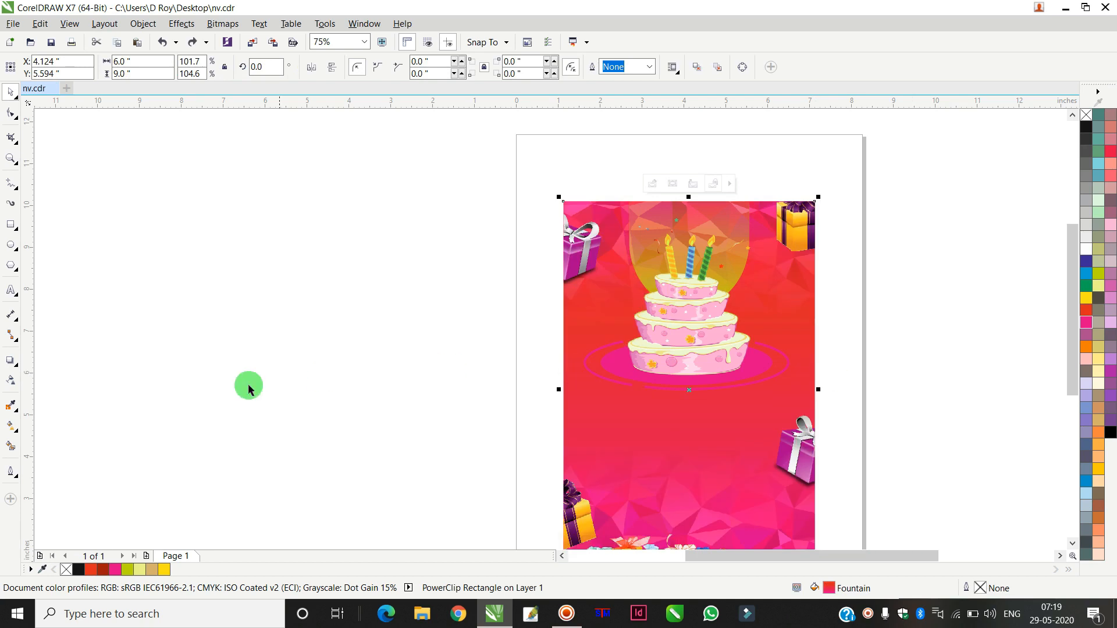
Step: Adjust the background's fountain fill with the Interactive Fill tool, moving its top handle to the page's upper edge and the midpoint slightly down
click(12, 429)
click(683, 361)
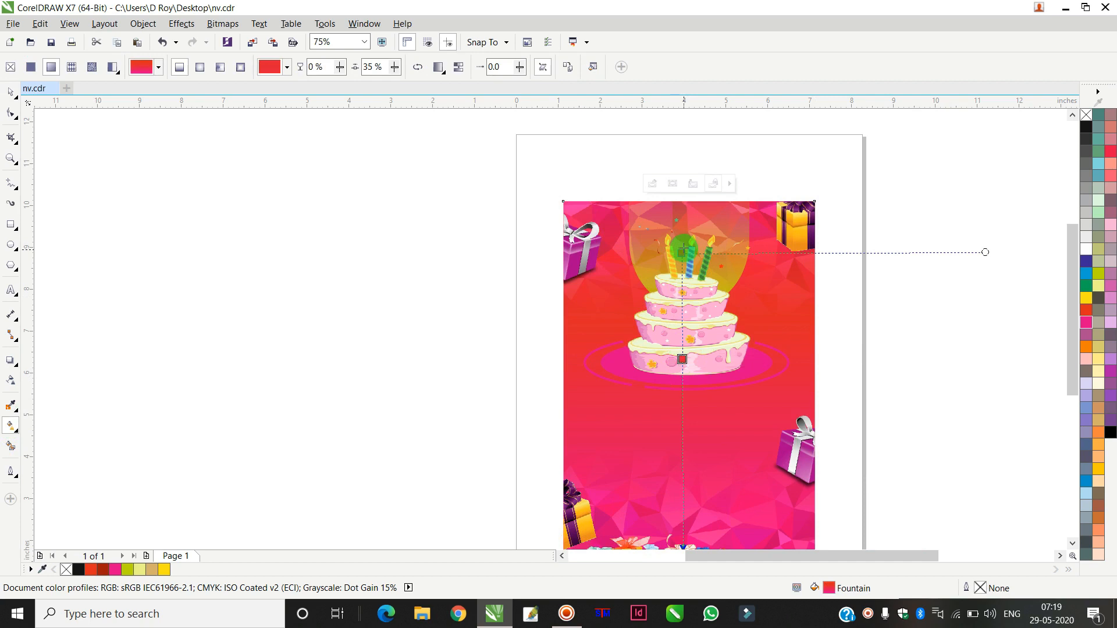
drag(686, 250, 683, 205)
drag(683, 327, 683, 341)
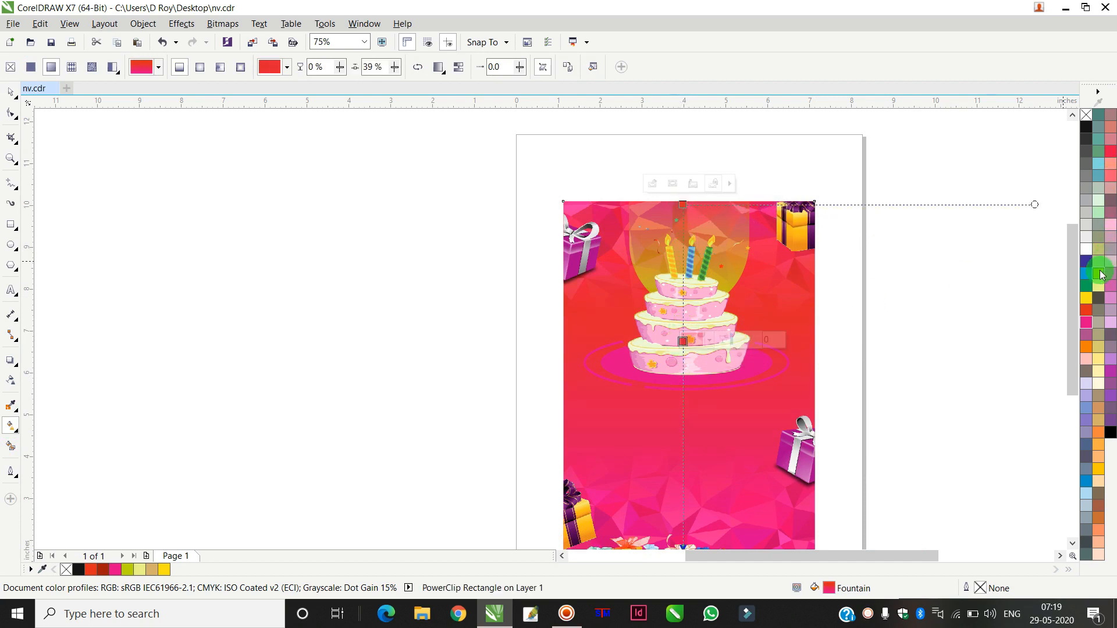
click(1100, 469)
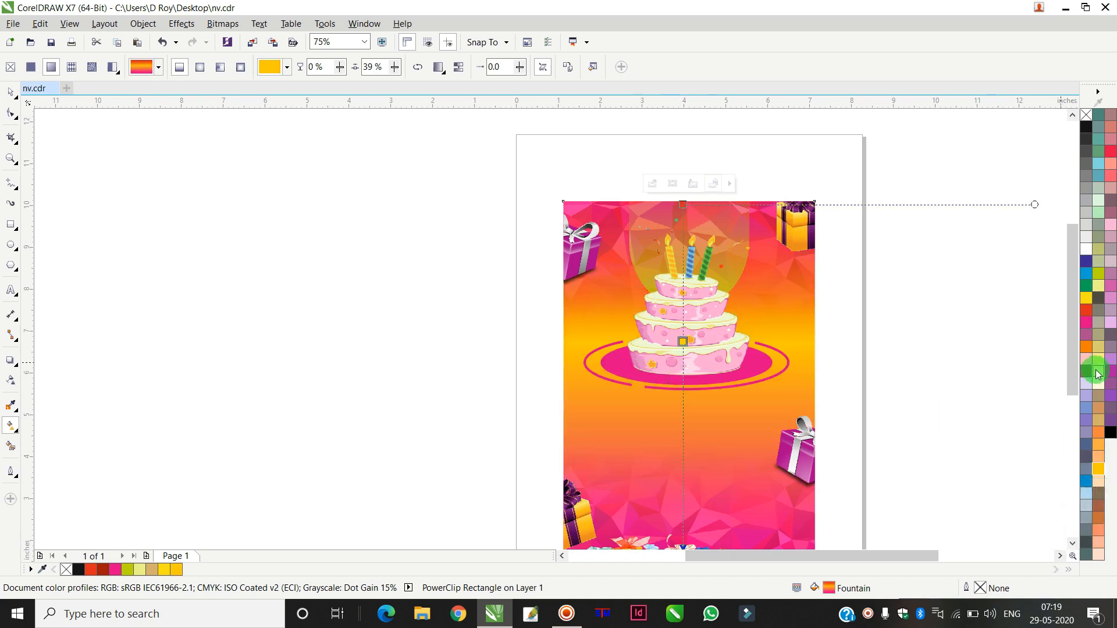
click(1098, 361)
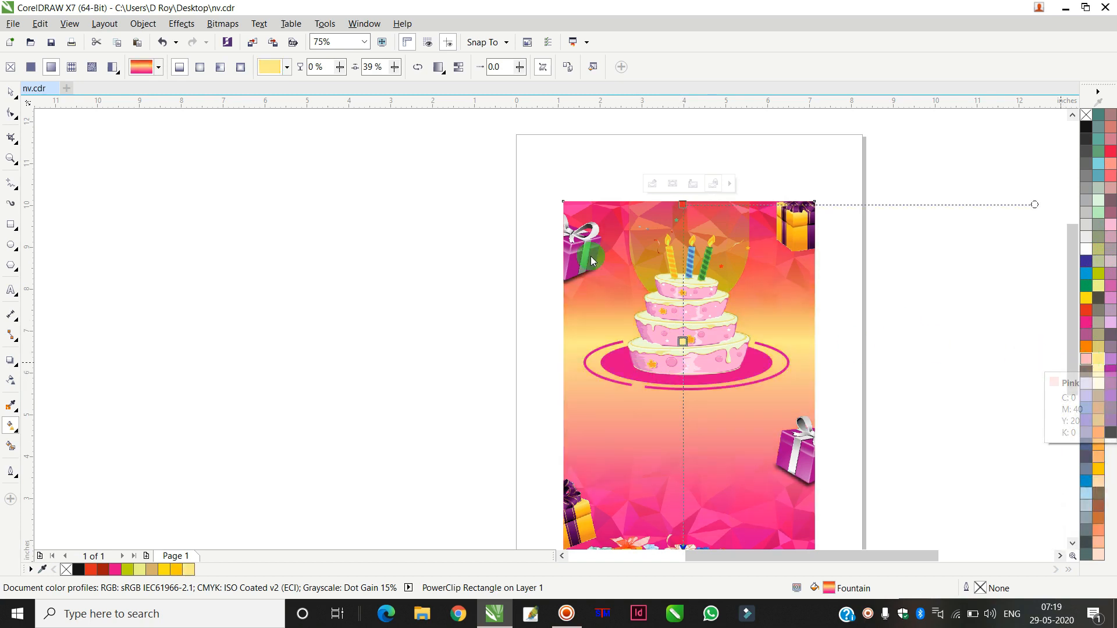
click(688, 207)
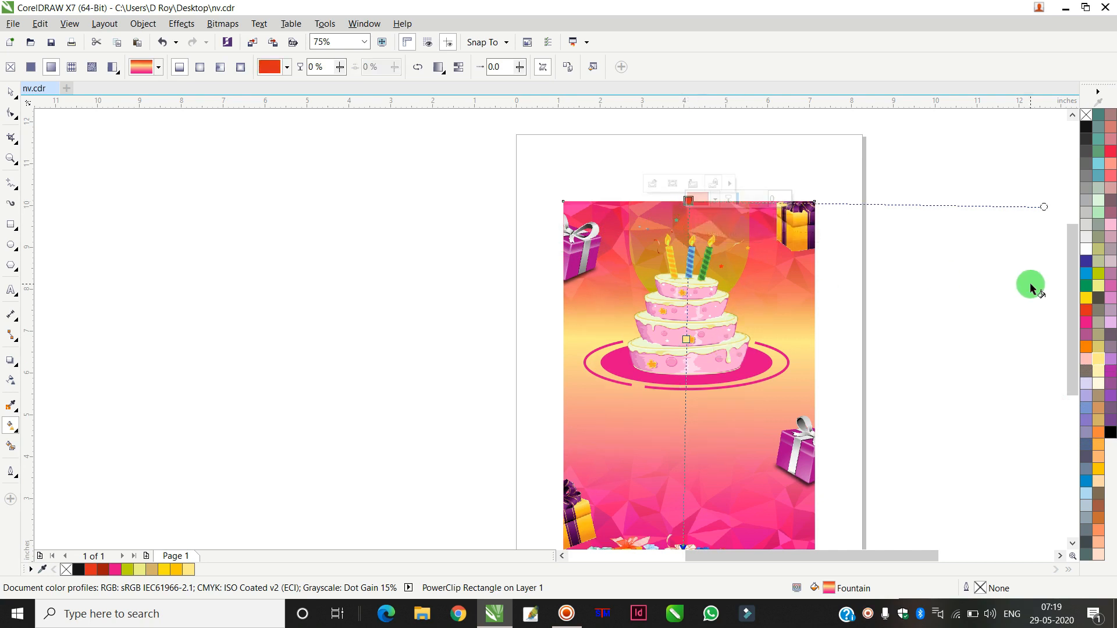
click(1086, 299)
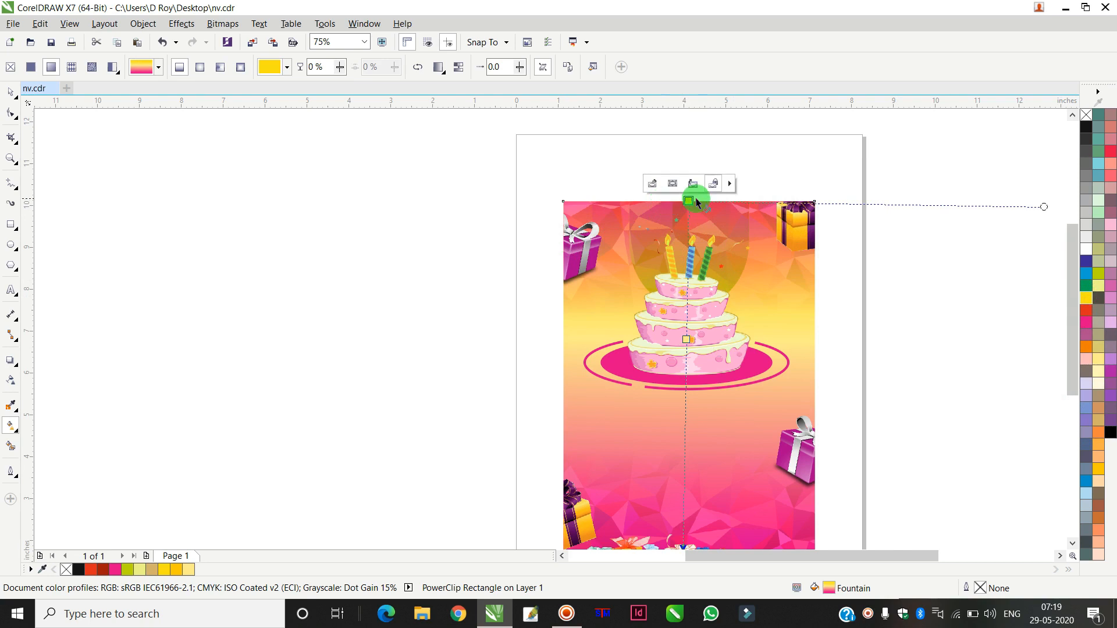
key(ctrl+z)
Step: Set the background gradient's middle colour node to yellow
click(687, 340)
click(1086, 299)
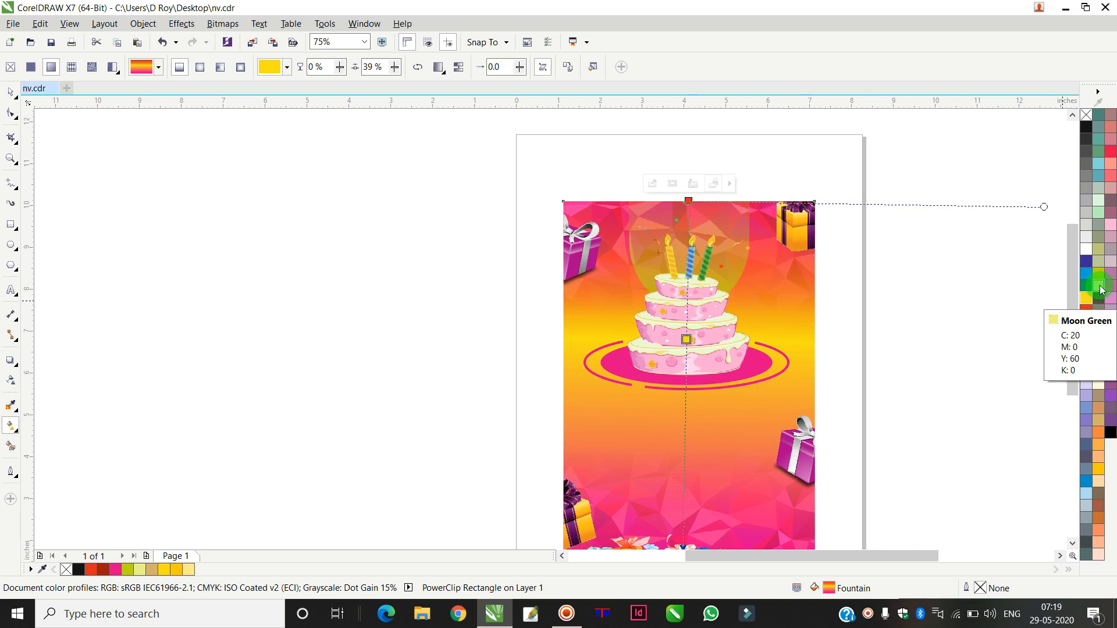
click(1098, 286)
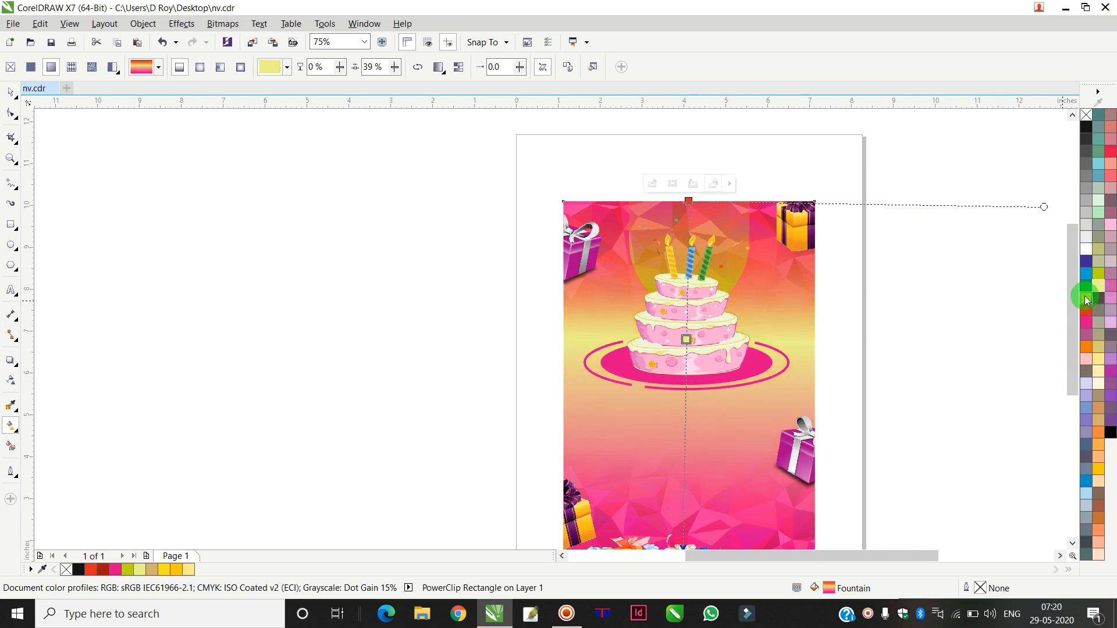
click(1086, 299)
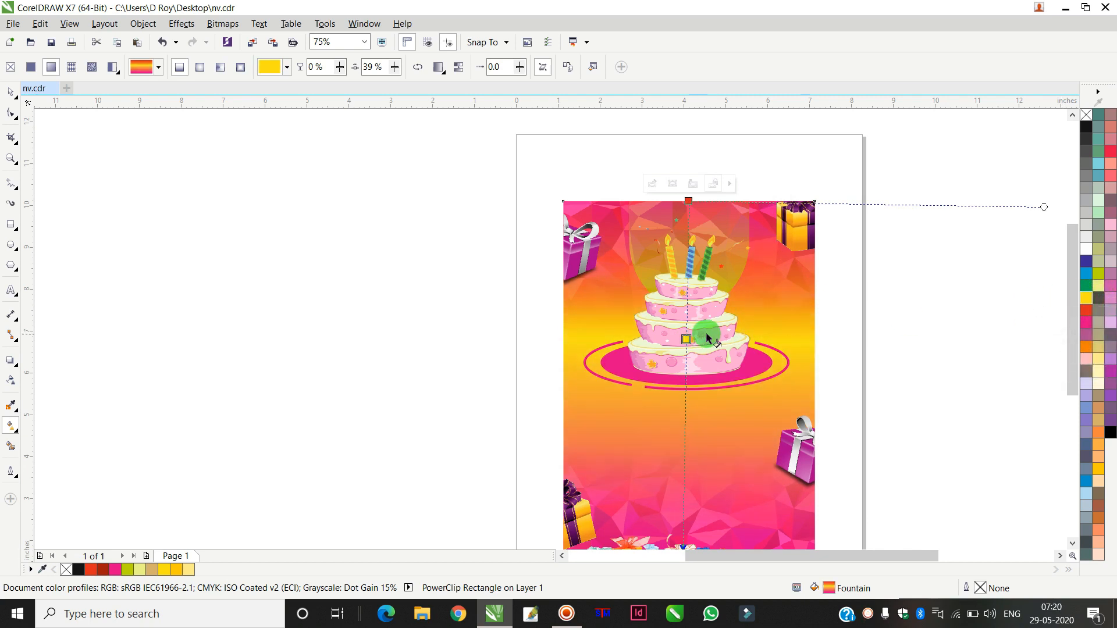
click(11, 92)
click(387, 213)
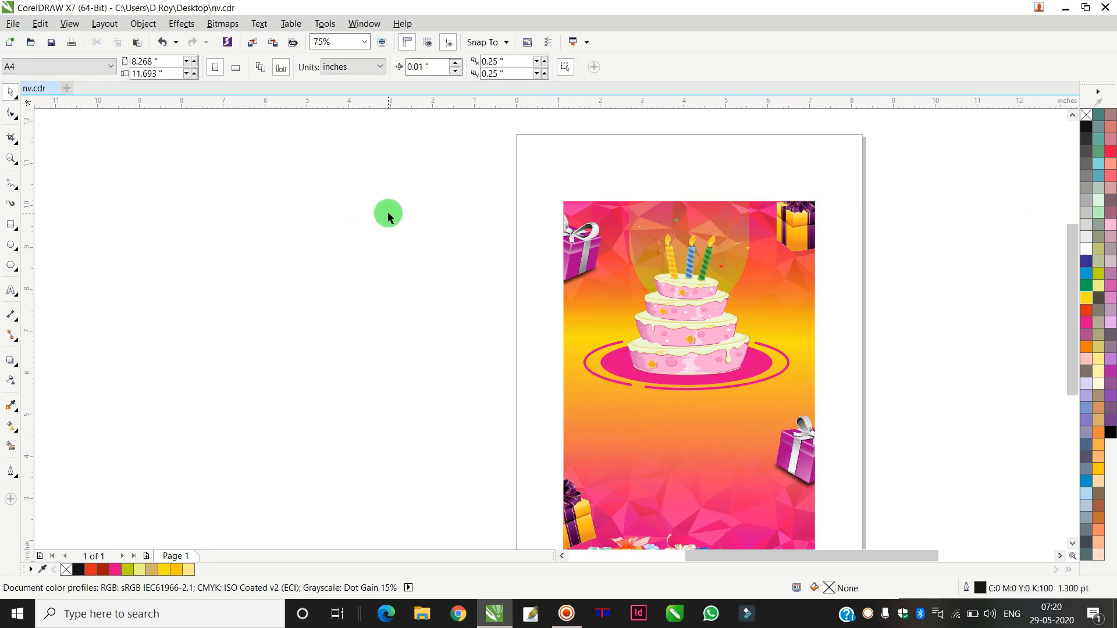
Step: Raise the background gradient's pink node so the pink section starts higher on the page
scroll(389, 213, down, 1)
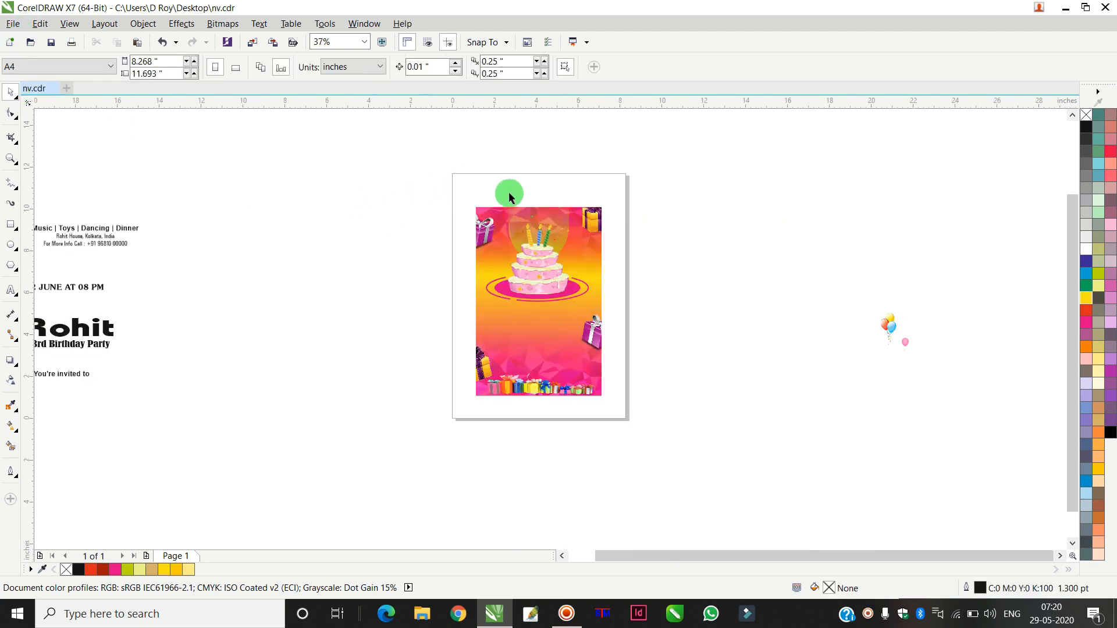
click(602, 277)
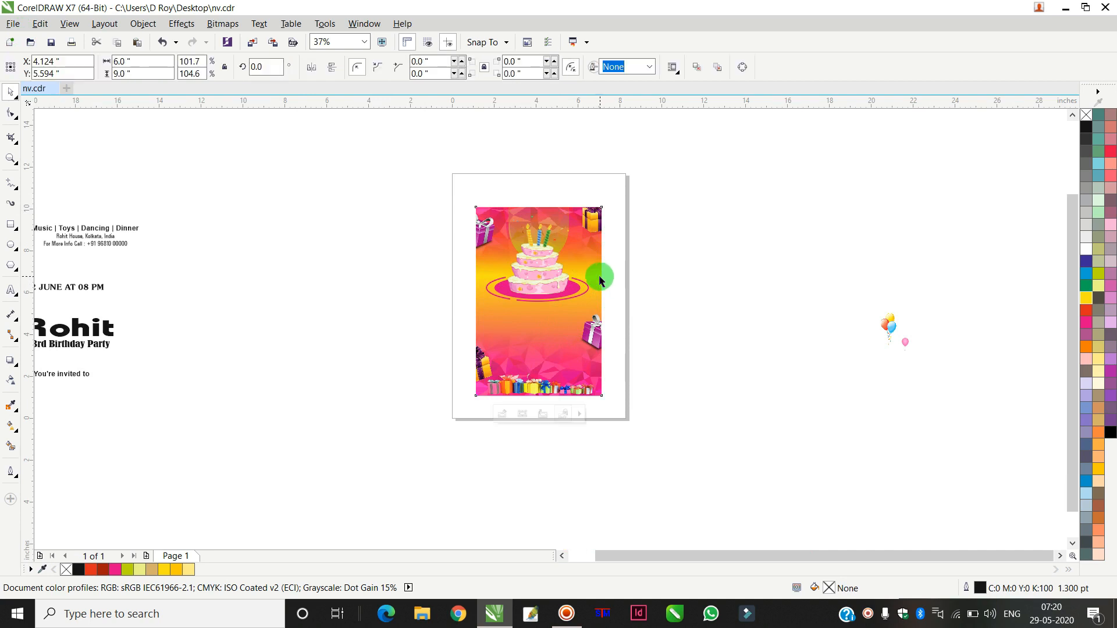
click(15, 434)
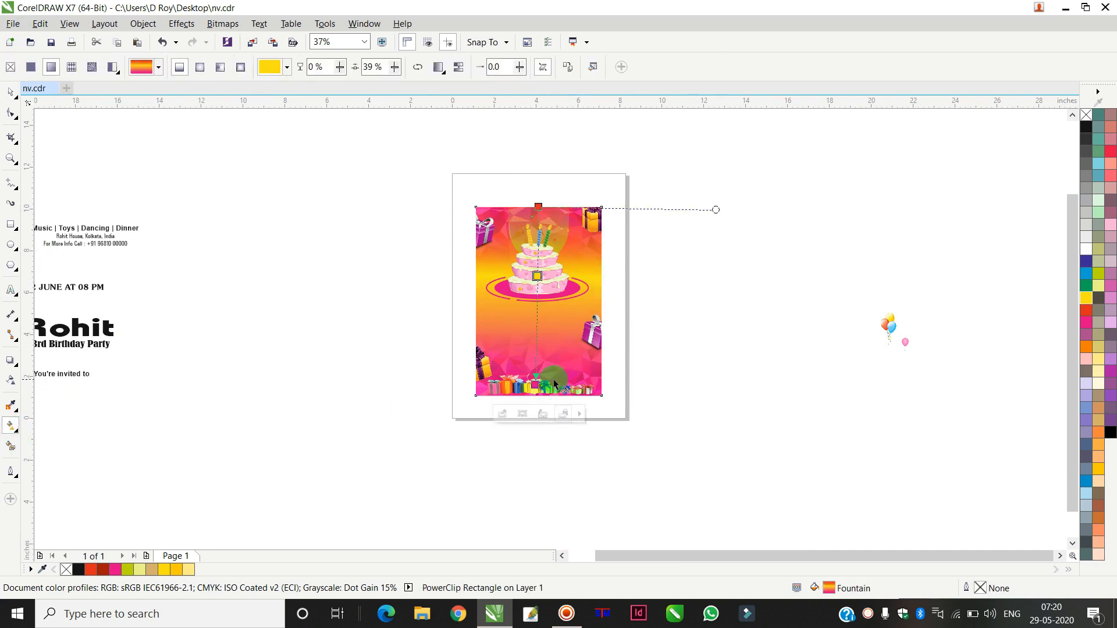
drag(536, 378, 540, 329)
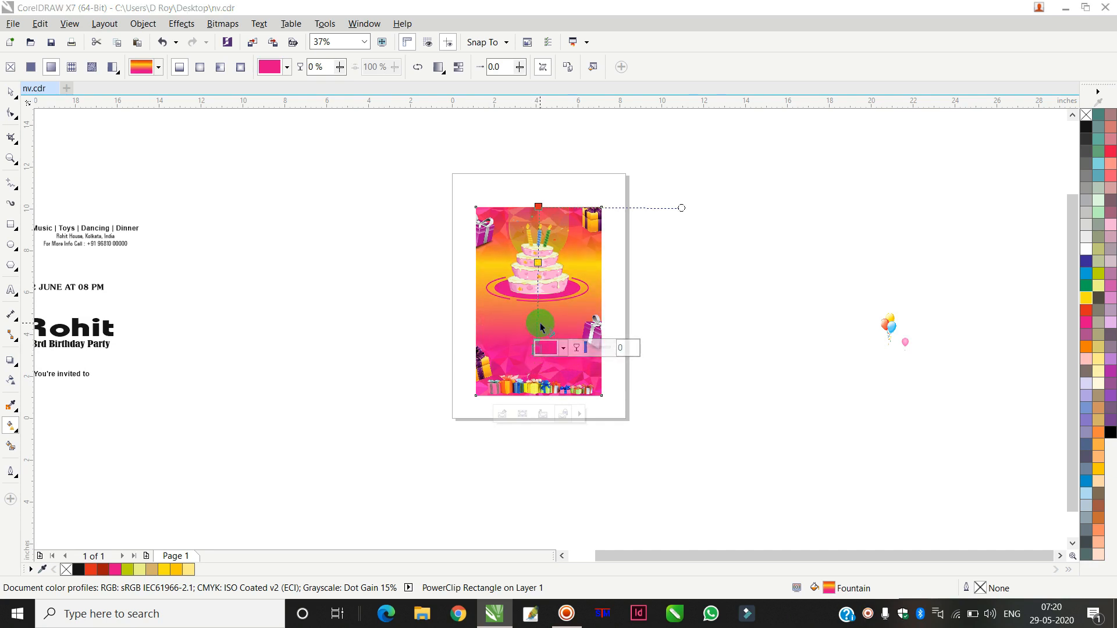
click(11, 92)
click(257, 156)
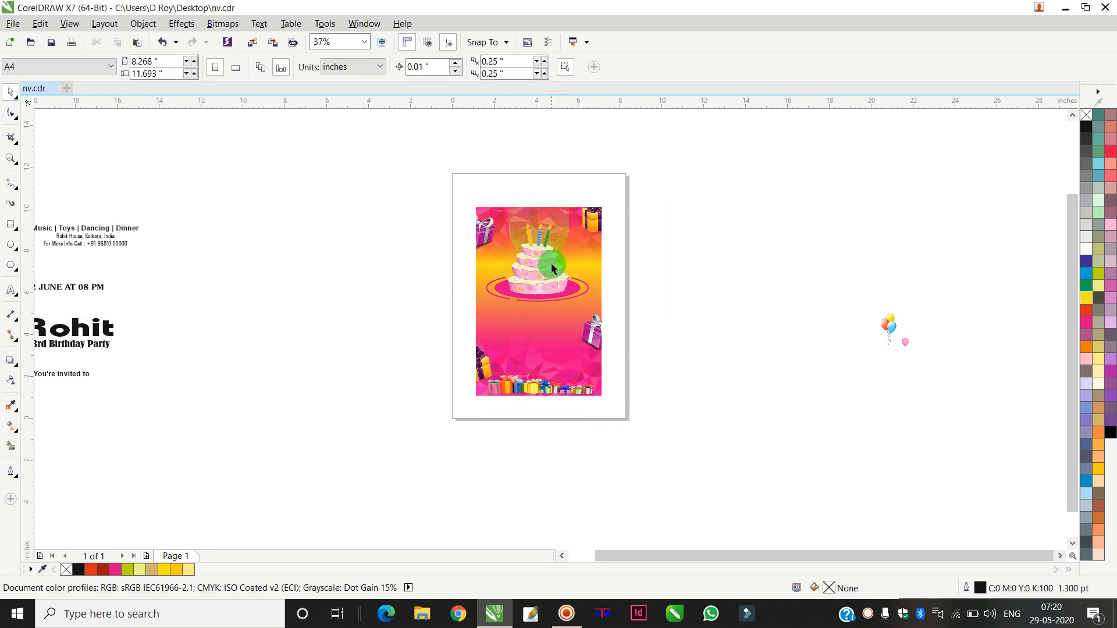
Step: Move the balloons image from beside the page onto the card's lower-left corner above the gift boxes
scroll(552, 263, up, 2)
scroll(552, 260, down, 2)
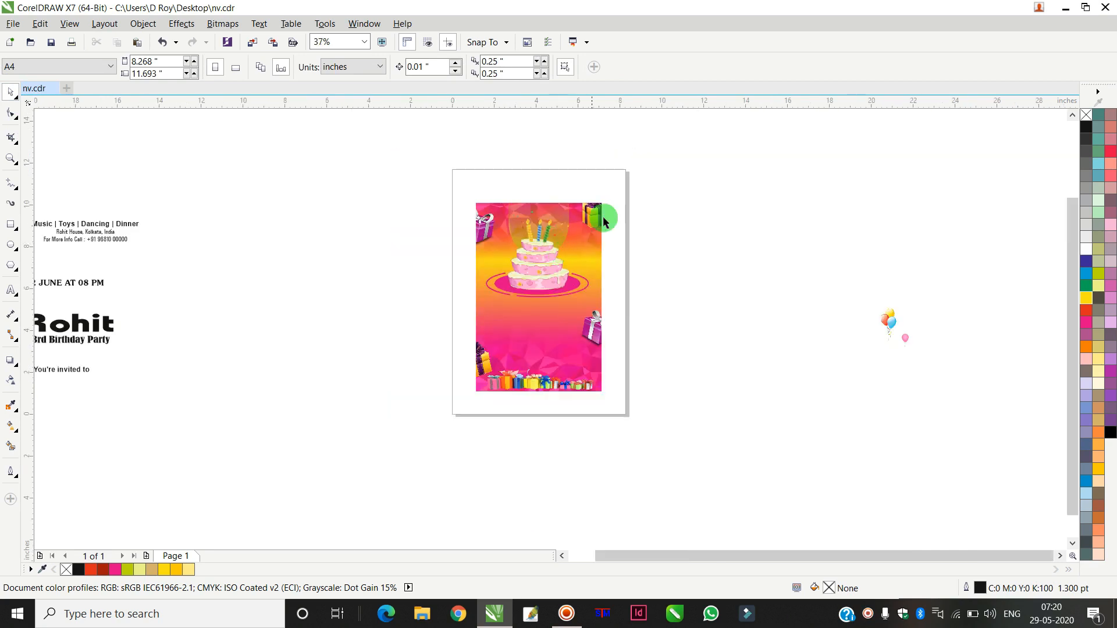
drag(889, 328, 486, 374)
scroll(527, 389, up, 2)
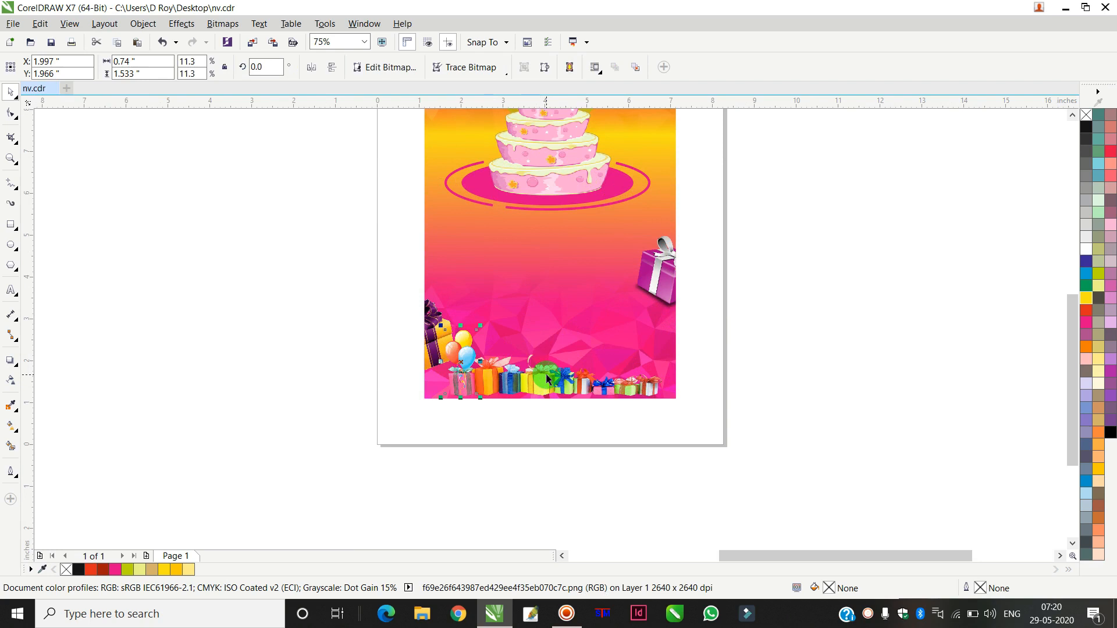
click(528, 384)
drag(673, 402, 676, 396)
Step: Place a copy of the balloons at the card's lower-right corner
scroll(577, 391, up, 1)
drag(544, 370, 544, 382)
drag(359, 317, 749, 322)
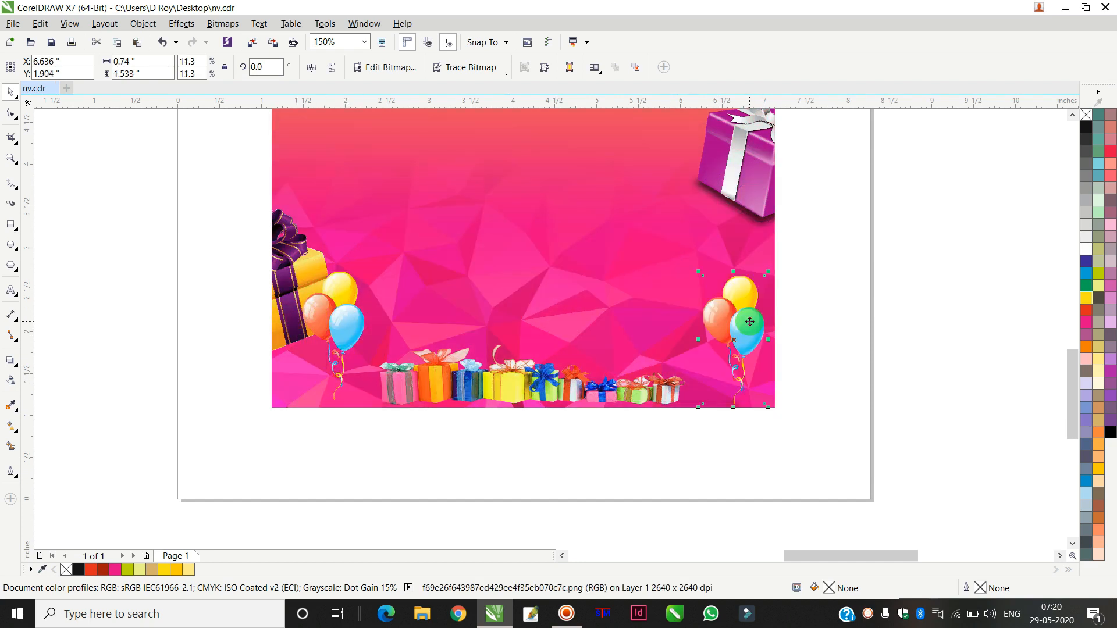
Step: Place another copy of the balloons near the card's upper-left corner
scroll(748, 321, down, 1)
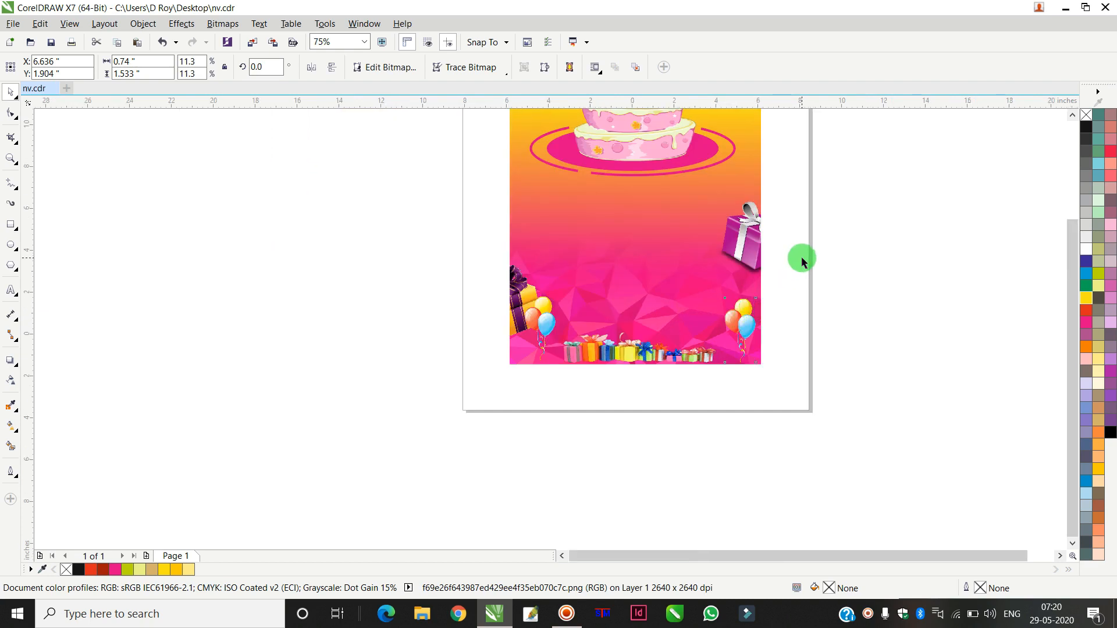
scroll(803, 256, down, 1)
drag(772, 284, 663, 161)
scroll(675, 143, up, 2)
scroll(967, 209, down, 3)
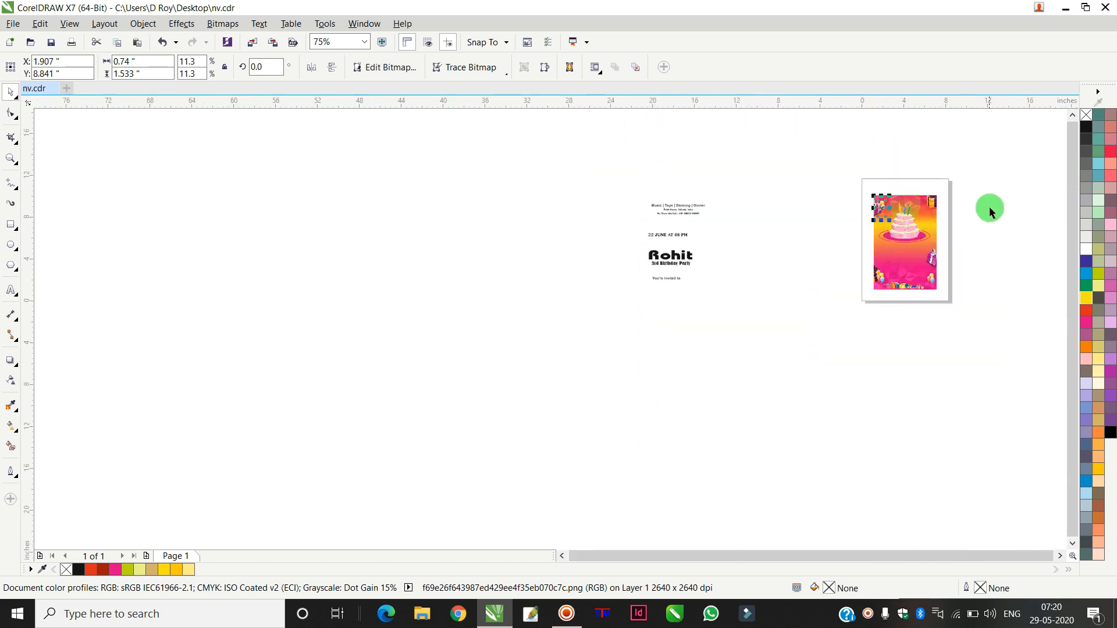
Step: Place a pink balloon on the card's upper right beside the cake and enlarge it slightly
click(1060, 556)
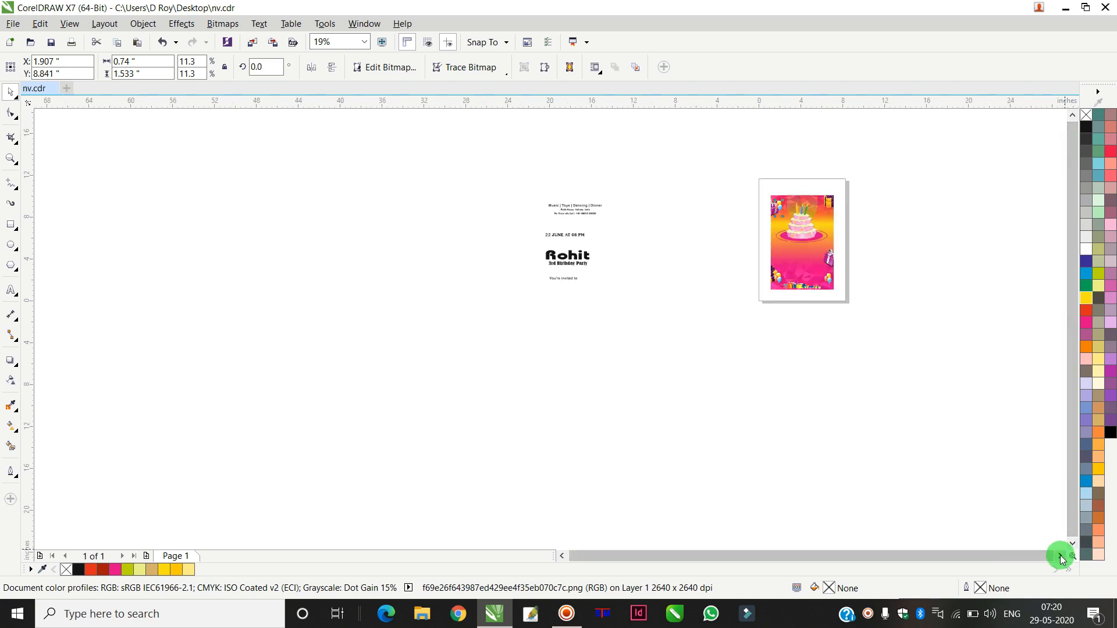
click(1060, 556)
scroll(853, 238, up, 2)
drag(893, 269, 715, 194)
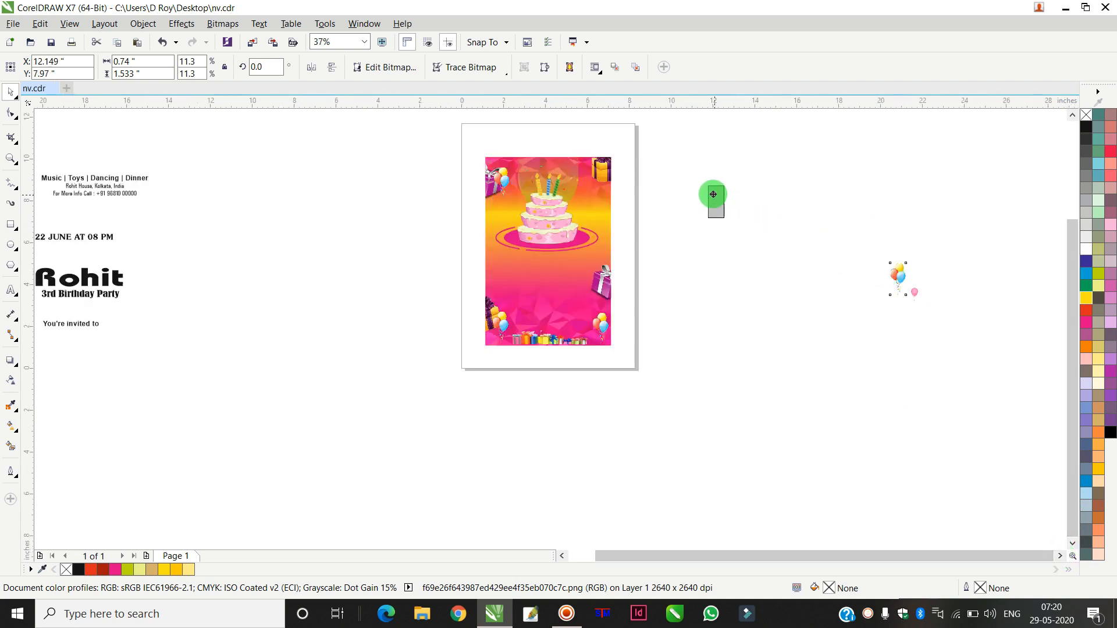
click(924, 296)
drag(925, 297, 600, 190)
scroll(599, 191, up, 2)
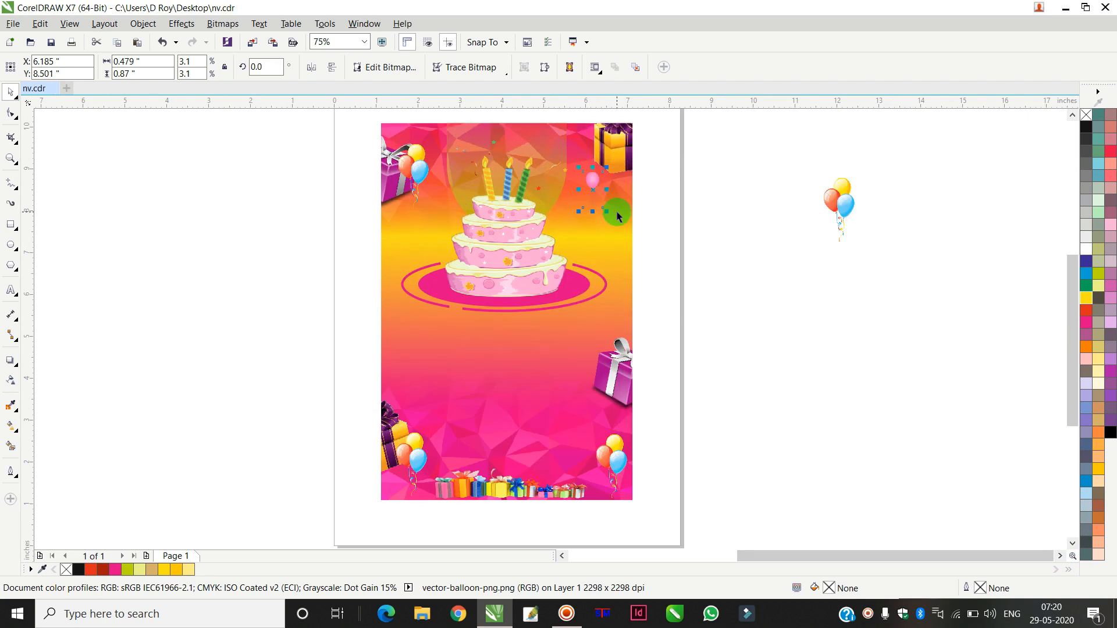
drag(606, 214, 613, 226)
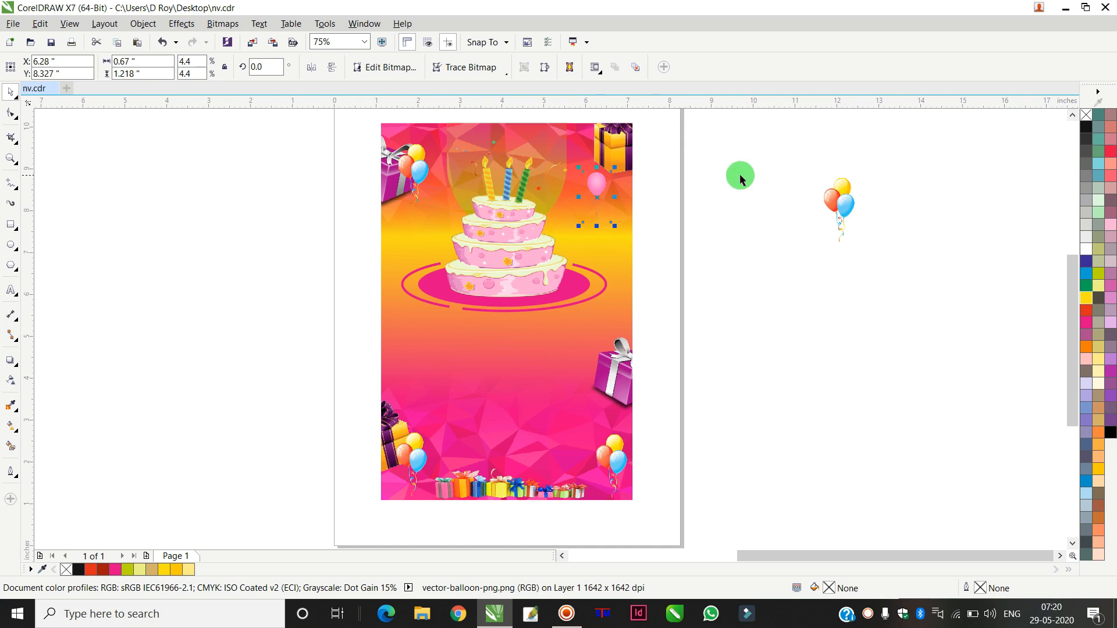
Step: Place a copy of the balloons beside the ellipse's right end and a copy of the pink balloon on the card's left side
drag(414, 175, 606, 295)
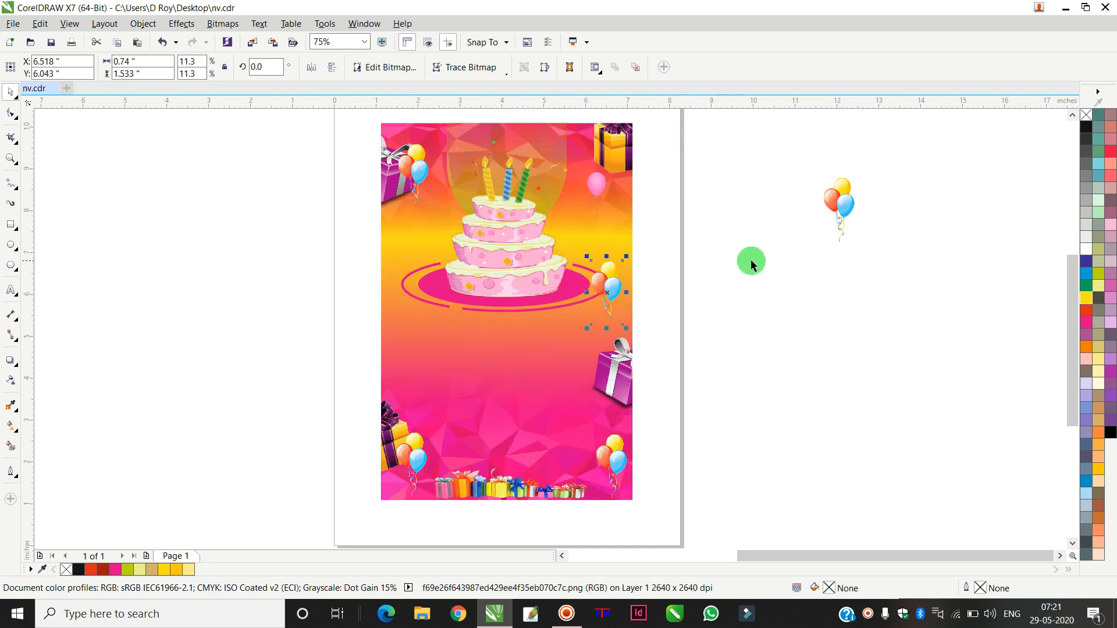
click(746, 254)
drag(589, 191, 406, 228)
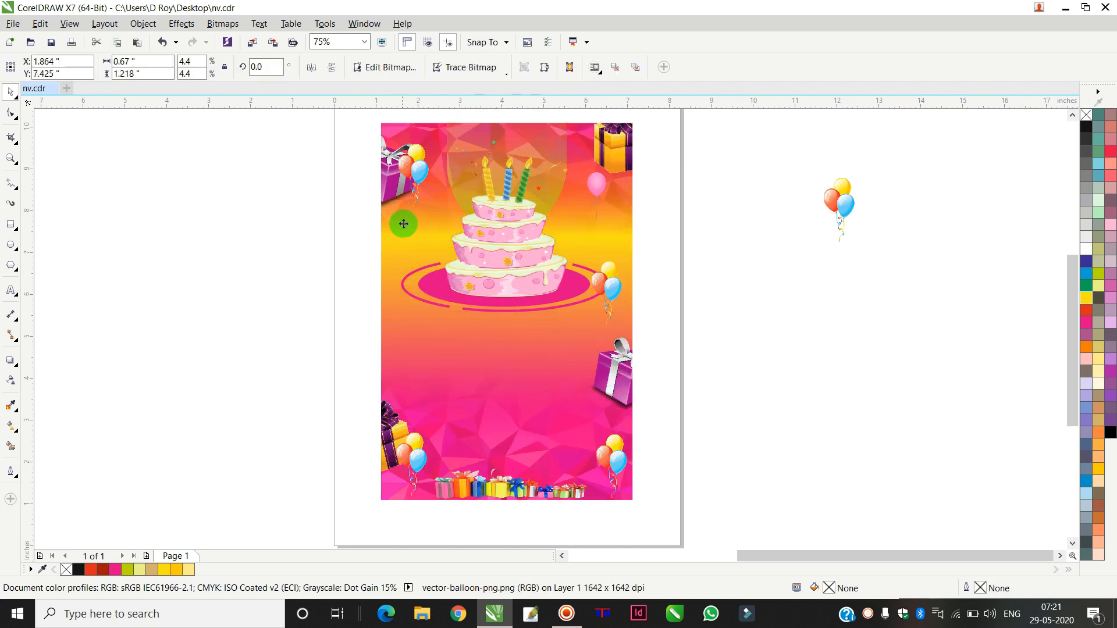
click(700, 264)
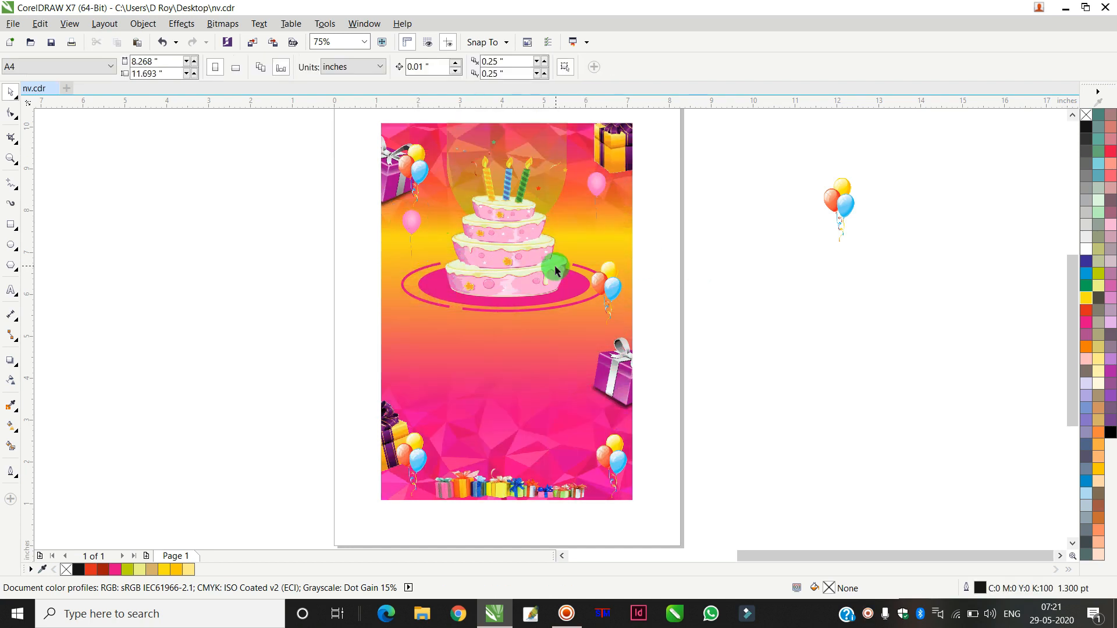
Step: Select the cake, its ellipse and the surrounding balloons and move them higher on the card
drag(682, 128, 318, 333)
drag(510, 327, 527, 291)
click(660, 256)
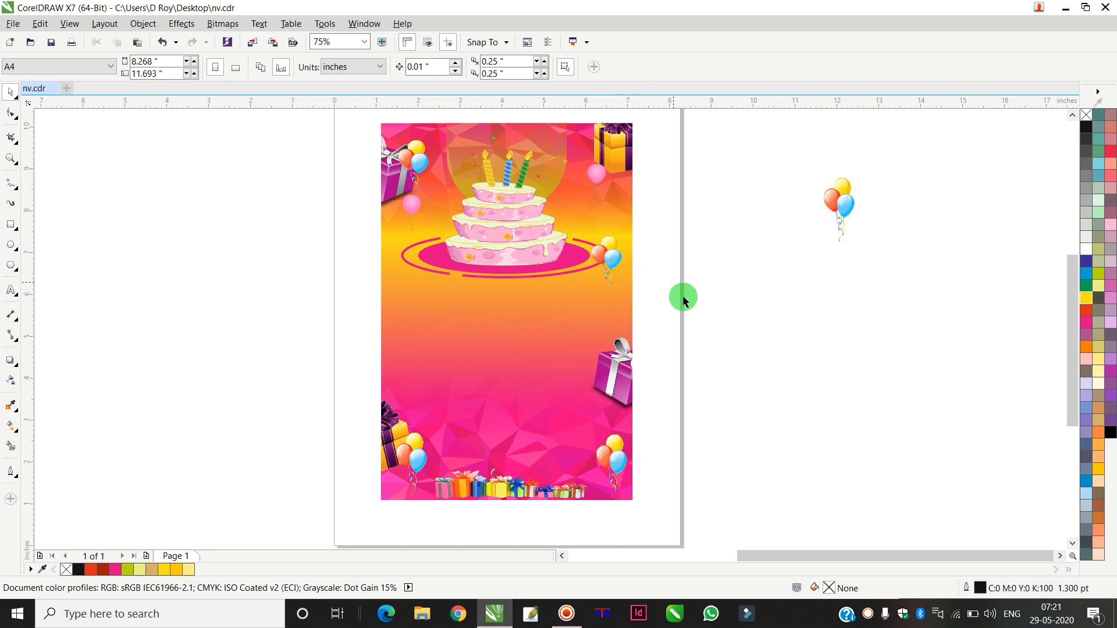
drag(671, 315, 388, 136)
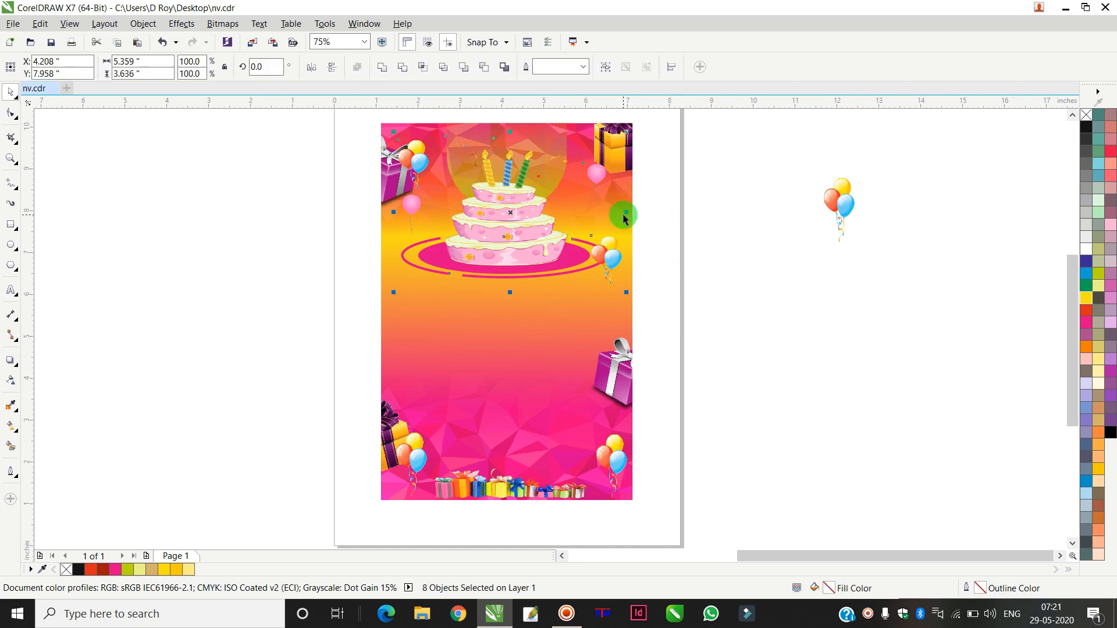
drag(626, 212, 614, 210)
click(693, 212)
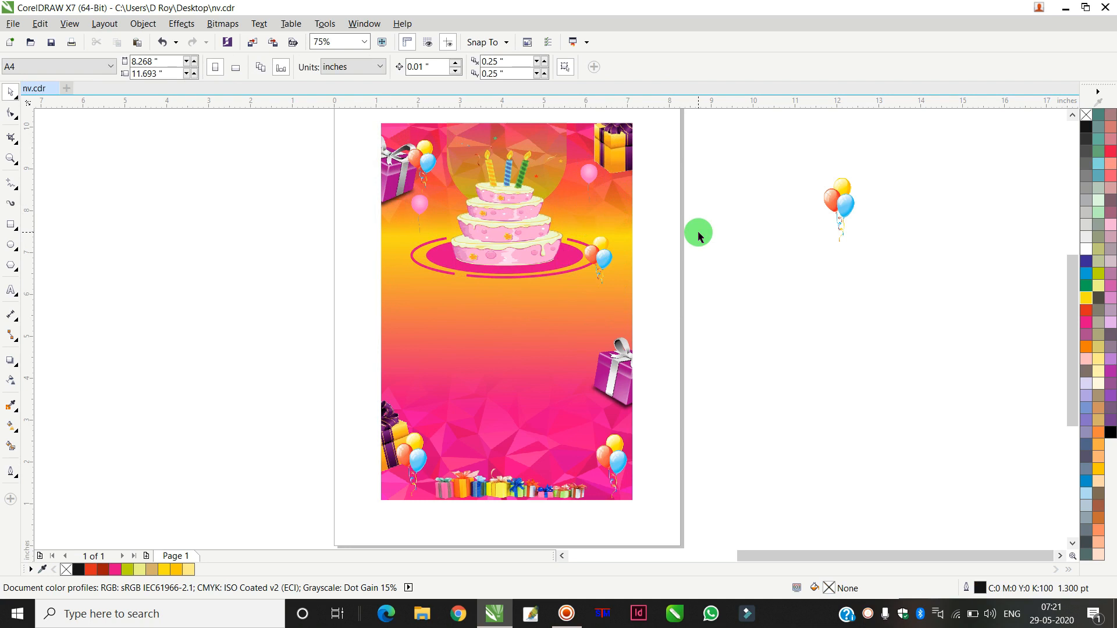
Step: Move the "You're invited to" text onto the card below the cake and color it white
scroll(494, 320, down, 4)
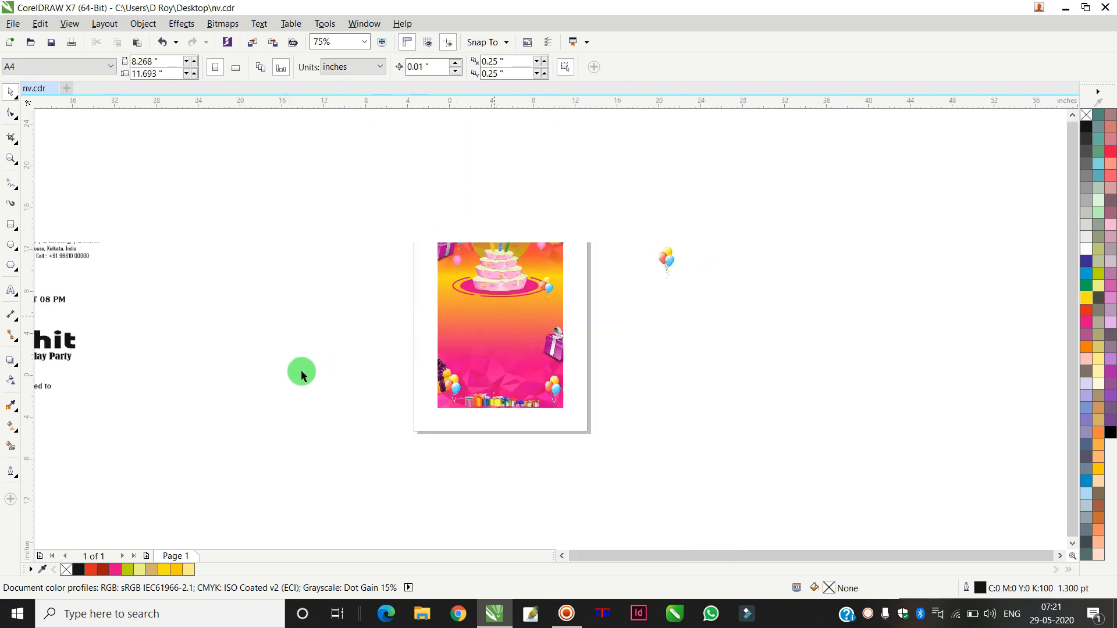
click(263, 314)
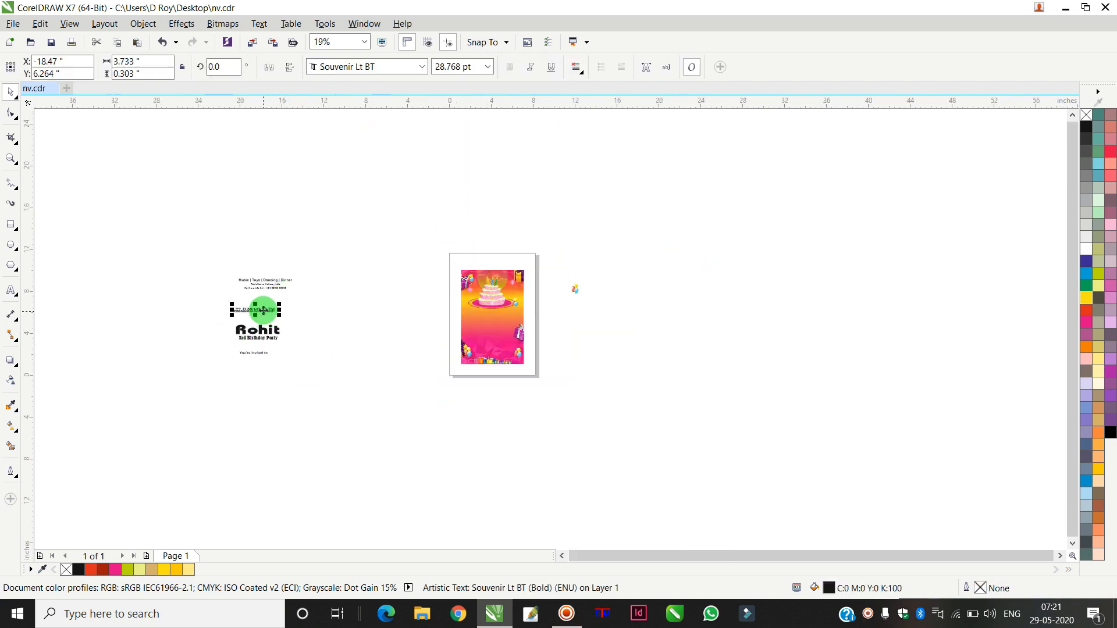
scroll(263, 313, up, 4)
scroll(262, 310, down, 2)
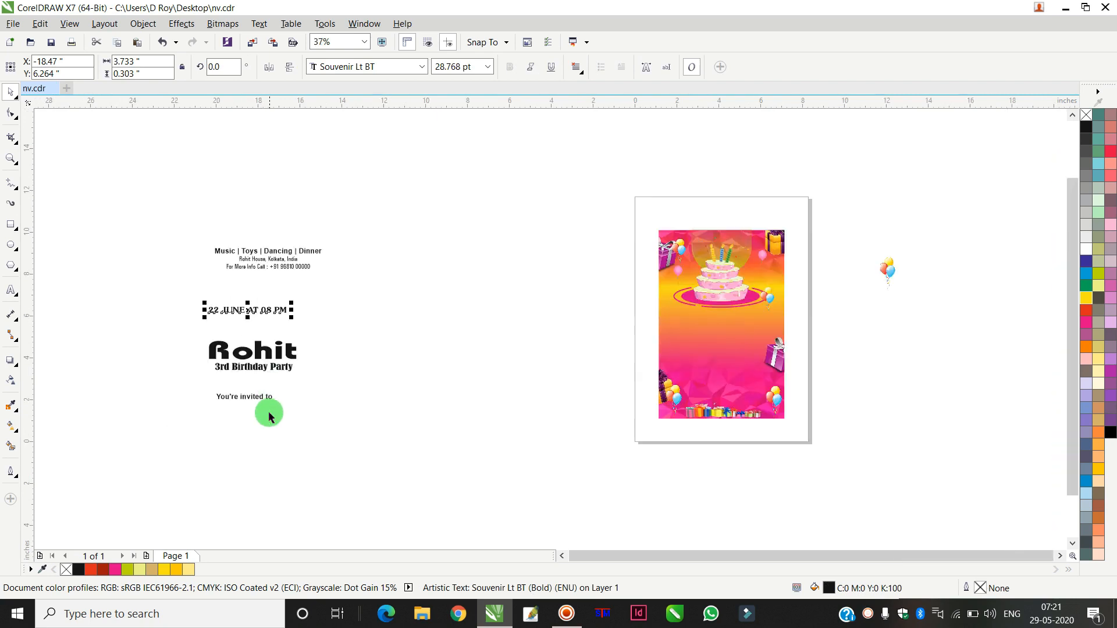
drag(262, 399, 666, 316)
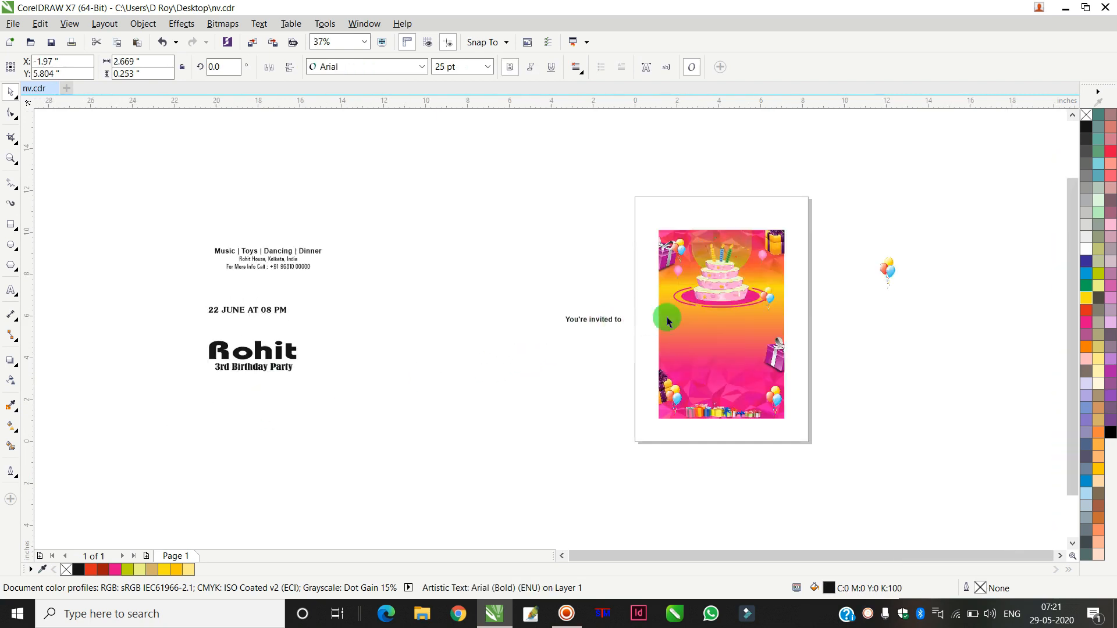
scroll(666, 317, up, 2)
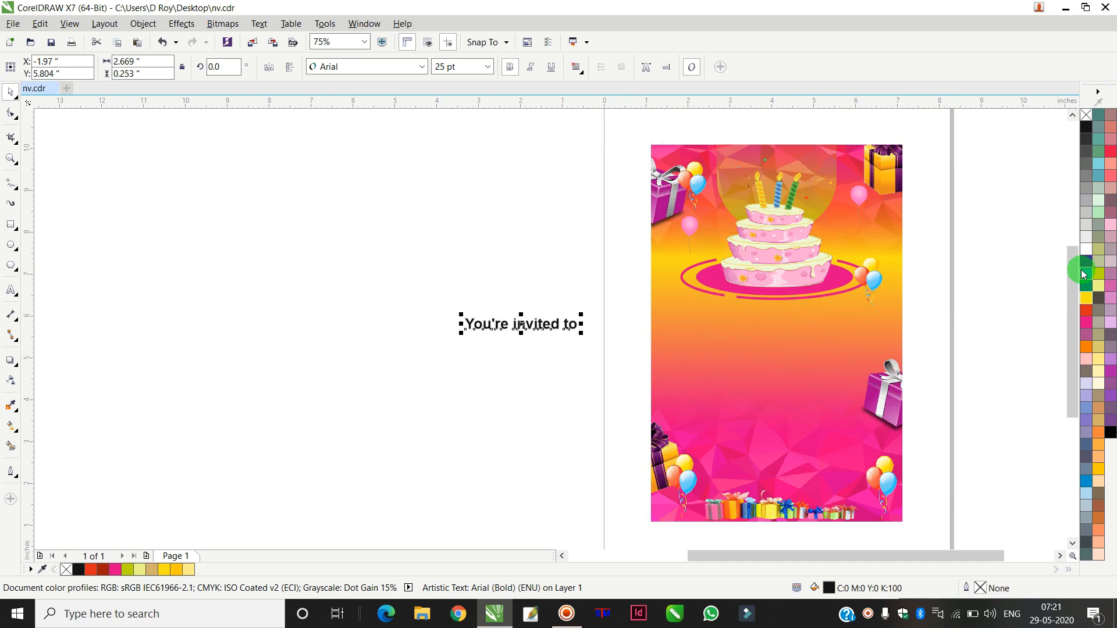
click(1087, 256)
drag(523, 324, 785, 314)
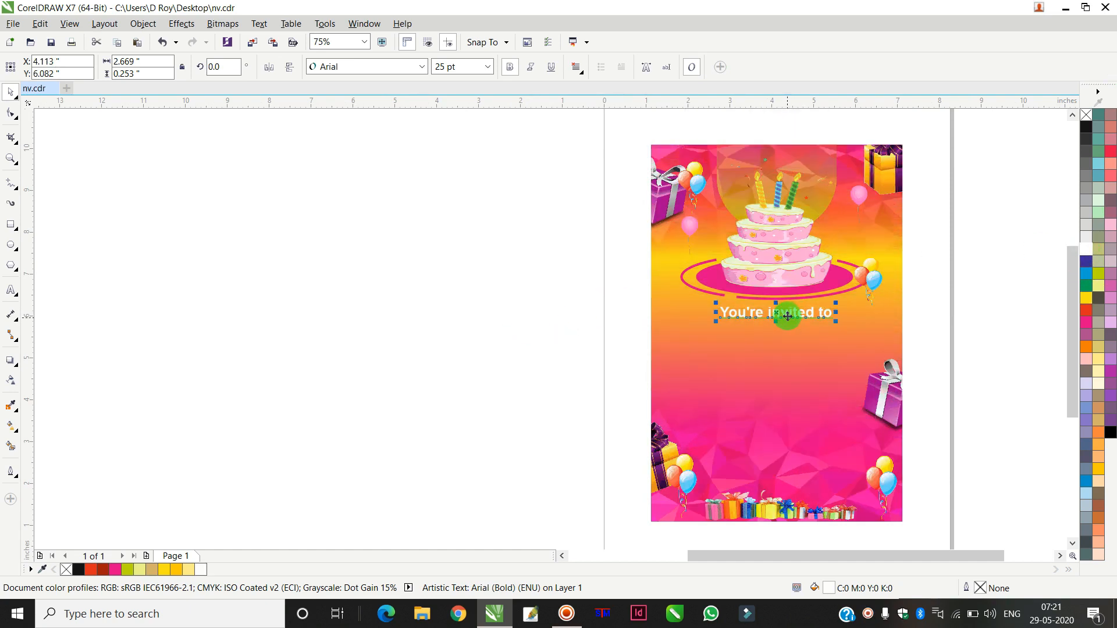
Step: Draw a rectangle about 5.26 × 2.29 in below the invitation text and set its outline width to 4 pt
scroll(788, 316, up, 2)
shift+click(946, 310)
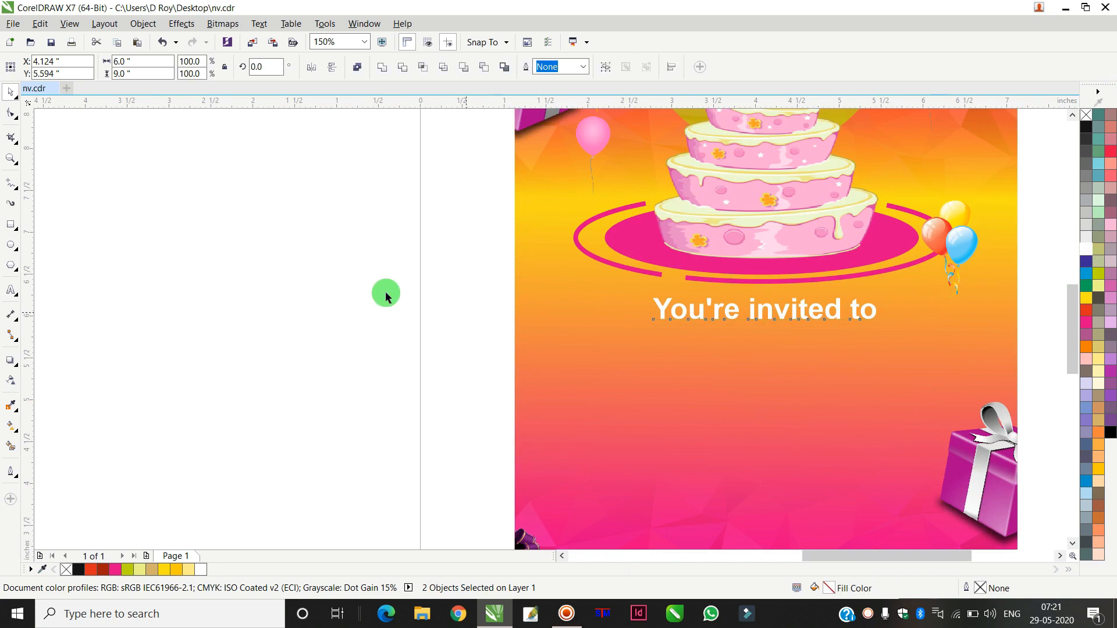
click(418, 304)
scroll(728, 320, down, 4)
scroll(738, 318, up, 2)
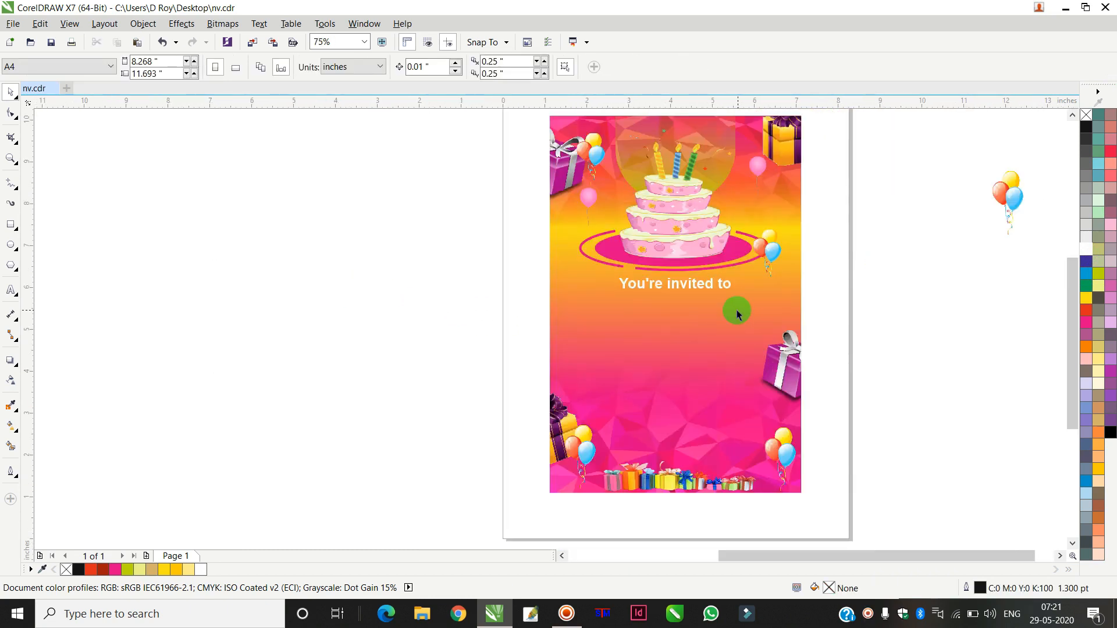
click(10, 224)
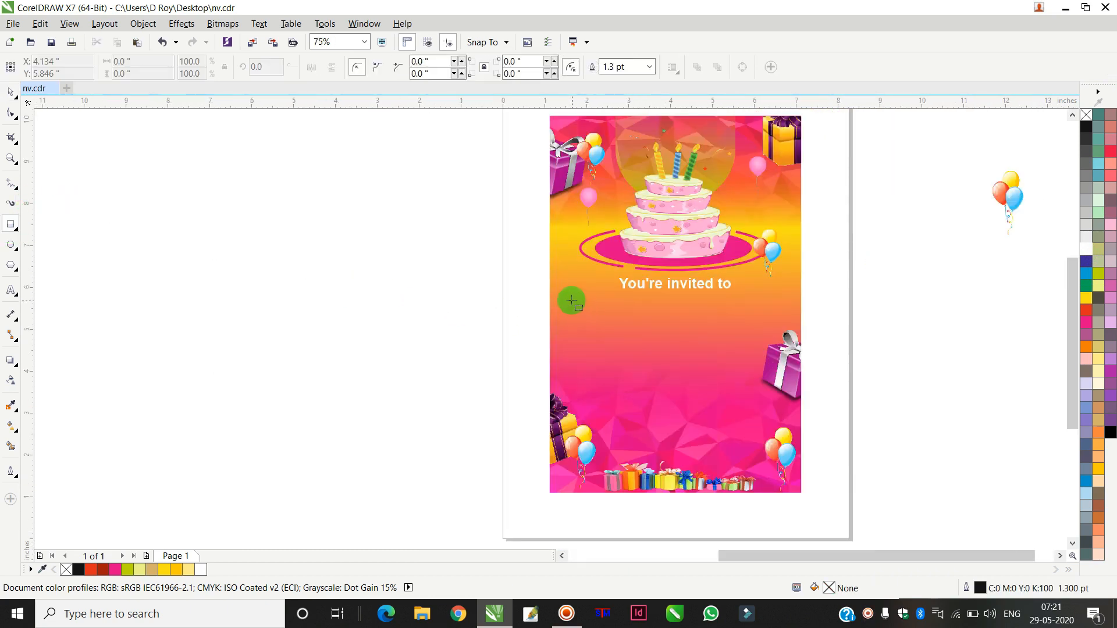
drag(565, 289, 785, 385)
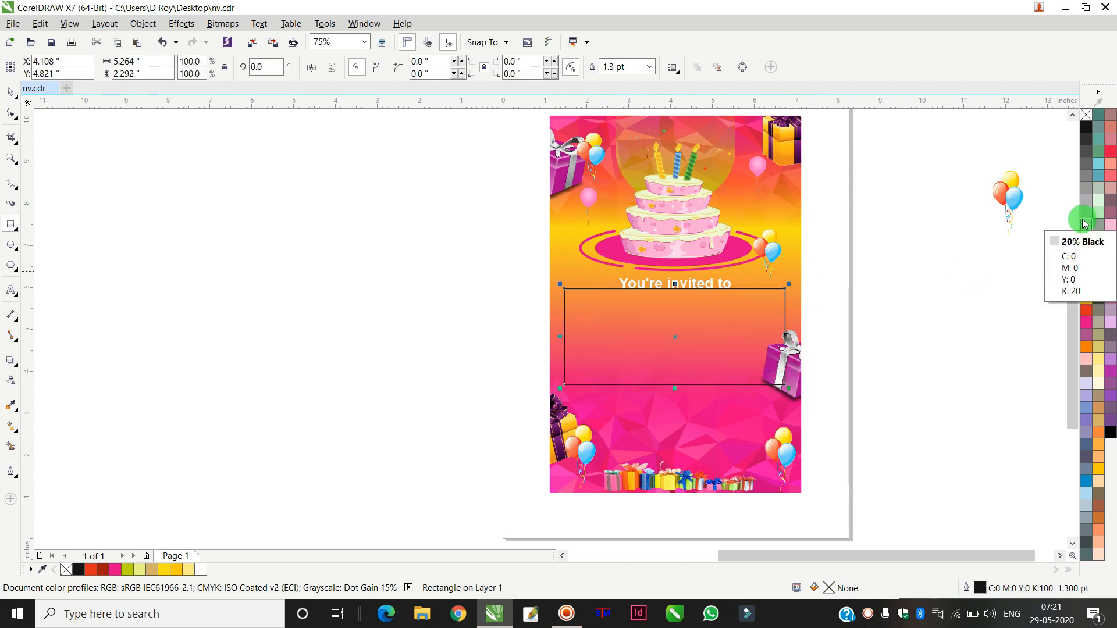
key(F12)
text(4)
key(Return)
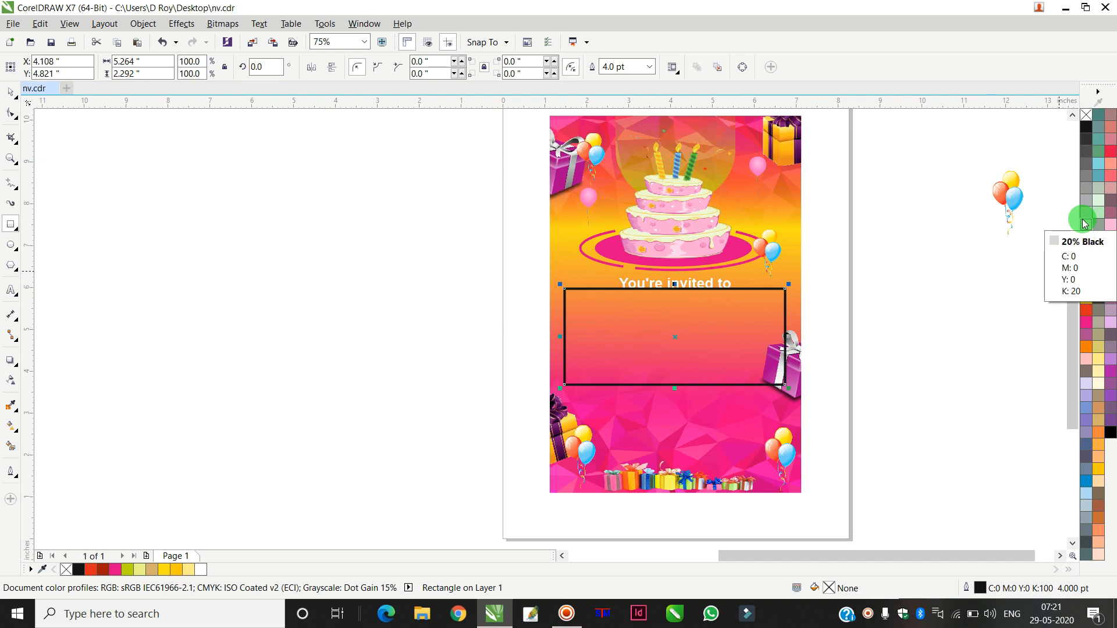
Step: Round the rectangle's corners to about 0.306 in
click(11, 113)
drag(786, 294, 801, 303)
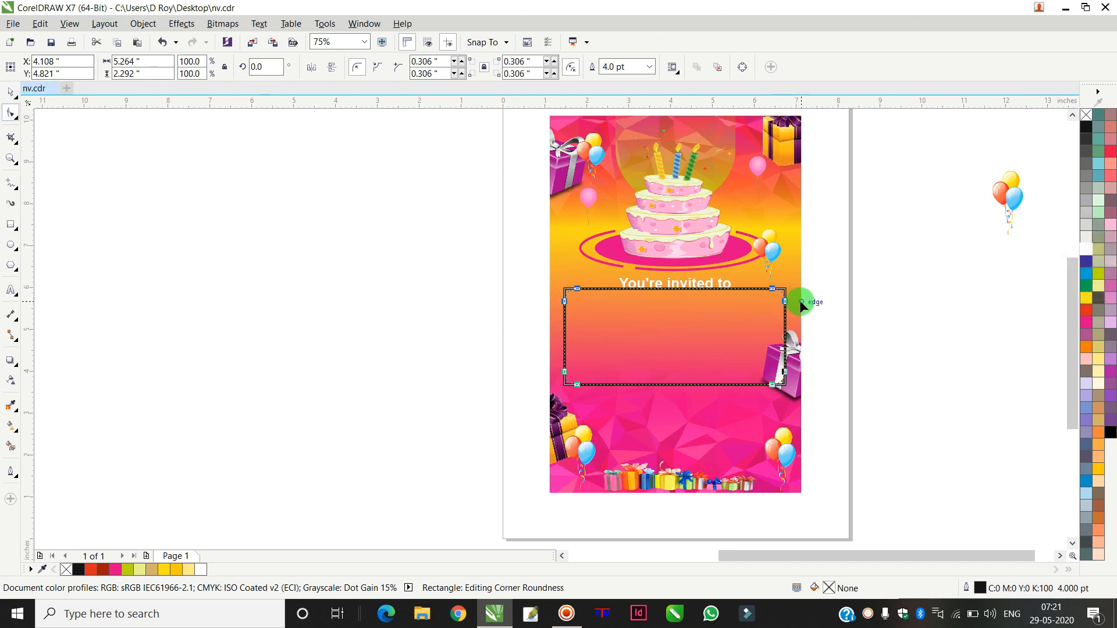
click(11, 93)
Step: Give the rectangle a white dashed outline
right_click(1087, 251)
key(F12)
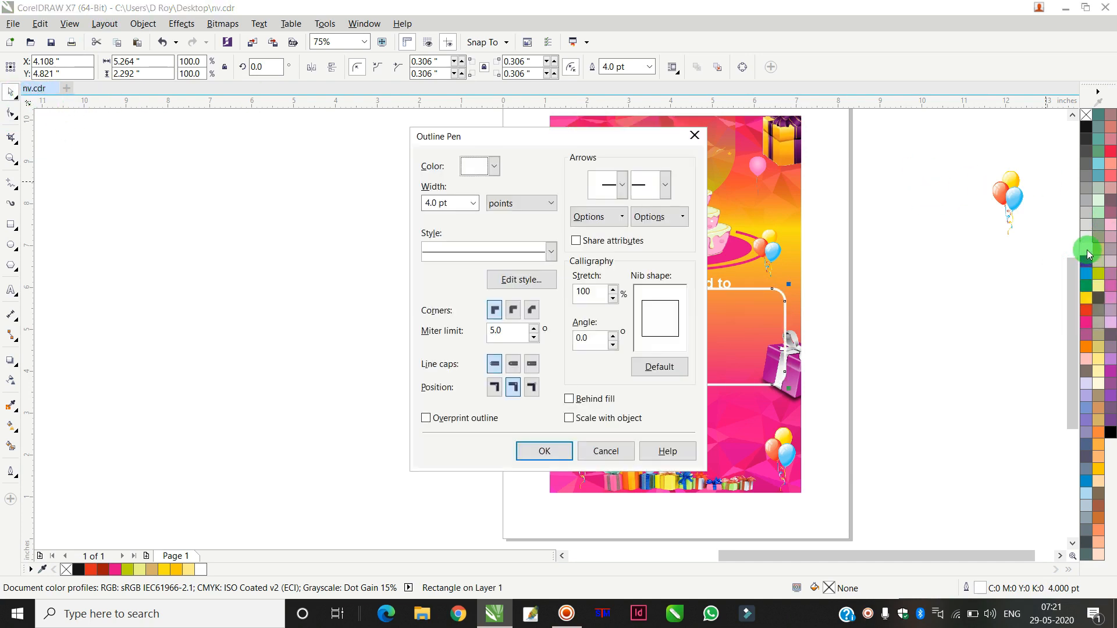
click(487, 254)
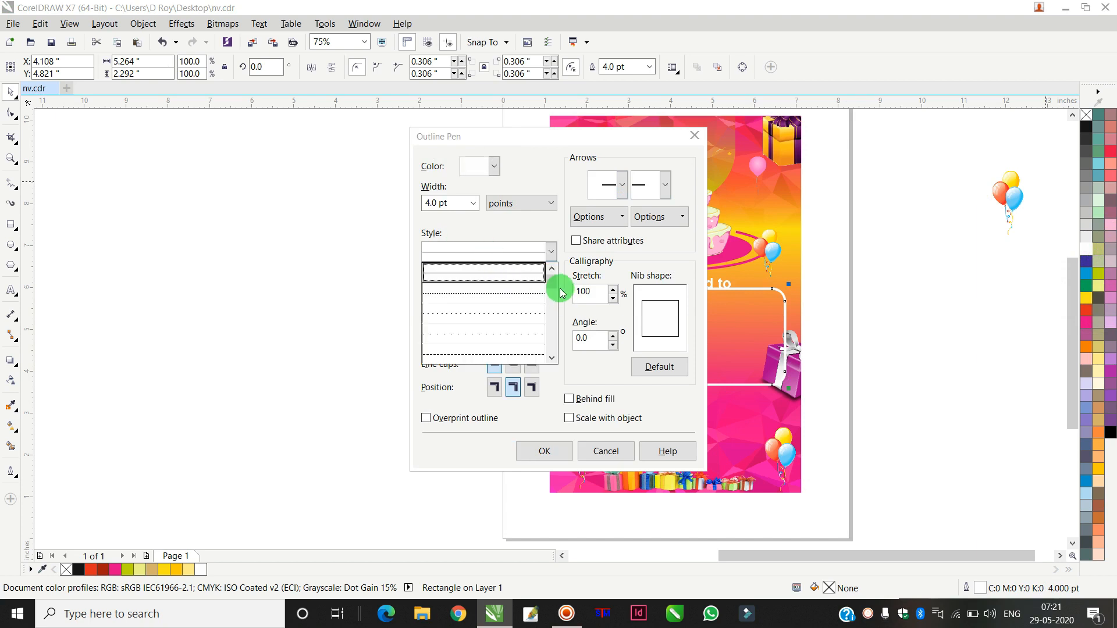
click(552, 357)
click(552, 357)
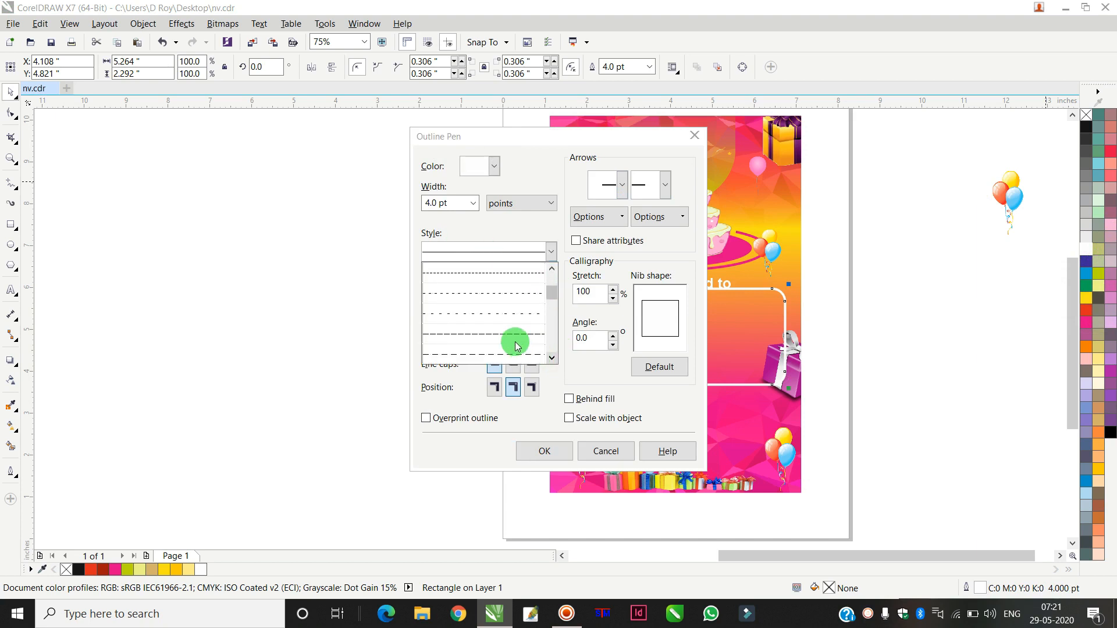
click(500, 278)
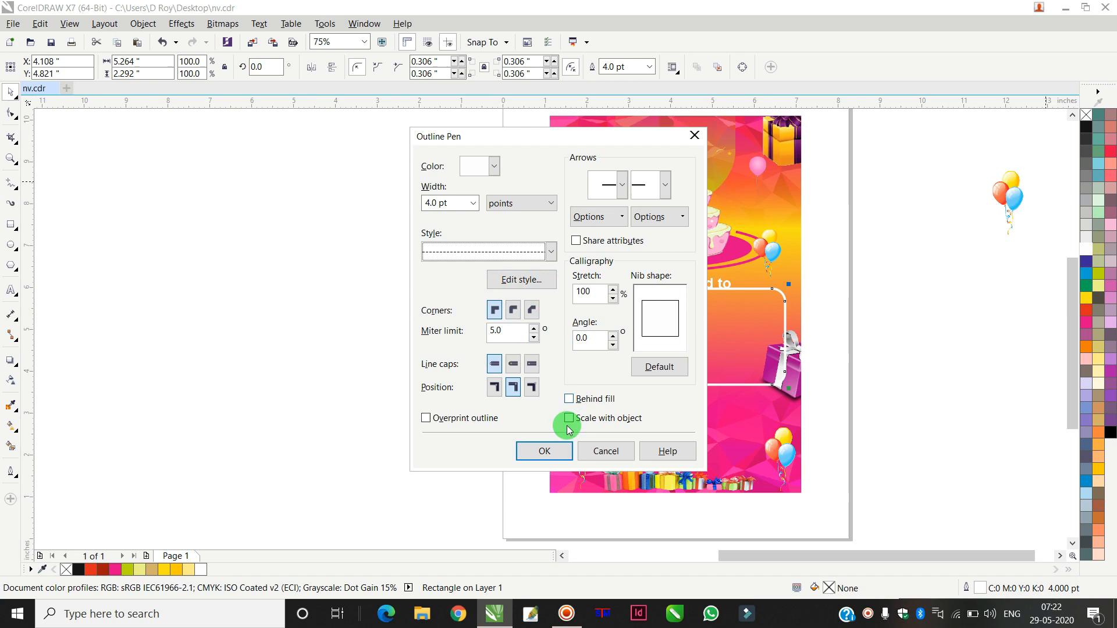
click(545, 452)
Step: Lower the rectangle's top edge so it is about 2.04 in tall
scroll(740, 323, up, 1)
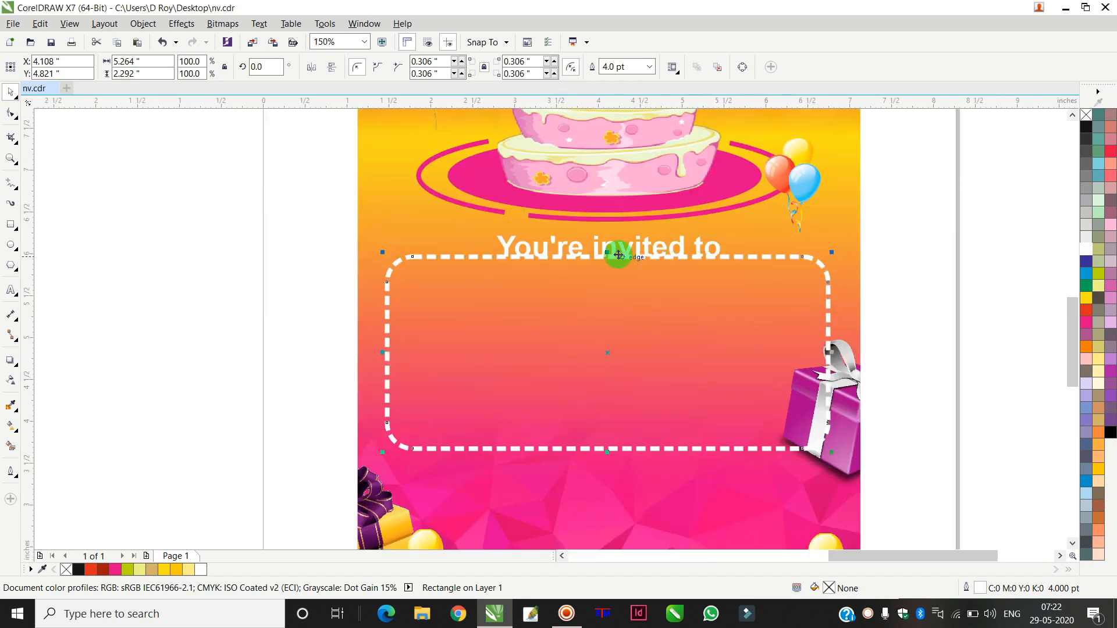
drag(606, 252, 669, 269)
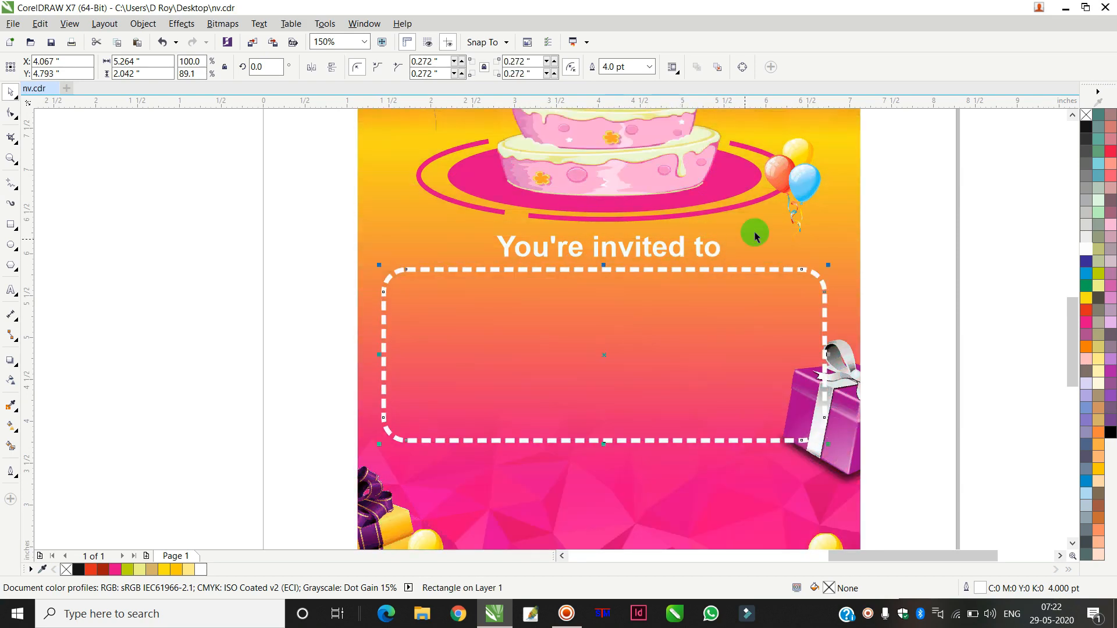
click(944, 243)
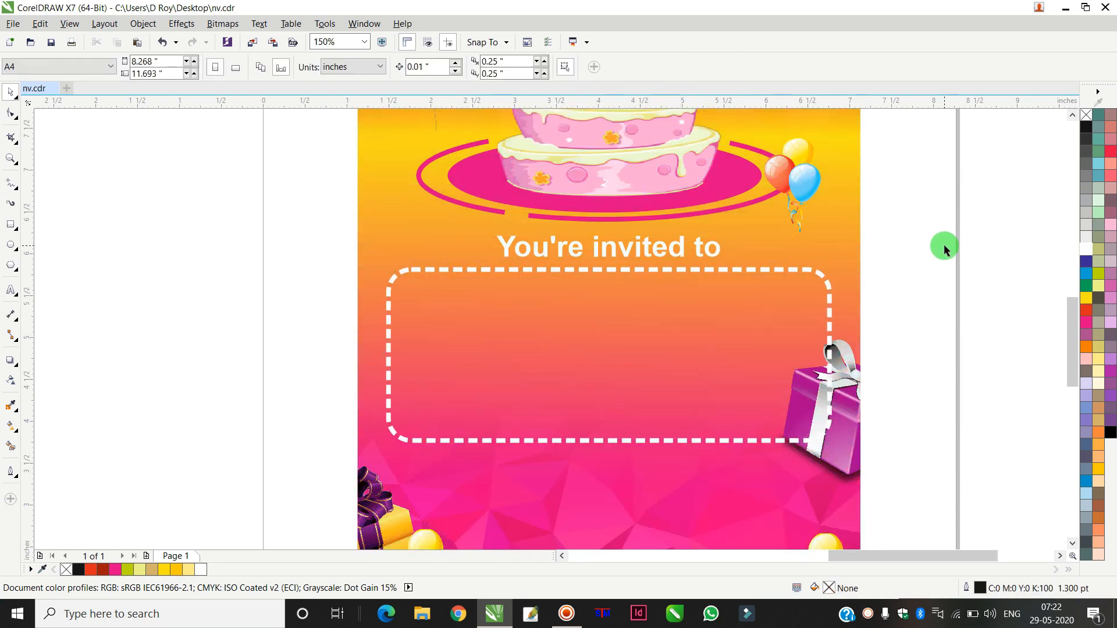
Step: Move the "Rohit" and "3rd Birthday Party" text into the dashed rectangle and nudge them up slightly
scroll(936, 239, down, 4)
drag(462, 263, 302, 333)
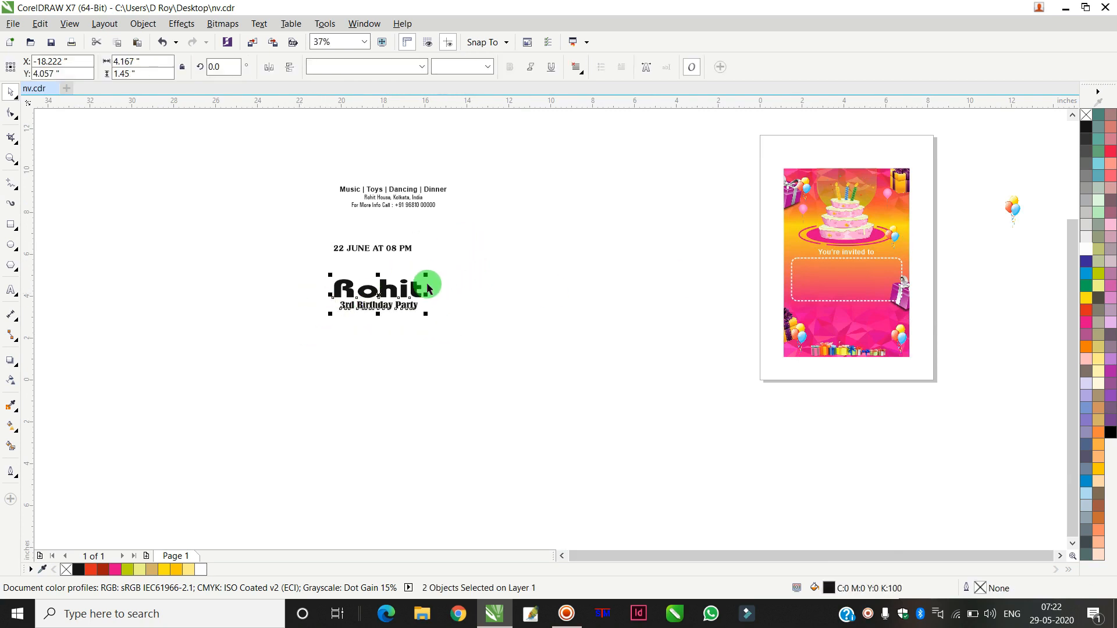
drag(477, 268, 303, 336)
drag(373, 313, 844, 293)
scroll(845, 291, up, 2)
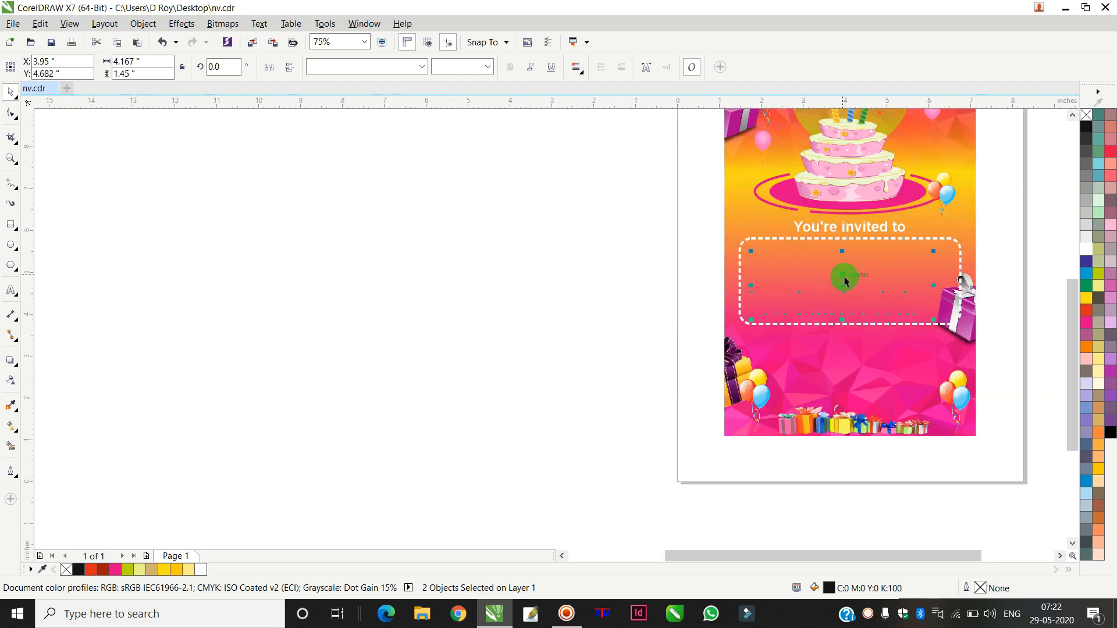
click(364, 293)
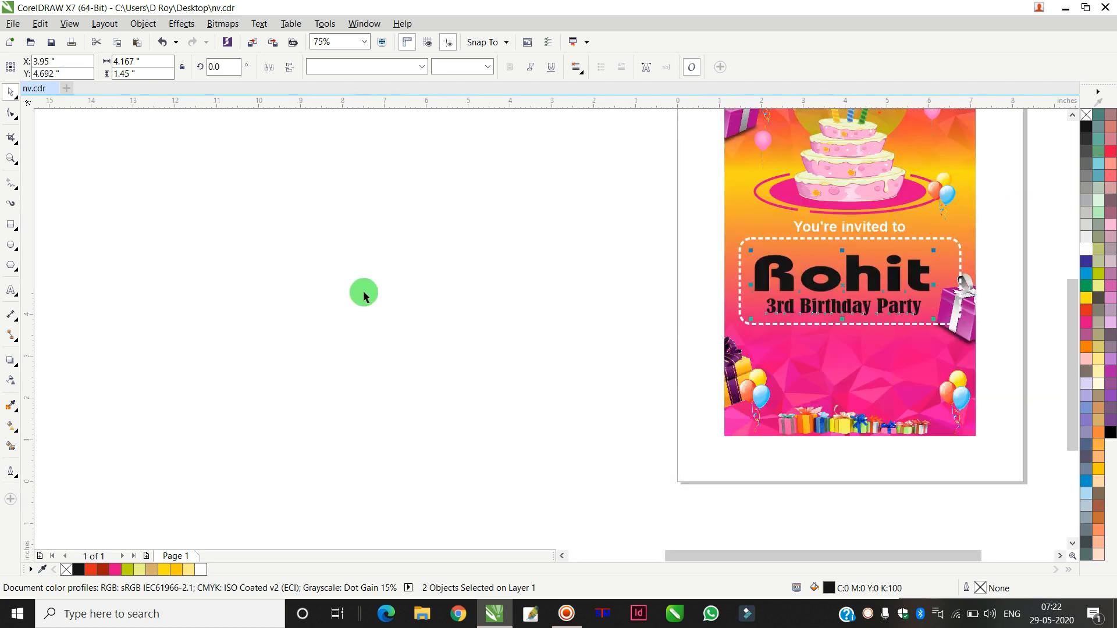
key(Up)
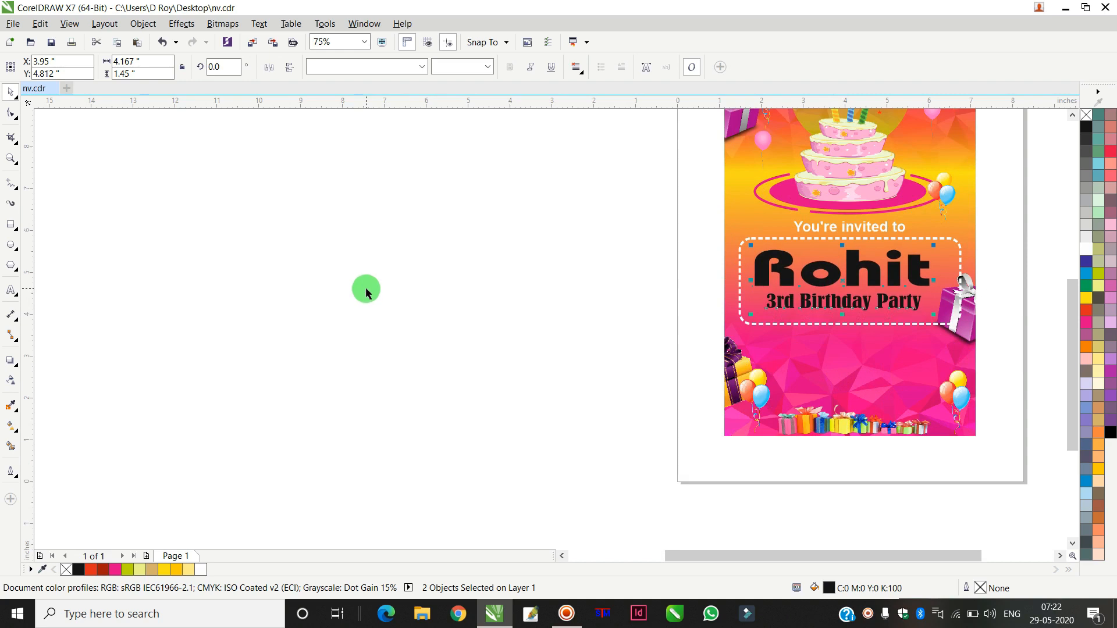
click(369, 282)
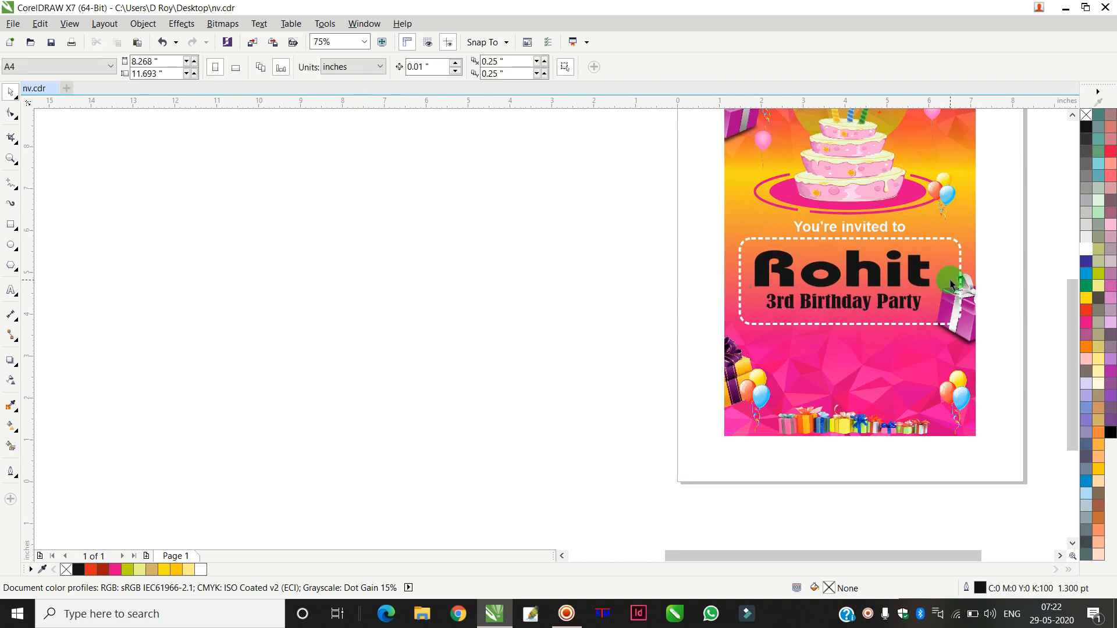
Step: Select the "Rohit" text and color it yellow
click(922, 260)
shift+click(957, 242)
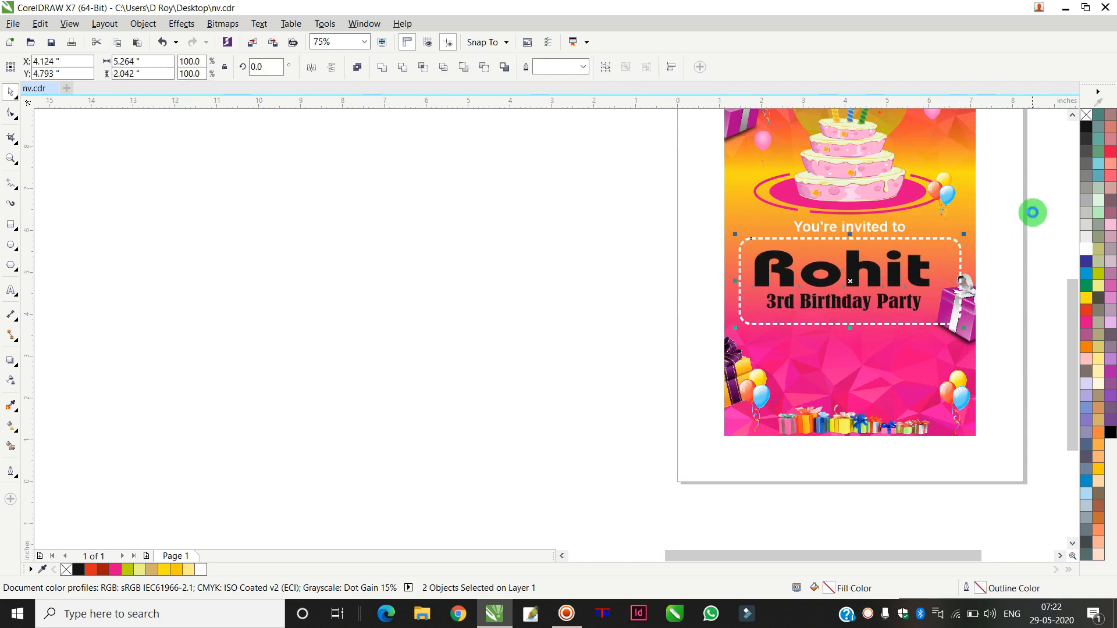
click(1033, 212)
scroll(930, 263, up, 2)
click(923, 259)
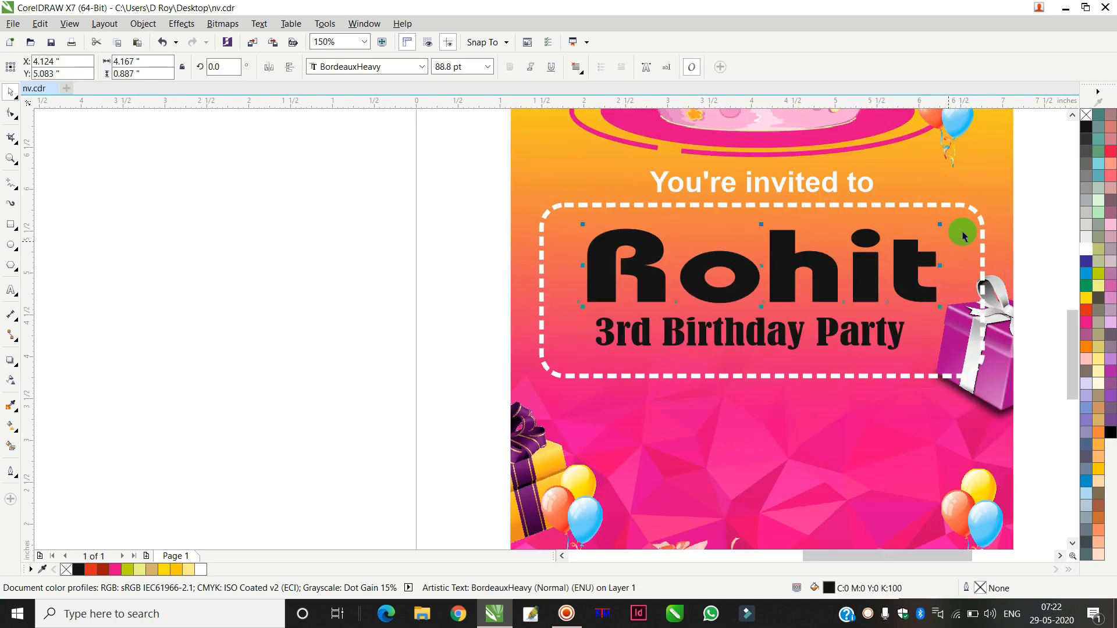
click(1086, 299)
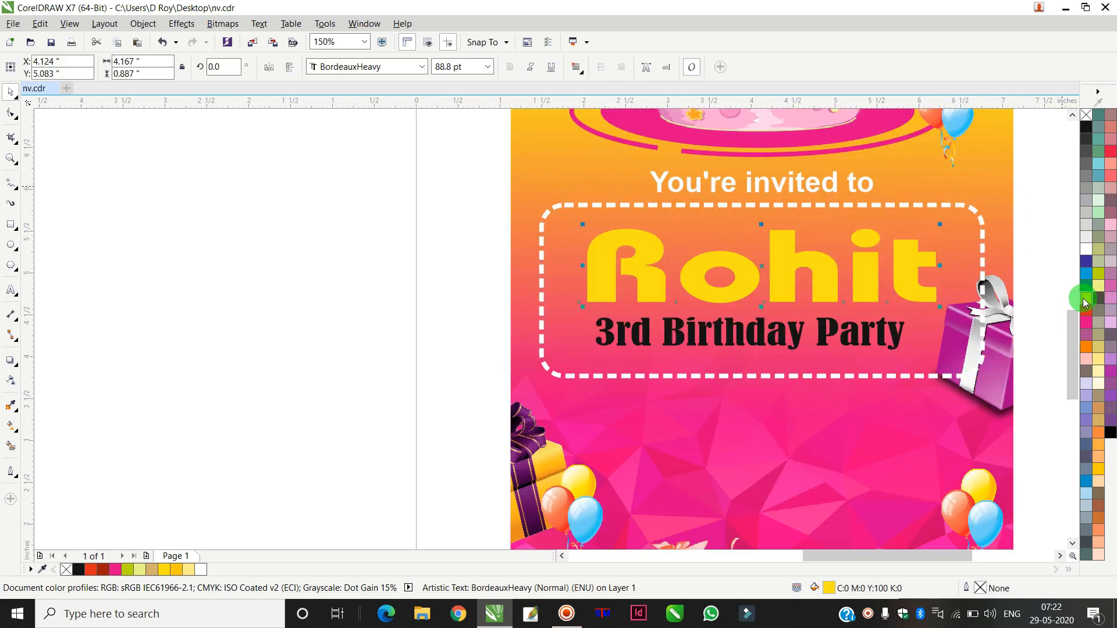
Step: Change the "Rohit" text to a golden yellow and enlarge it to fill the frame's width
click(1100, 473)
drag(940, 266, 976, 293)
click(996, 256)
Step: Nudge "3rd Birthday Party" slightly and center both text lines horizontally together
click(837, 322)
drag(837, 322, 843, 321)
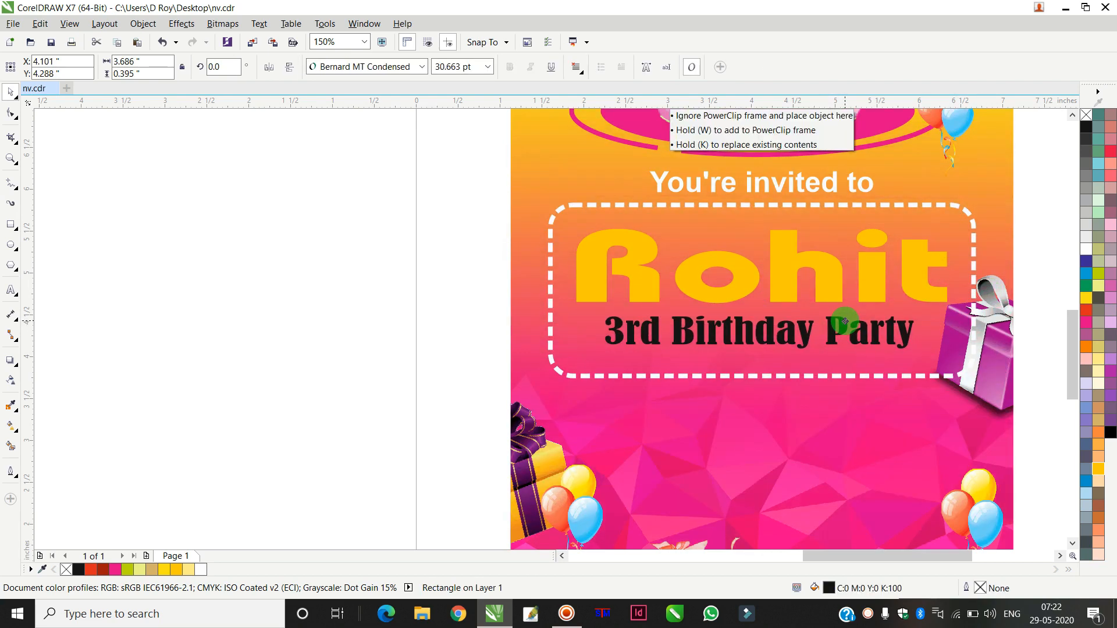
shift+click(748, 270)
key(e)
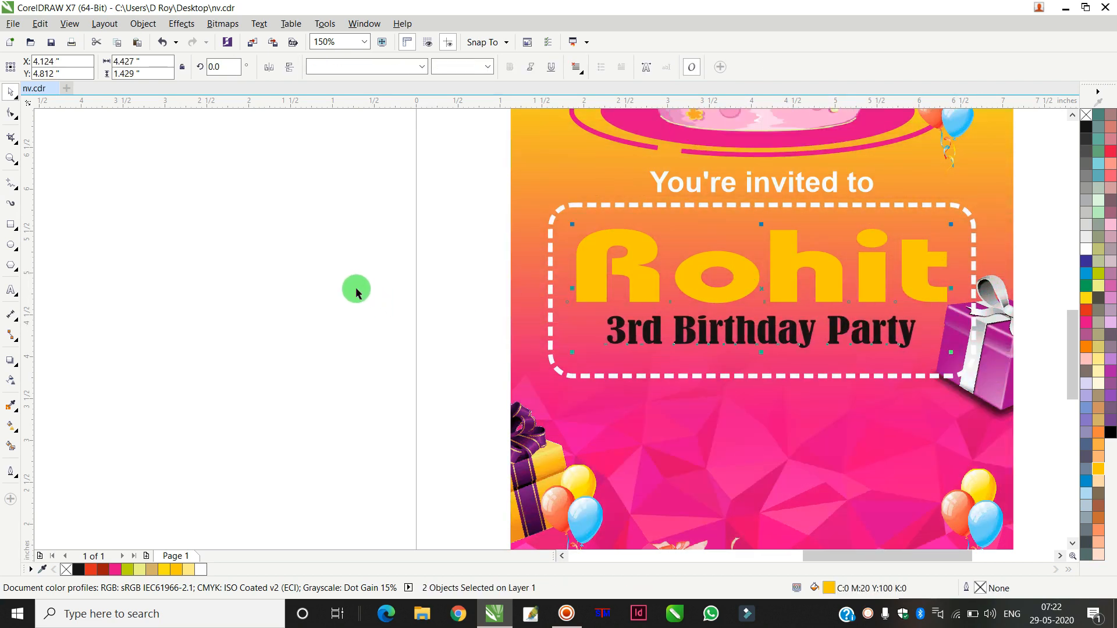
Step: Color the "3rd Birthday Party" text white
click(374, 264)
click(691, 336)
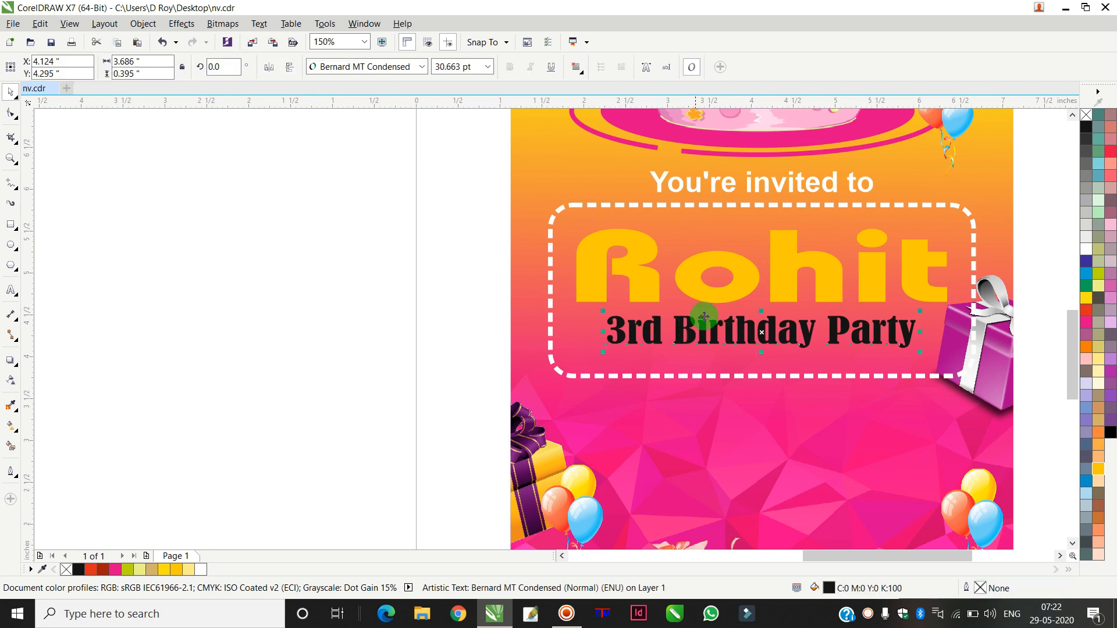
click(1084, 250)
Step: Draw a short horizontal line about 0.29 in long just left of "3rd Birthday Party" with the 2-Point Line tool
scroll(596, 330, up, 4)
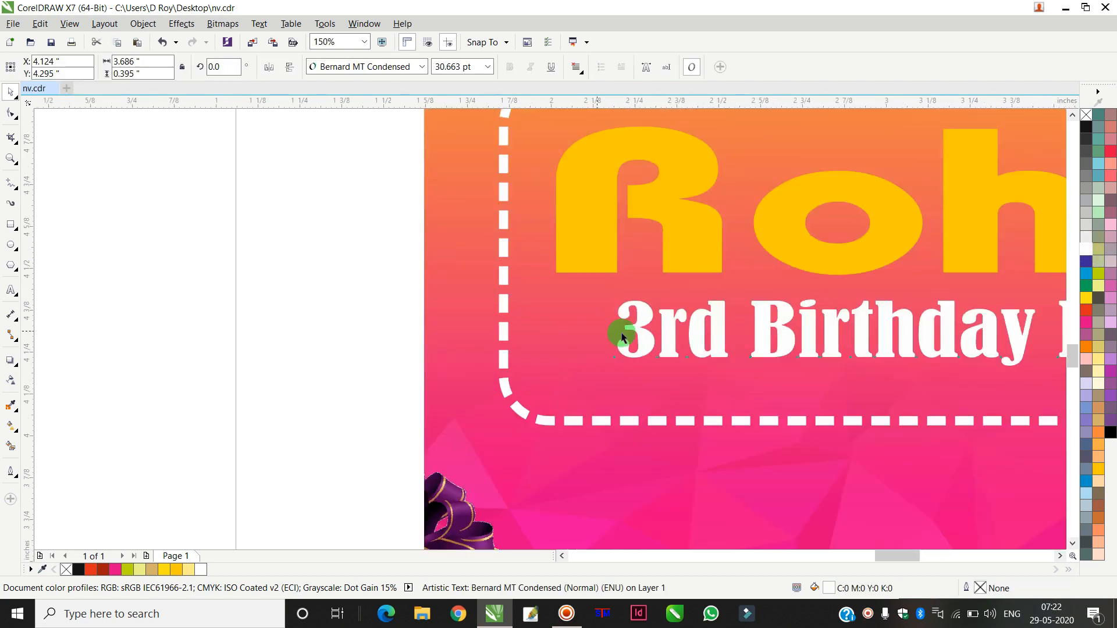
click(187, 261)
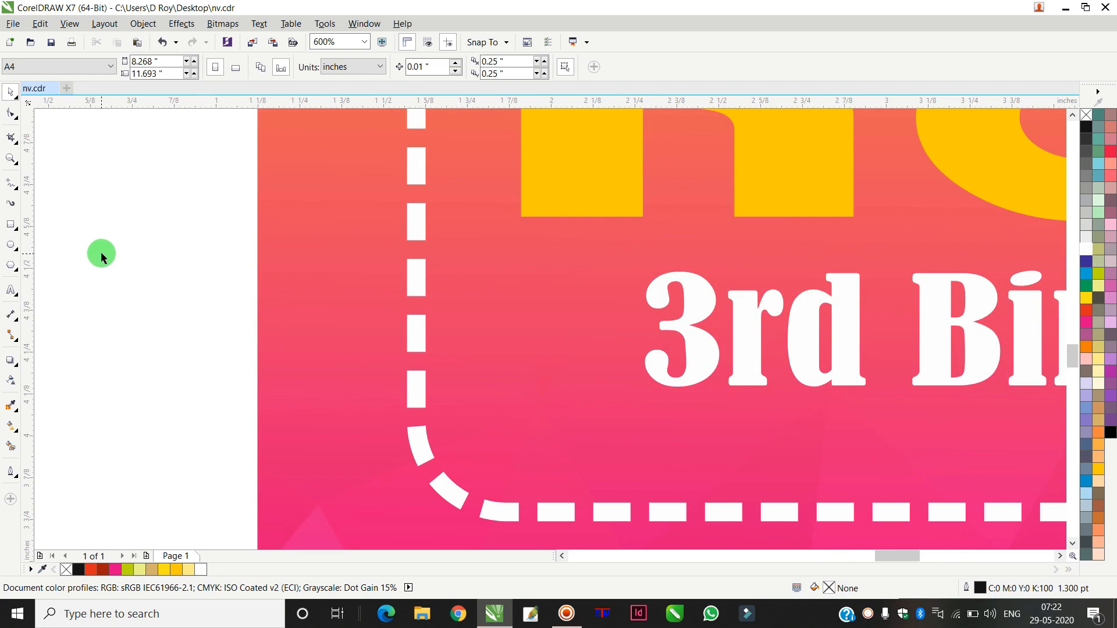
click(11, 183)
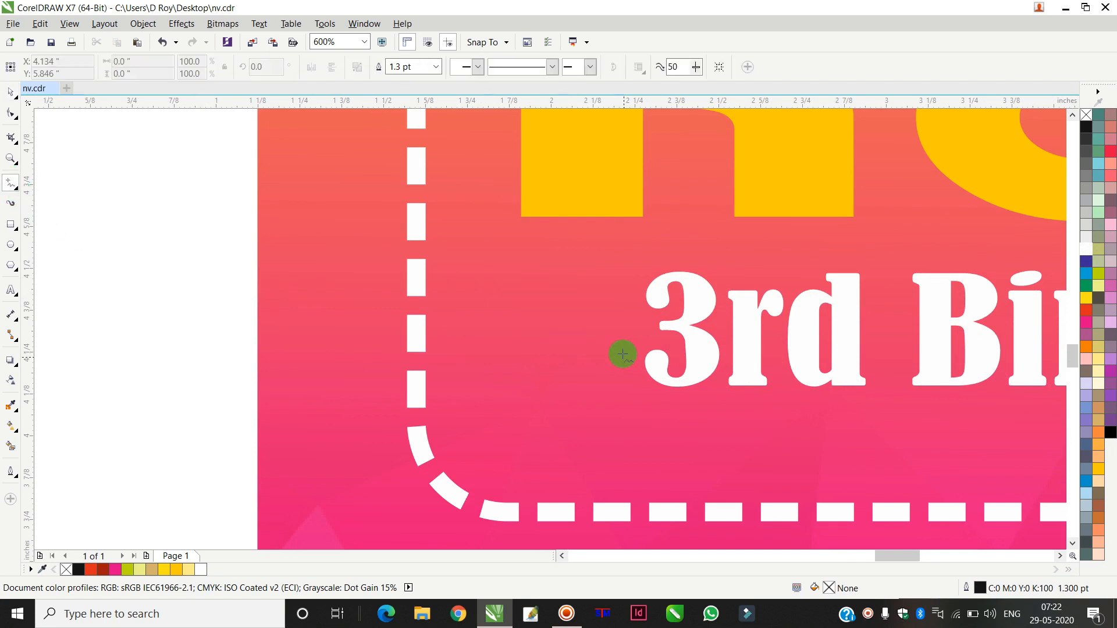
scroll(618, 337, up, 2)
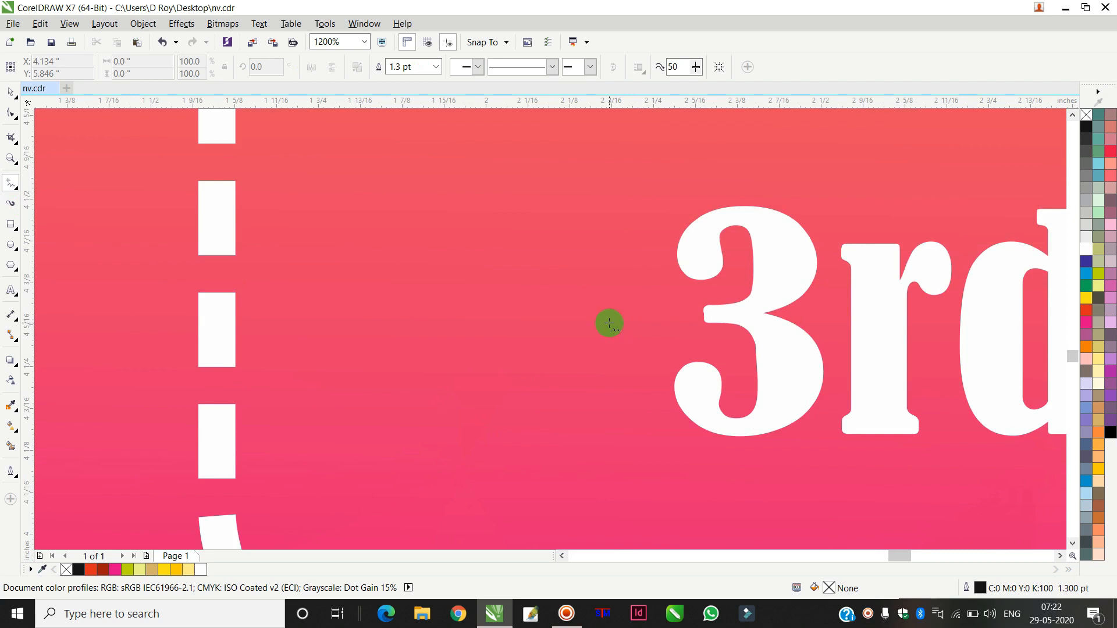
click(610, 323)
click(413, 323)
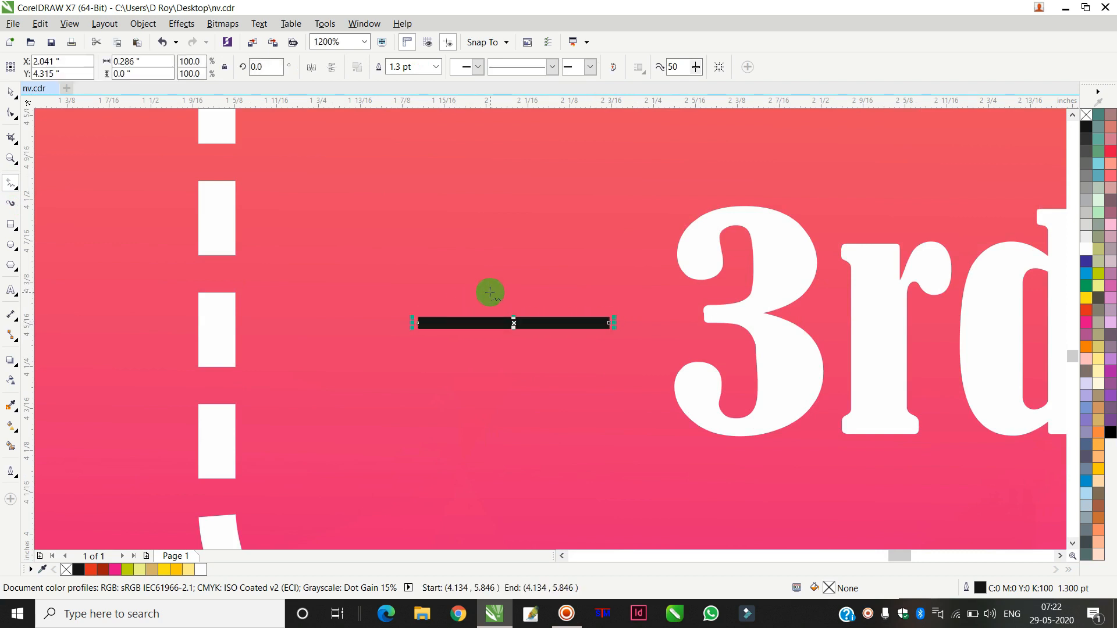
Step: Set the line's outline width to 2 pt and its color to white
key(F12)
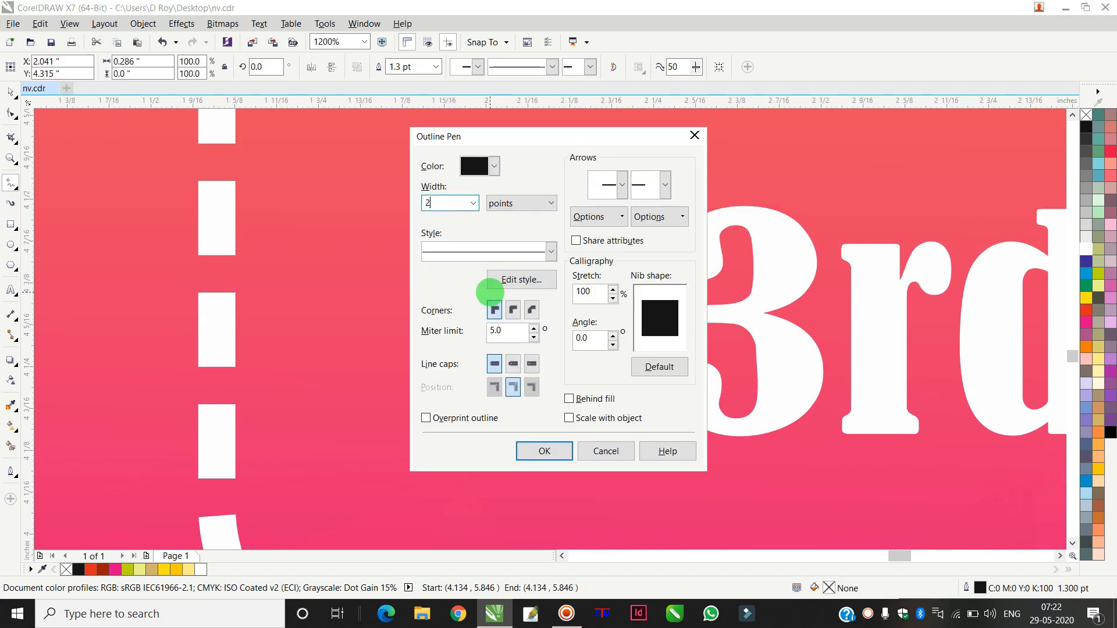
key(Return)
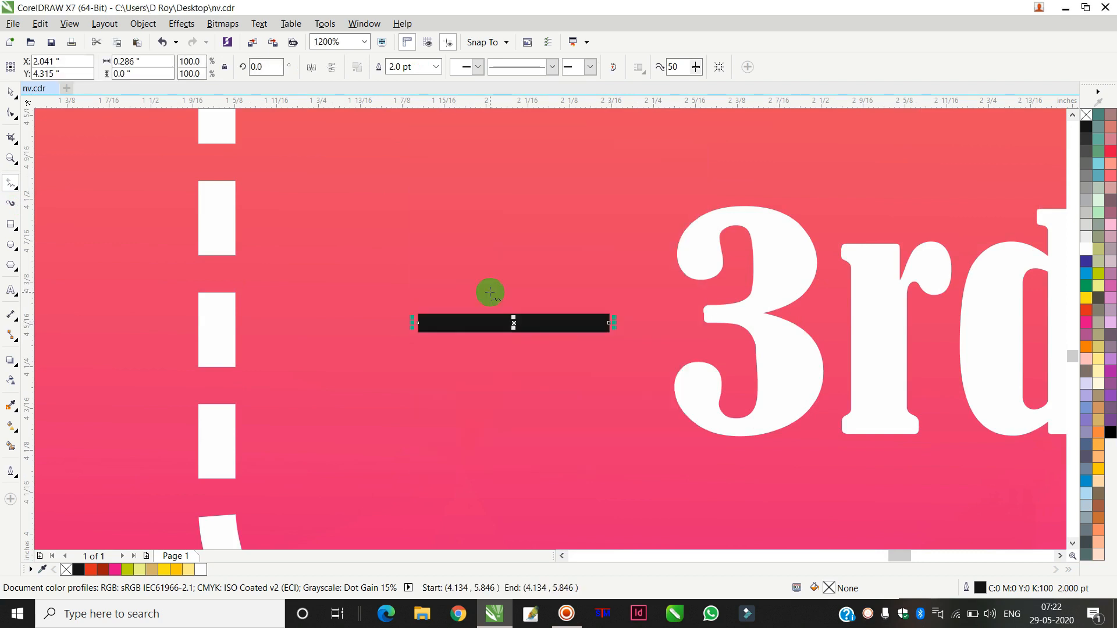
right_click(1086, 252)
Step: Duplicate the line twice and angle the copies above and below it to form a three-line burst
click(11, 94)
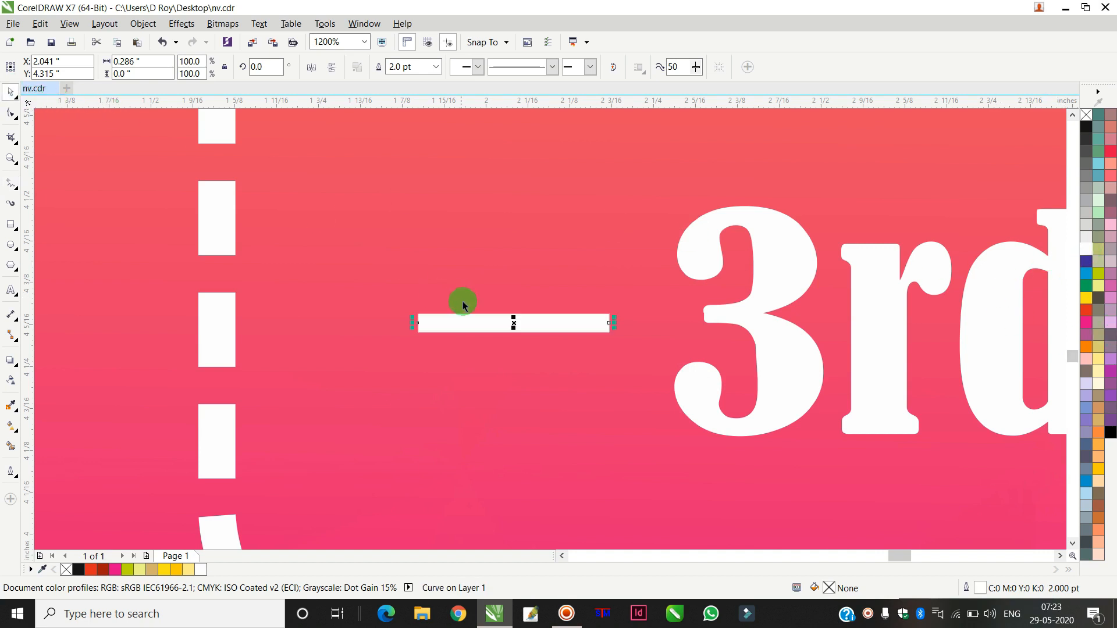
drag(489, 326, 498, 280)
right_click(498, 281)
click(499, 279)
drag(420, 274, 436, 233)
click(161, 253)
drag(507, 269, 549, 398)
Step: Select the three lines, scale them down slightly, and group them
click(336, 71)
scroll(548, 400, down, 2)
drag(169, 242, 611, 453)
scroll(611, 454, down, 2)
scroll(676, 447, down, 3)
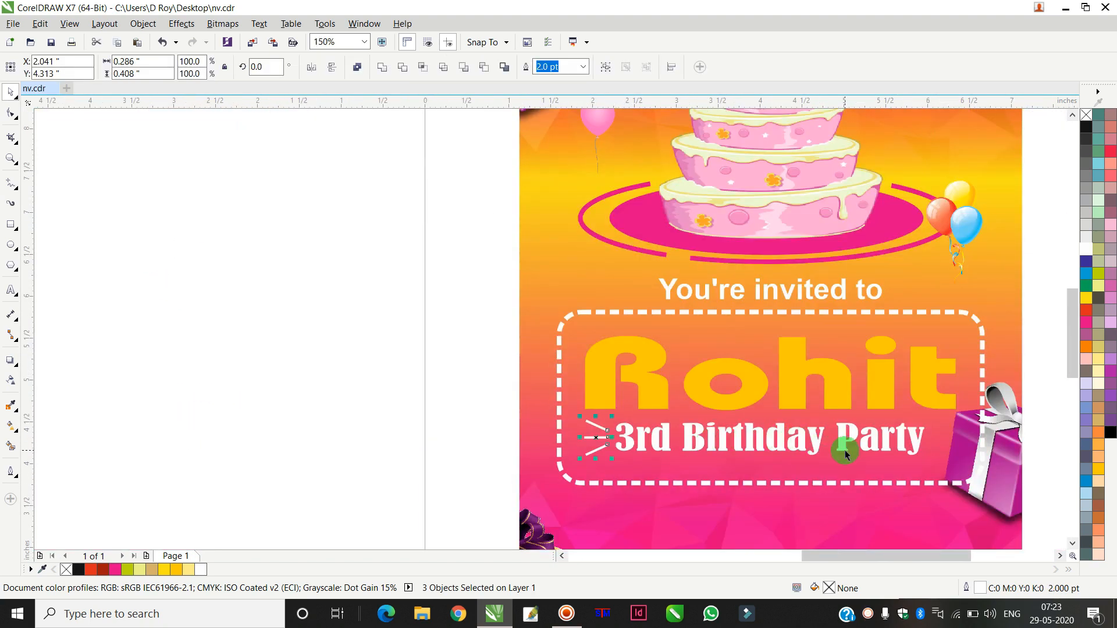
scroll(617, 433, up, 2)
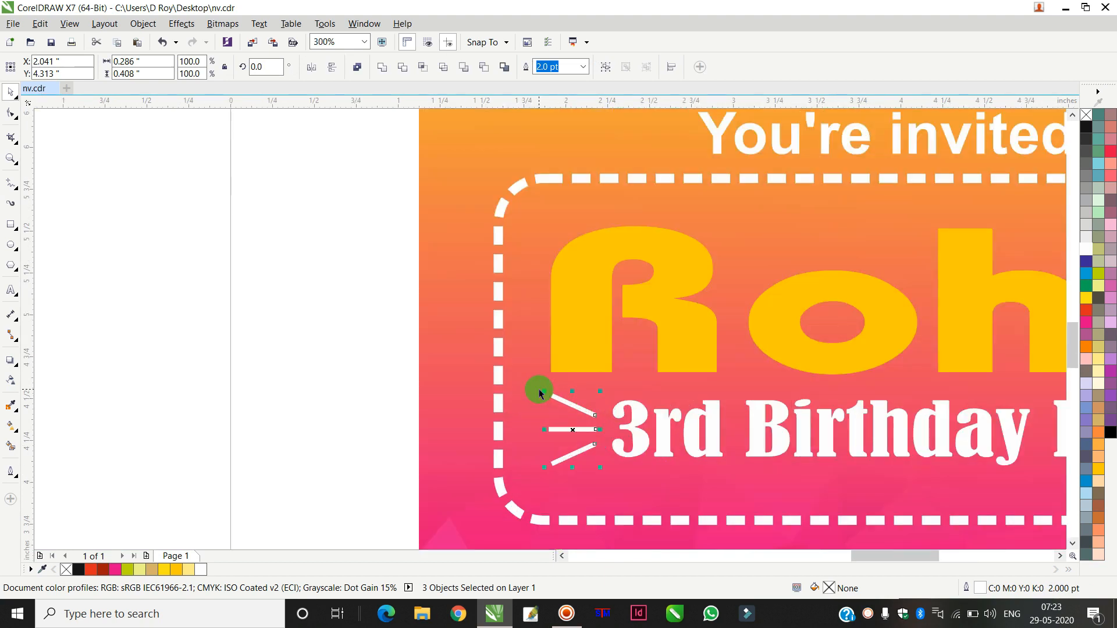
drag(545, 391, 546, 399)
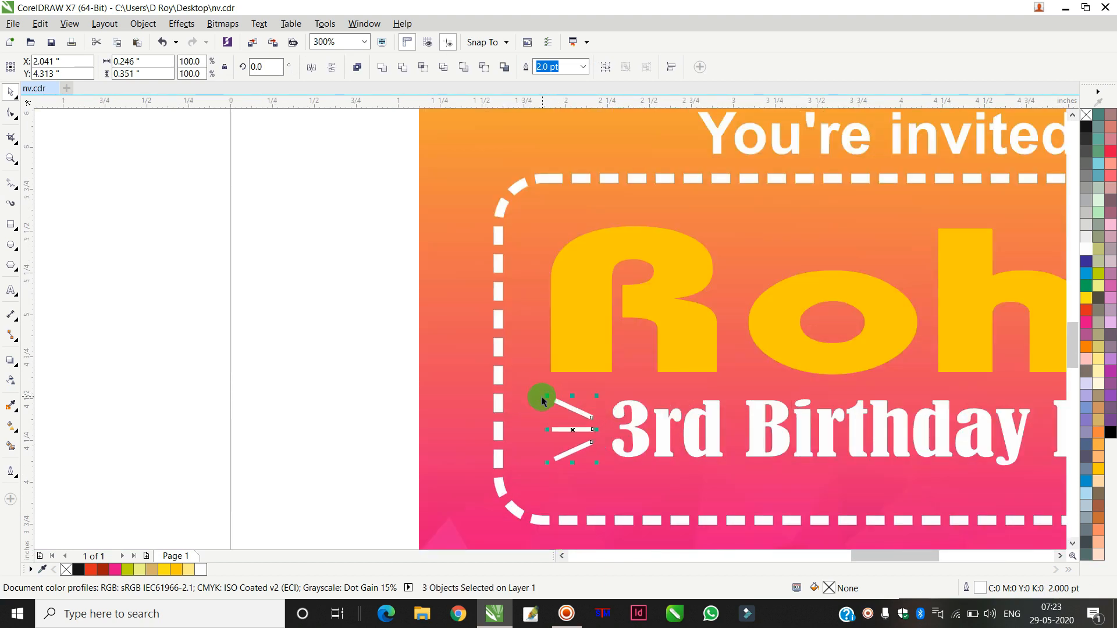
key(ctrl+g)
Step: Copy the line burst to the right end of "3rd Birthday Party" and mirror it horizontally
scroll(807, 442, down, 4)
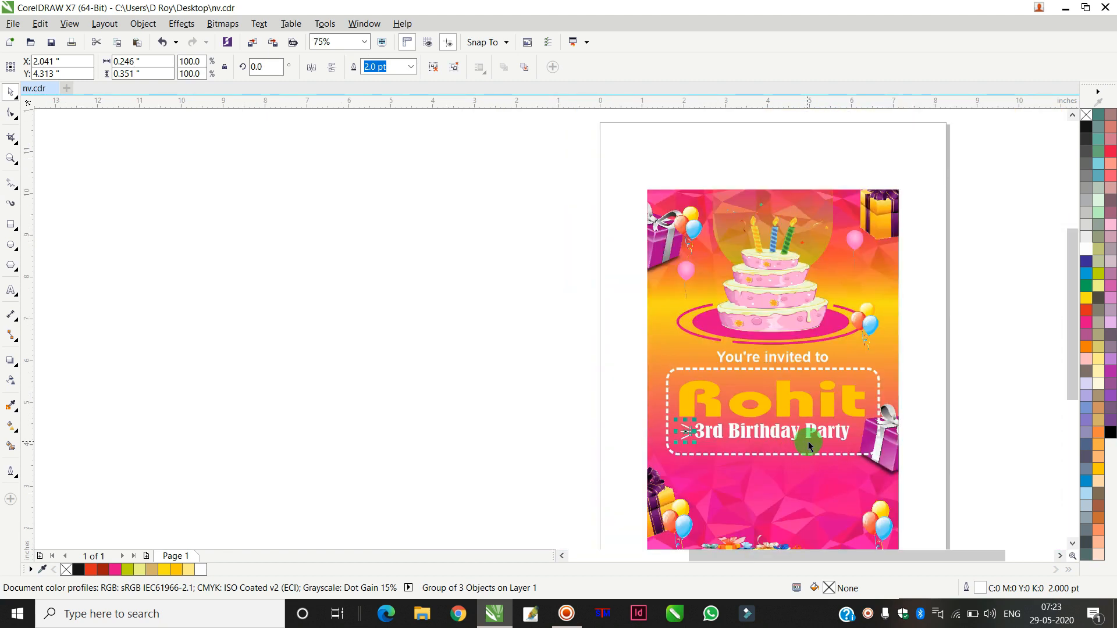
scroll(797, 441, up, 2)
scroll(797, 441, up, 1)
drag(560, 423, 907, 423)
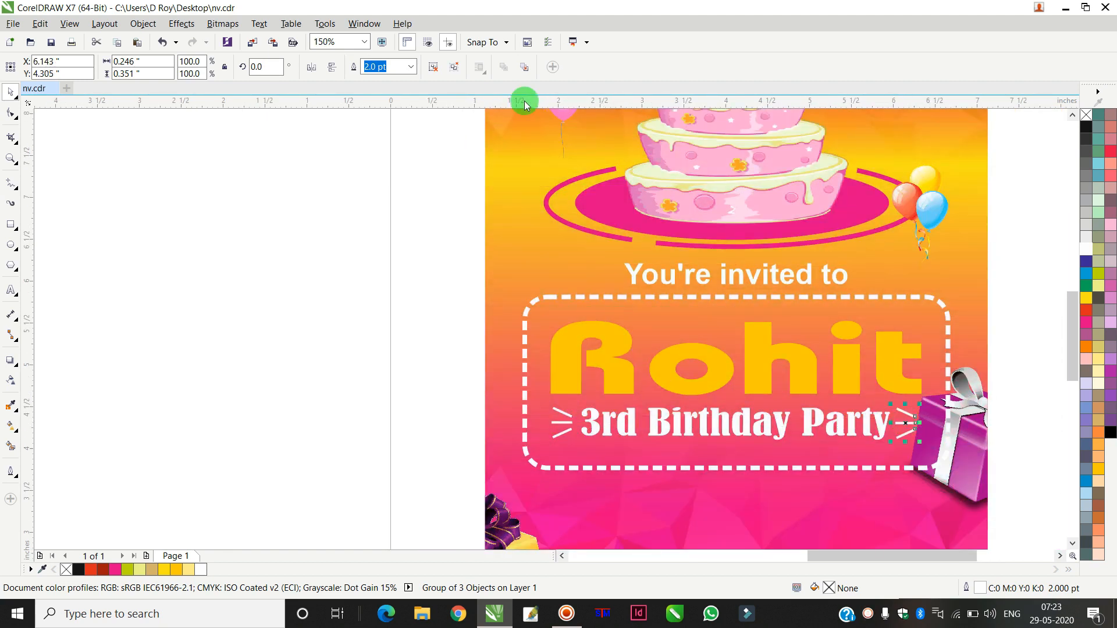
click(312, 67)
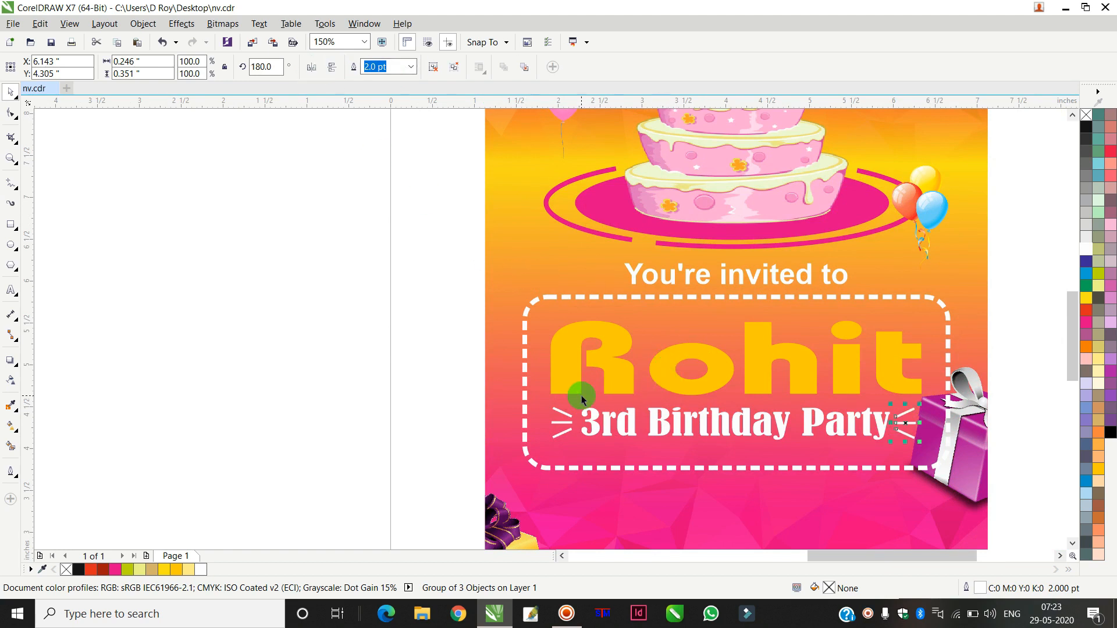
Step: Group both line bursts together with the "3rd Birthday Party" text
click(559, 412)
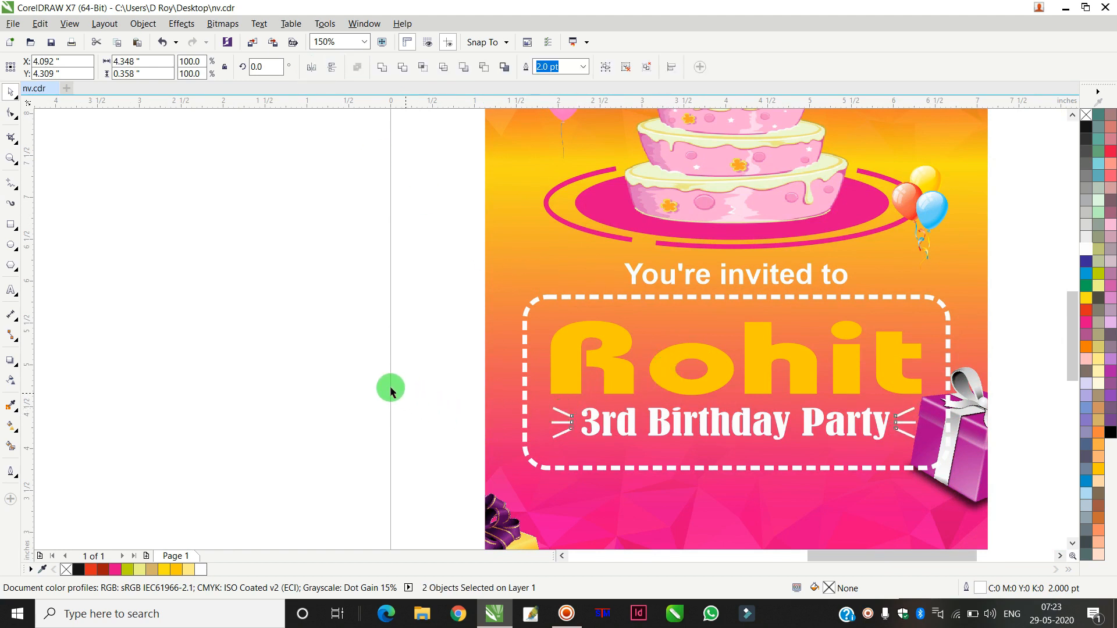
click(424, 367)
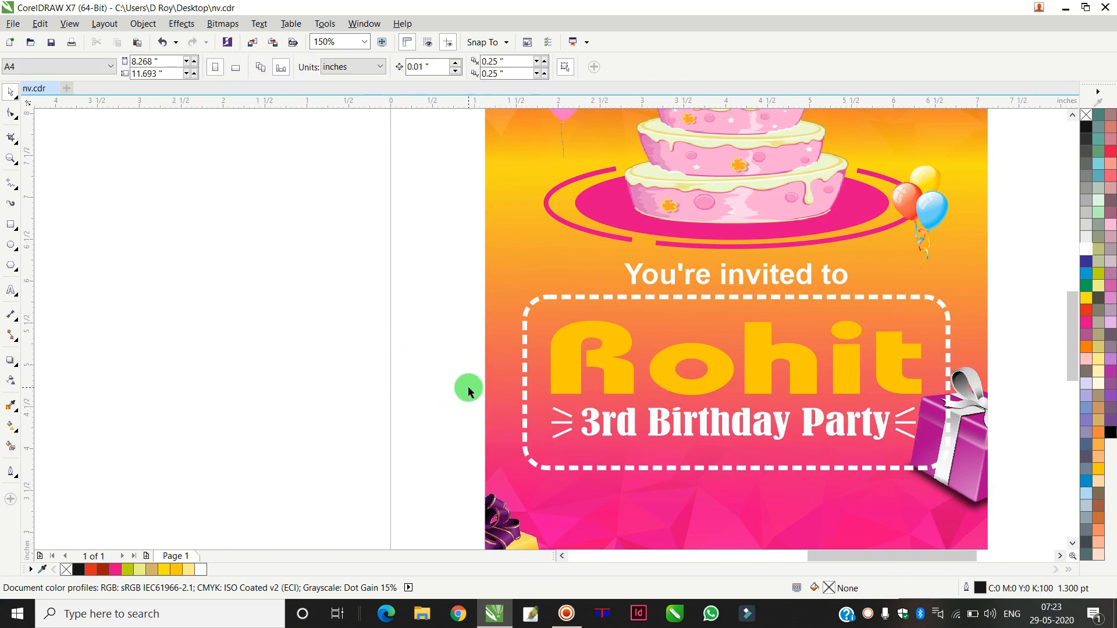
drag(372, 388, 968, 484)
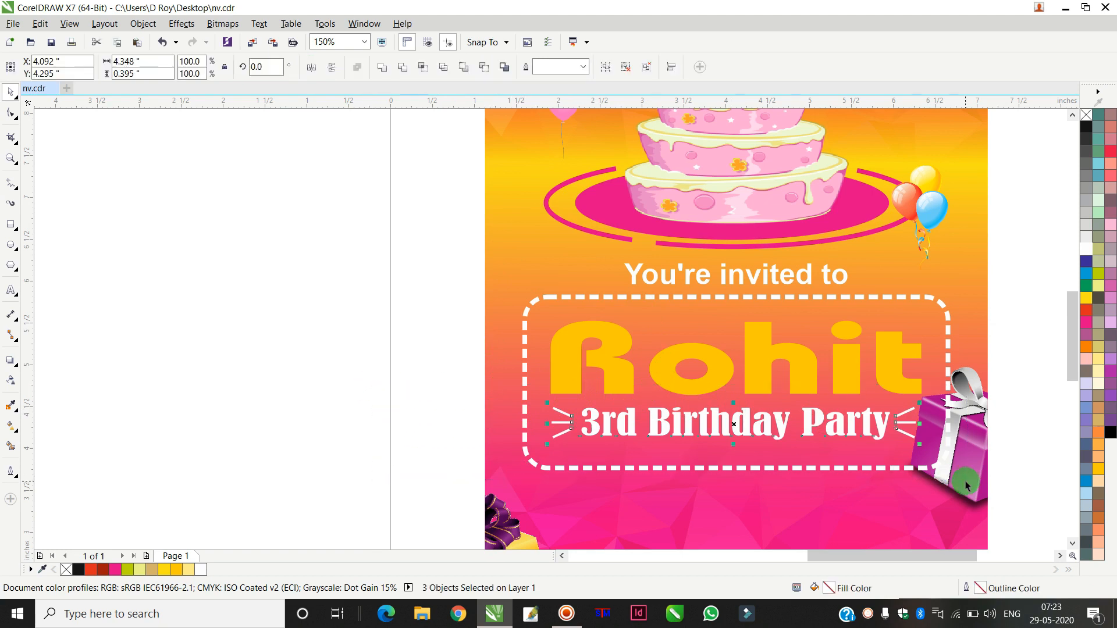
key(ctrl+g)
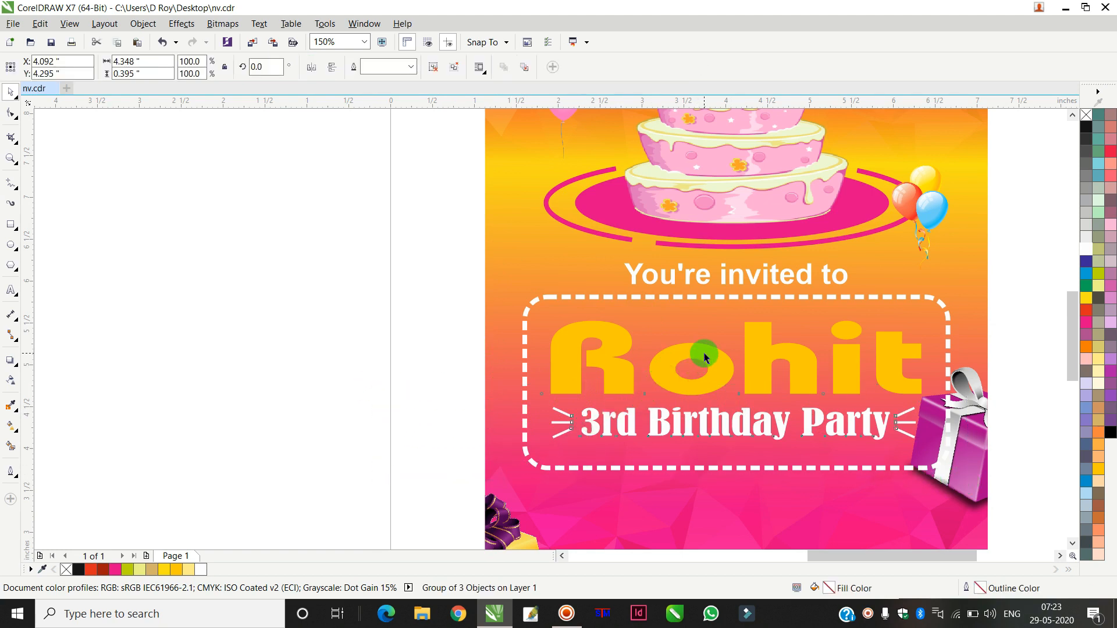
Step: Nudge the "Rohit" text and the subtitle group up and slightly left inside the frame
shift+click(704, 354)
drag(706, 358, 706, 359)
key(Up)
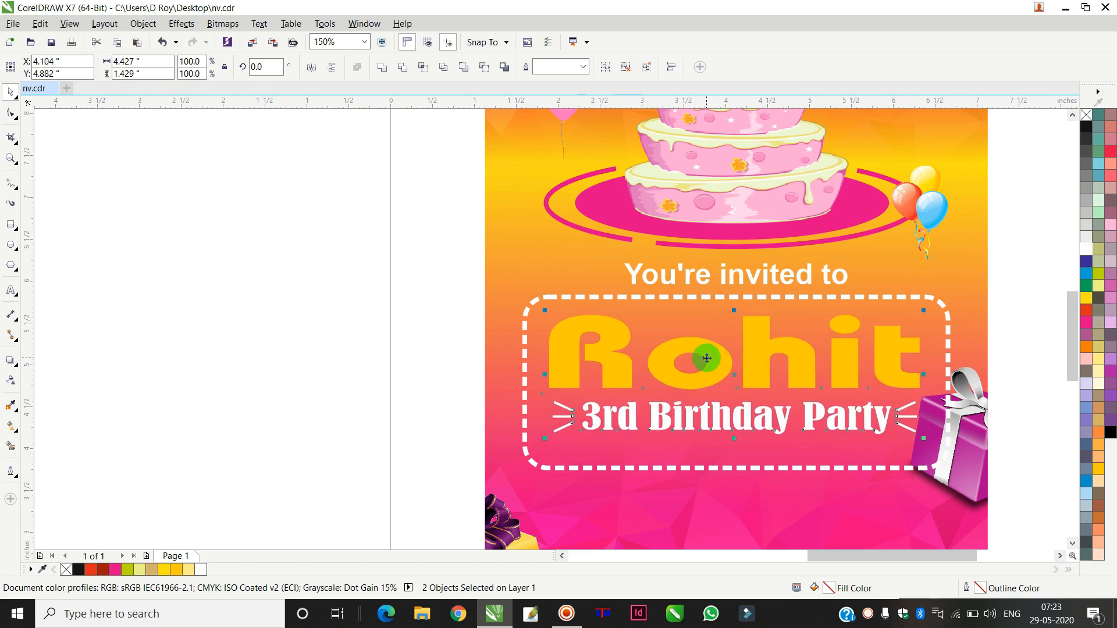
key(Left)
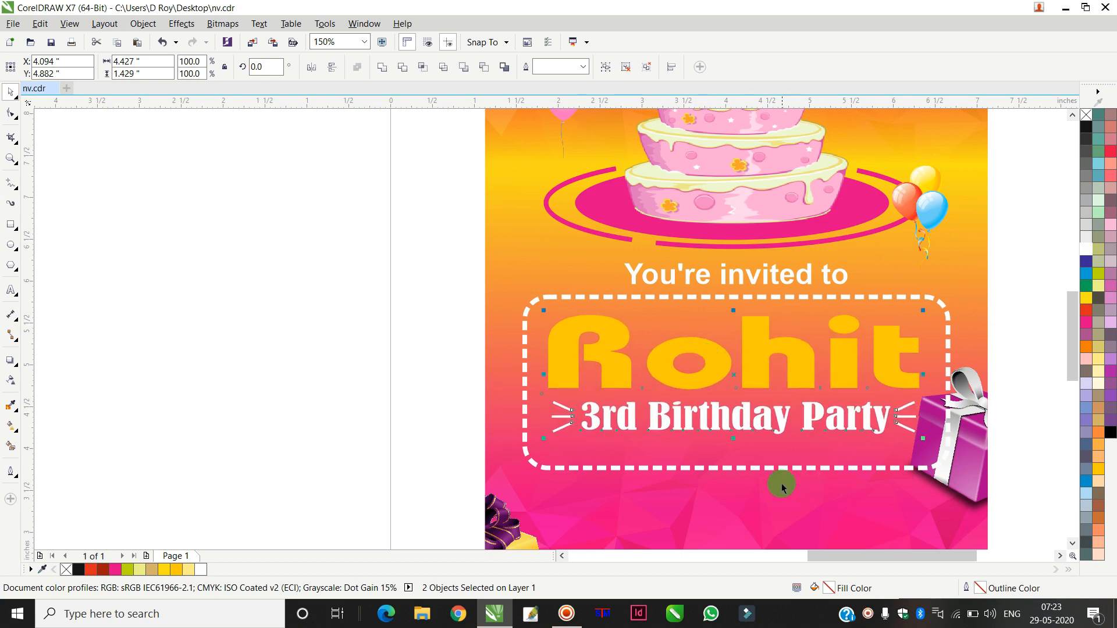
Step: Resize the dashed frame slightly to fit snugly around the text
click(759, 473)
drag(738, 473, 756, 458)
scroll(756, 461, down, 2)
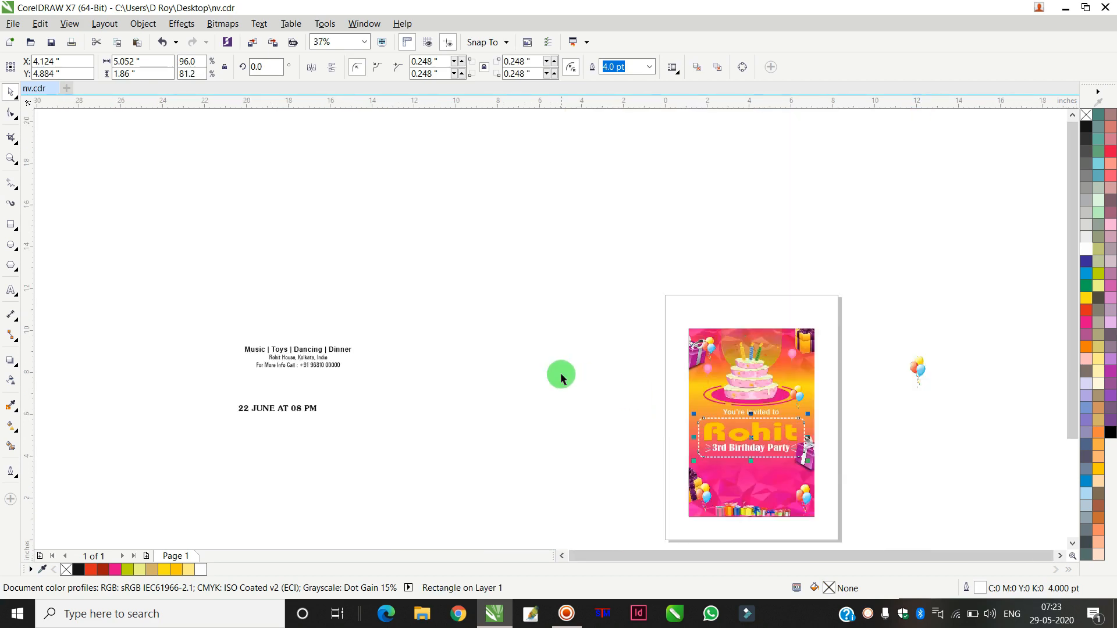
Step: Edit the background's fountain fill with the Interactive Fill tool, coloring its upper node red-orange
click(561, 378)
scroll(781, 437, up, 1)
click(845, 372)
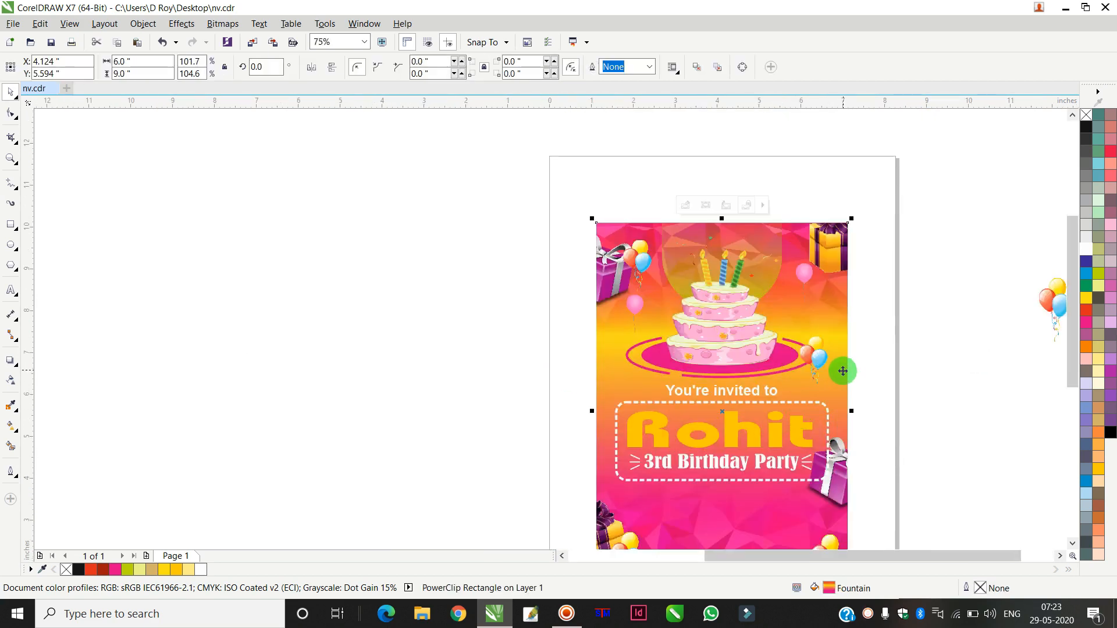
click(18, 428)
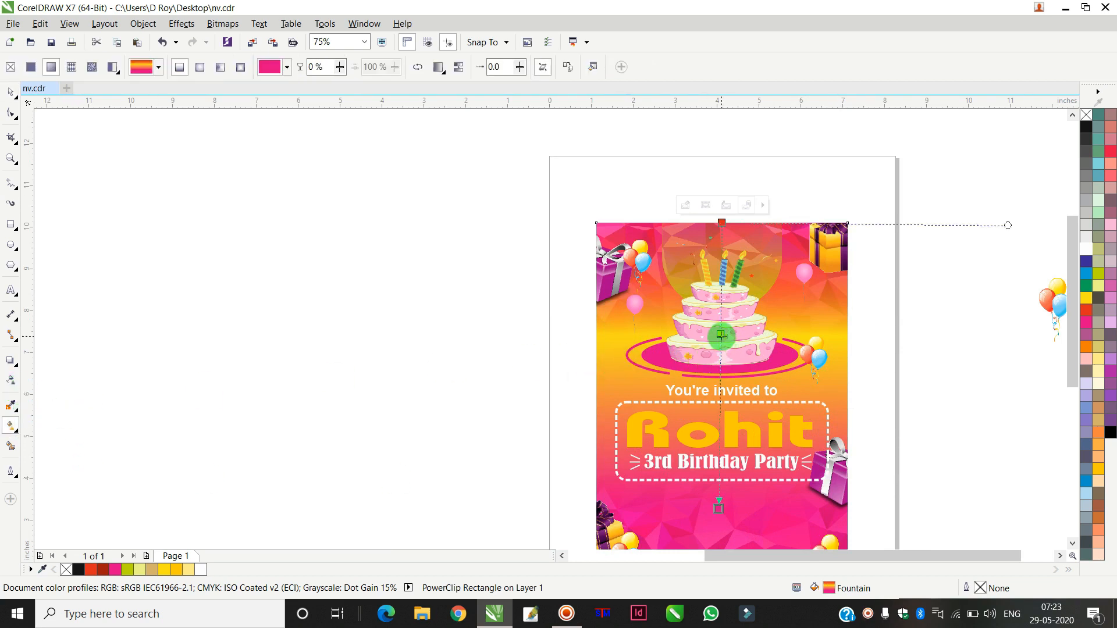
drag(721, 335, 719, 390)
click(1087, 310)
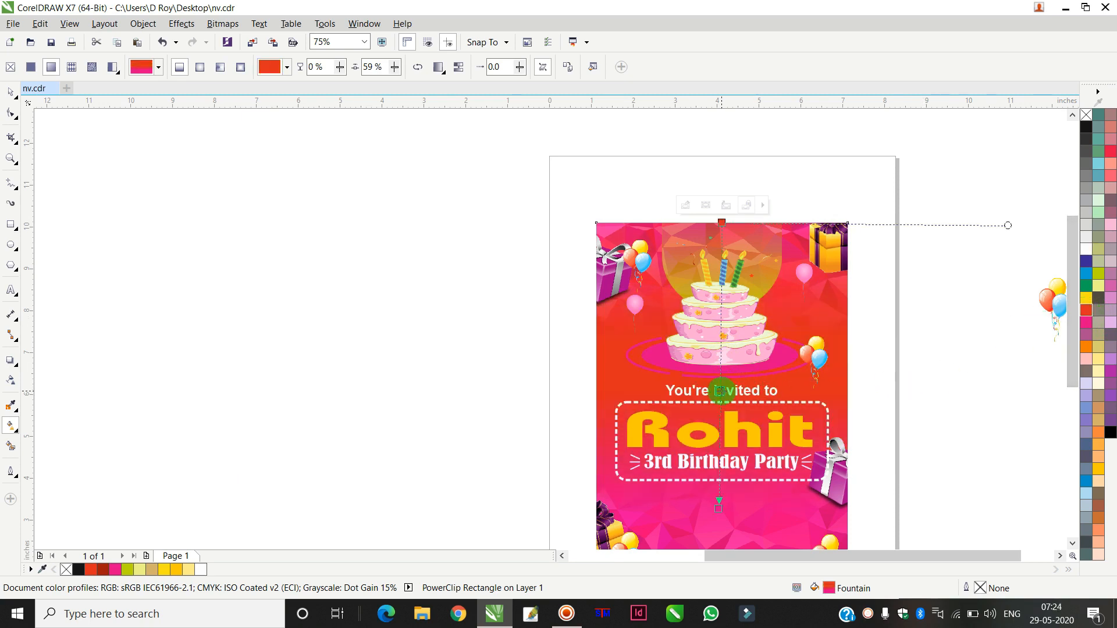
Step: Drag the background gradient's midpoint and lower node further down the page
drag(720, 386, 722, 453)
scroll(738, 463, down, 1)
scroll(743, 494, up, 1)
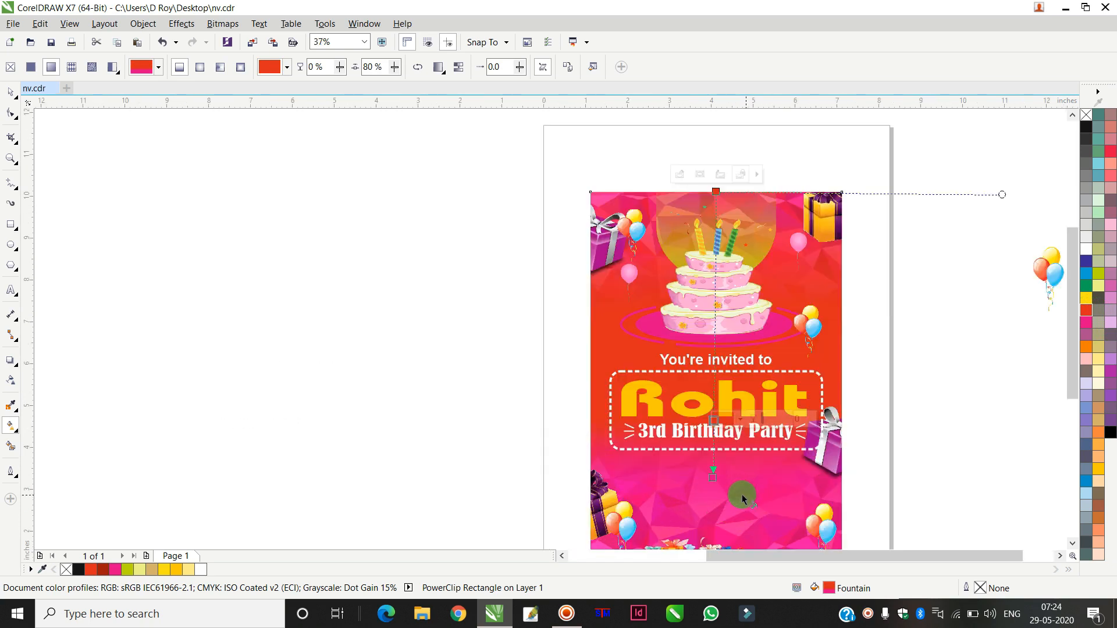
drag(714, 479, 716, 517)
click(716, 453)
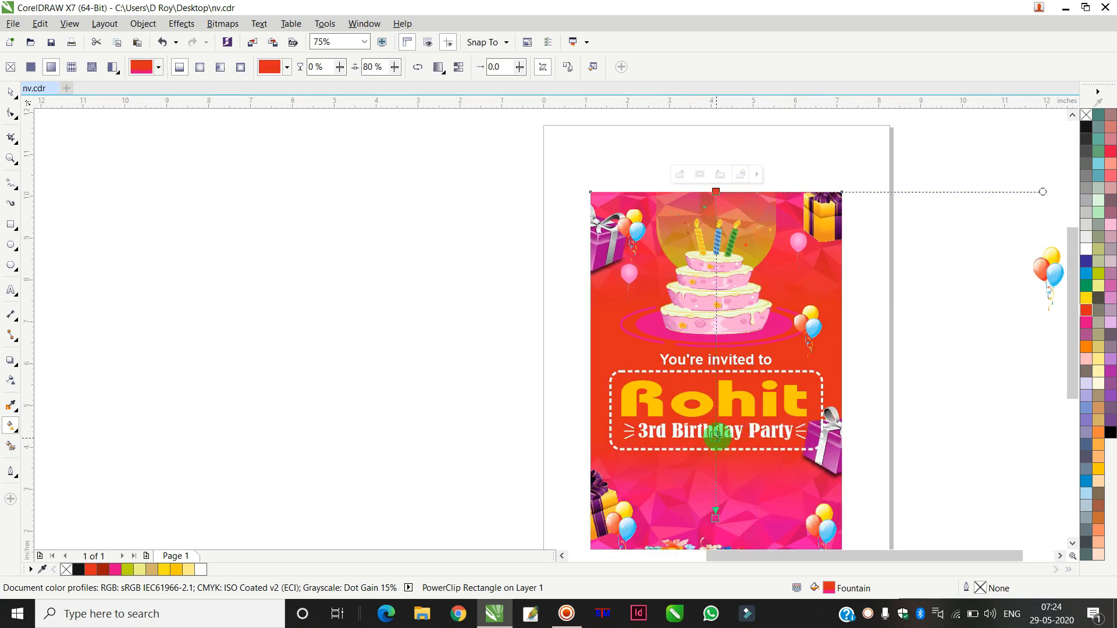
Step: Recolor the background gradient's middle node a deeper red using the node's color picker
drag(716, 430, 715, 430)
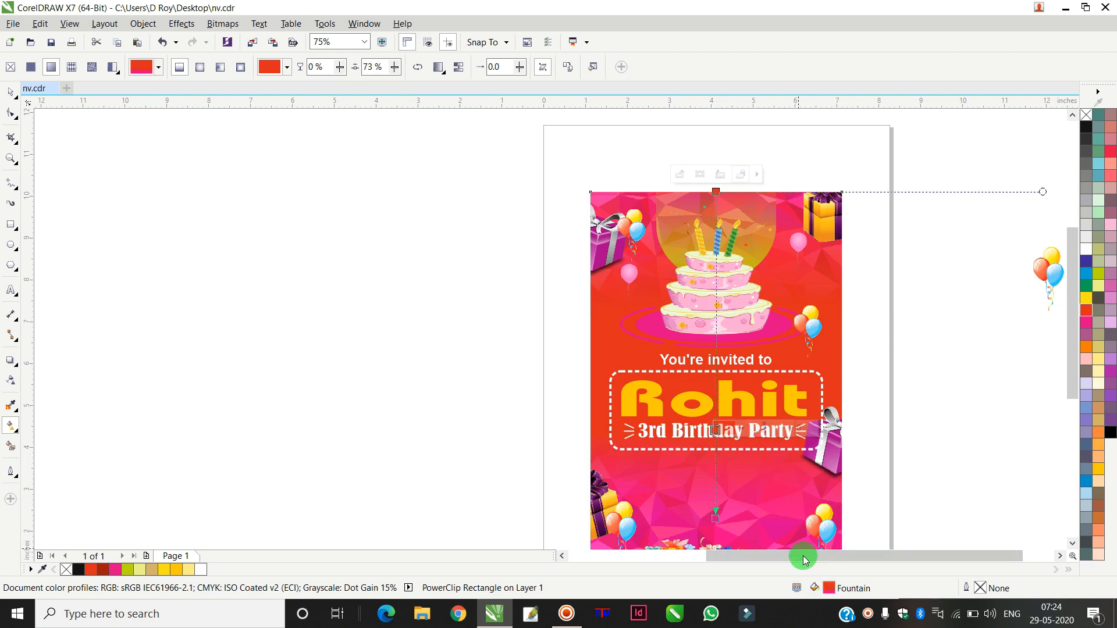
double_click(829, 588)
click(1011, 284)
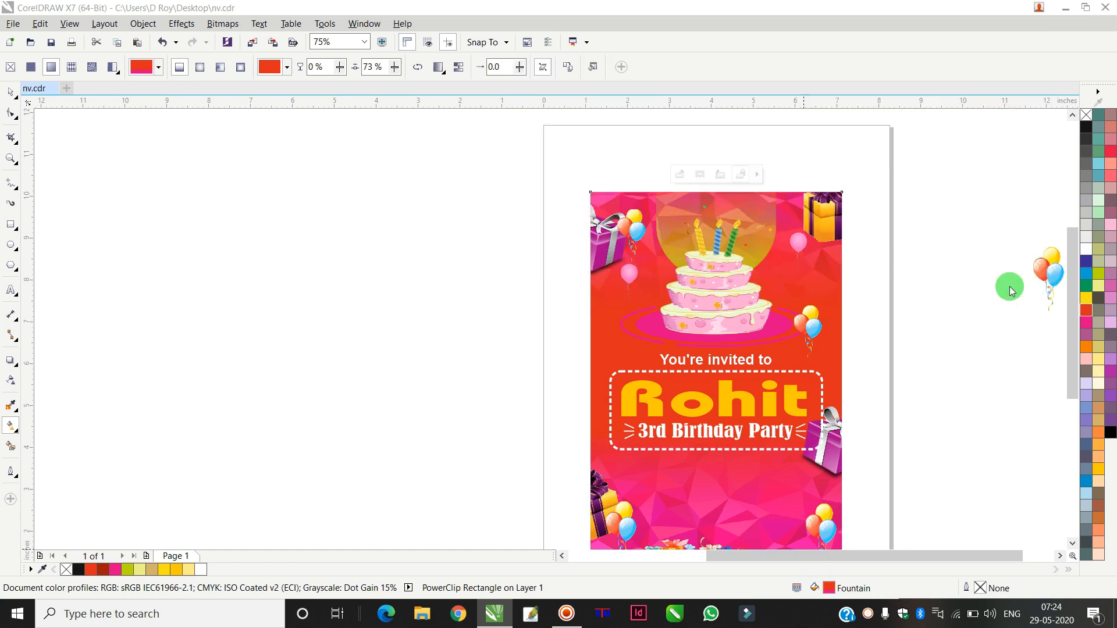
click(719, 428)
click(716, 431)
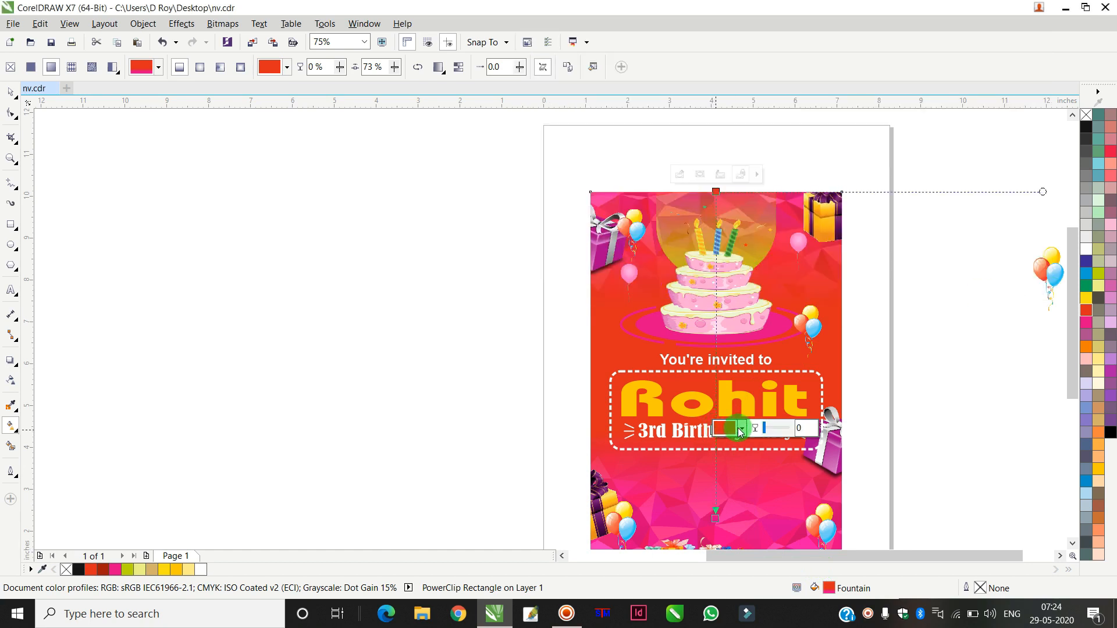
click(742, 427)
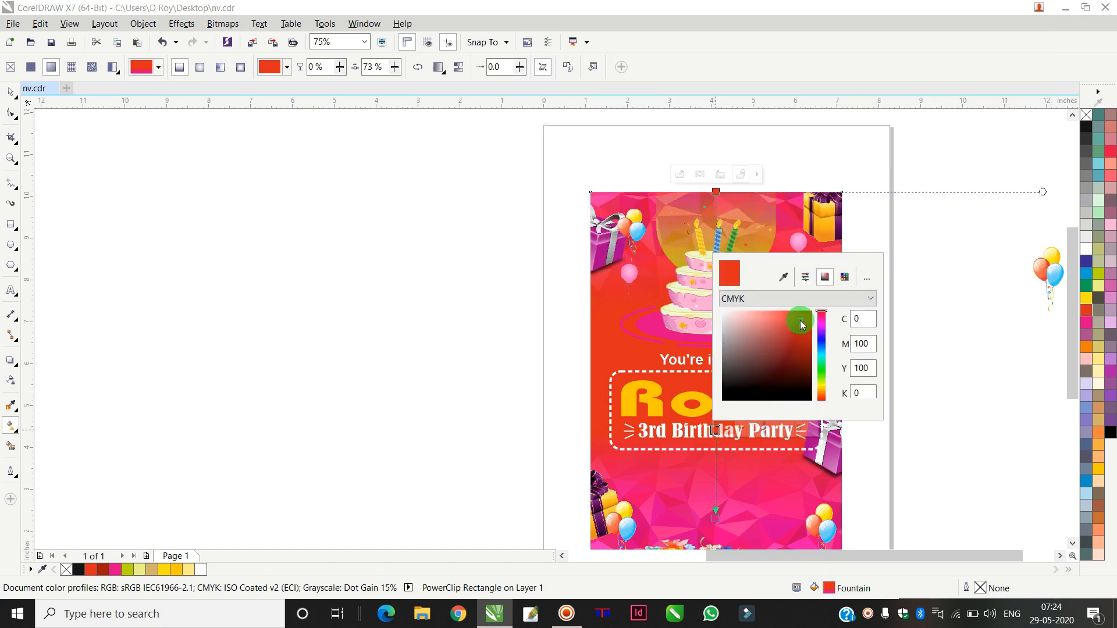
click(802, 333)
click(468, 307)
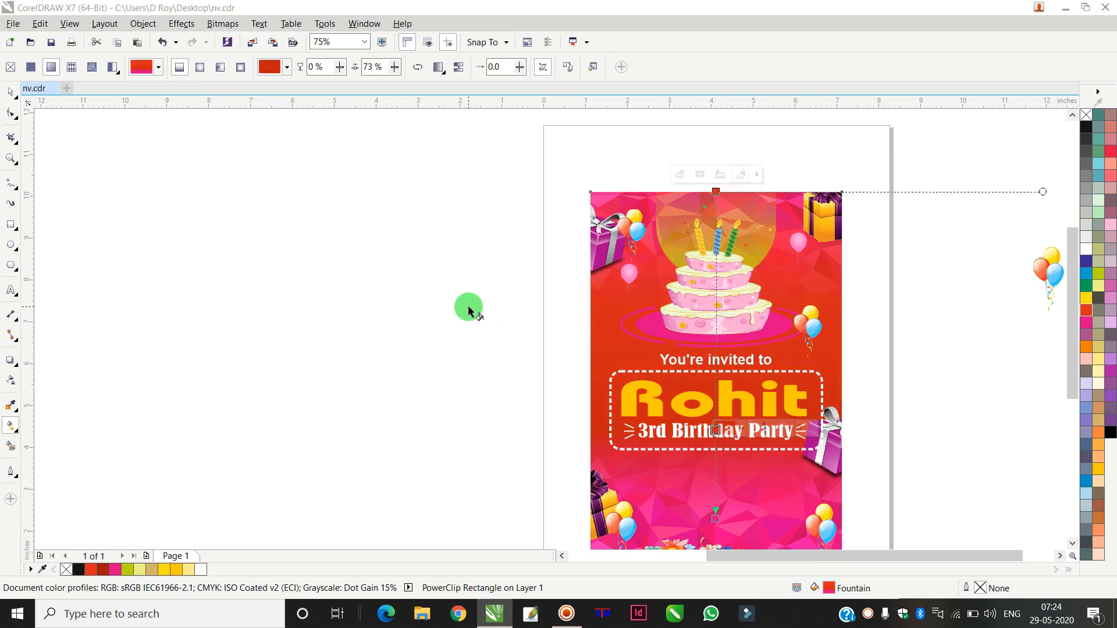
Step: Add a yellow node to the background gradient near the cake and move the red node up above the invitation text
click(718, 261)
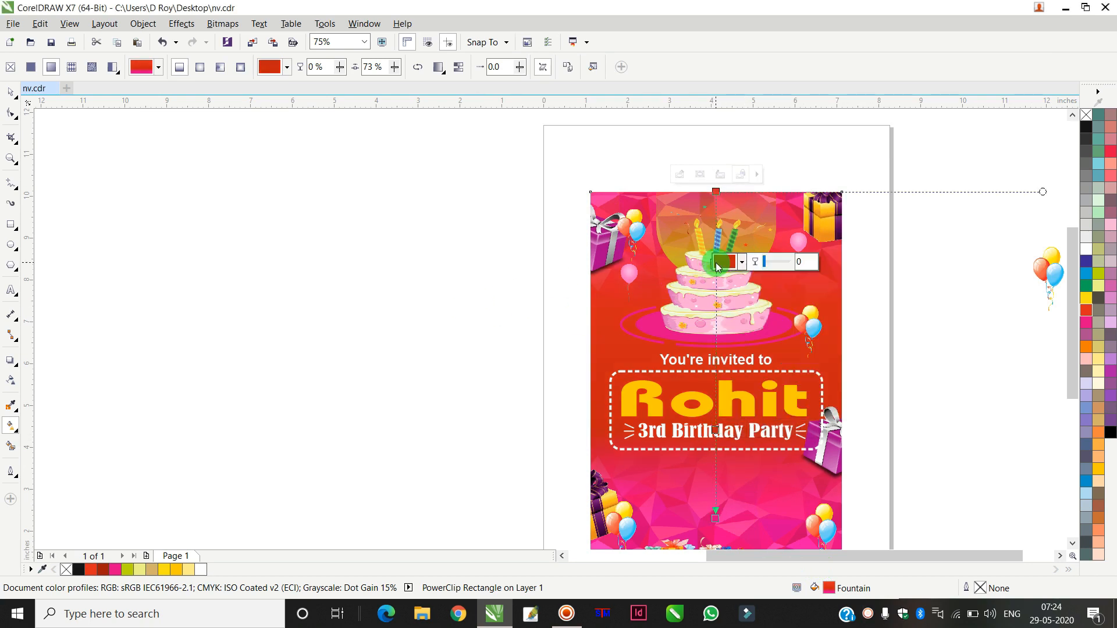
click(1099, 286)
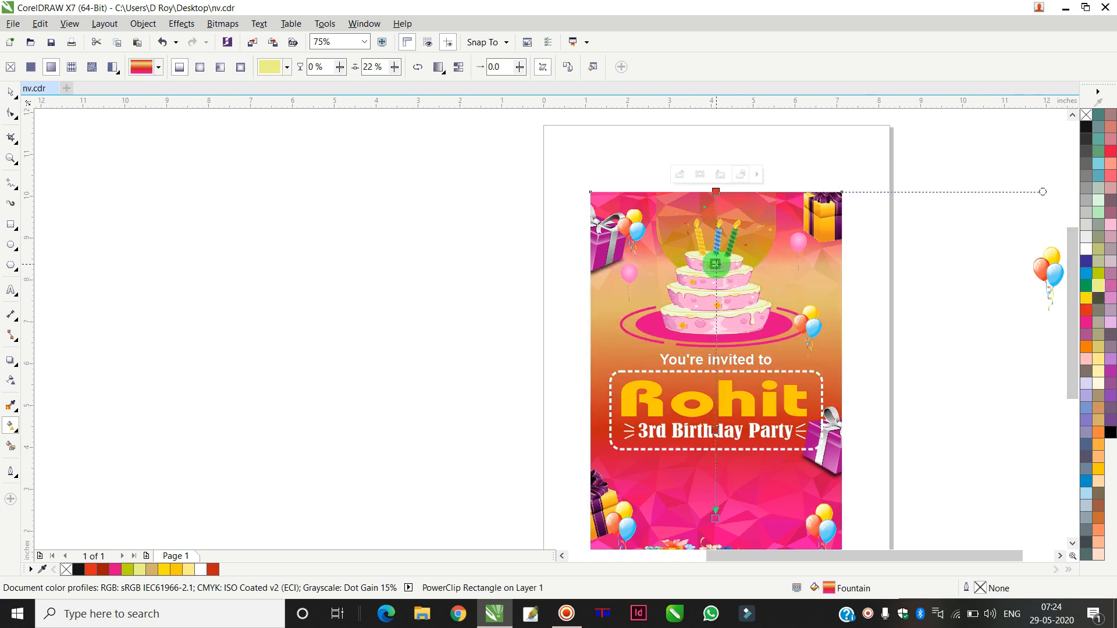
click(1086, 297)
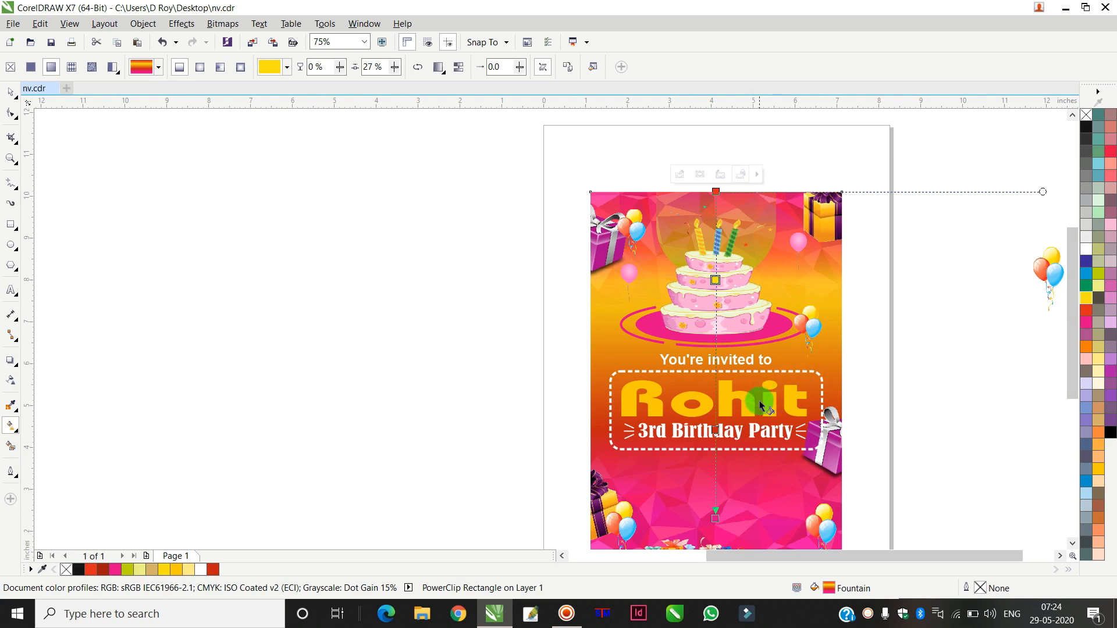
drag(717, 431, 721, 376)
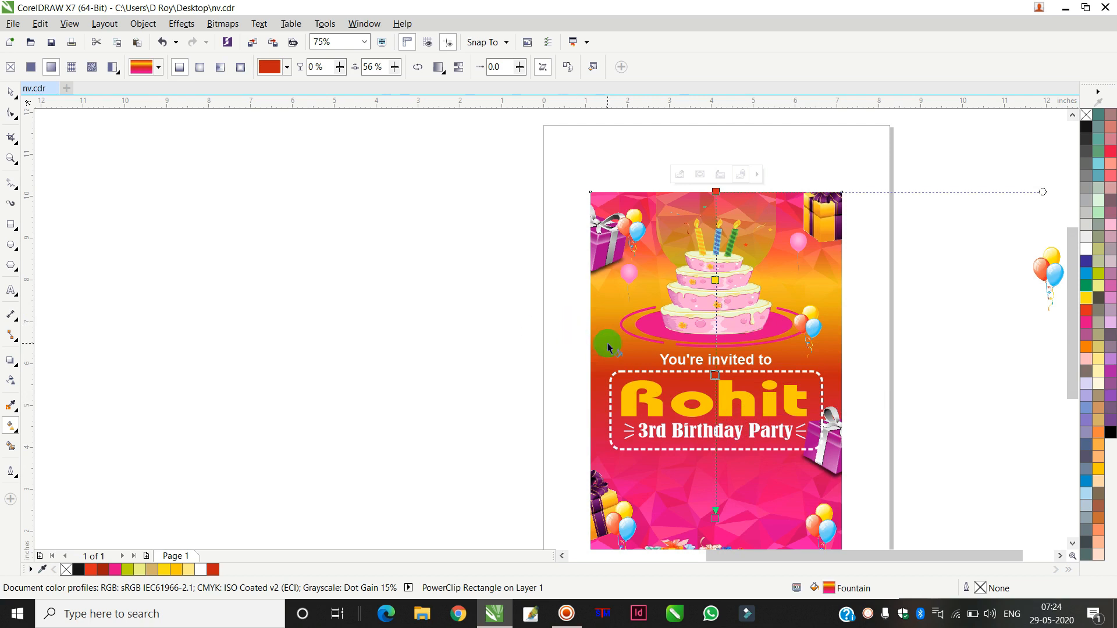
Step: Move the date text and the event-details text block from the pasteboard next to the invitation page
click(12, 93)
click(483, 319)
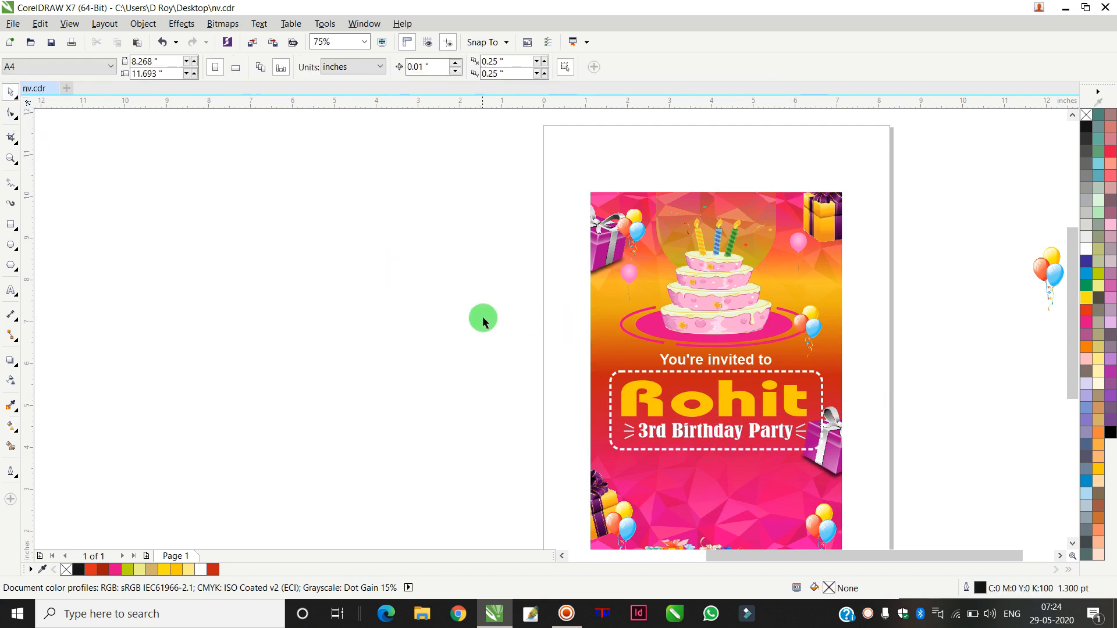
scroll(484, 316, down, 2)
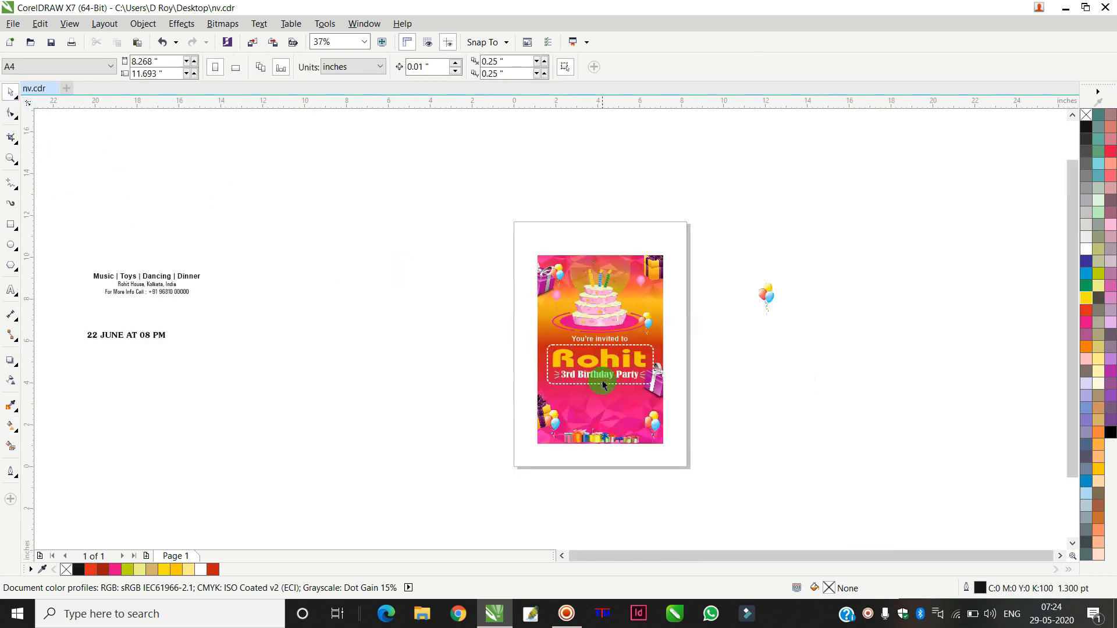
scroll(602, 379, up, 2)
scroll(588, 375, down, 2)
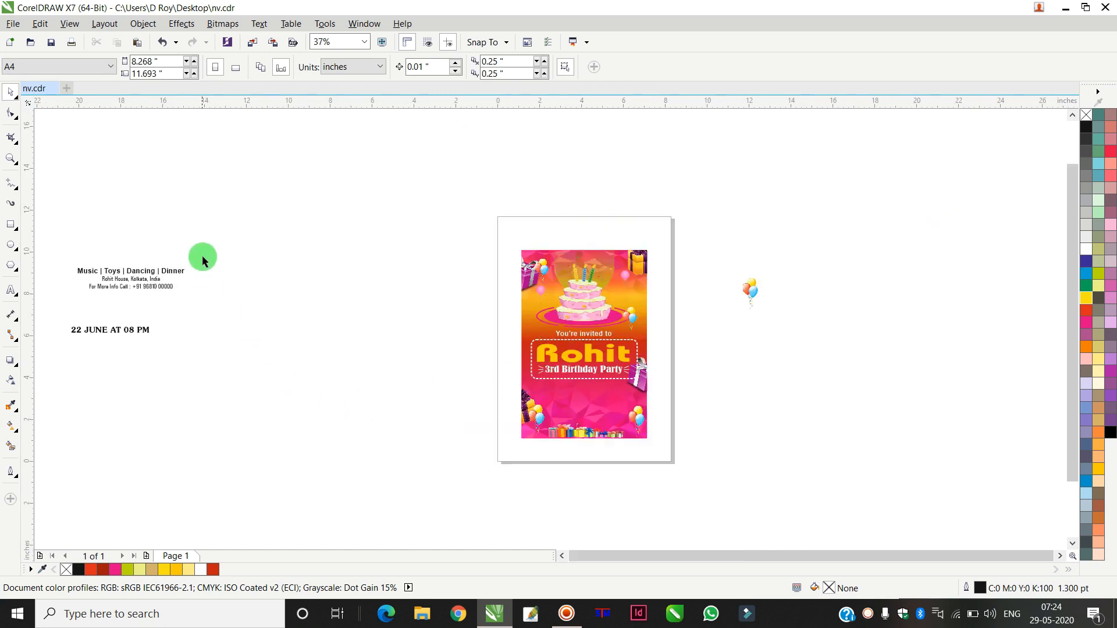
drag(207, 273, 50, 304)
drag(150, 285, 436, 359)
drag(156, 336, 605, 393)
scroll(605, 389, up, 4)
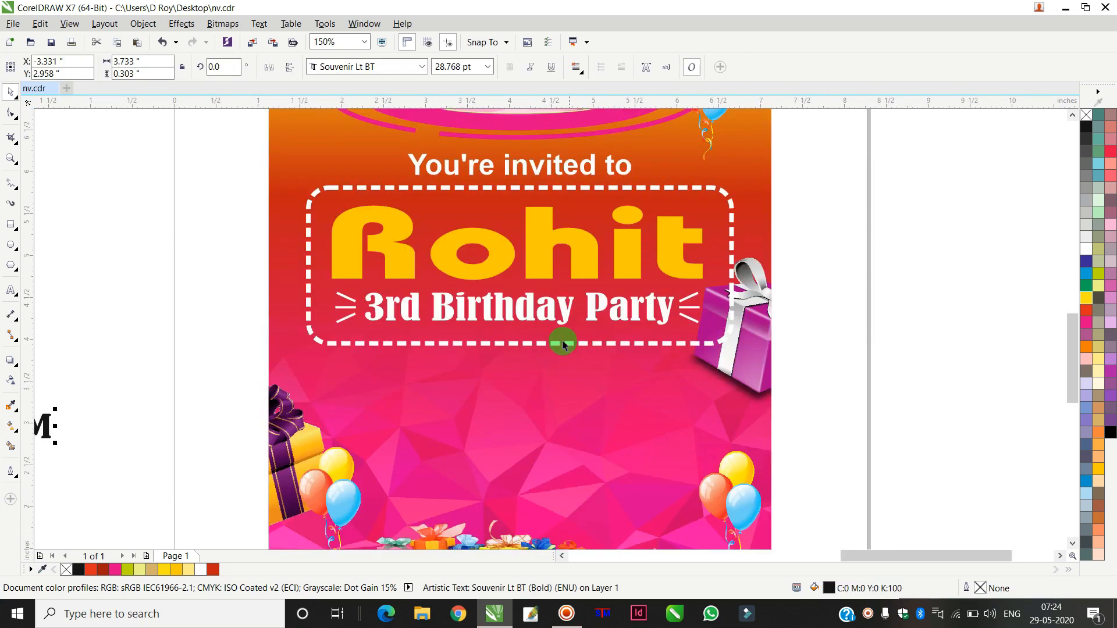
Step: Nudge the dashed frame up slightly
click(527, 346)
drag(519, 348, 520, 339)
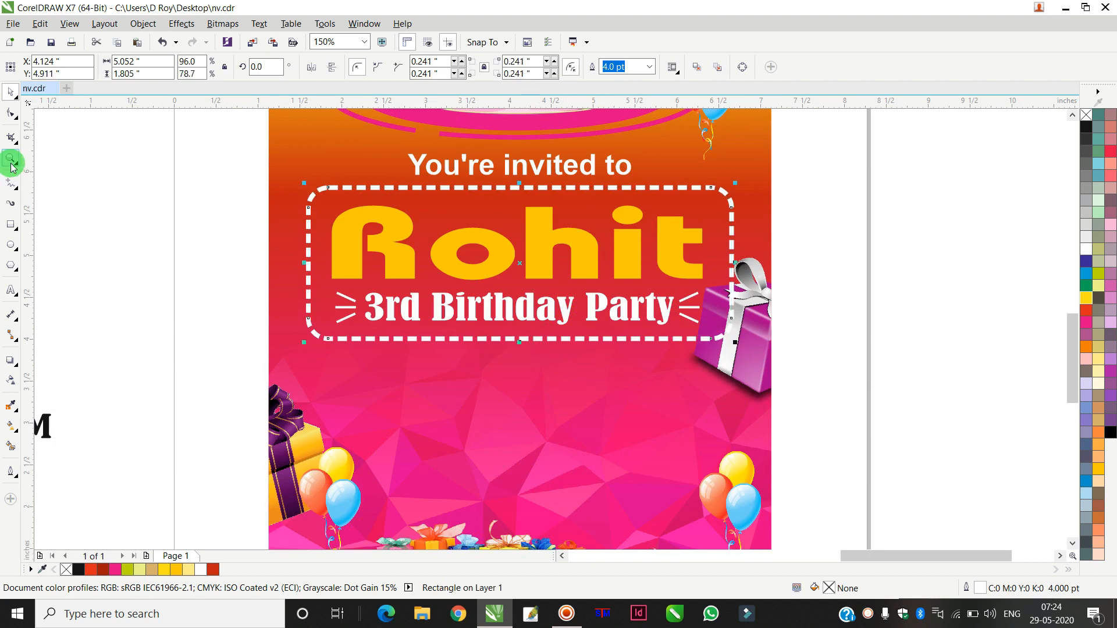
Step: Draw a rectangle about 5.16 by 0.54 inches below the dashed frame and fill it black
drag(291, 356, 725, 401)
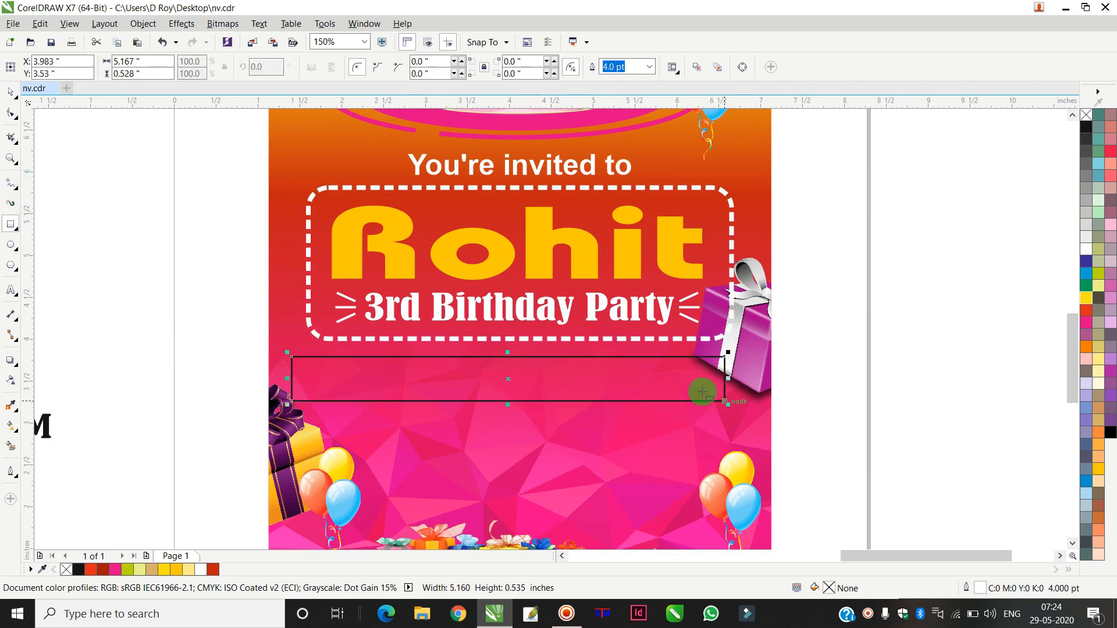
click(1086, 126)
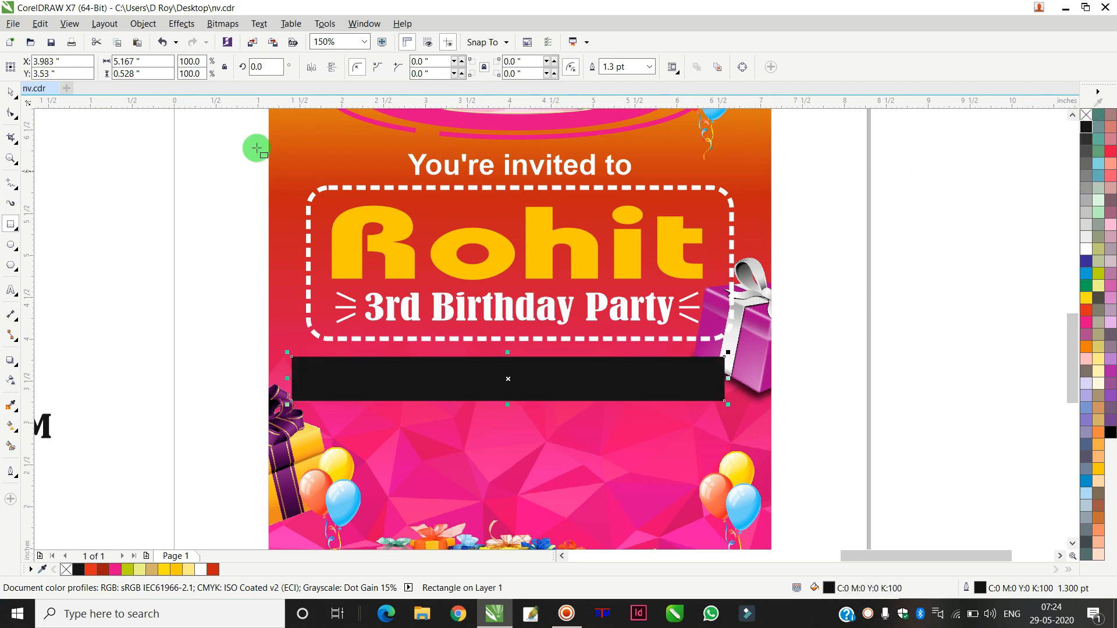
click(14, 87)
Step: Move the black rectangle up under the frame and center it horizontally with the dashed frame
scroll(519, 361, up, 1)
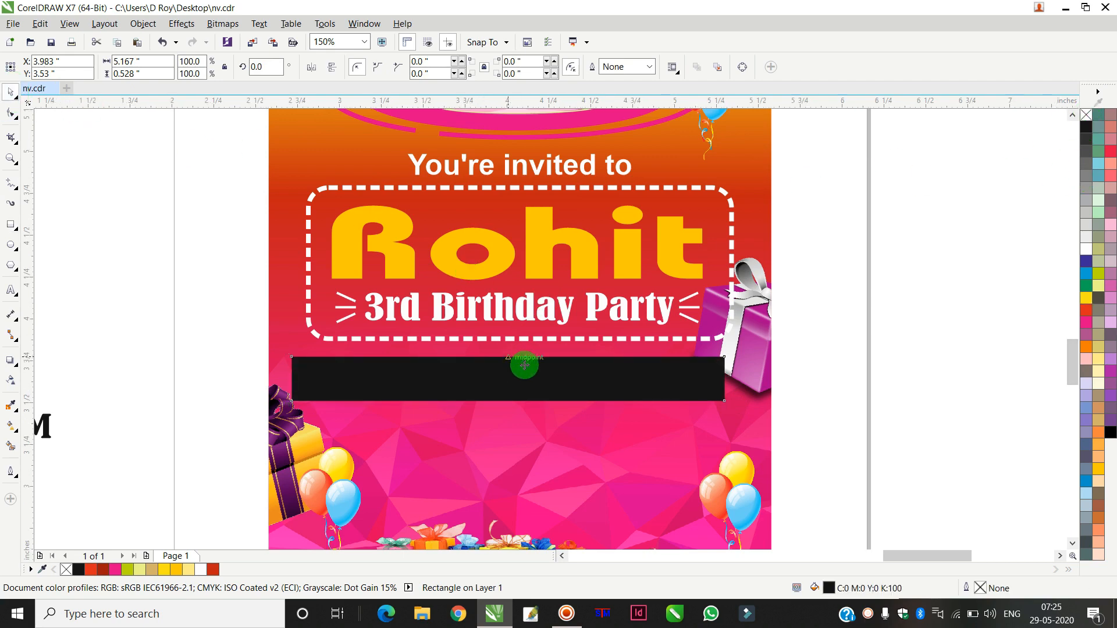
drag(554, 373, 559, 361)
shift+click(531, 317)
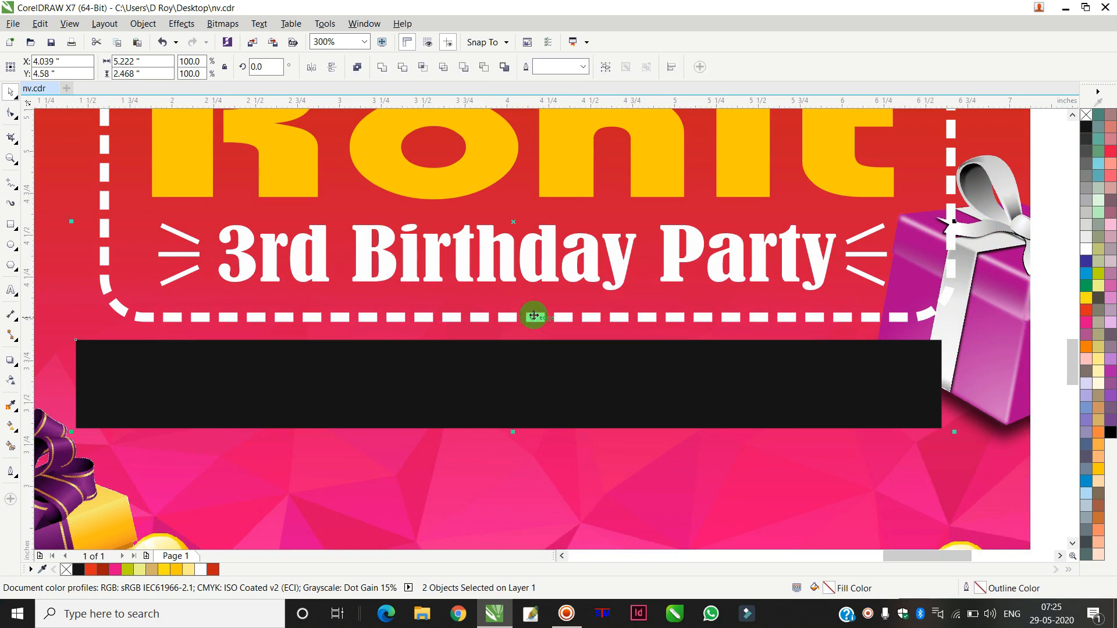
key(c)
Step: Reduce the black rectangle's height slightly by pulling its lower edge up
scroll(551, 344, down, 2)
click(847, 264)
scroll(494, 342, up, 2)
click(532, 358)
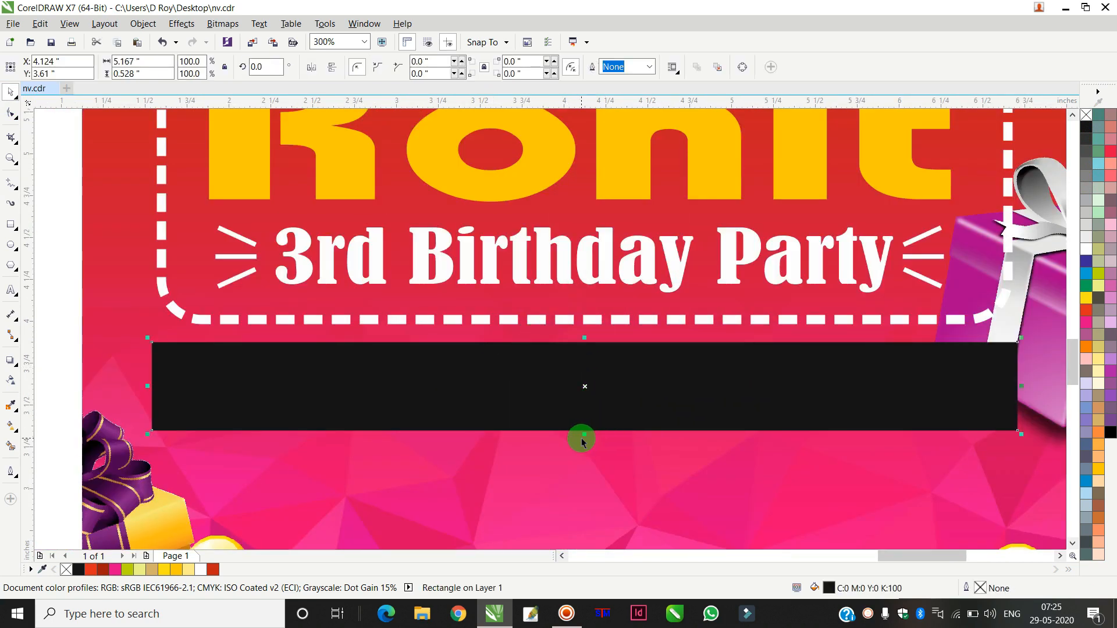
drag(585, 435, 591, 427)
Step: Convert the rectangle to curves and pull notches into its left and right ends to form a ribbon banner
right_click(654, 378)
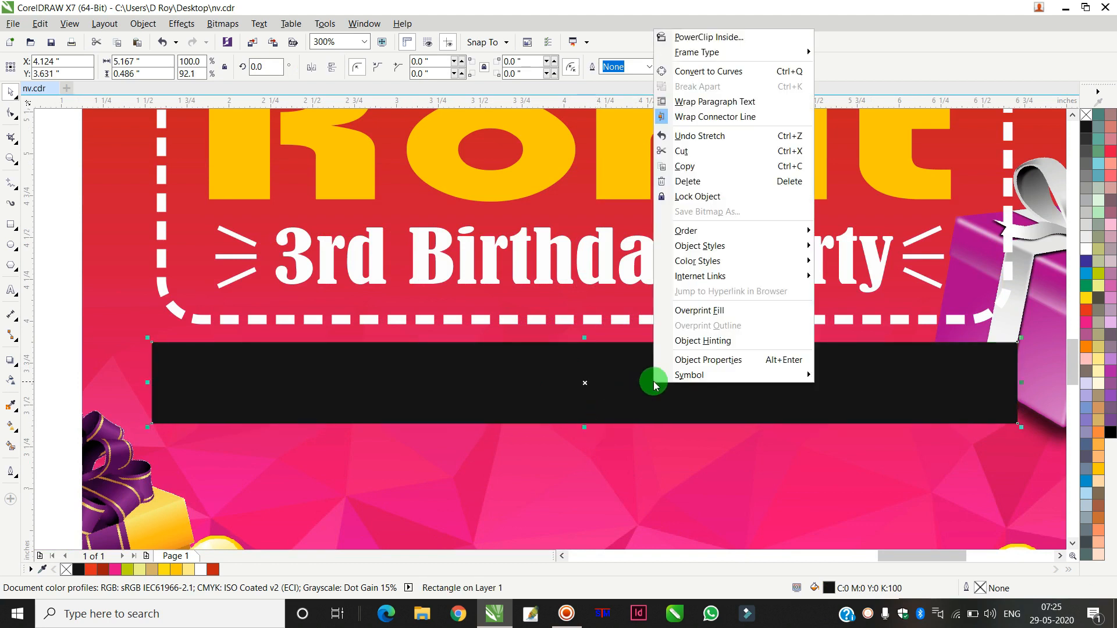
click(690, 71)
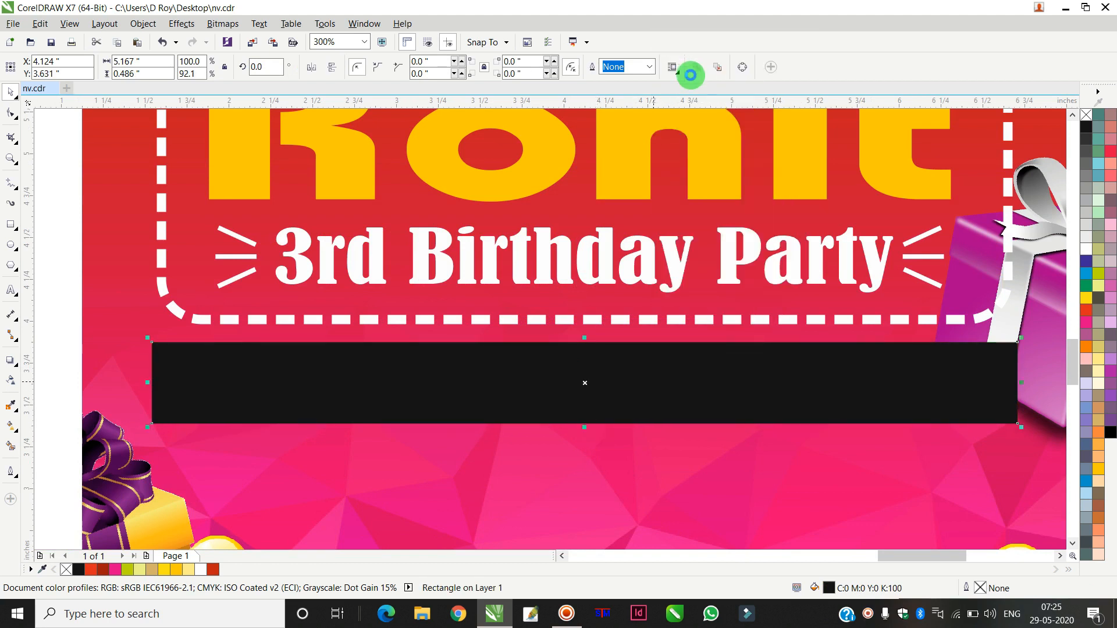
click(12, 114)
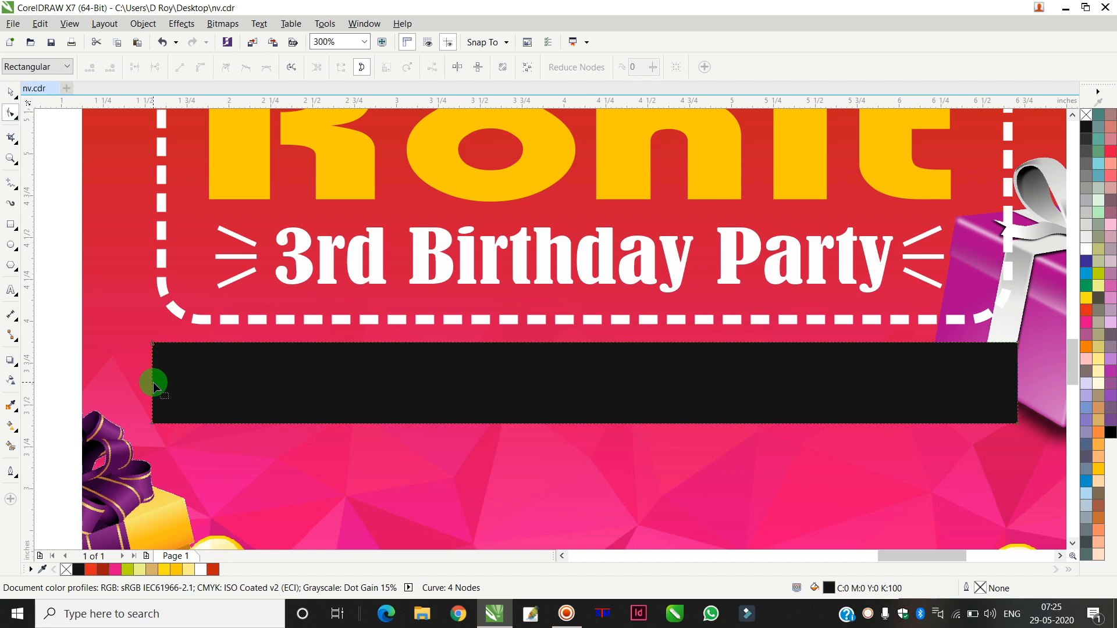
drag(154, 384, 207, 386)
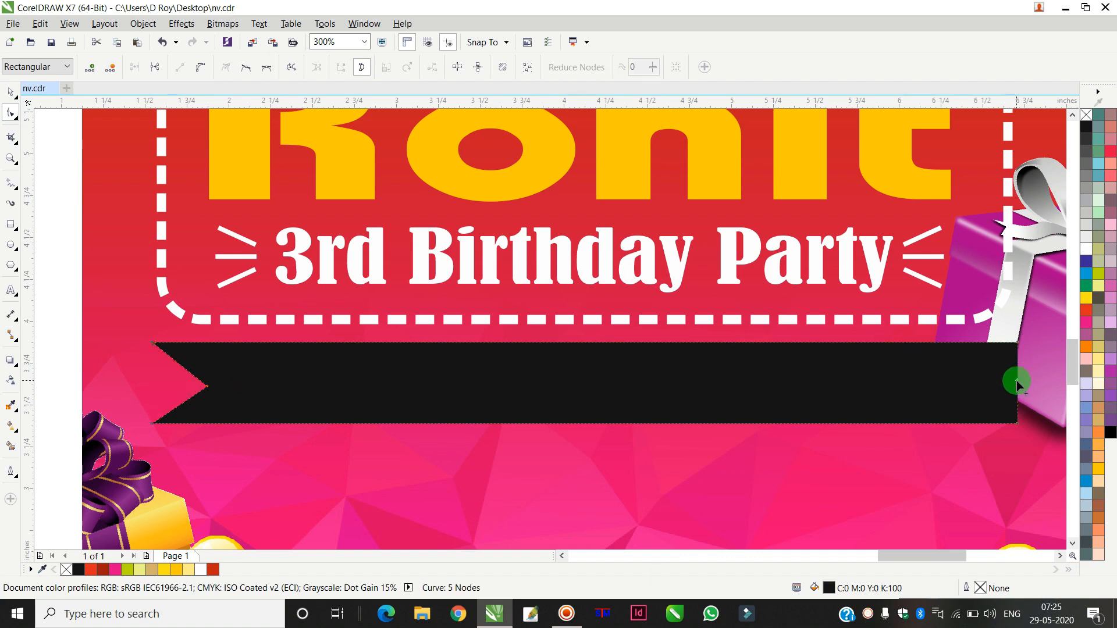
drag(1017, 381, 959, 386)
mouse_move(896, 110)
mouse_down()
mouse_move(896, 173)
mouse_move(935, 371)
mouse_move(969, 391)
mouse_move(972, 45)
mouse_up()
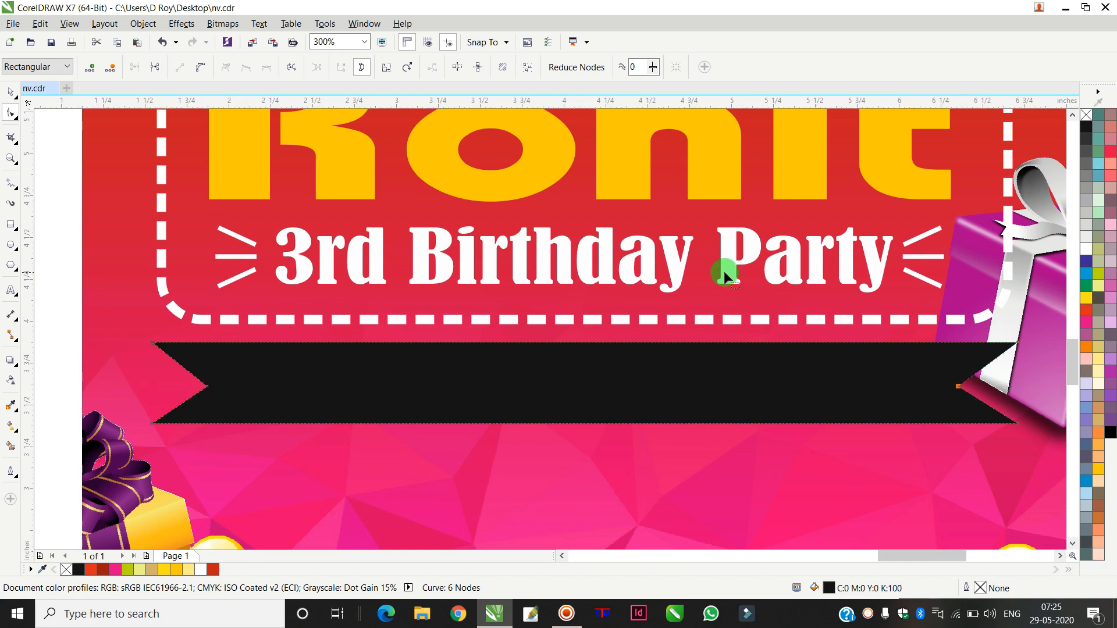
click(10, 91)
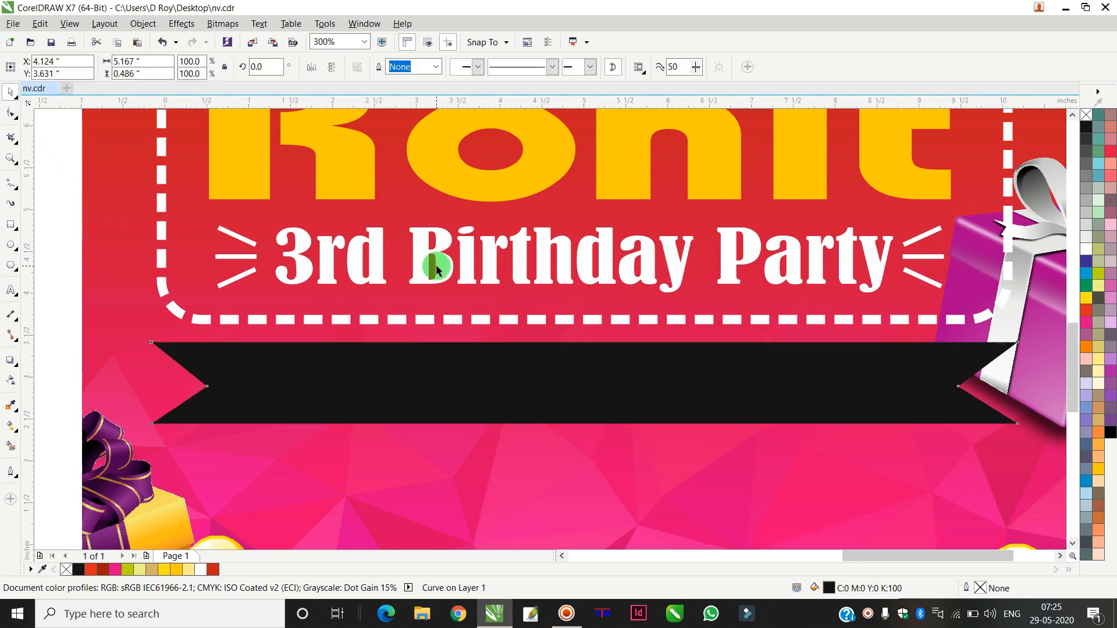
Step: Bring the "22 JUNE AT 08 PM" text onto the invitation and color it white
scroll(430, 257, down, 1)
shift+click(579, 389)
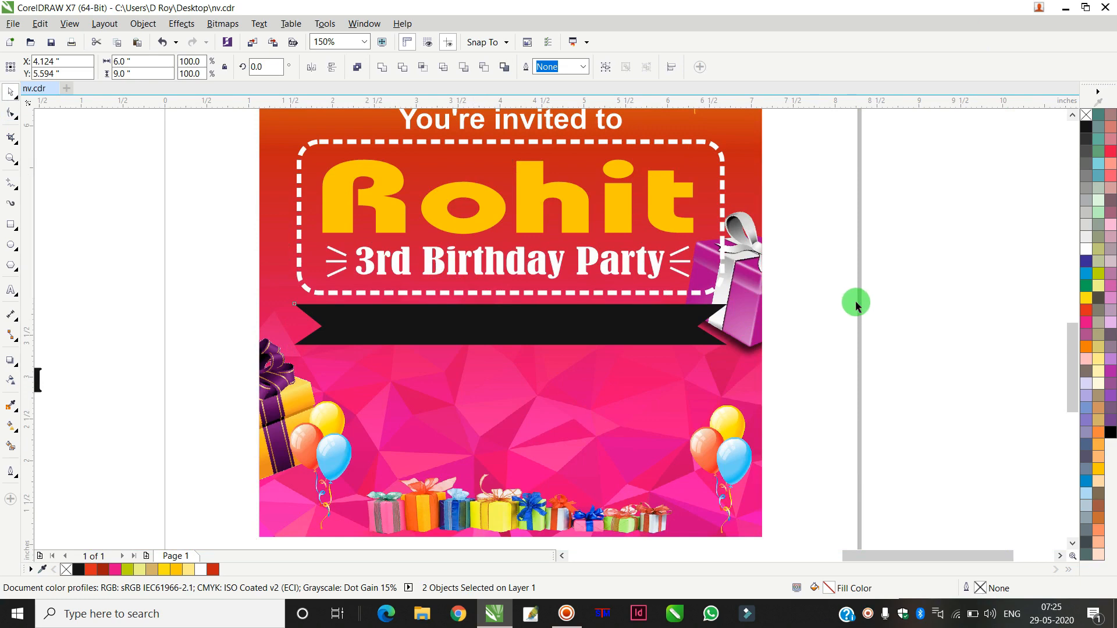
click(854, 305)
scroll(194, 385, down, 2)
scroll(141, 390, down, 2)
drag(125, 386, 252, 371)
click(1086, 249)
scroll(242, 371, up, 2)
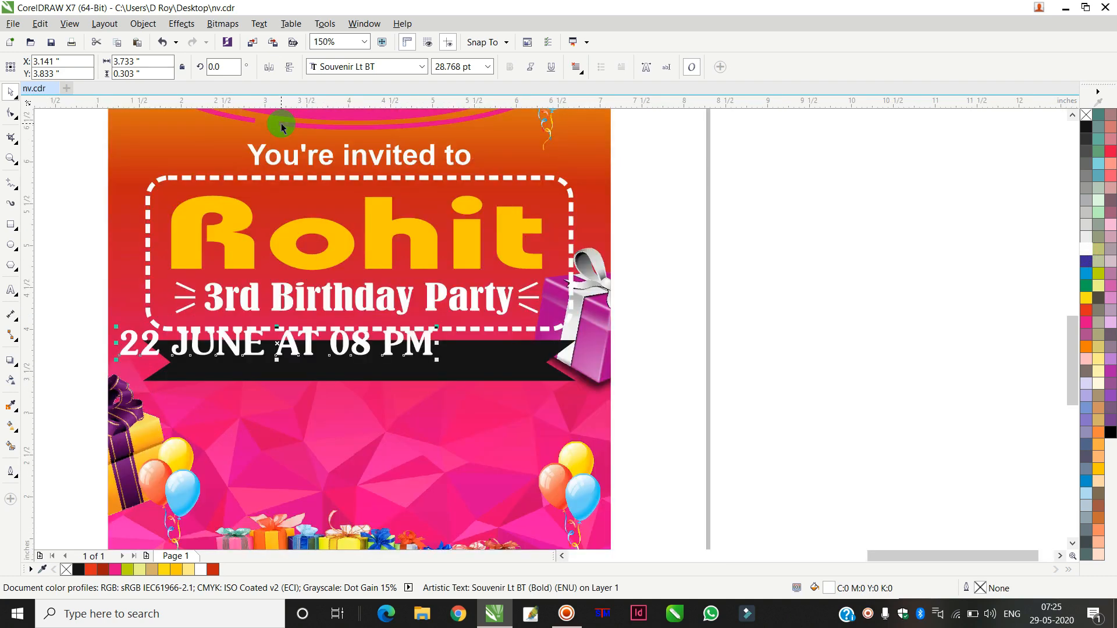
Step: Place the date text on the ribbon banner and center it horizontally with the banner
drag(311, 339, 403, 357)
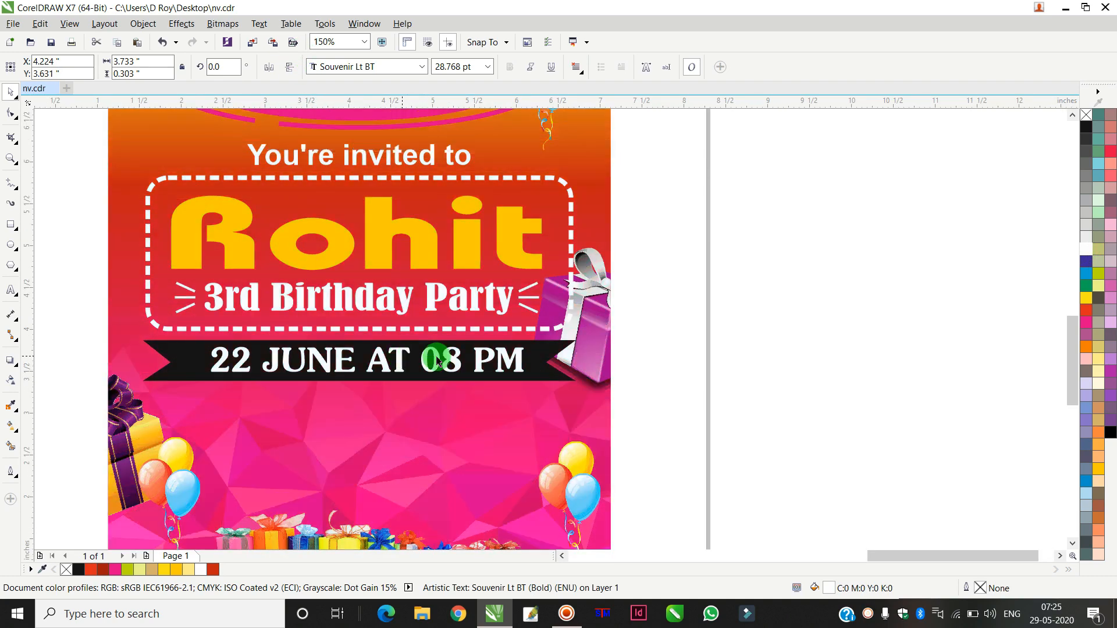
shift+click(549, 356)
key(c)
click(826, 331)
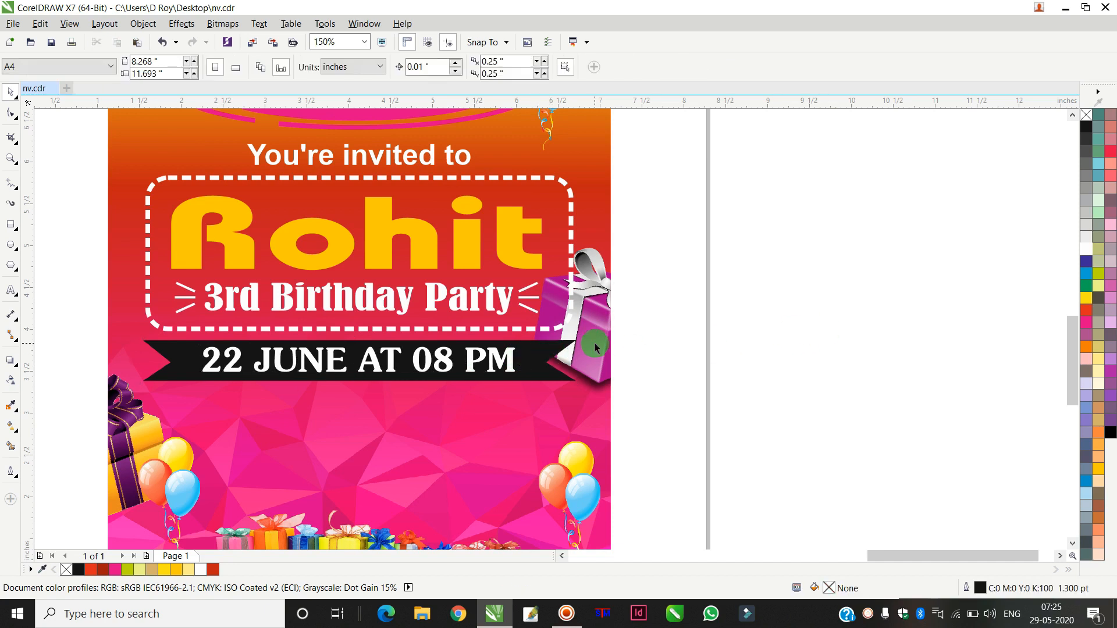
Step: Nudge the right-side gift box slightly left over the banner's end
click(589, 373)
drag(580, 359, 569, 359)
click(795, 297)
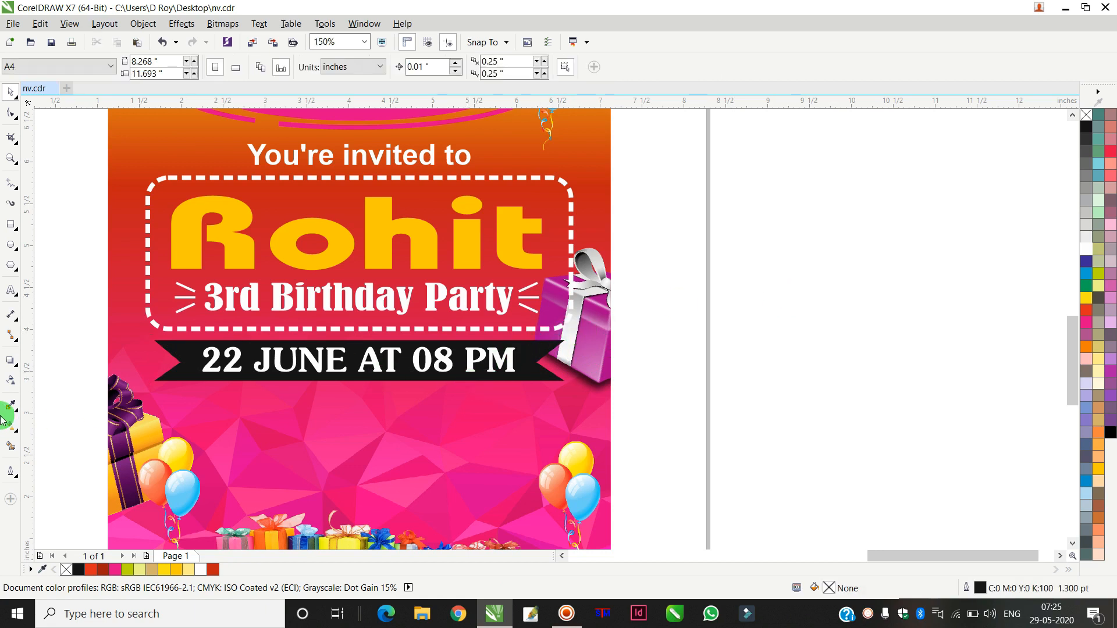
Step: Color the "AT 08 PM" part of the date text yellow
click(12, 291)
click(366, 352)
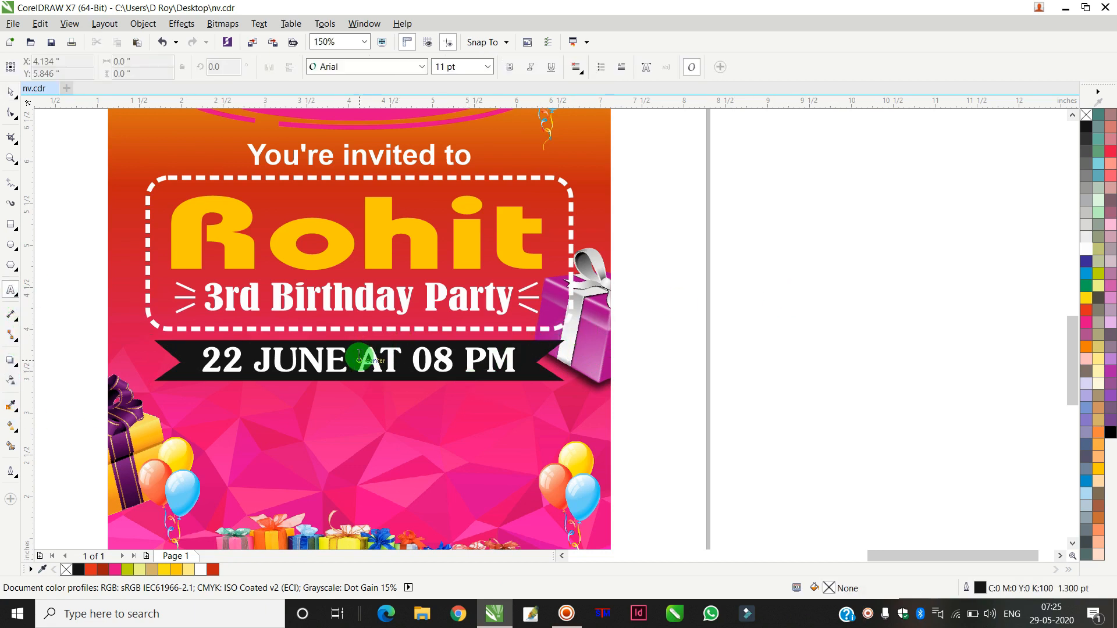
drag(359, 360, 517, 361)
click(1098, 468)
click(10, 92)
click(816, 239)
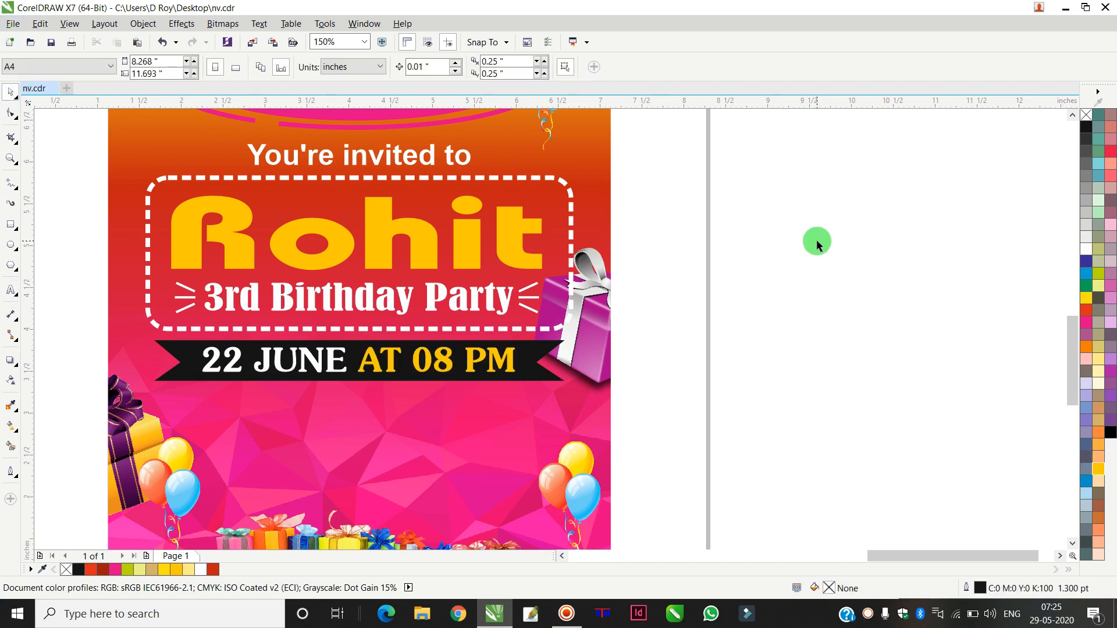
Step: Place the event-details text block below the ribbon banner, color it white, and nudge it into alignment
scroll(816, 237, down, 3)
drag(339, 131, 151, 211)
drag(243, 167, 700, 290)
click(1084, 250)
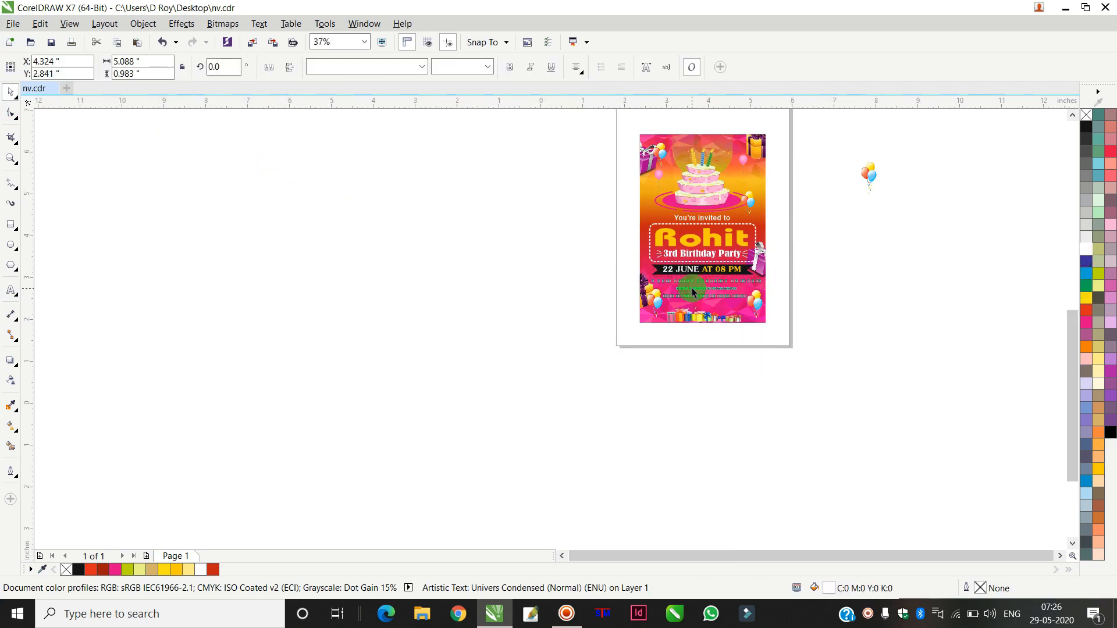
scroll(692, 291, up, 3)
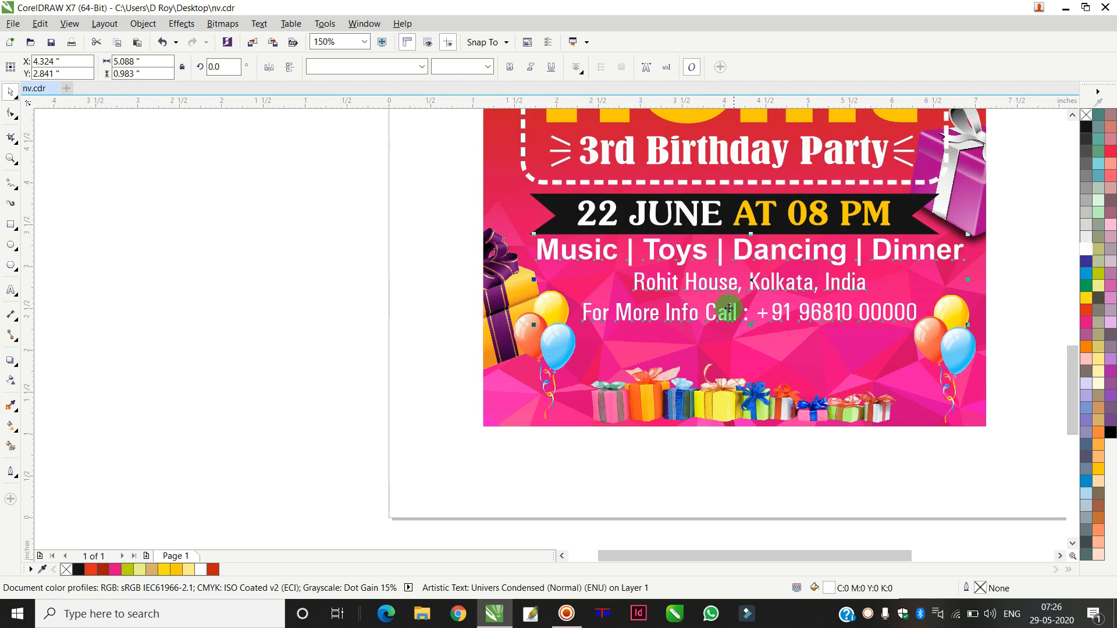
drag(736, 311, 726, 315)
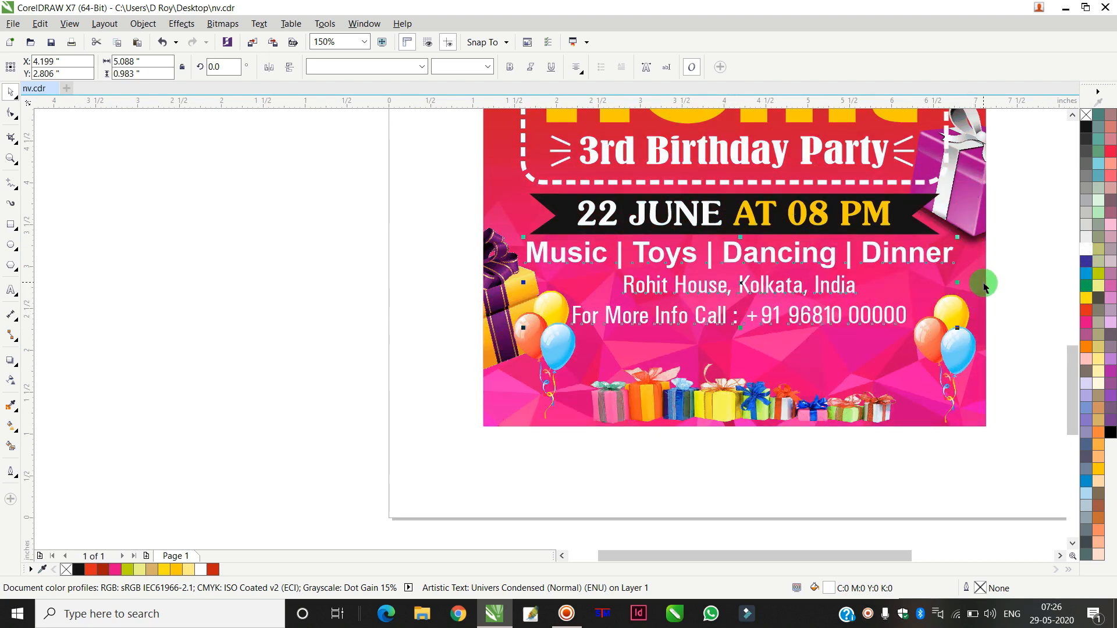
Step: Move the event-details text block slightly down below the ribbon banner
drag(957, 283, 944, 321)
key(Down)
key(Down)
key(Down)
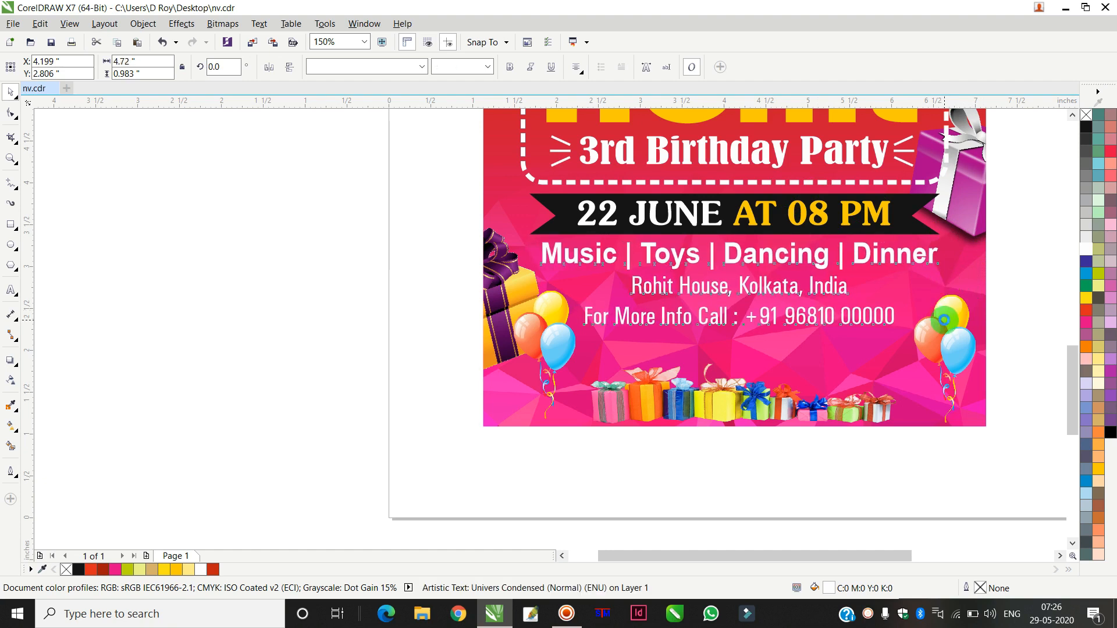
Step: Color the "Music | Toys | Dancing | Dinner" line of the event details yellow
click(289, 259)
click(14, 291)
click(536, 246)
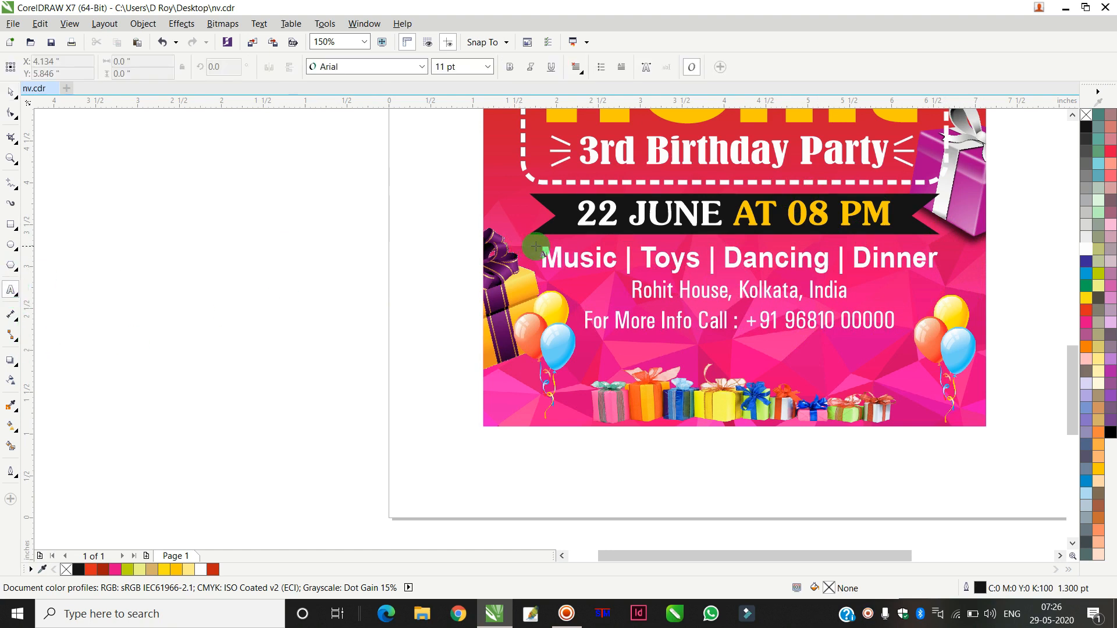
drag(544, 254, 985, 254)
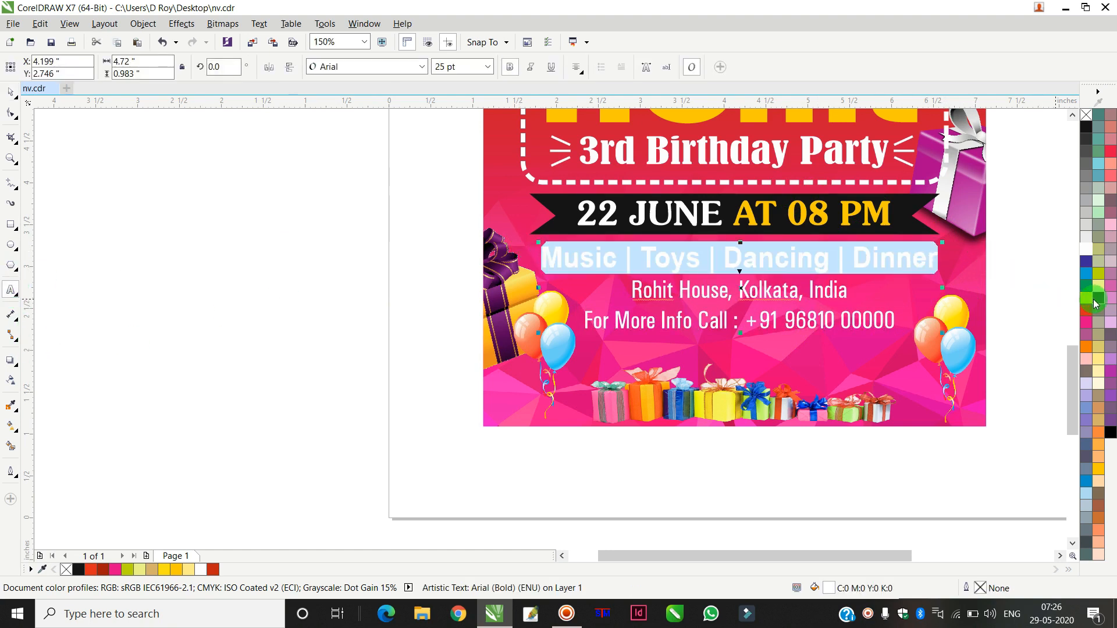
click(1098, 476)
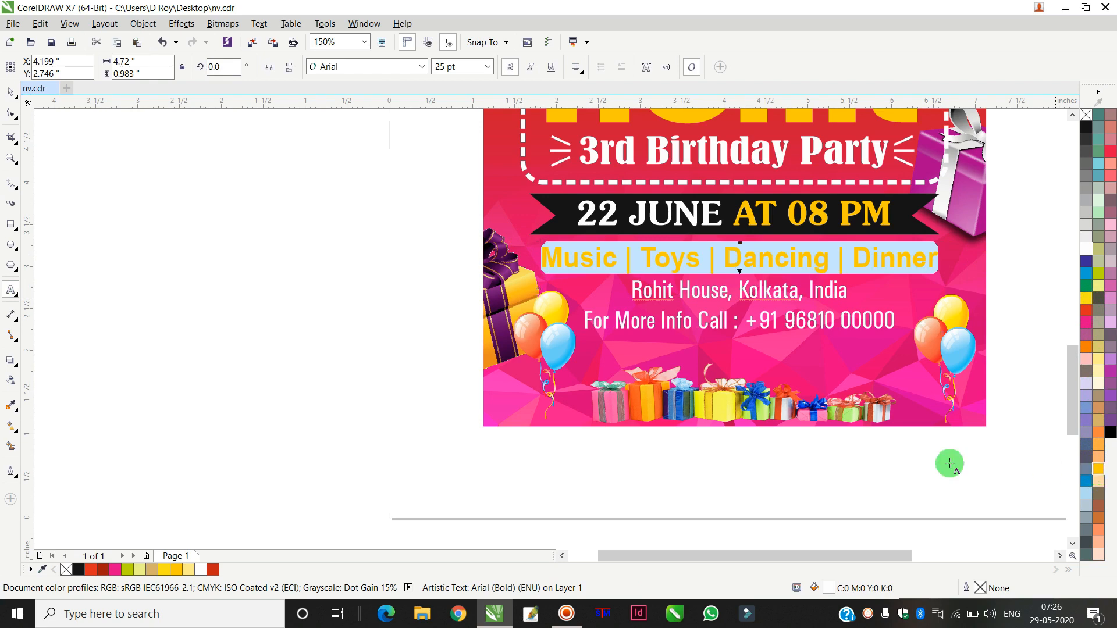
Step: Review the whole invitation layout at different zoom levels
click(916, 458)
scroll(756, 371, down, 2)
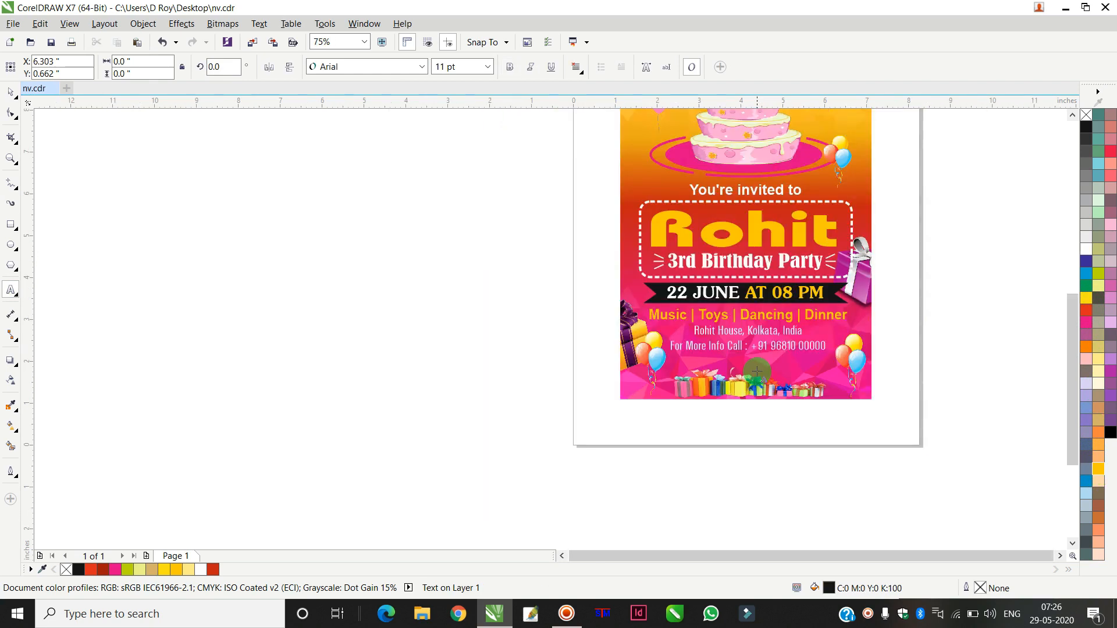
scroll(779, 260, up, 2)
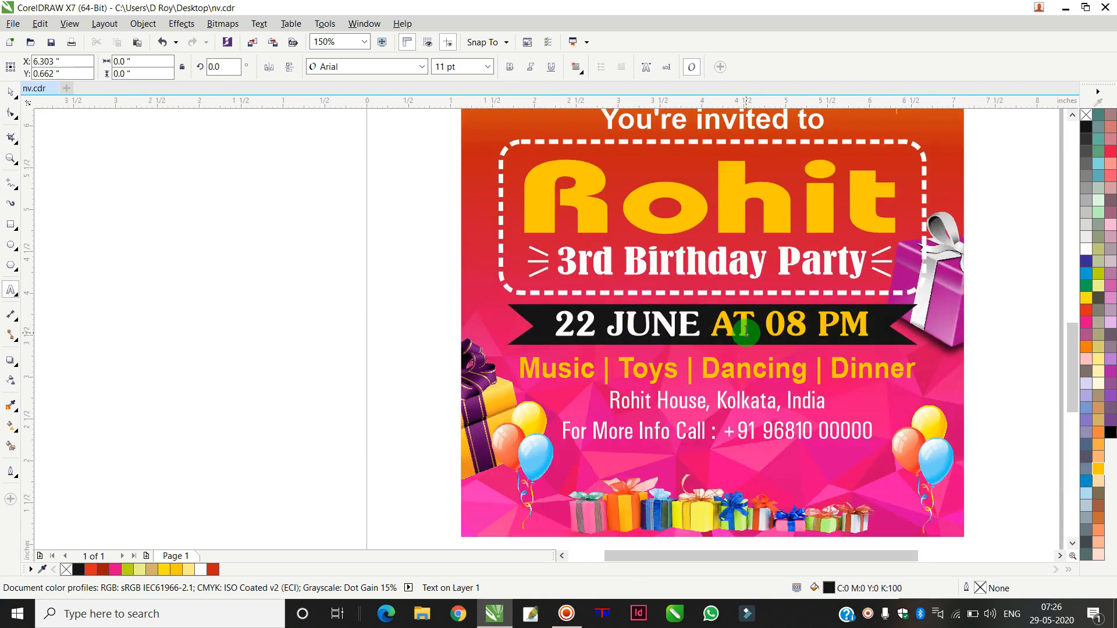
scroll(746, 332, down, 2)
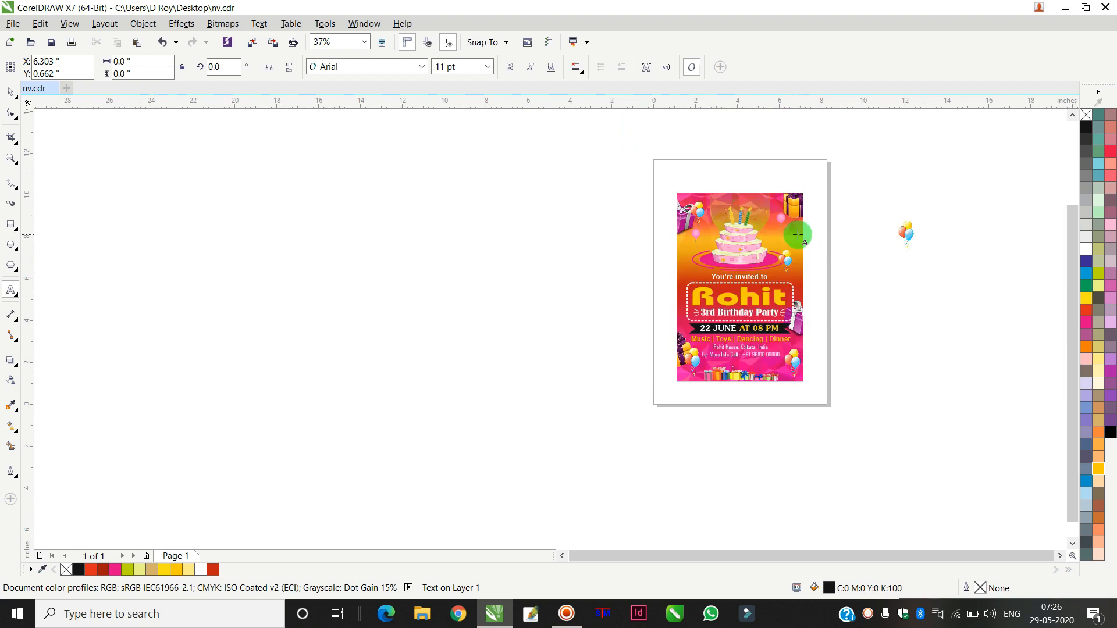
scroll(751, 255, up, 1)
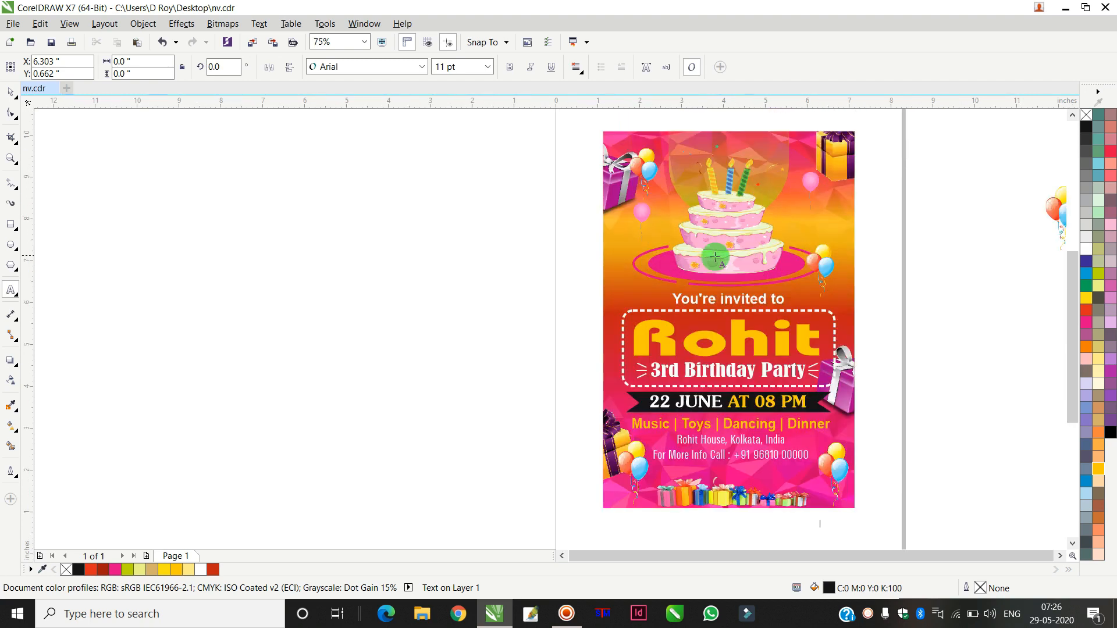
click(10, 92)
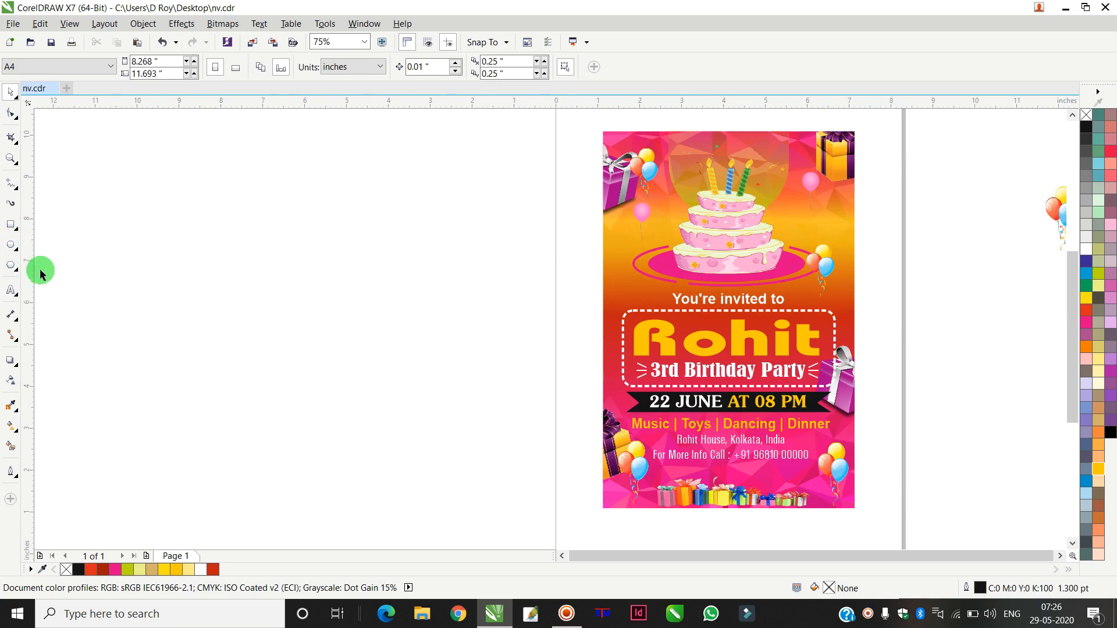
scroll(755, 438, up, 1)
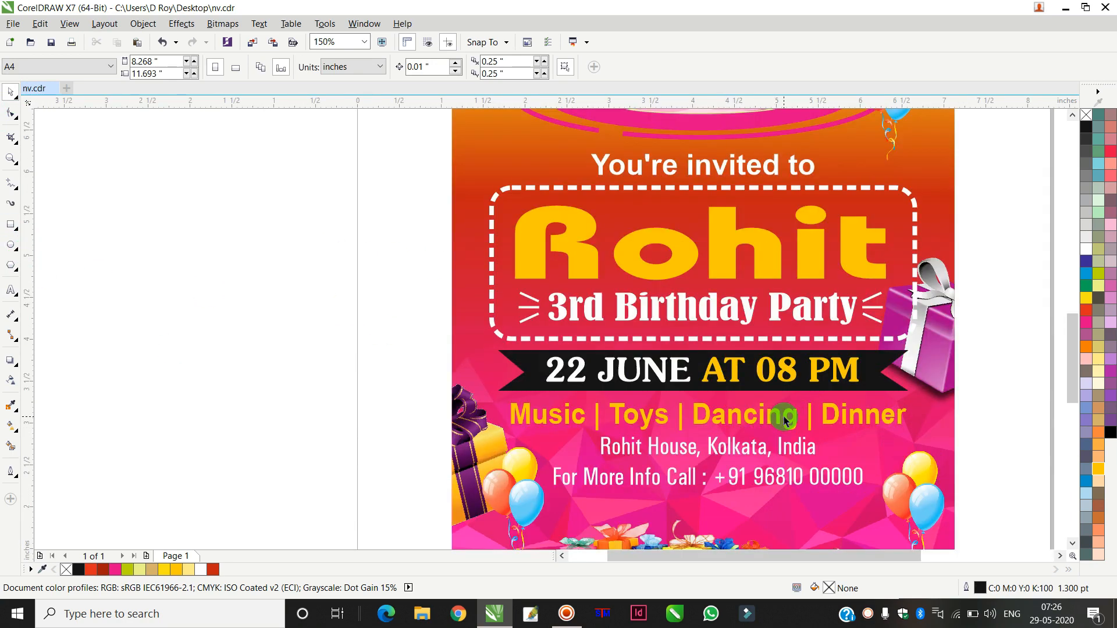
scroll(785, 420, down, 2)
scroll(758, 333, up, 2)
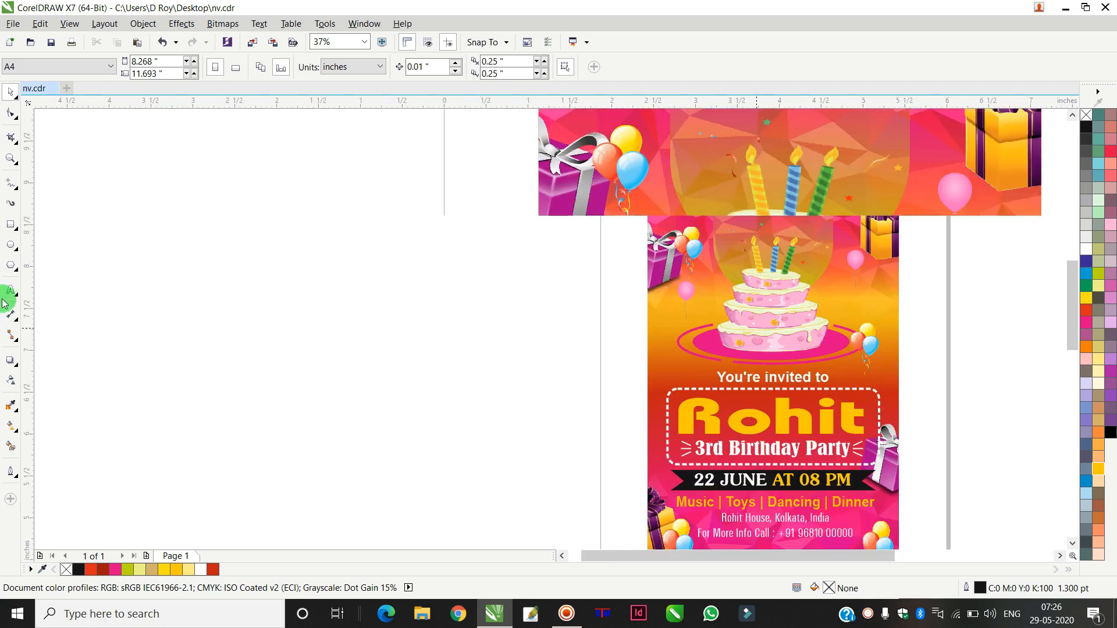
Step: Draw a small circle off the page, fill it red and remove its outline
click(12, 249)
drag(184, 284, 197, 297)
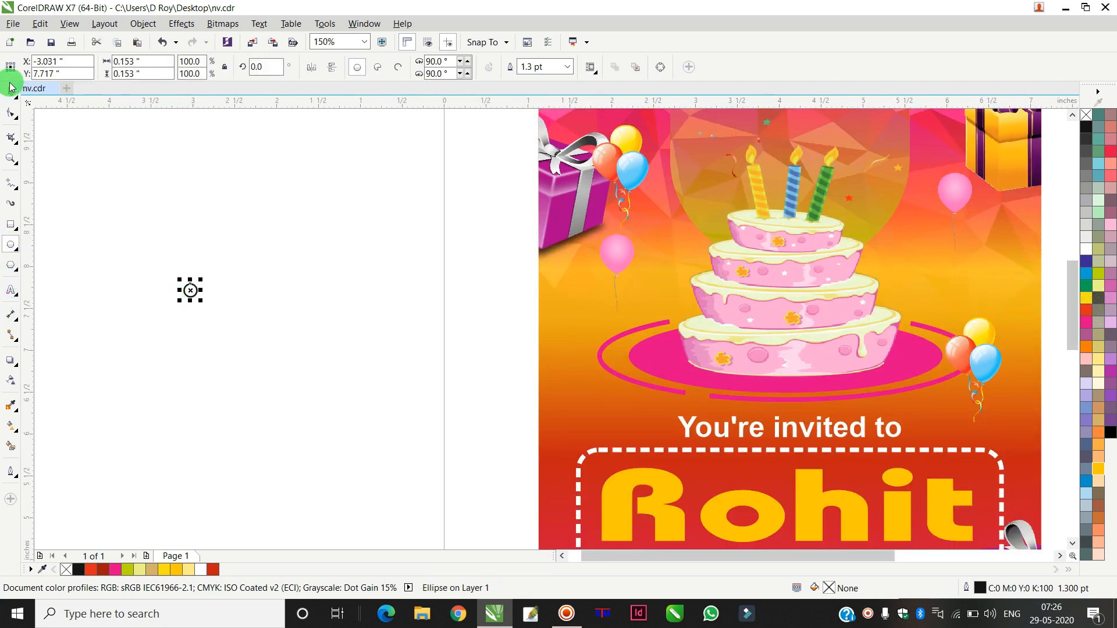
click(12, 93)
click(1086, 310)
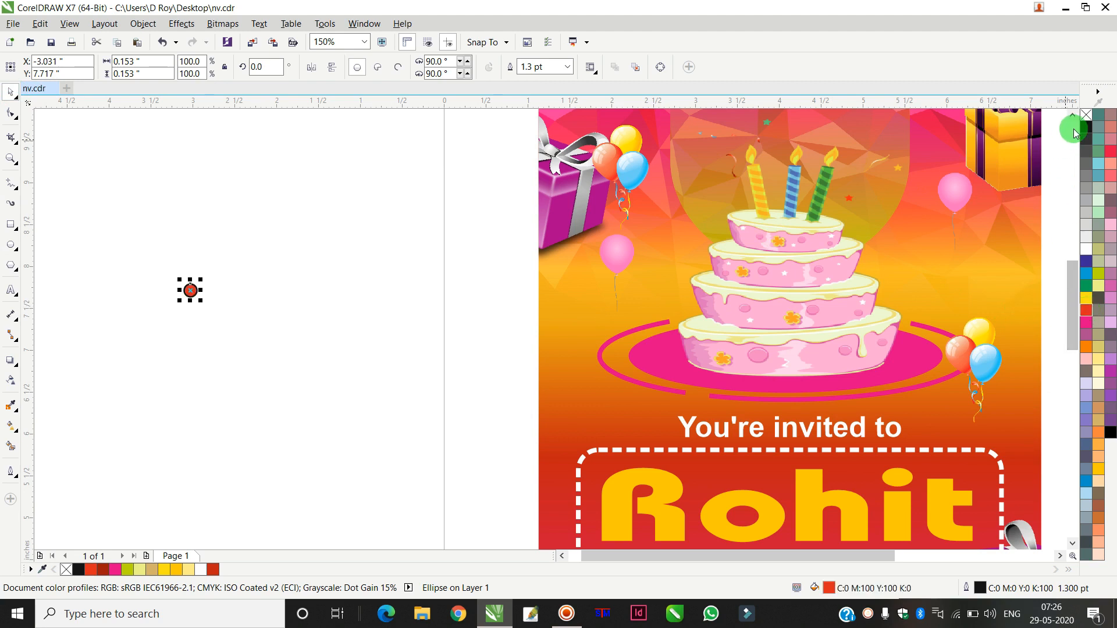
right_click(1088, 116)
Step: Duplicate the red circle repeatedly to form a horizontal row of evenly spaced dots
click(204, 282)
drag(191, 290, 126, 268)
right_click(125, 268)
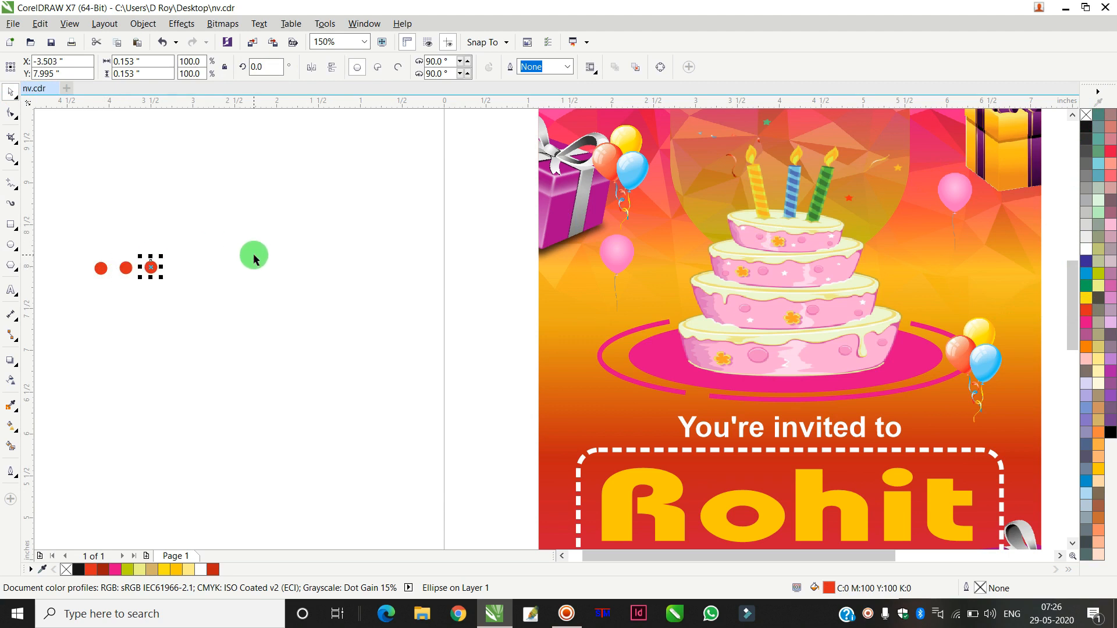
key(ctrl+r)
key(ctrl+r)
key(ctrl+r)
key(ctrl+r)
key(ctrl+r)
key(ctrl+r)
key(ctrl+r)
key(ctrl+r)
key(ctrl+r)
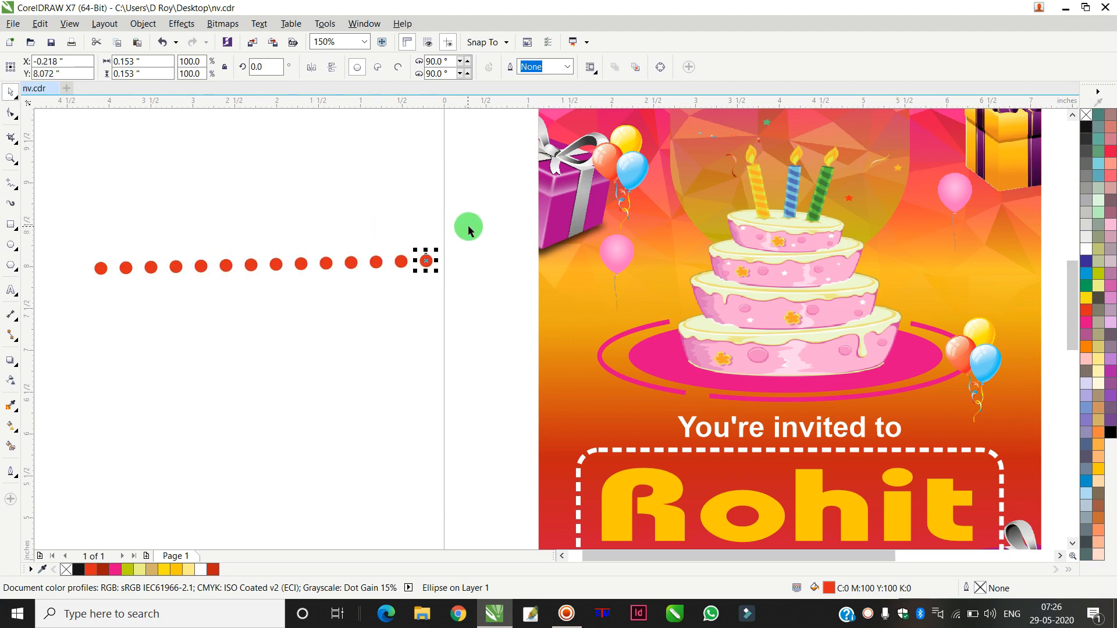
key(ctrl+r)
Step: Select the whole row of dots and align their centers on one horizontal line
drag(491, 217, 50, 347)
key(e)
click(124, 294)
Step: Recolor the dots one by one with different colors such as blue, yellow, cyan, green, pink and orange
click(125, 268)
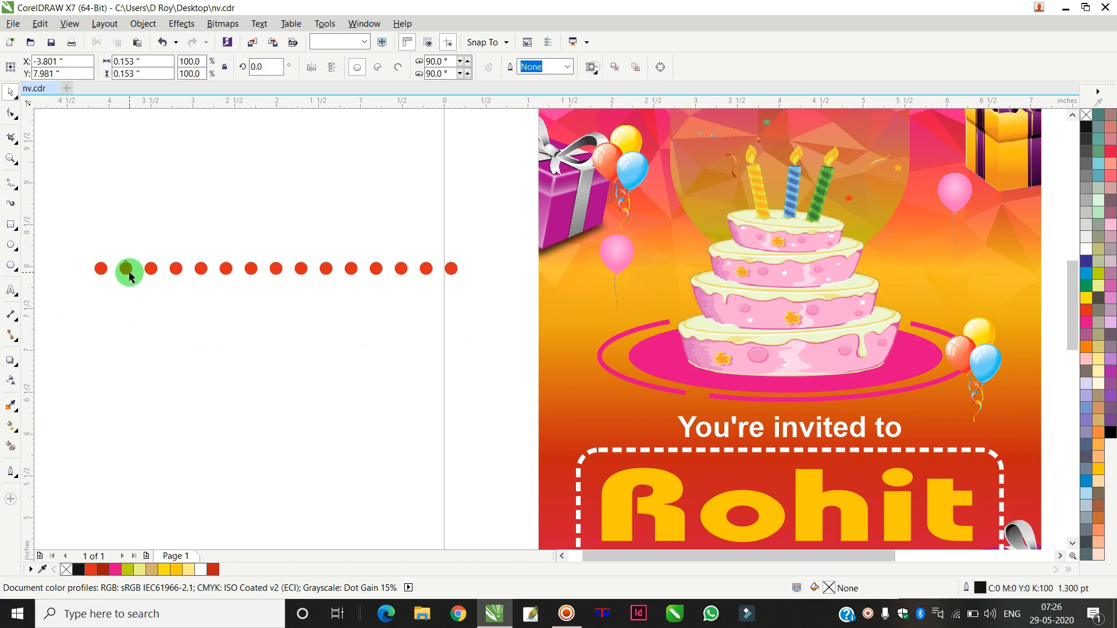
click(1088, 272)
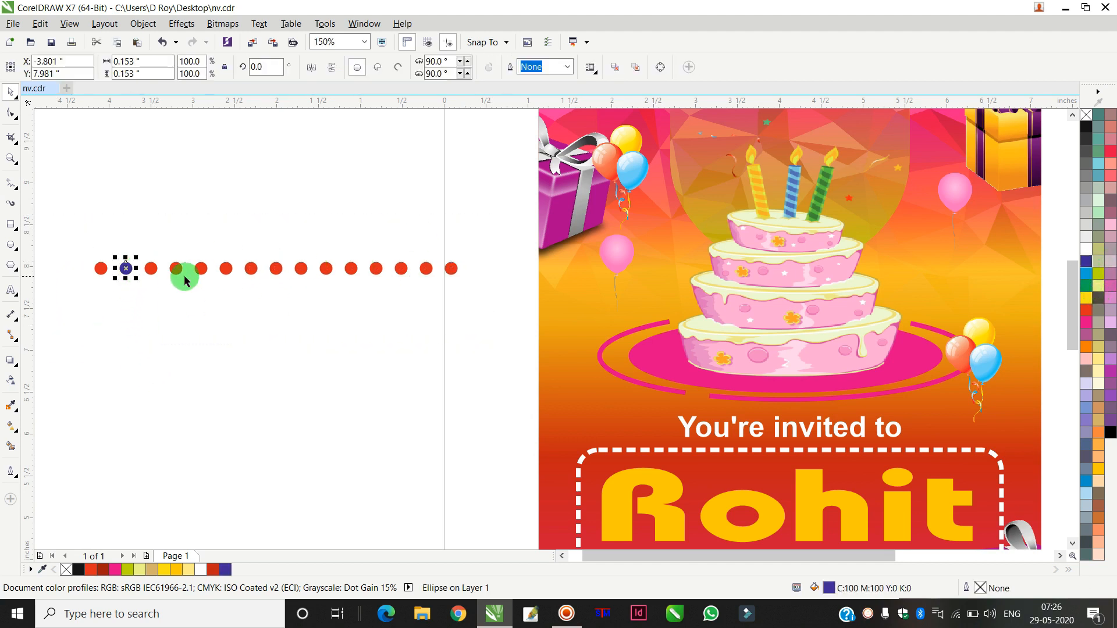
click(151, 269)
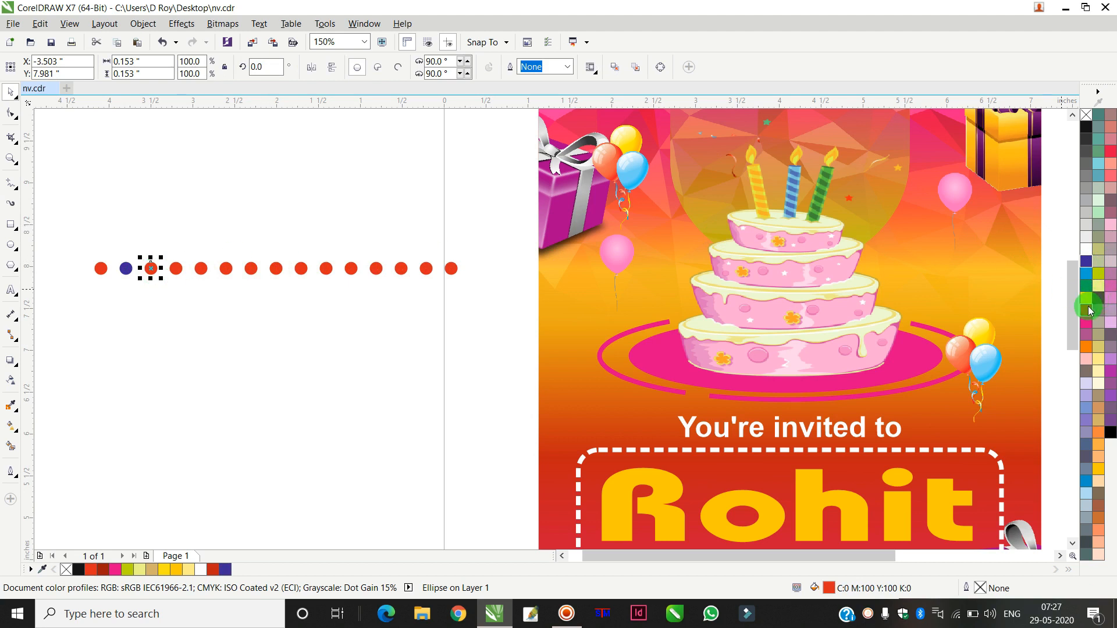
click(1087, 299)
click(176, 269)
click(1085, 278)
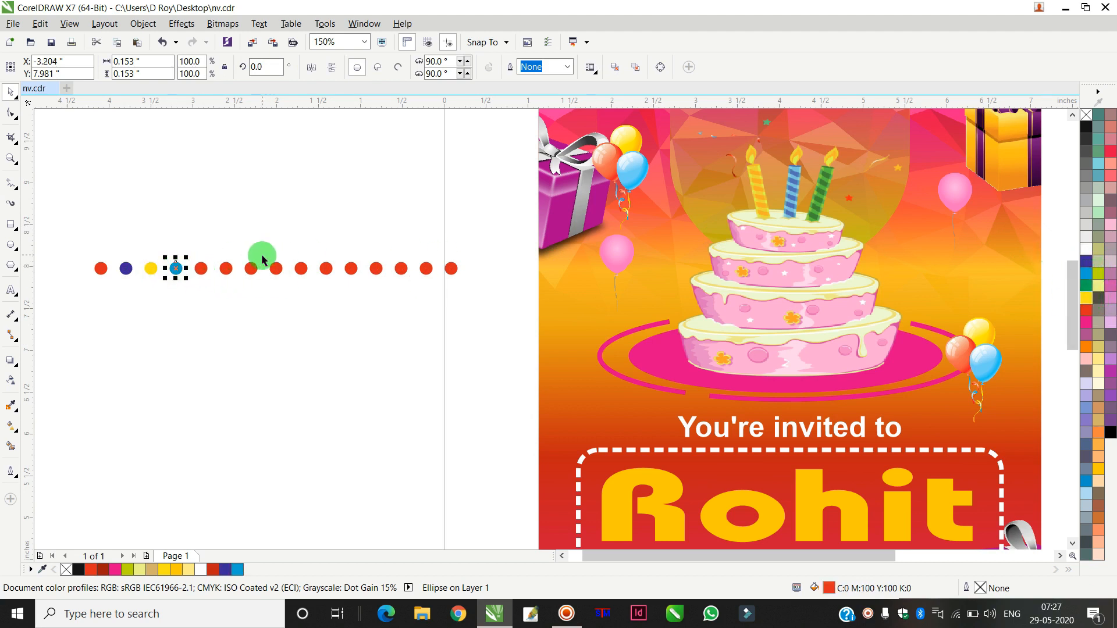
click(201, 269)
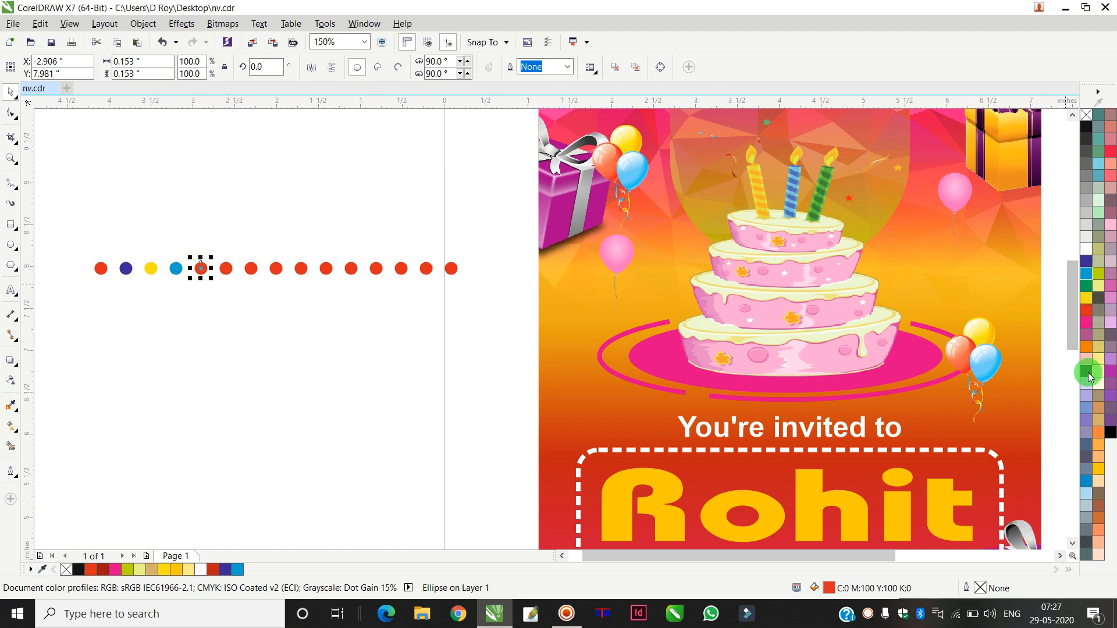
click(1086, 286)
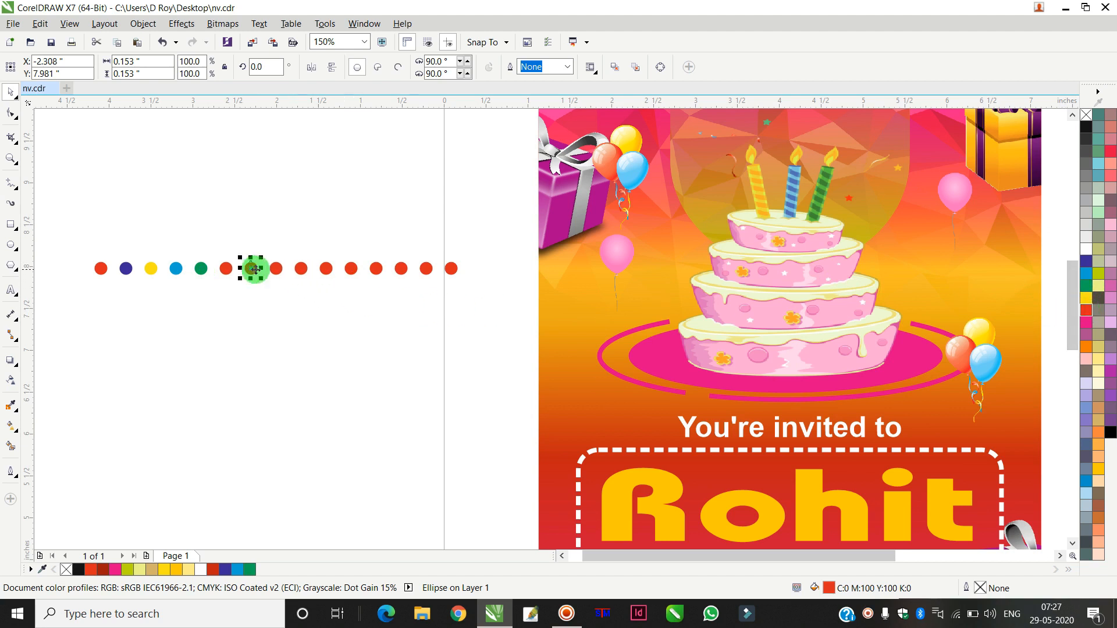
click(276, 269)
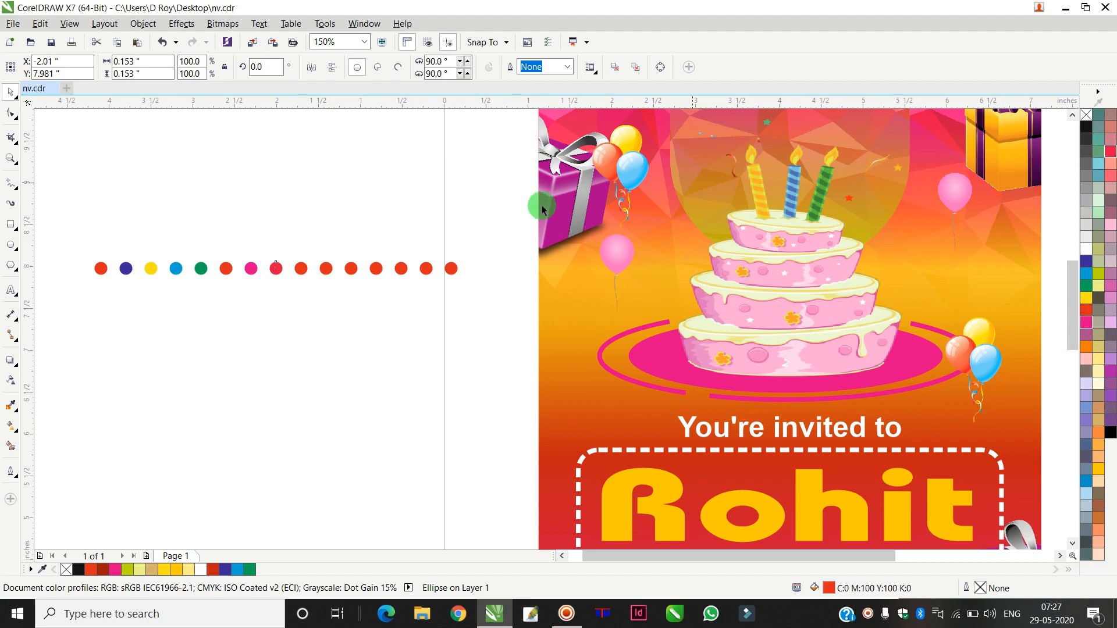
click(304, 269)
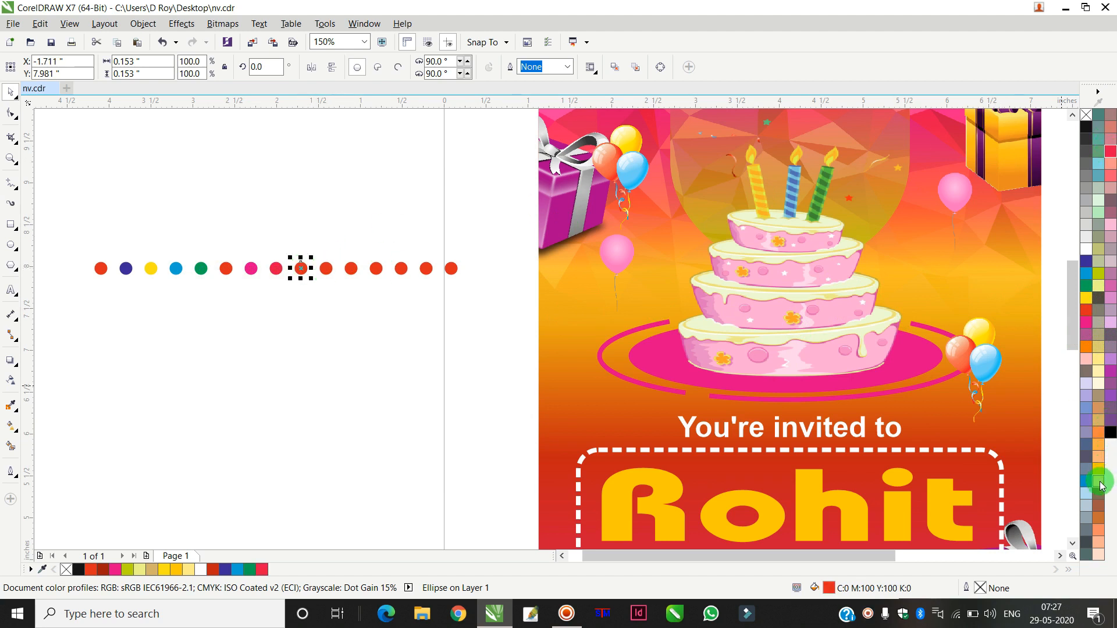
click(1087, 349)
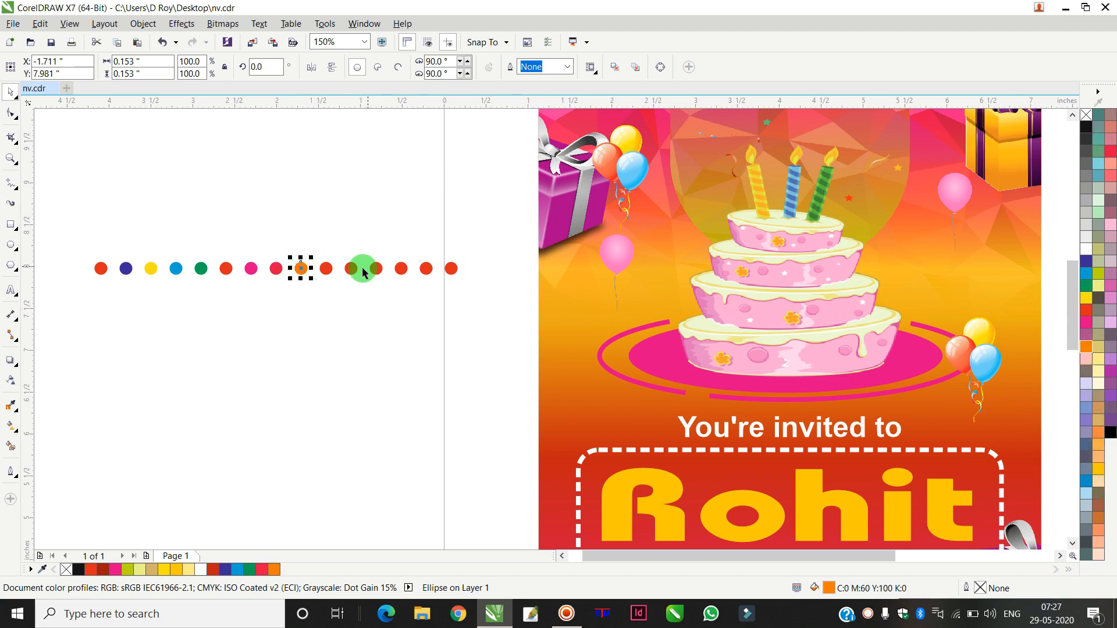
click(326, 268)
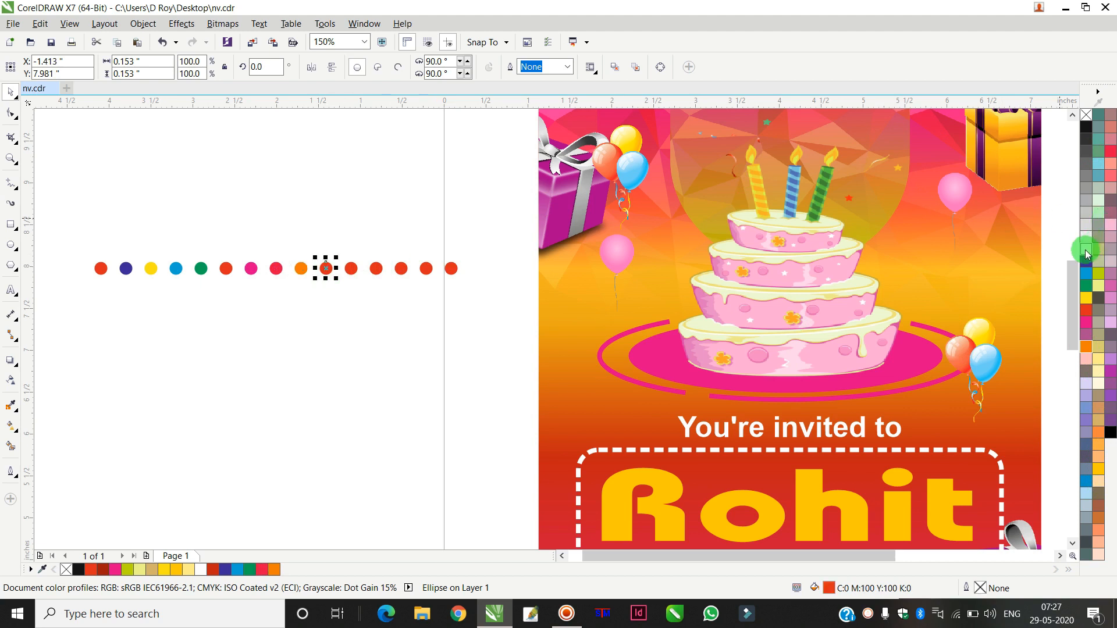
click(1087, 252)
click(376, 268)
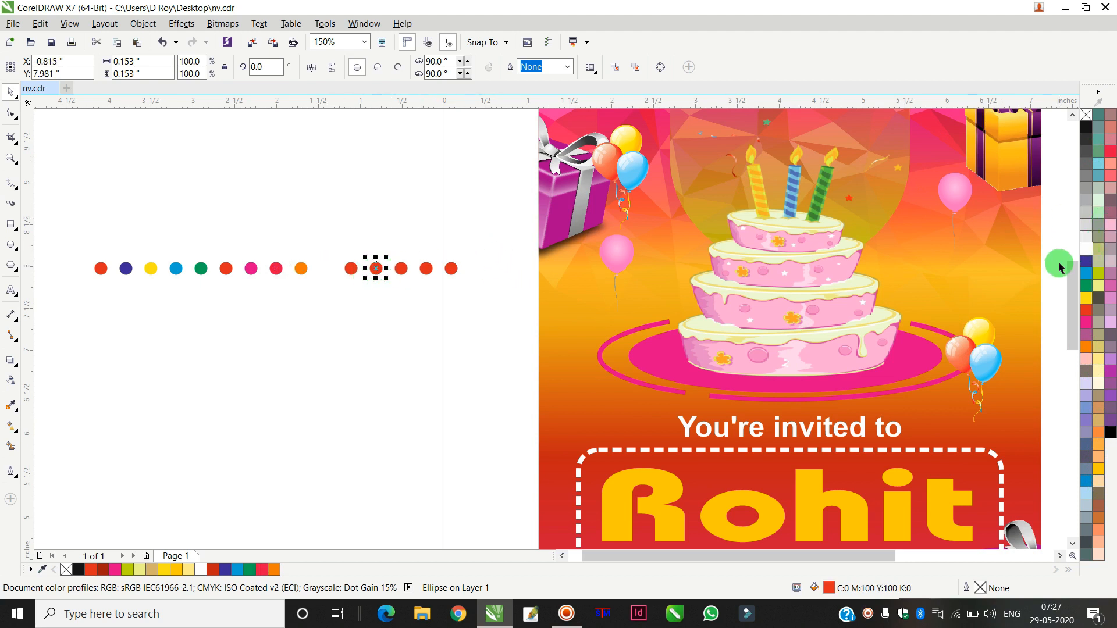
click(1086, 285)
click(402, 268)
click(1093, 227)
click(426, 268)
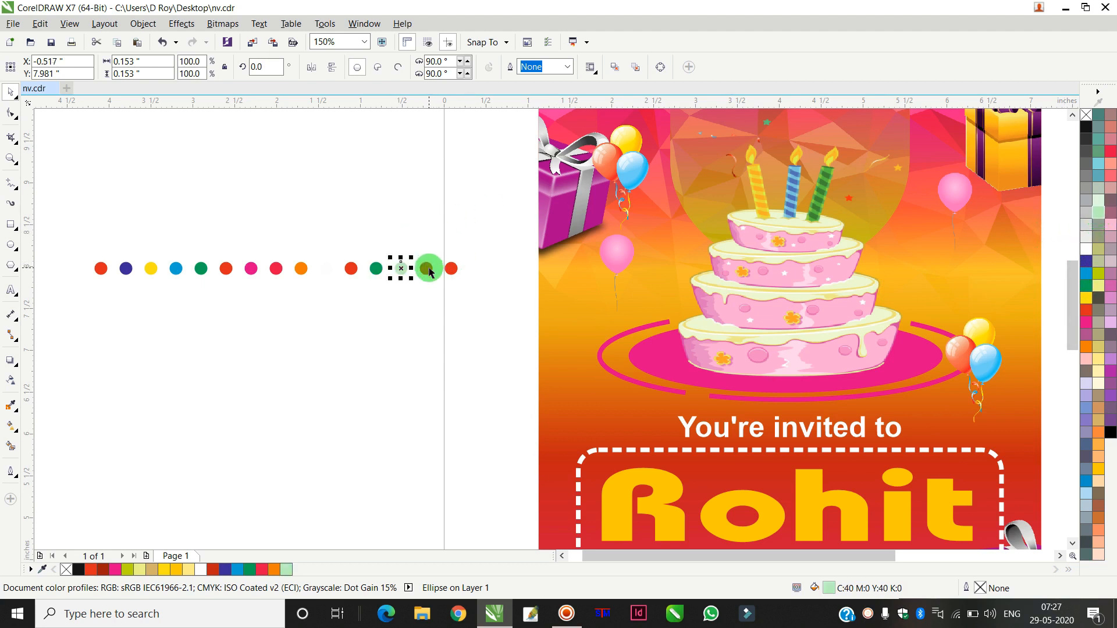
click(1105, 273)
click(1098, 468)
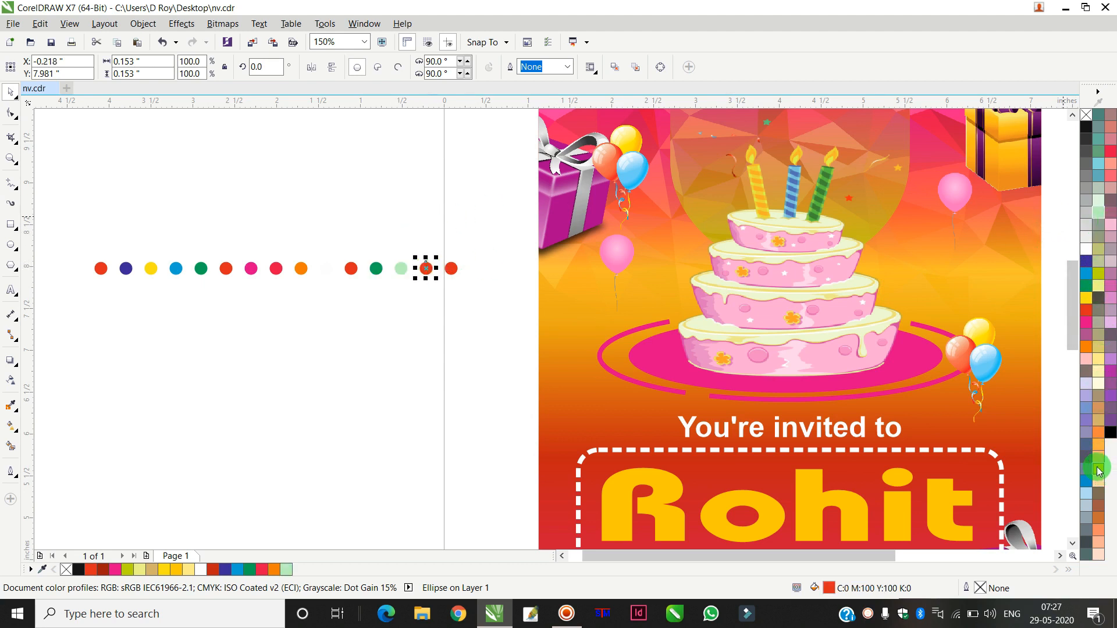
click(451, 268)
click(1097, 273)
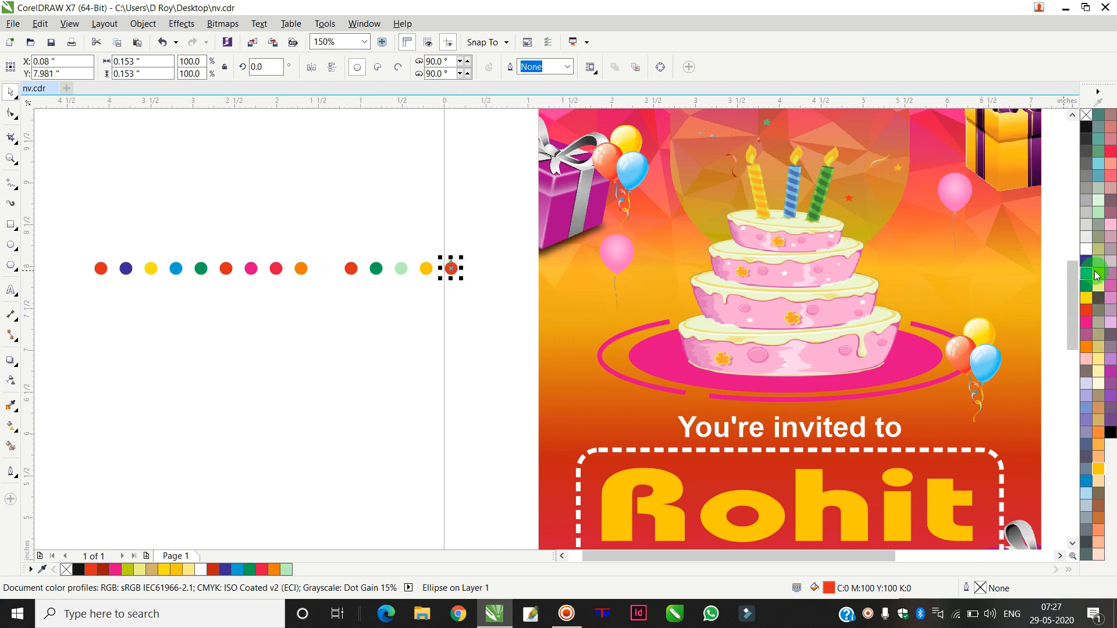
click(1092, 268)
Step: Group all the dots and move the group onto the invitation across the cake area
drag(62, 232, 484, 299)
key(ctrl+g)
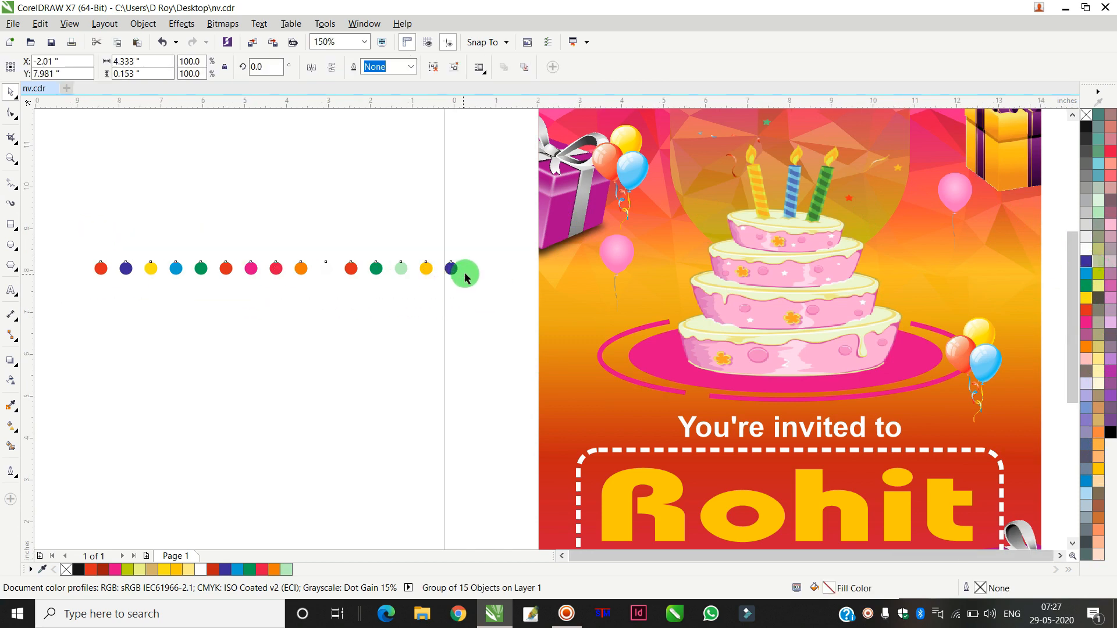
scroll(461, 274, down, 1)
drag(378, 269, 574, 287)
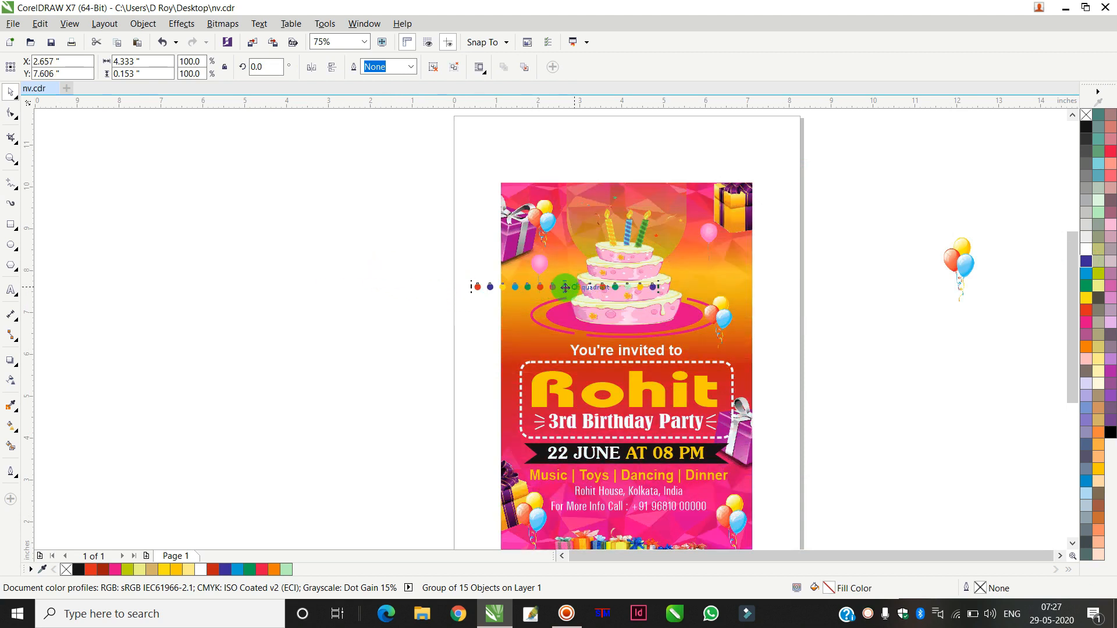
Step: Tilt the dot garland about 14°, place it across the cake's upper left, and duplicate it slightly below
click(558, 288)
drag(661, 298, 659, 267)
click(491, 299)
scroll(511, 312, up, 1)
drag(507, 302, 555, 291)
scroll(616, 309, down, 1)
click(654, 314)
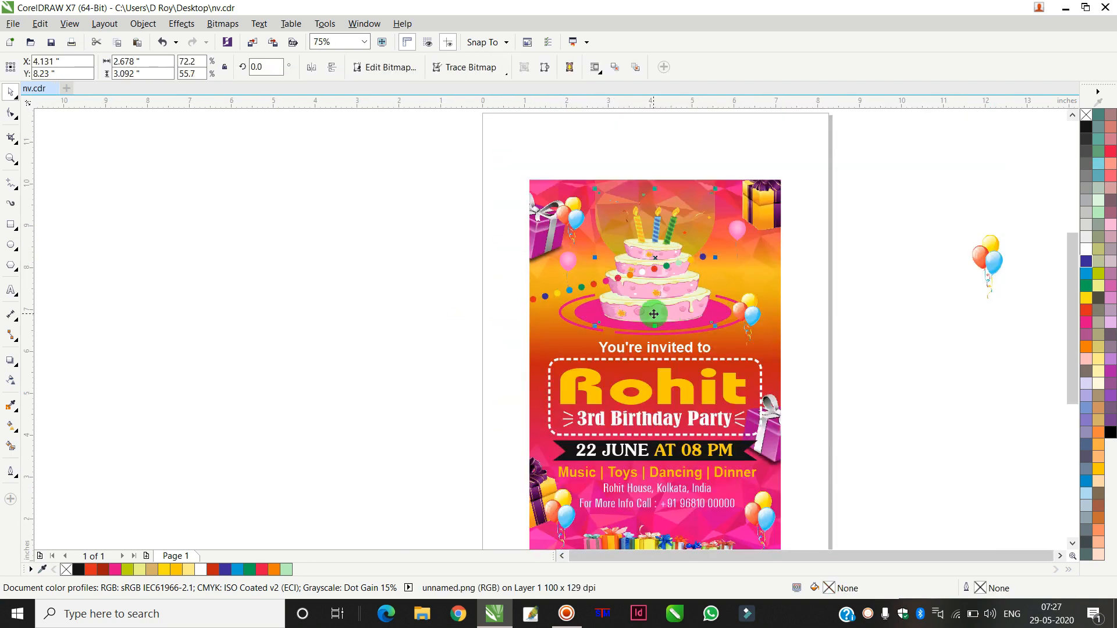
click(850, 260)
drag(595, 284, 599, 321)
right_click(598, 322)
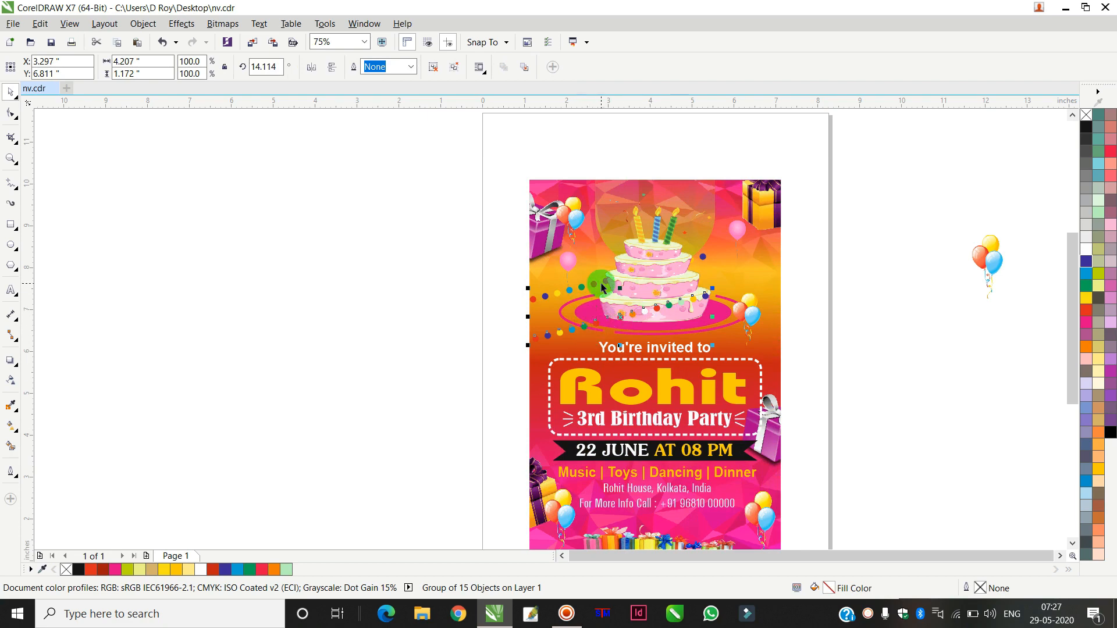
Step: Copy both garlands to the right, mirror them horizontally, and position them over the cake's right side
shift+click(546, 296)
drag(547, 295, 757, 279)
right_click(757, 280)
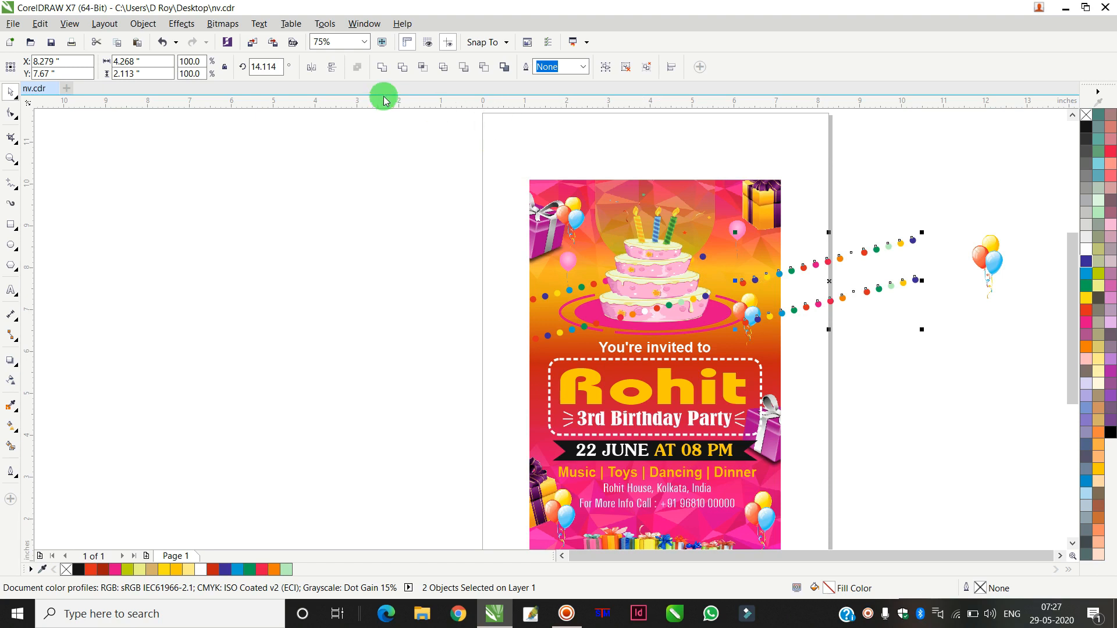
click(312, 70)
drag(848, 307, 712, 293)
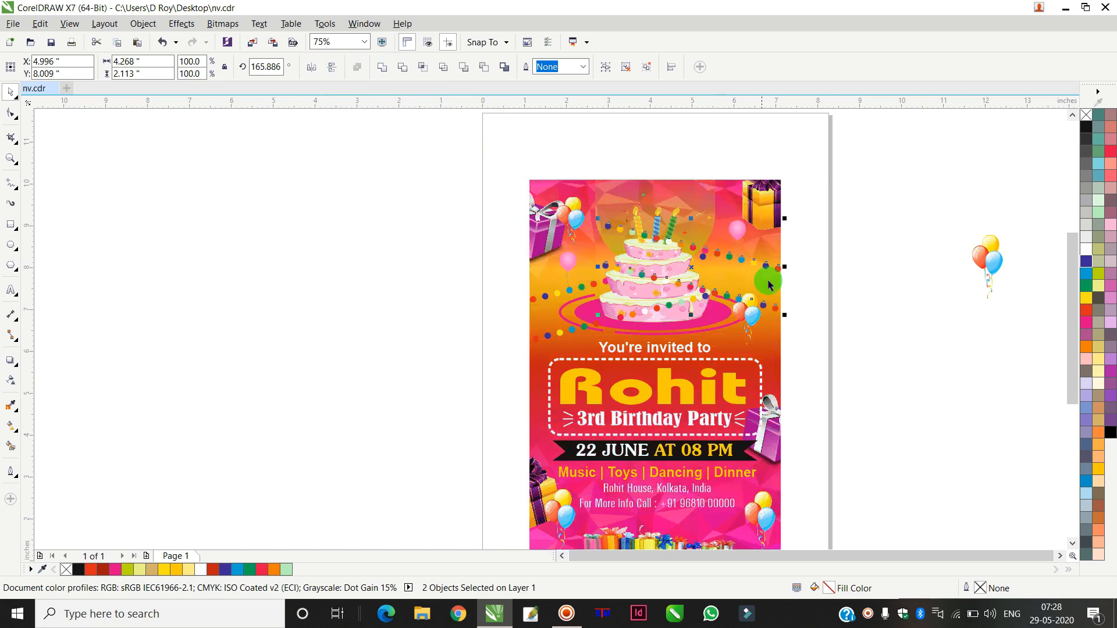
Step: Try to shift the sparkle bitmap behind the candles slightly downward
click(856, 245)
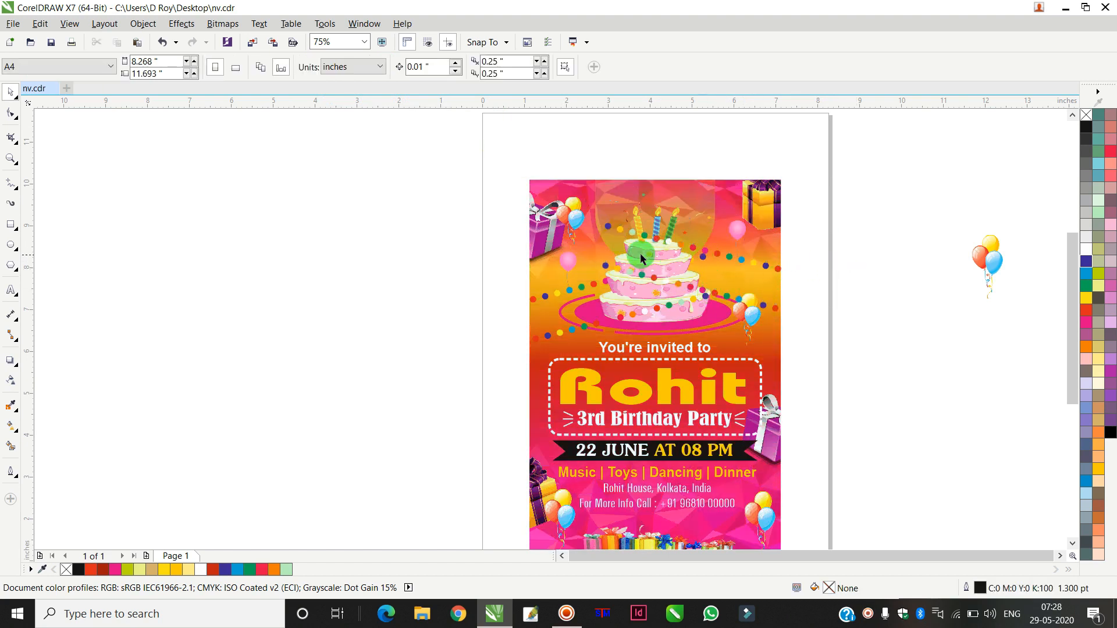
click(659, 218)
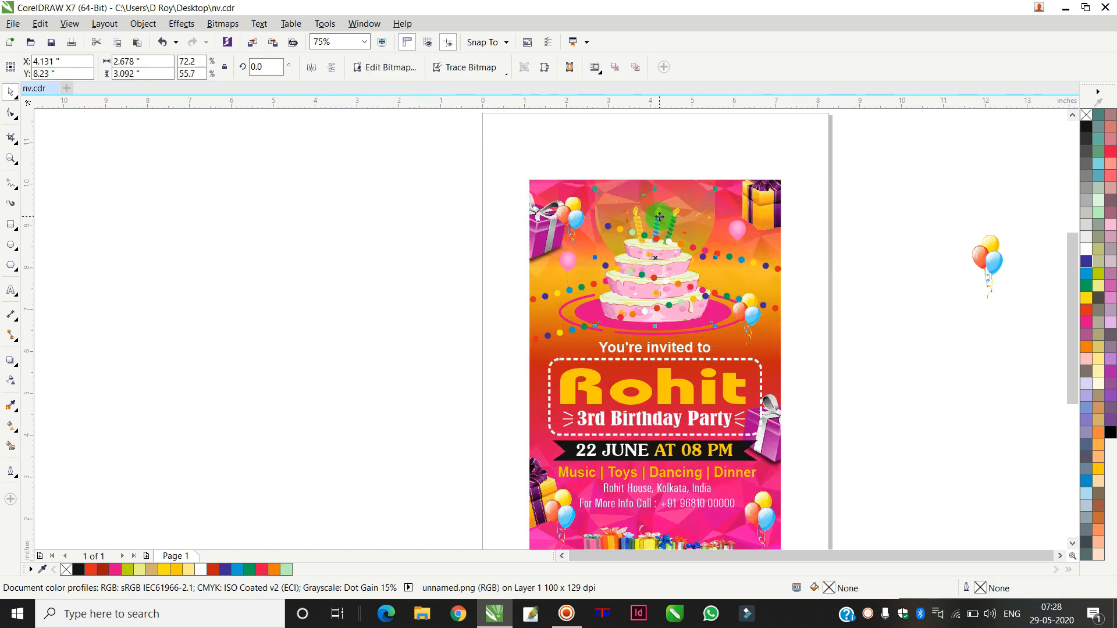
click(850, 288)
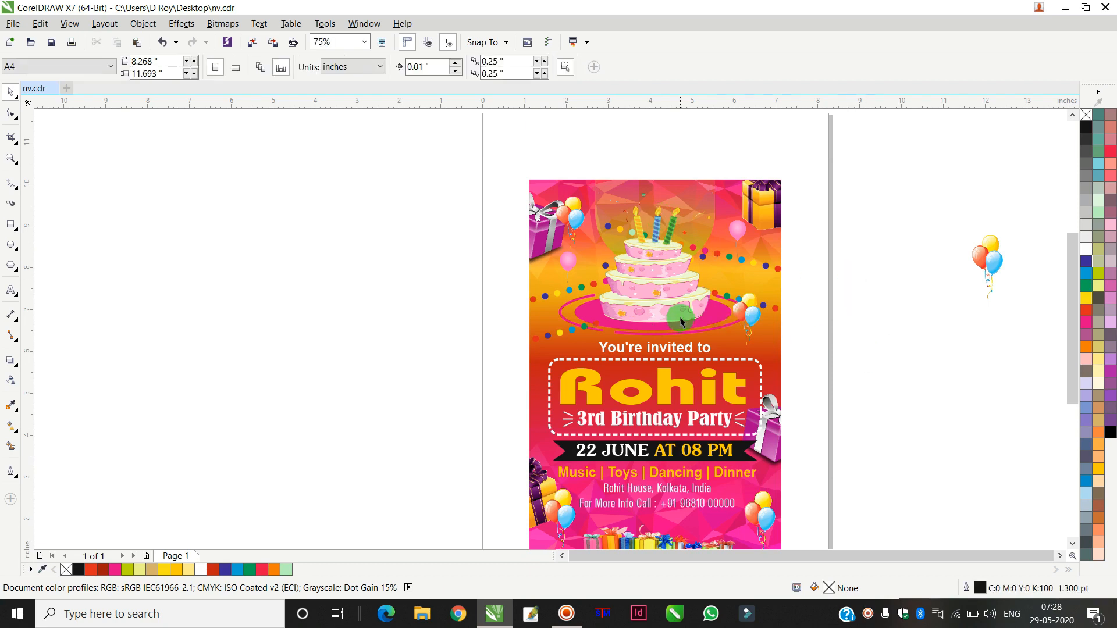
scroll(678, 262, up, 1)
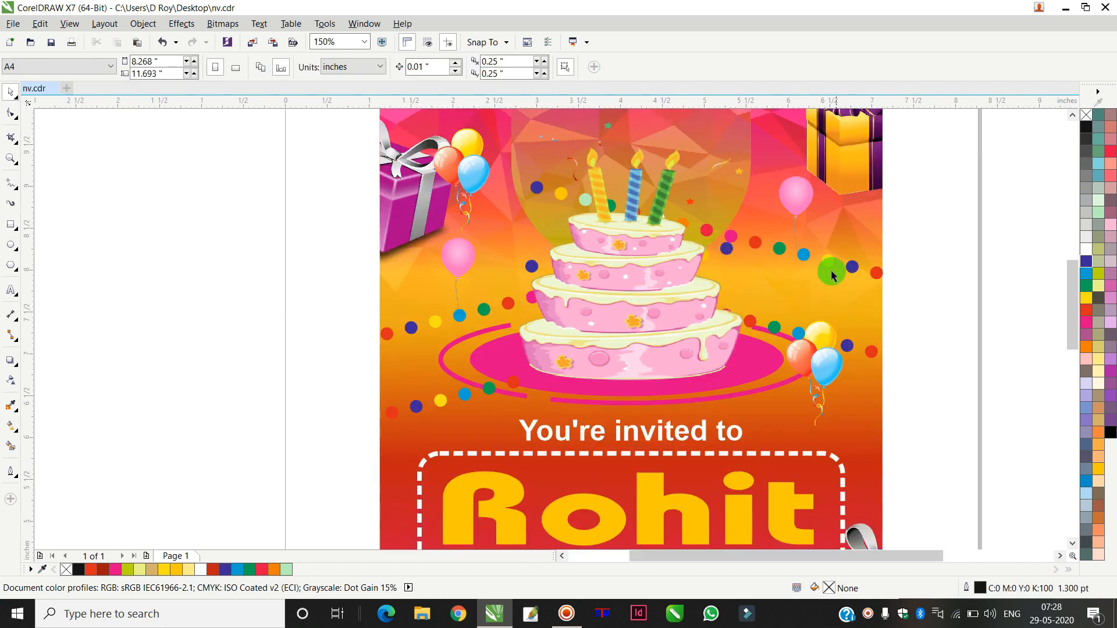
click(740, 264)
drag(741, 264, 738, 277)
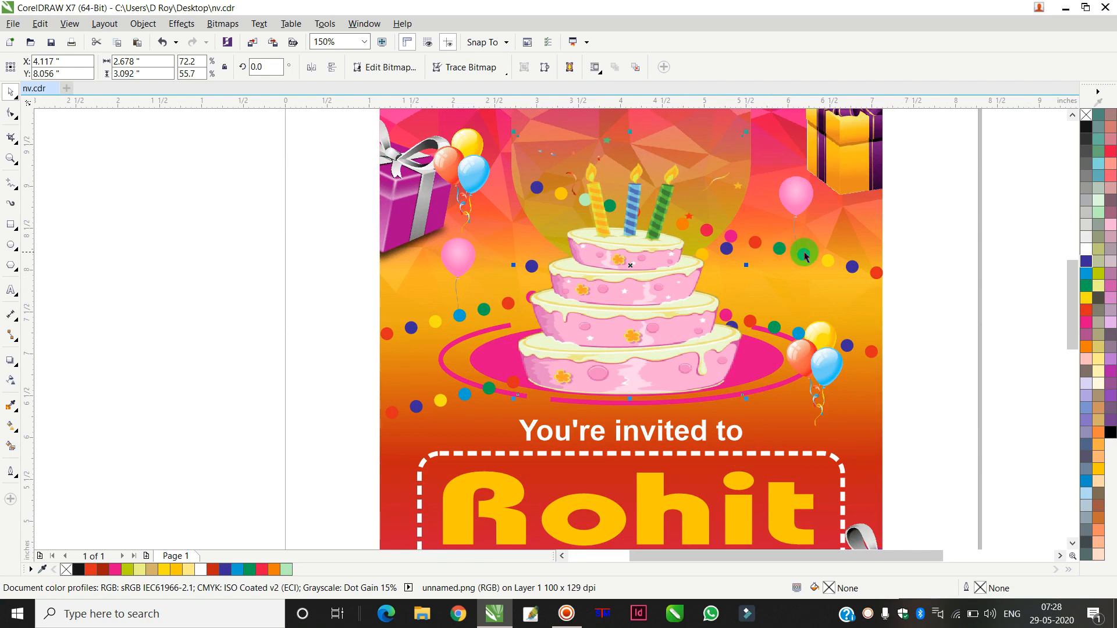
drag(828, 262, 827, 296)
click(931, 247)
click(730, 252)
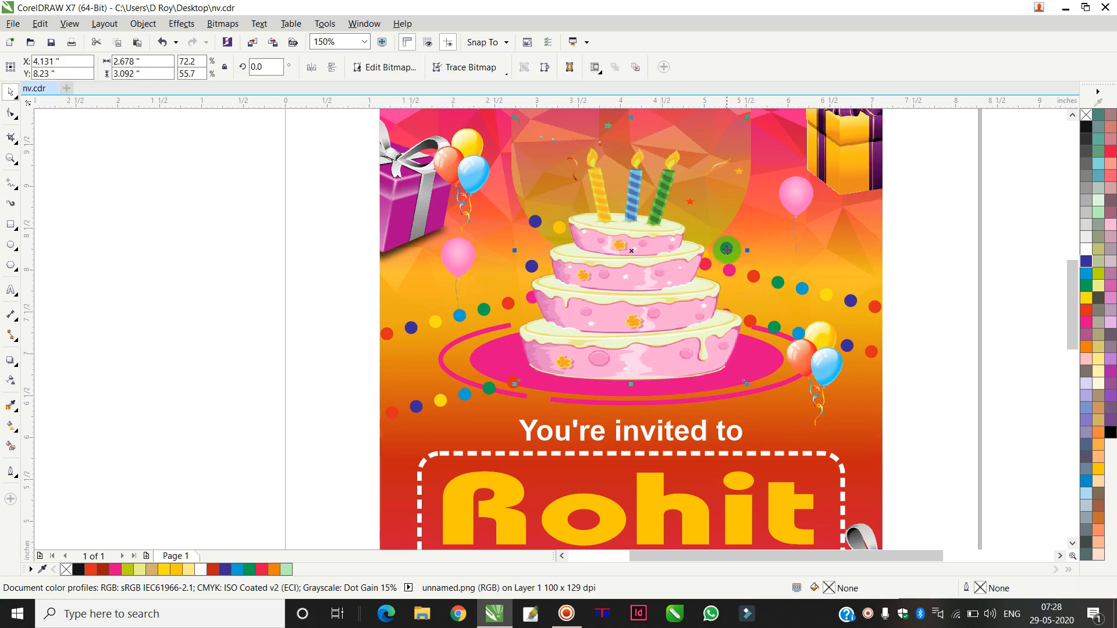
click(899, 212)
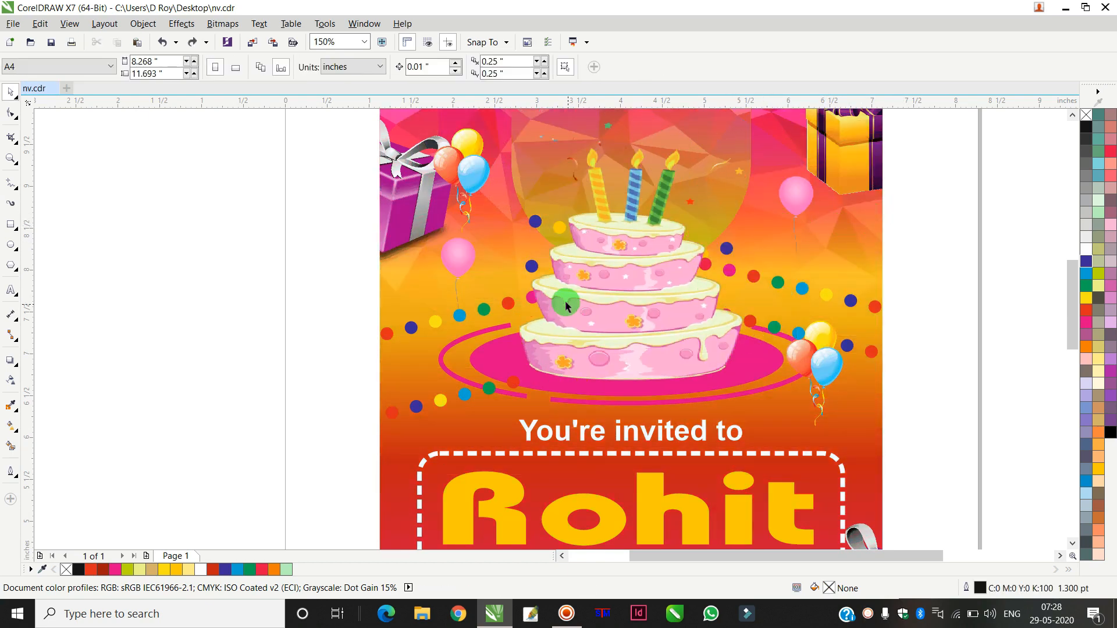
Step: Adjust the rotation and position of the dot garlands on both sides of the cake
click(506, 308)
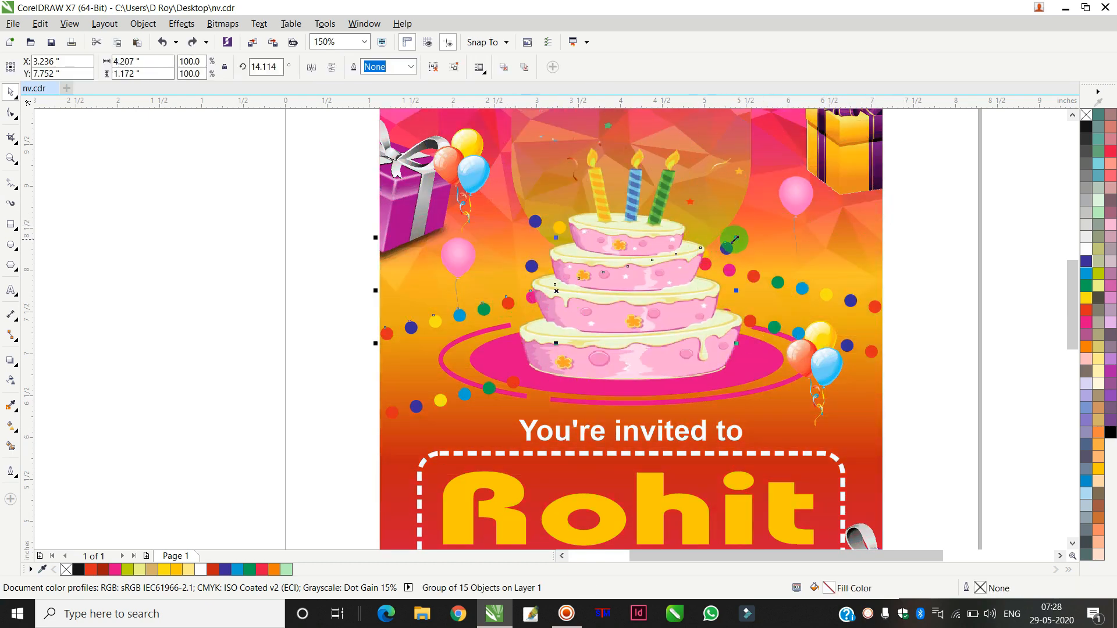
drag(737, 238, 625, 268)
click(449, 401)
drag(743, 318, 773, 347)
click(942, 262)
click(935, 284)
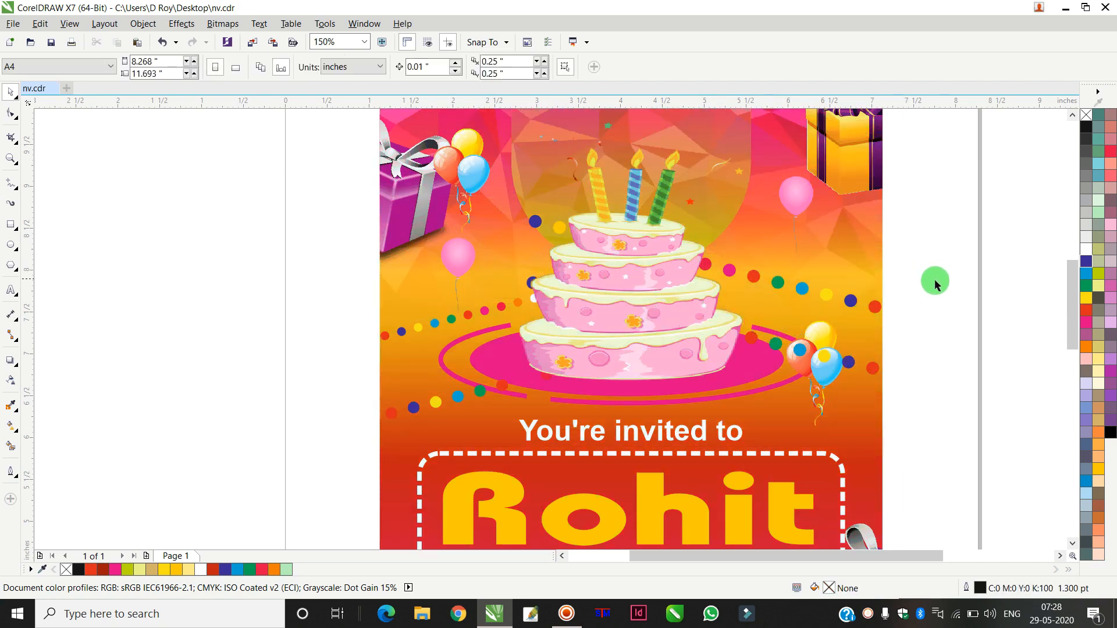
Step: Move the balloon cluster from outside the page onto the invitation's left edge beside the cake
click(536, 224)
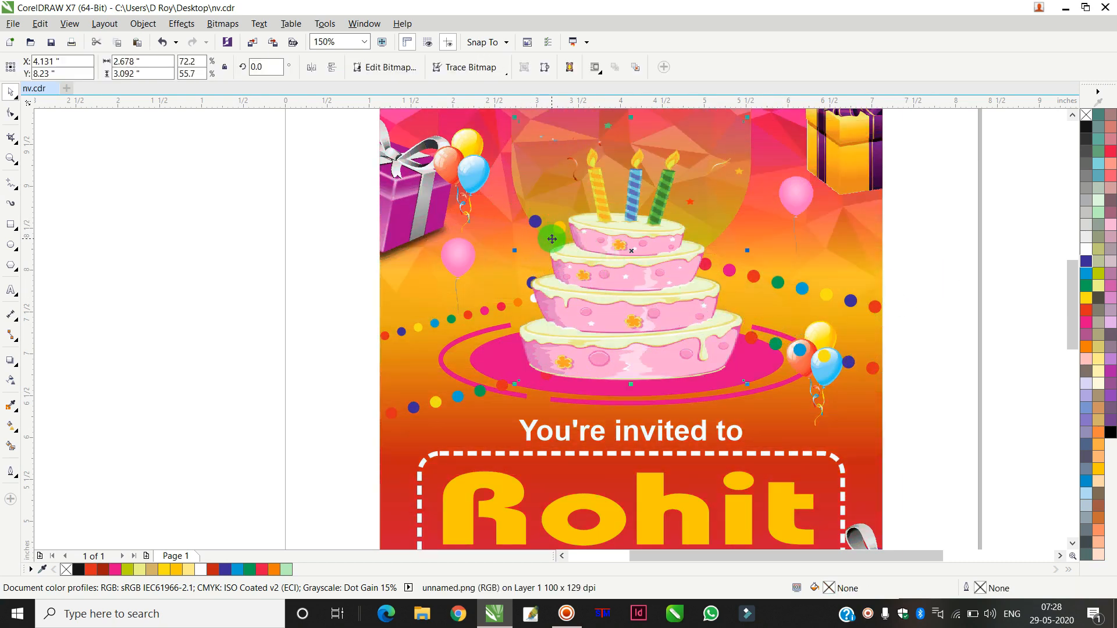
scroll(768, 219, down, 2)
click(919, 187)
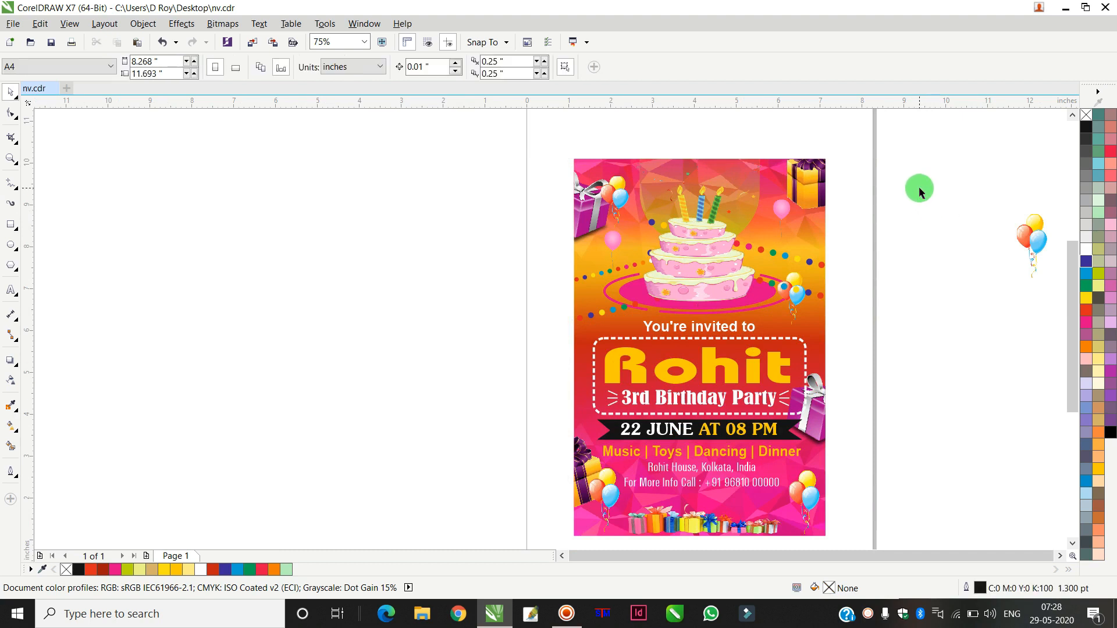
drag(1034, 235, 603, 276)
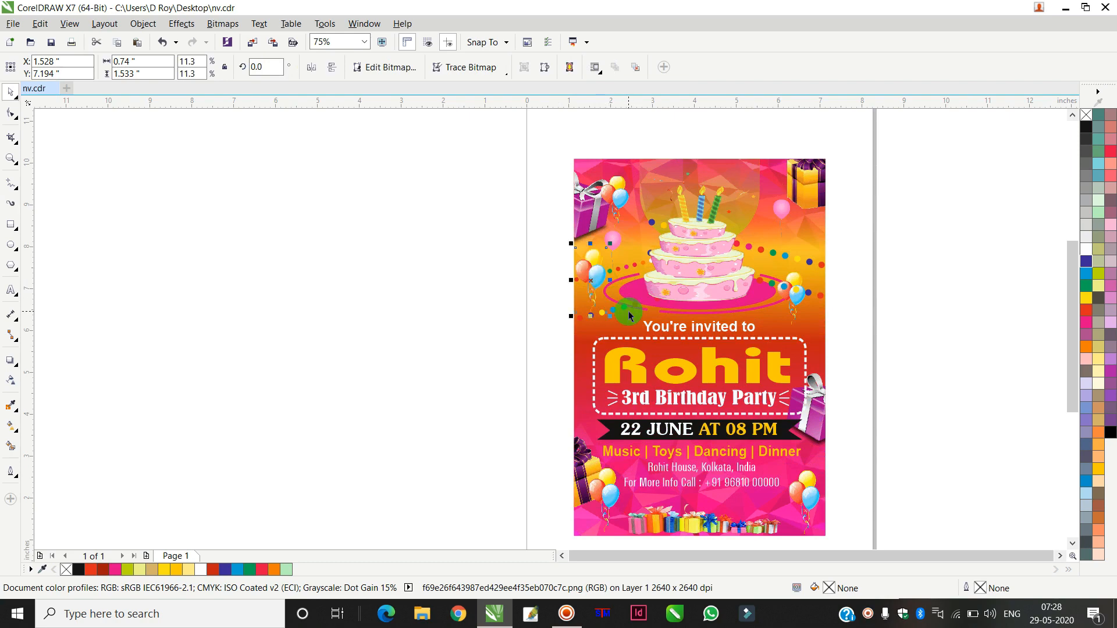
scroll(601, 273, up, 1)
drag(601, 274, 610, 286)
click(382, 244)
Step: Add a drop shadow to the Rohit name and set its feather to 4
scroll(384, 245, down, 1)
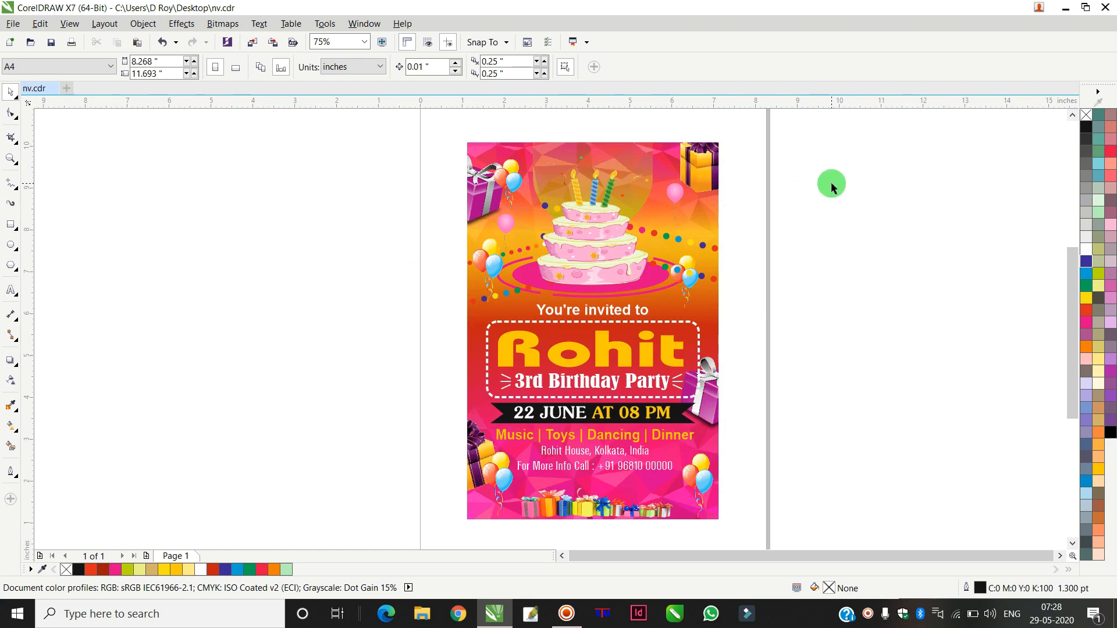
scroll(600, 358, up, 1)
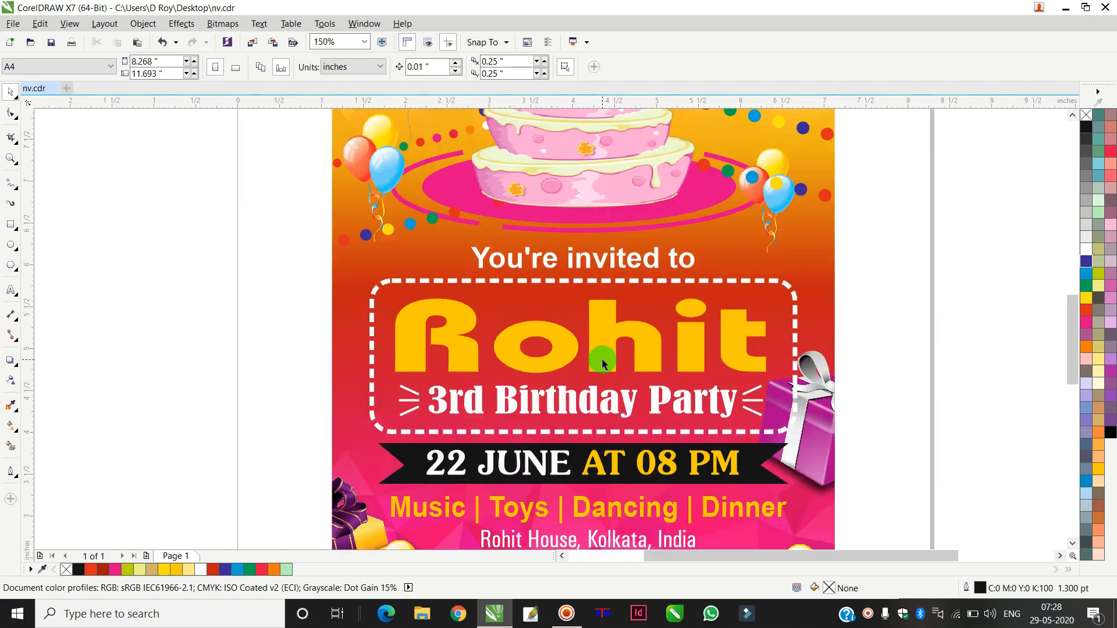
click(616, 335)
click(15, 361)
drag(604, 299, 582, 375)
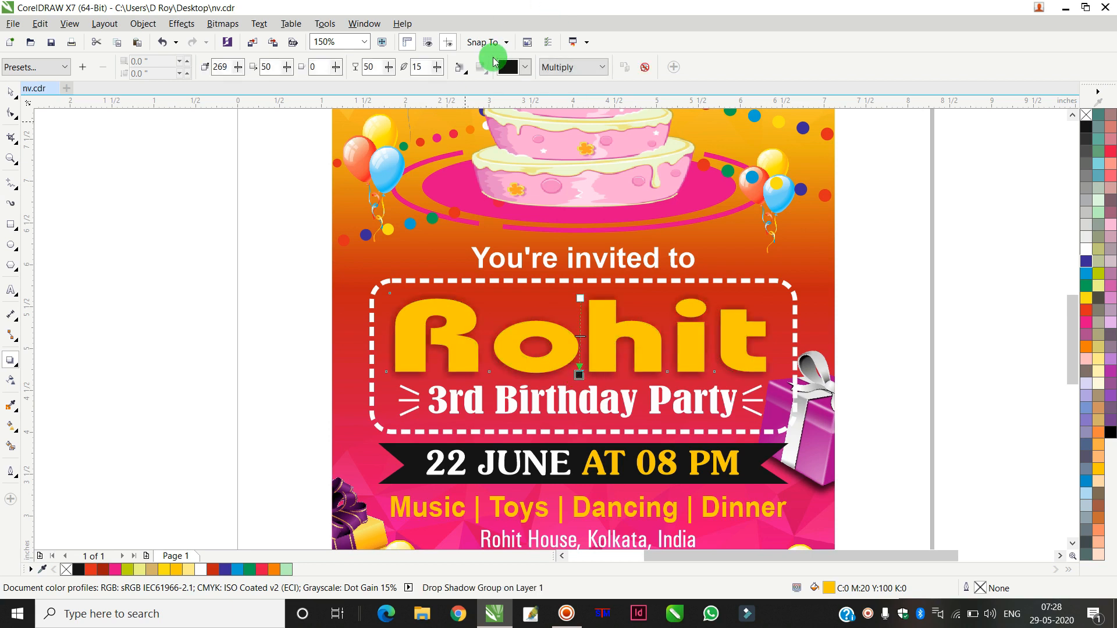
click(437, 69)
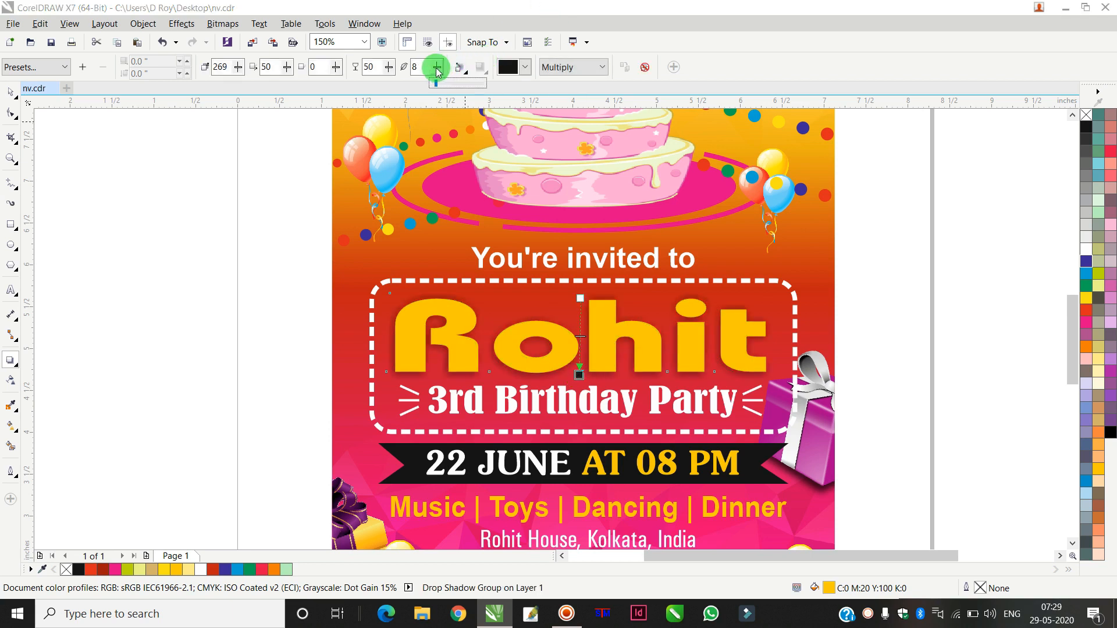
click(10, 93)
click(232, 225)
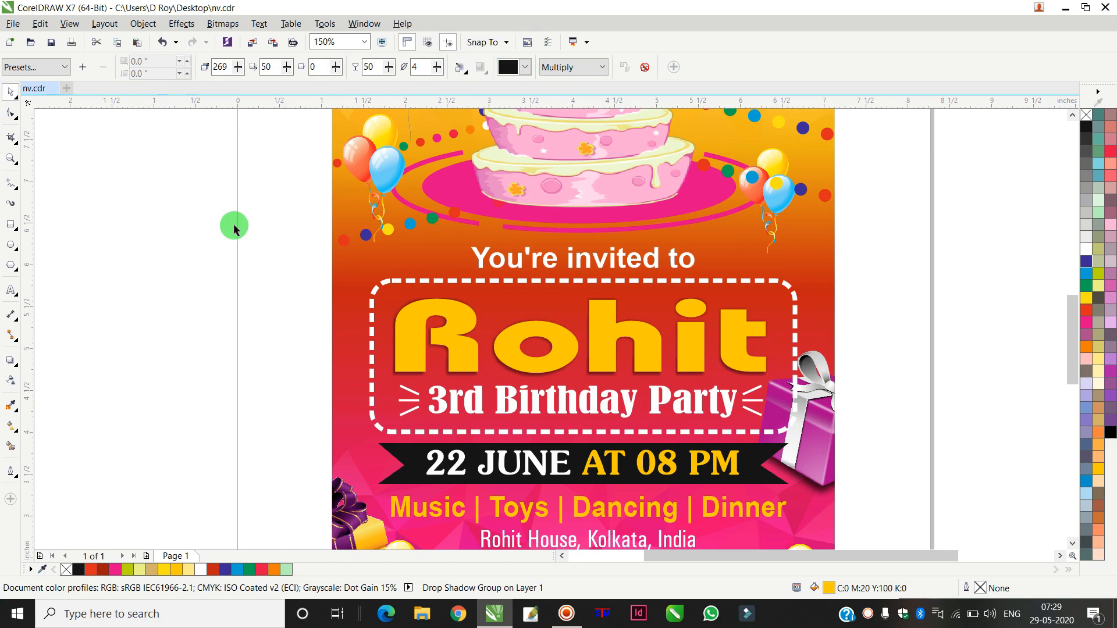
Step: Enlarge the small pink balloon above the cake's right side to about 1 × 1.7 inches
scroll(315, 249, down, 4)
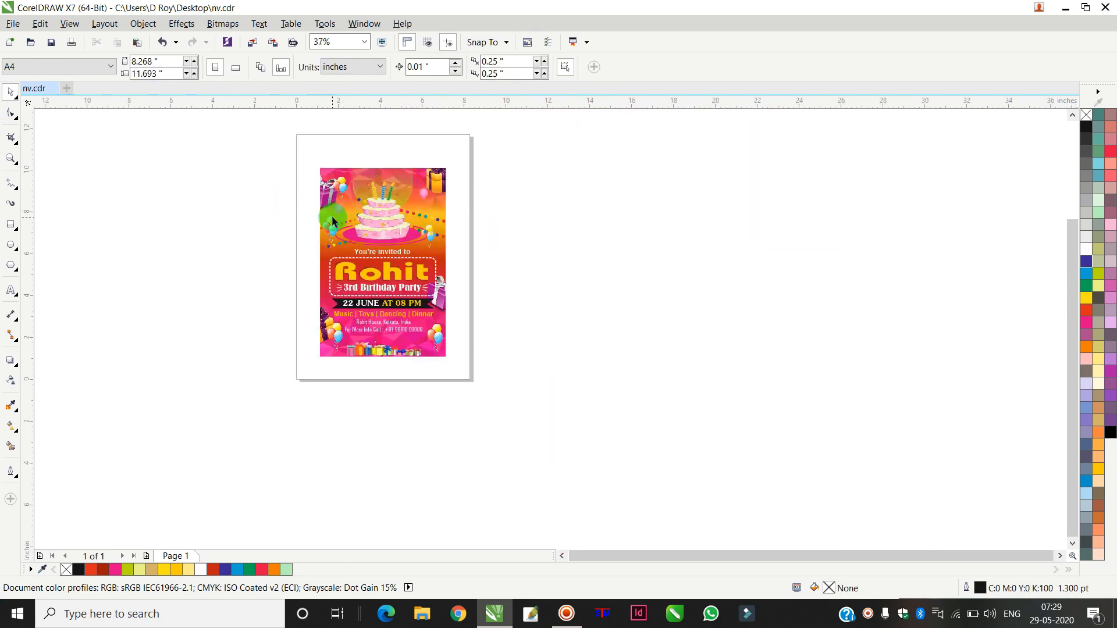
scroll(332, 214, up, 2)
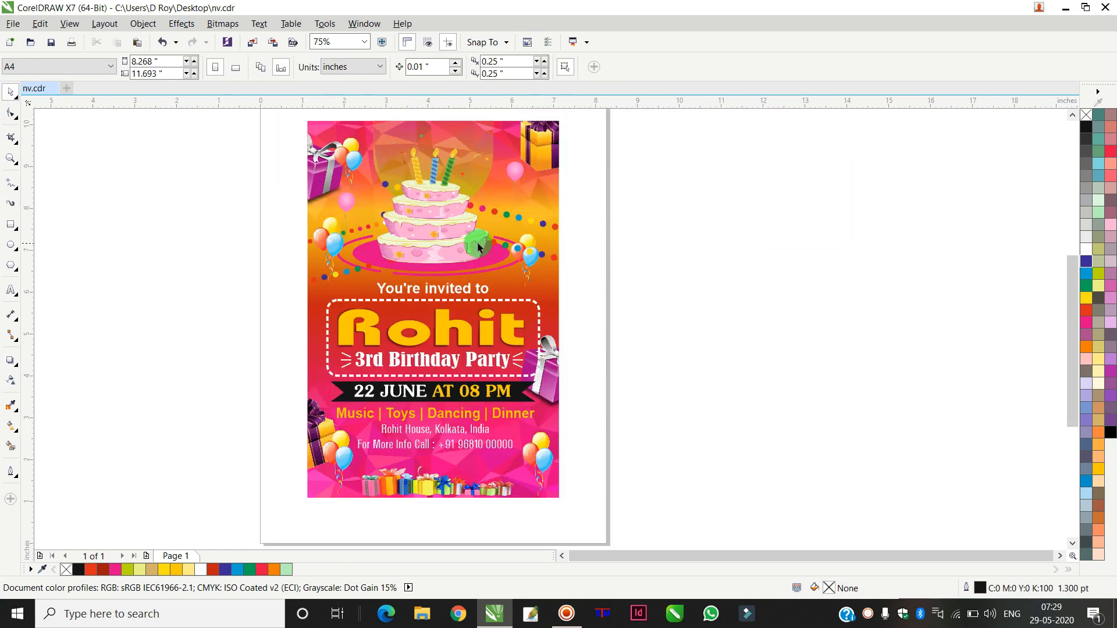
click(10, 158)
drag(293, 118, 582, 505)
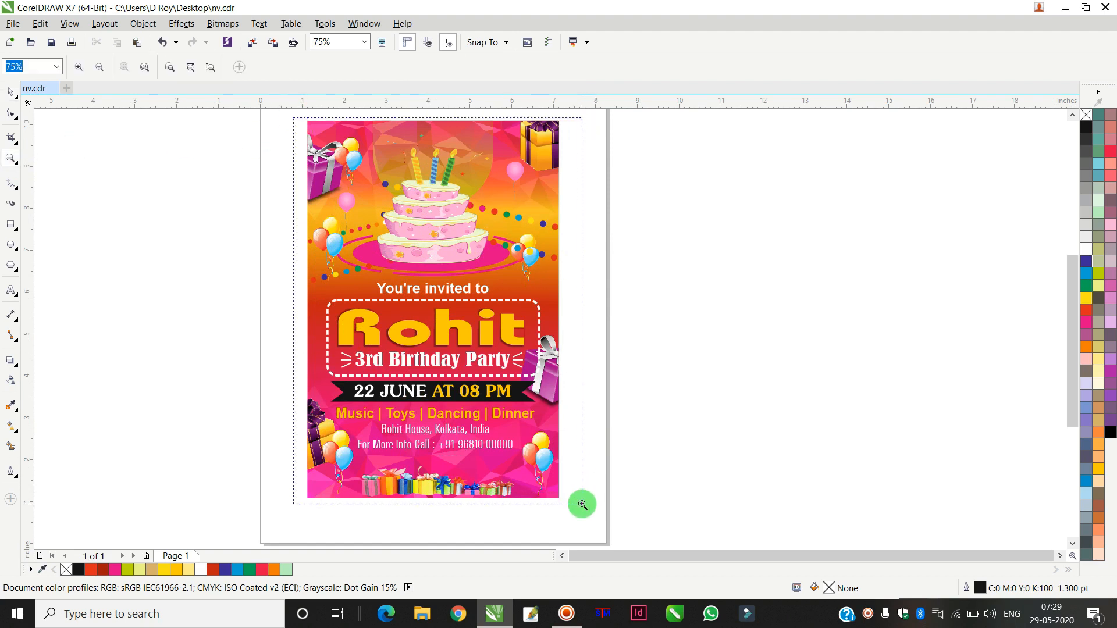
drag(583, 505, 583, 505)
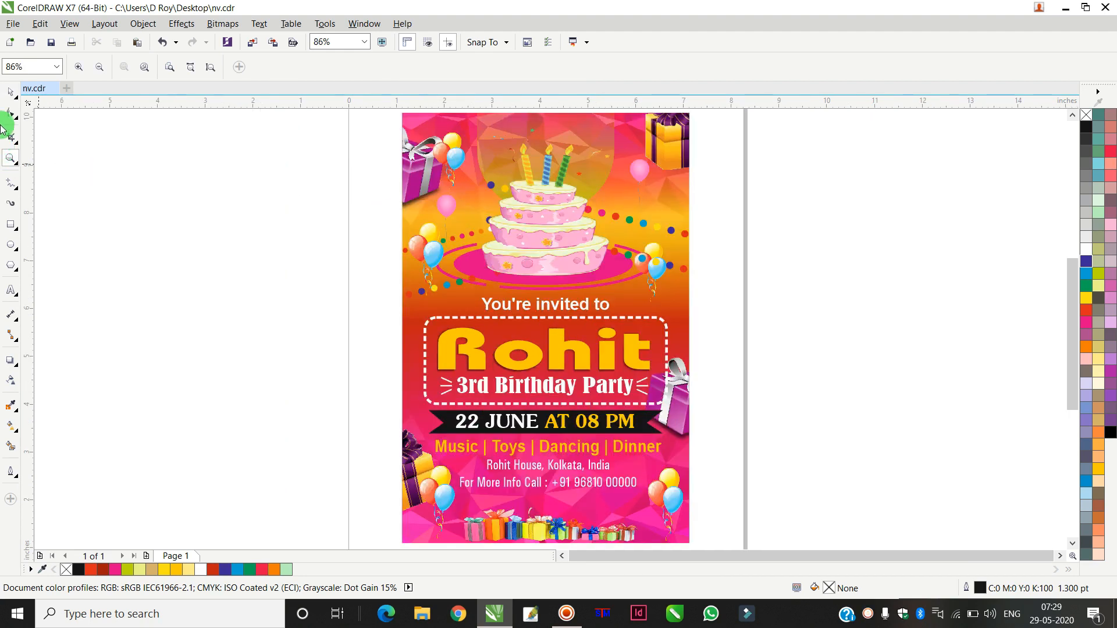
click(8, 95)
click(636, 178)
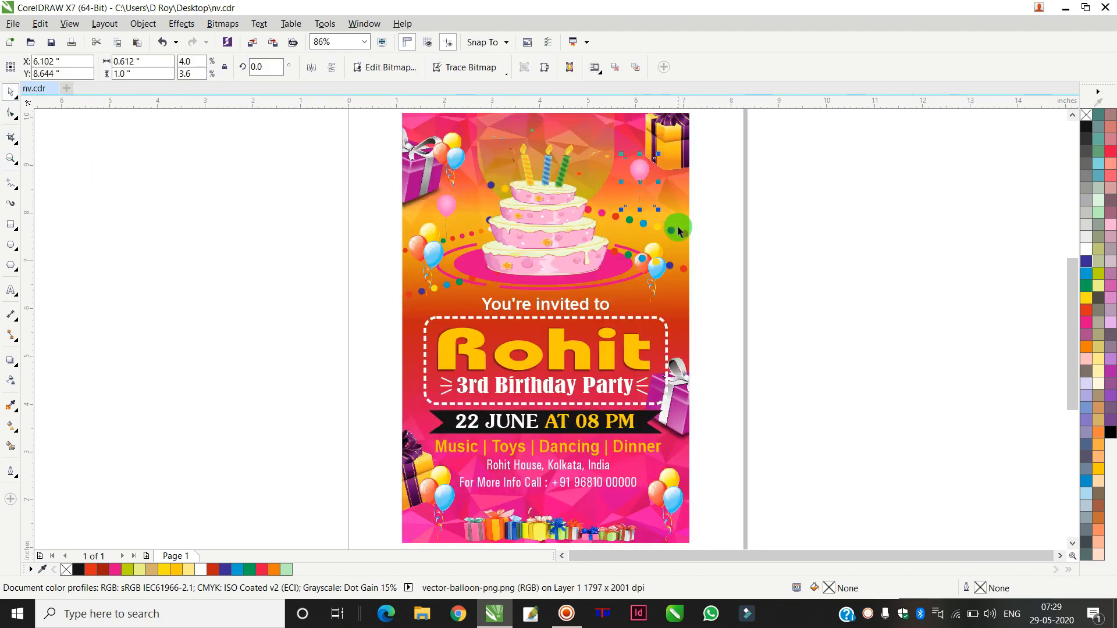
drag(675, 238, 679, 252)
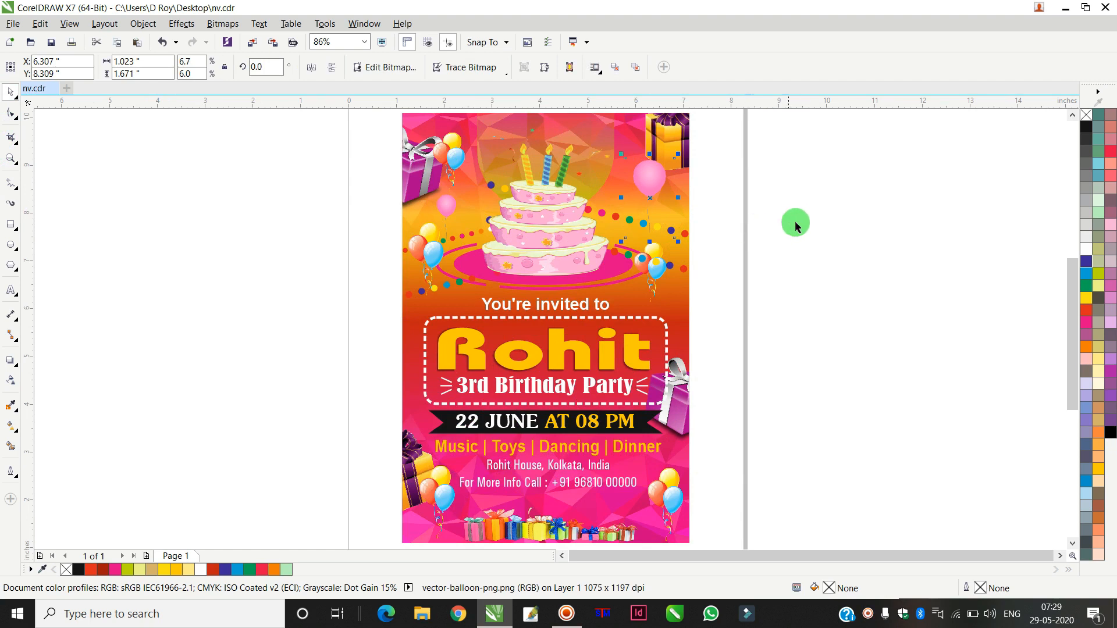
click(799, 221)
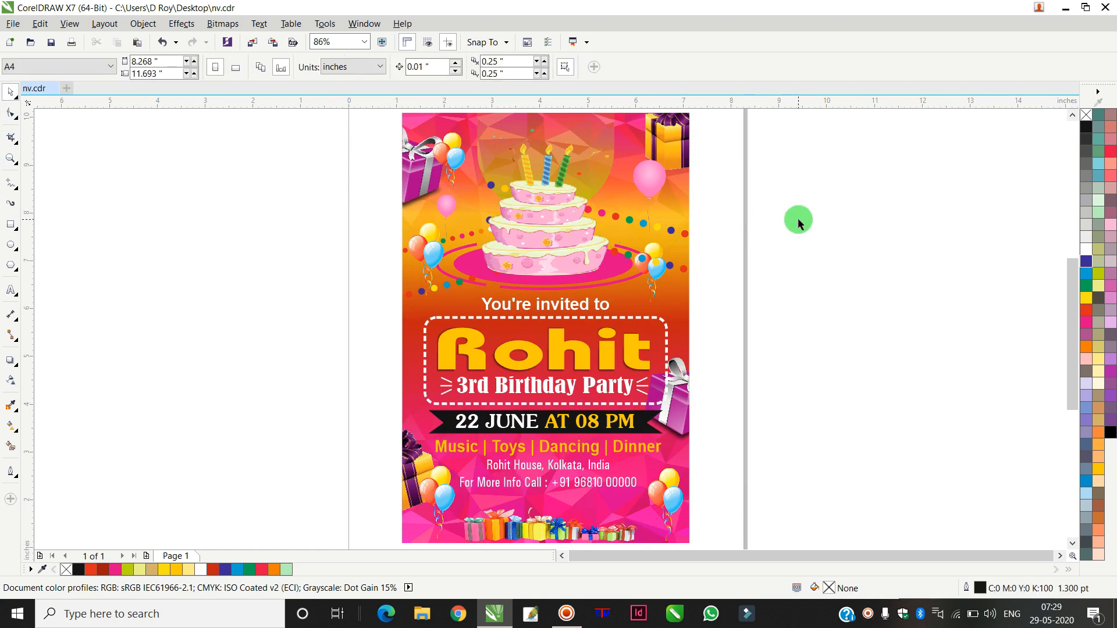